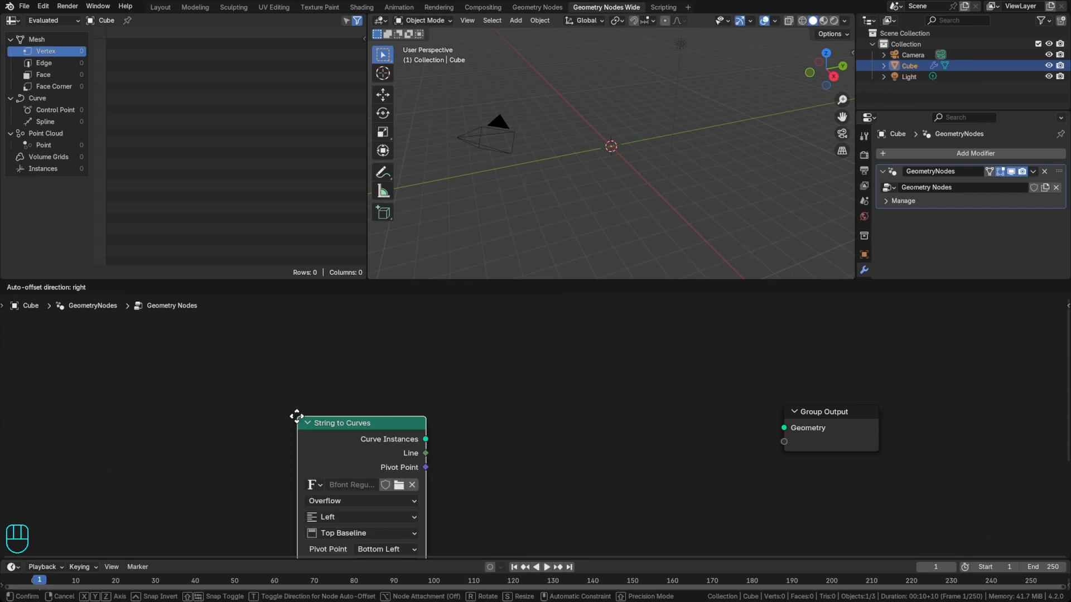
Step: Place the String to Curves node and connect its Curve Instances output to the Group Output's Geometry socket
left_click(345, 320)
left_click_drag(464, 339, 756, 423)
key("super+z")
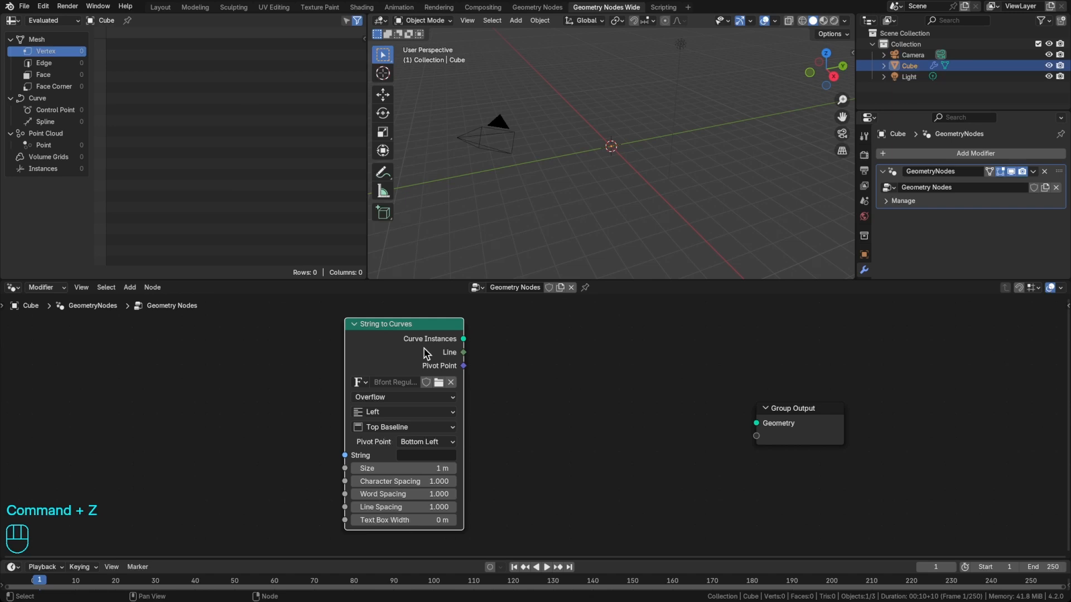
left_click(801, 420, "shift")
key("f")
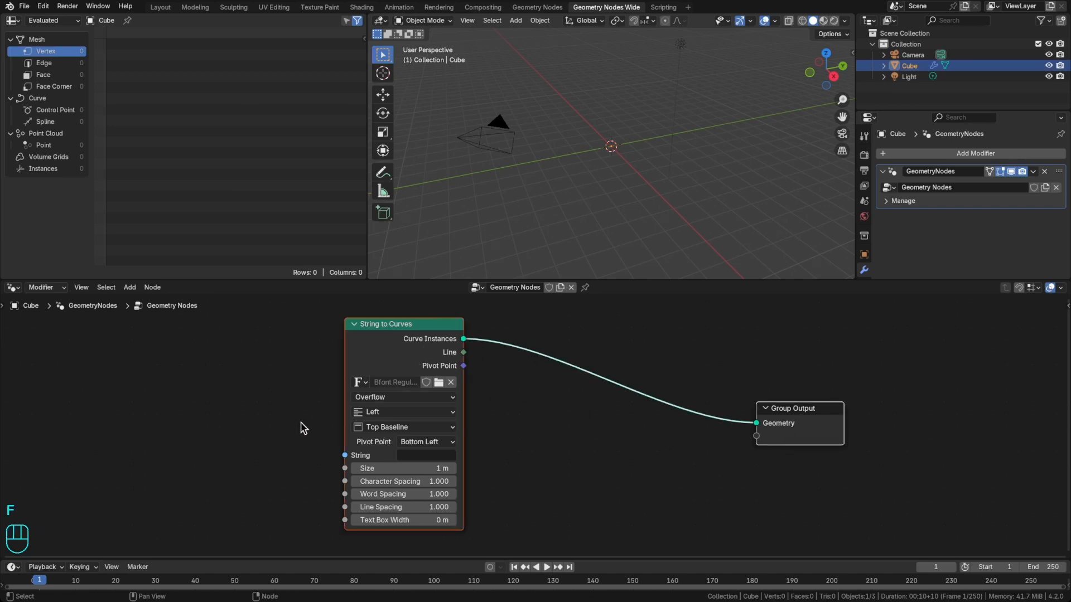
Step: Add a Group Input node linked to the String input of String to Curves
middle_click_drag(301, 427, 390, 423)
left_click_drag(433, 455, 356, 454)
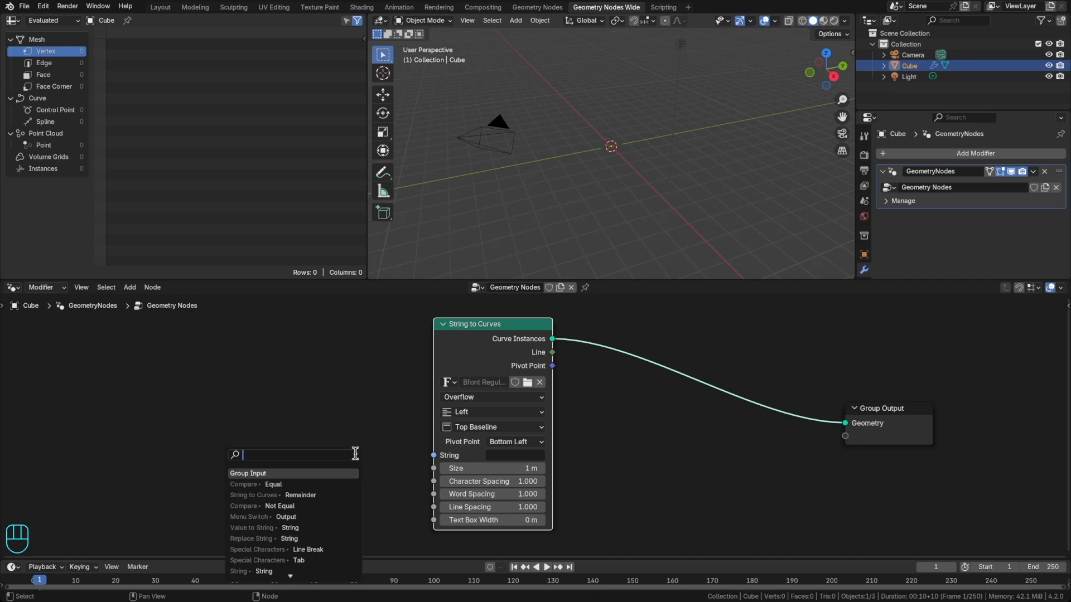
key("Return")
left_click(386, 454)
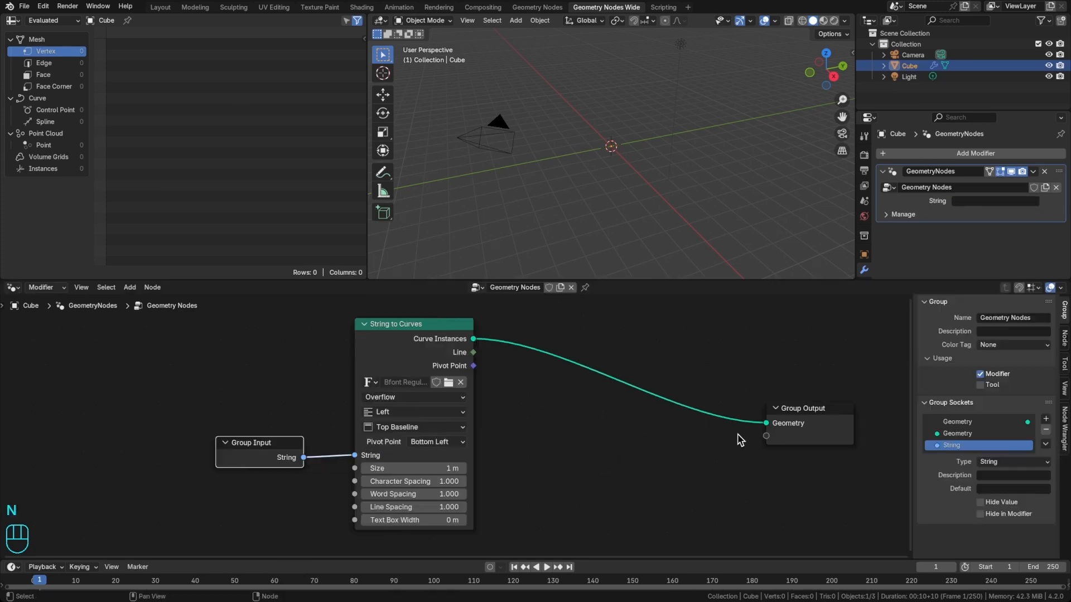
Step: Rename the String group socket to Text
key("n")
double_click(955, 445)
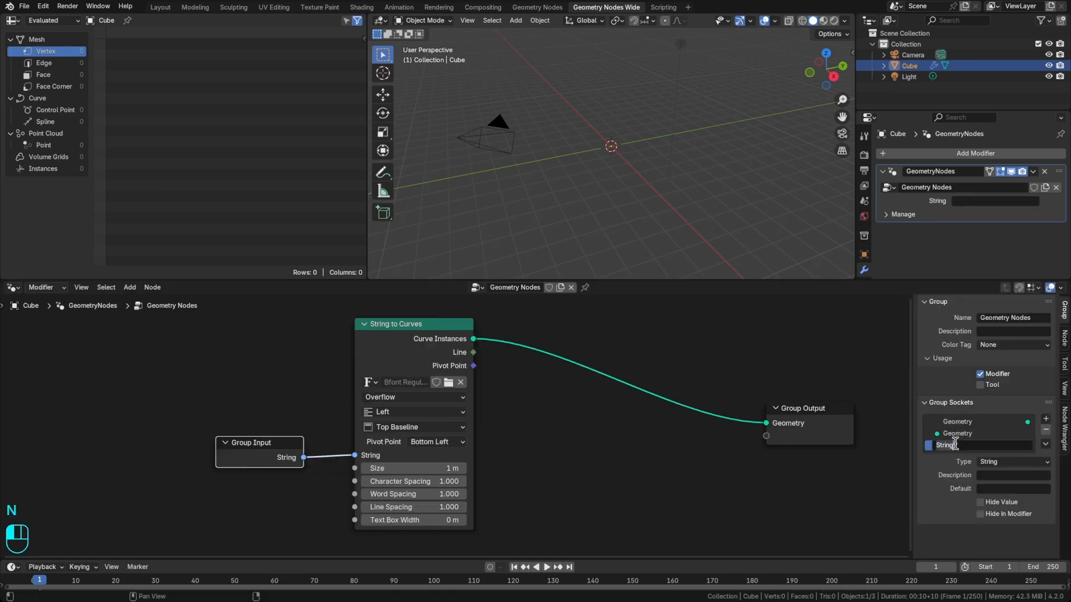
type("Text")
key("Return")
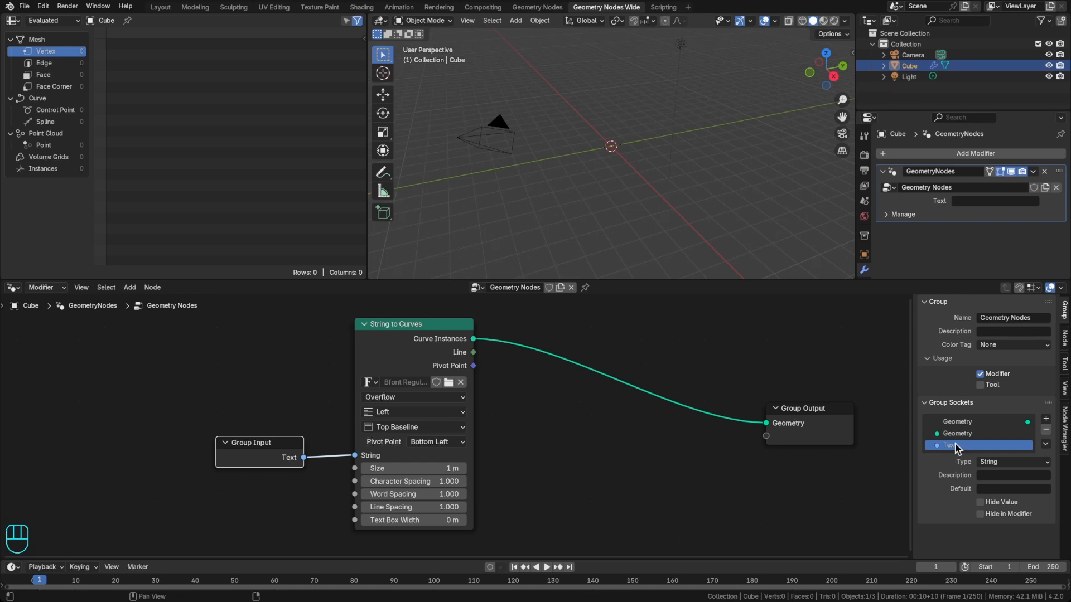
left_click(753, 477)
Step: Set the modifier's Text value to BLENDER and bring the lettering into view
middle_click_drag(618, 459, 523, 465)
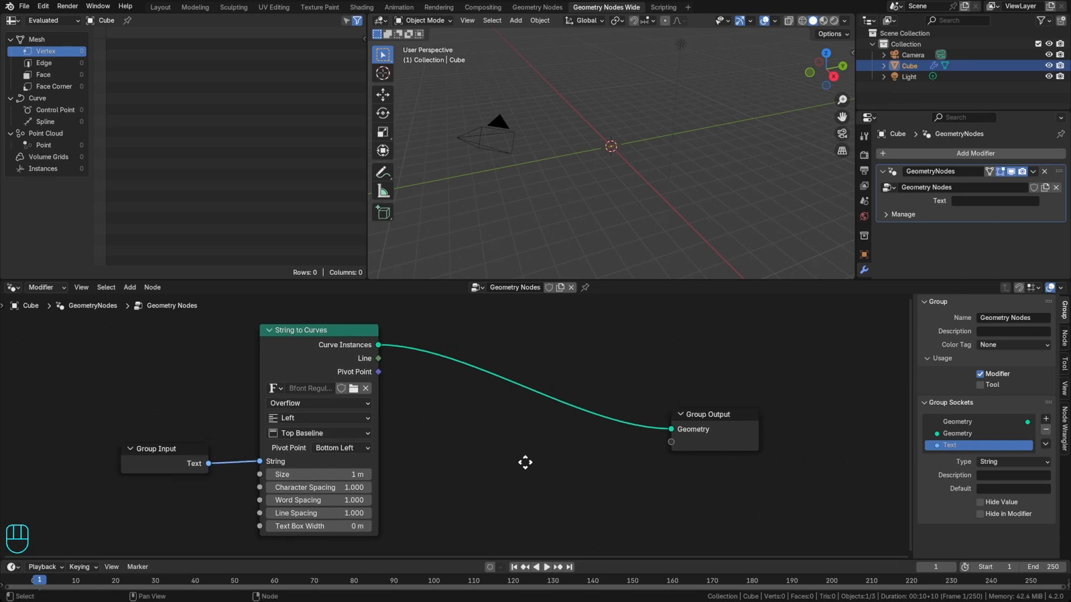
left_click(970, 201)
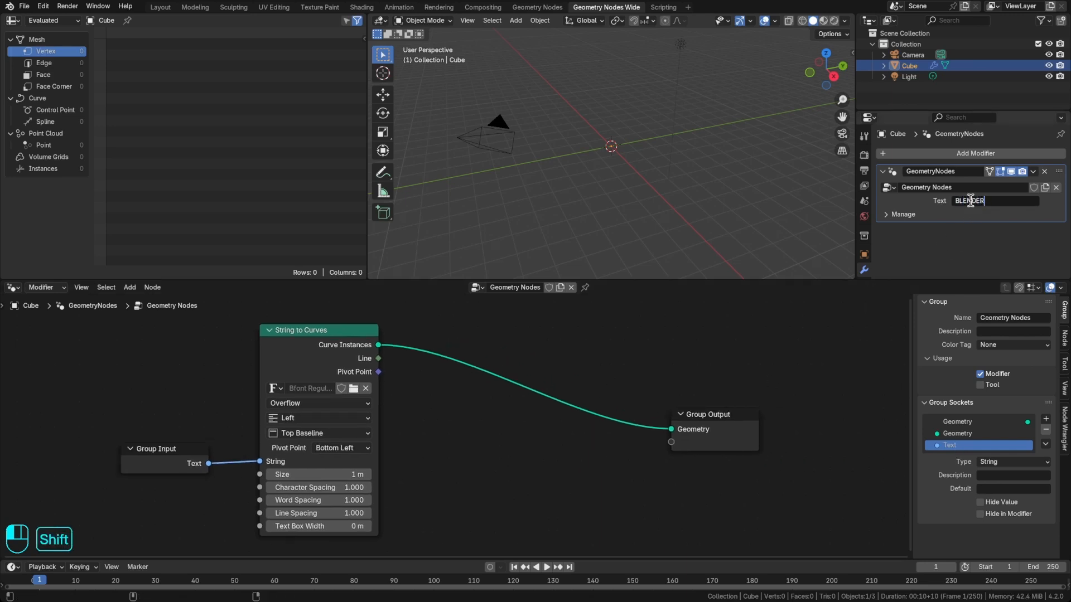
key("Return")
middle_click_drag(693, 158, 741, 186)
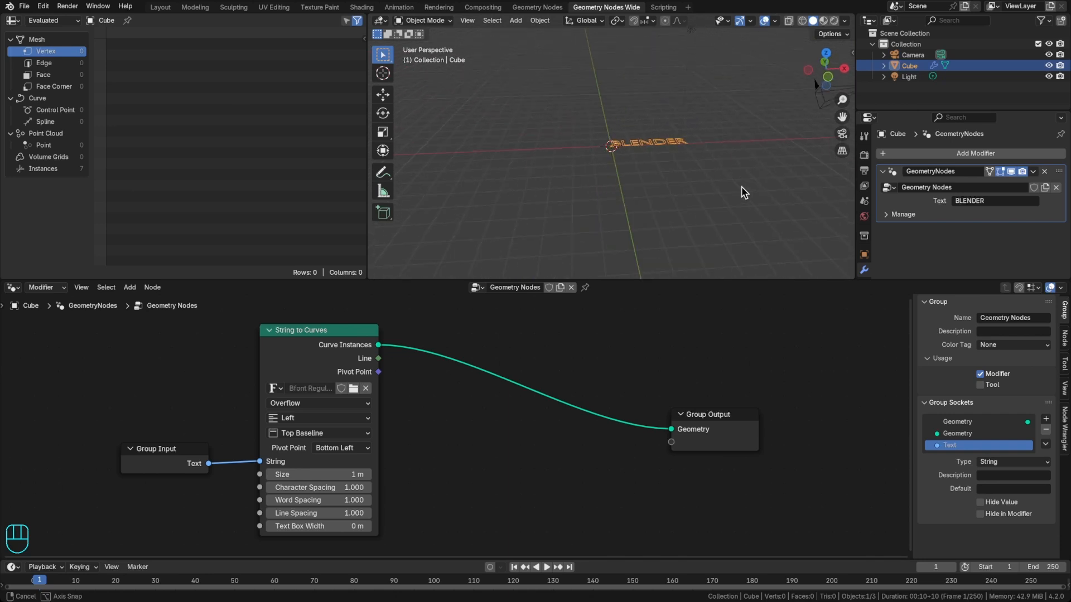
middle_click_drag(643, 163, 633, 182, "shift")
Step: Move Group Output farther away and insert a Transform Geometry node on the link after String to Curves
left_click_drag(725, 426, 846, 388)
left_click(615, 410)
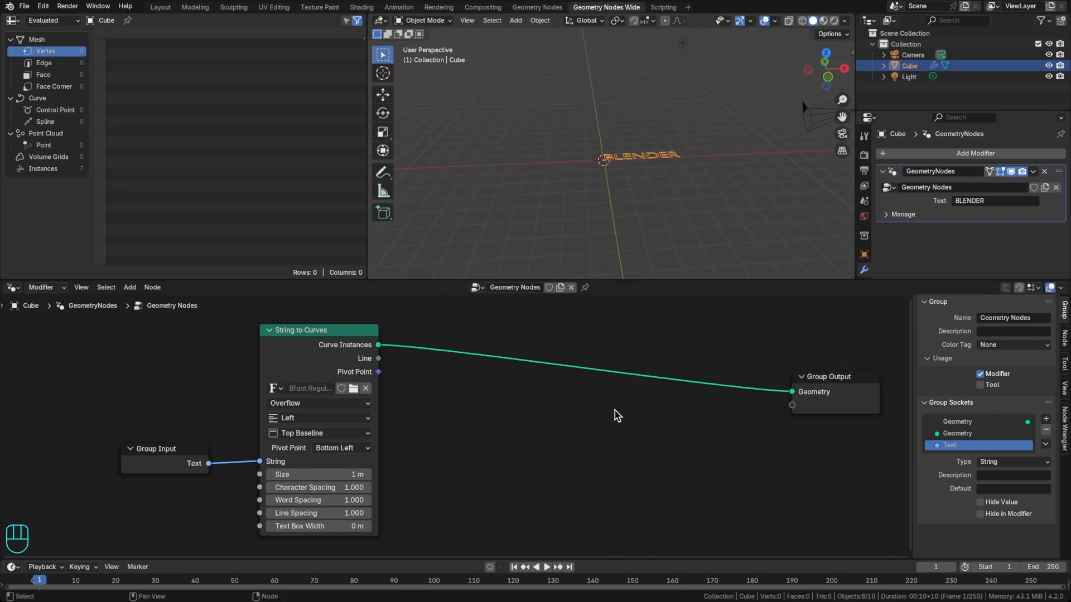
key("shift+a")
type("transform")
key("Return")
left_click(486, 357)
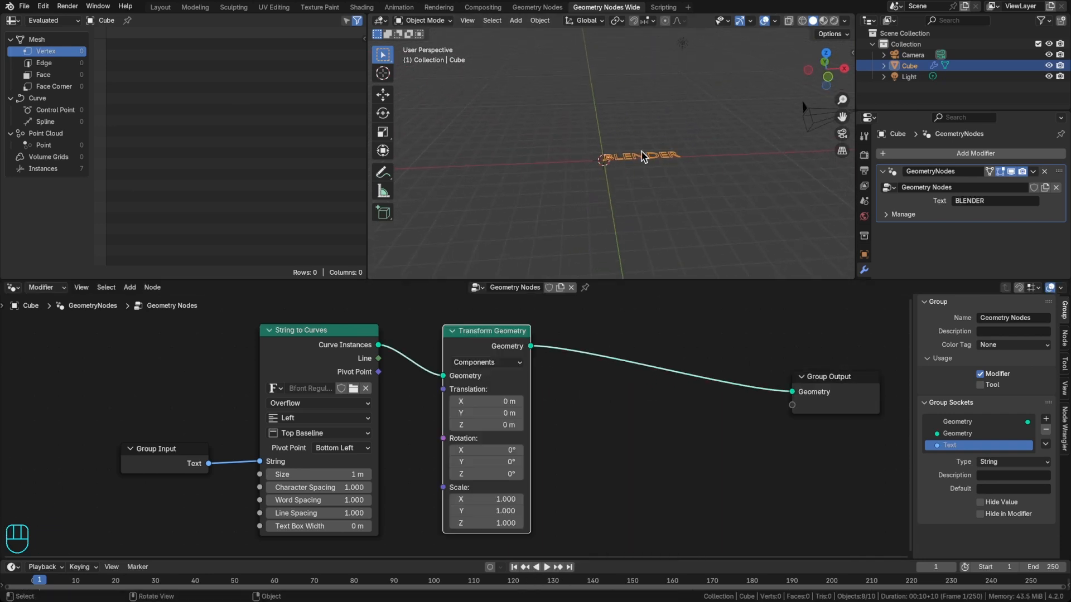
Step: Stand the text upright by setting the Transform Geometry node's X rotation to 90°
left_click(487, 451)
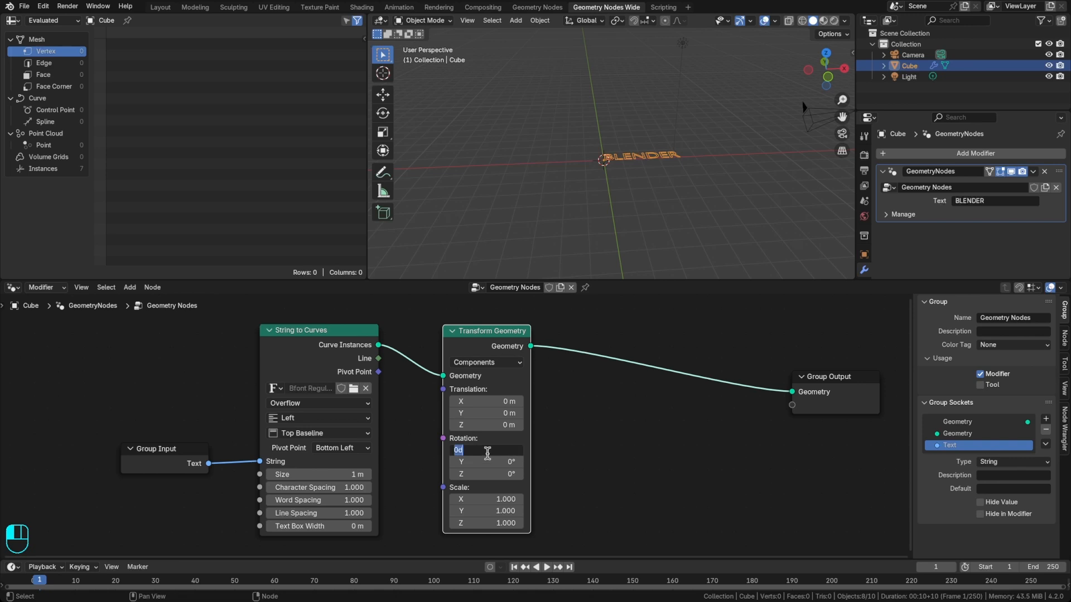
type("90")
key("Return")
middle_click_drag(617, 185, 615, 158)
scroll(614, 161, "up", 6)
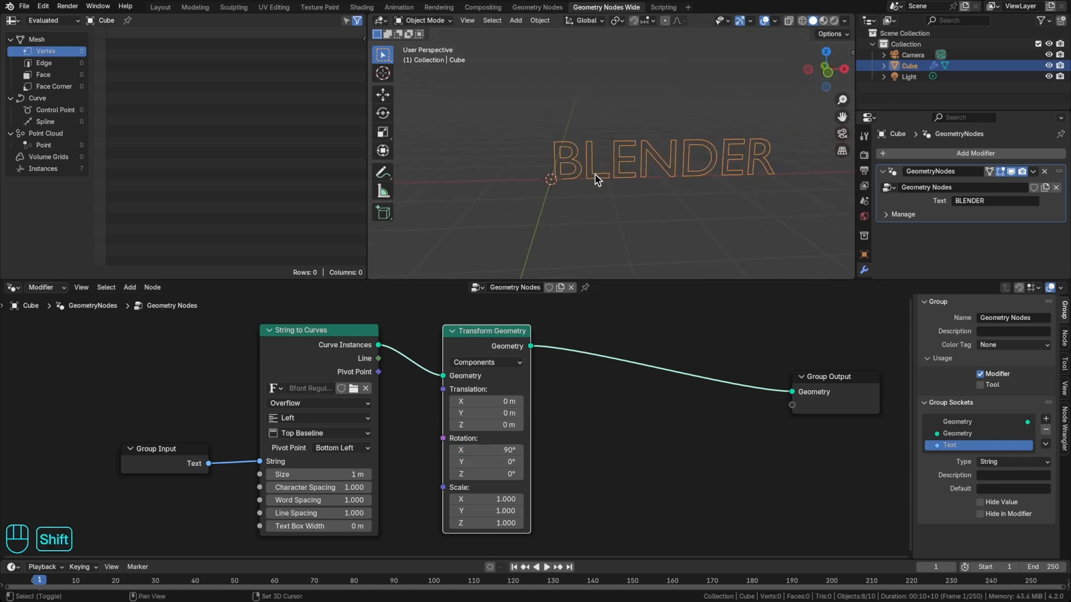
Step: Set the text's horizontal alignment to Center and show it in the front view
left_click(299, 418)
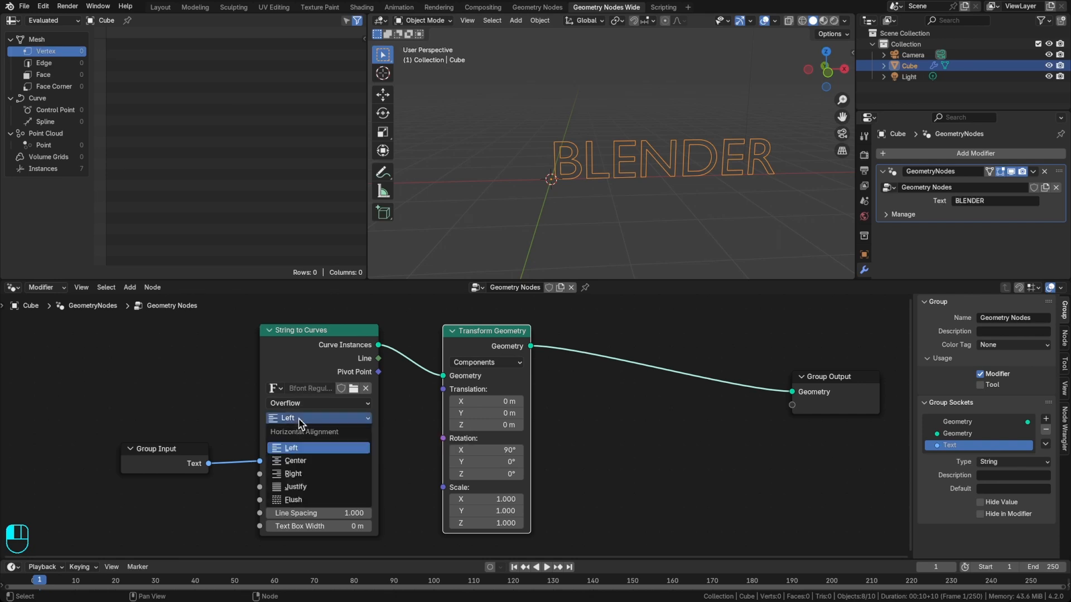
left_click(295, 466)
middle_click_drag(542, 223, 555, 216)
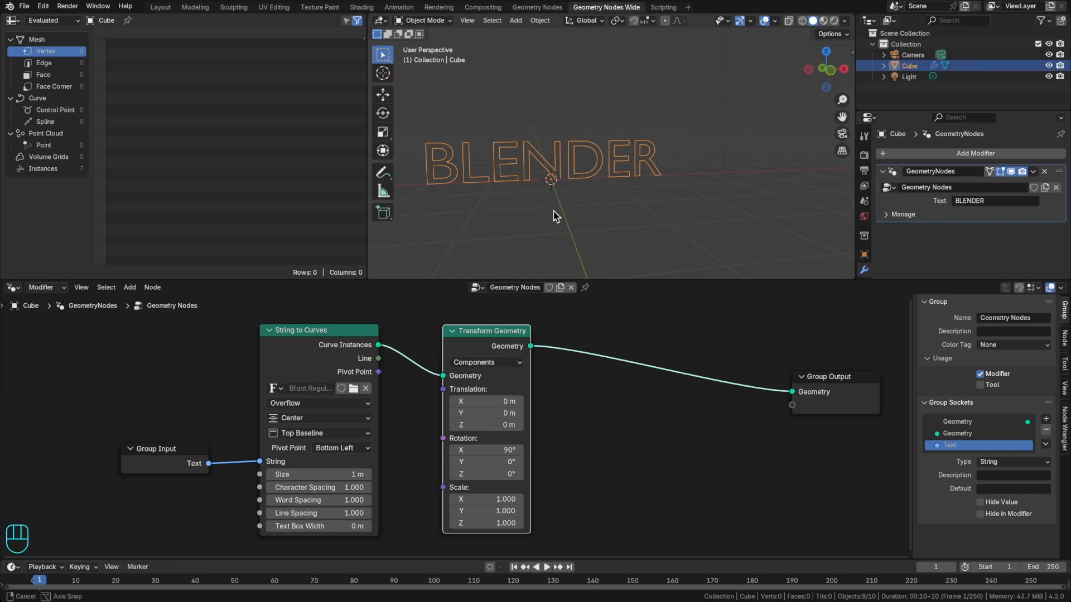
key("grave")
left_click(512, 191)
middle_click_drag(538, 177, 588, 165, "shift")
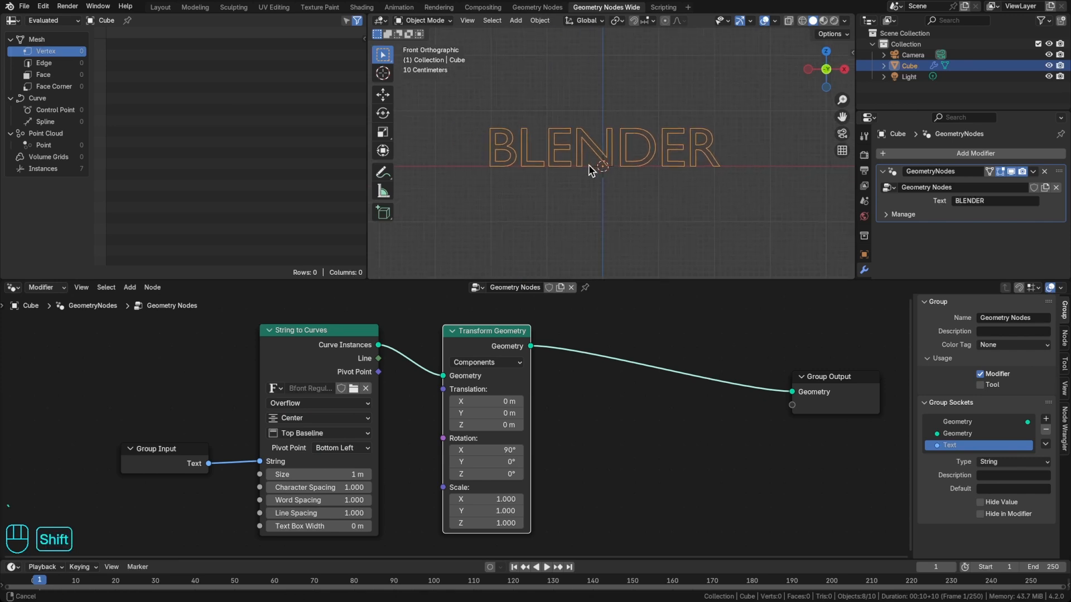
Step: Move the Group Output node farther away from Transform Geometry to make room for more nodes
scroll(659, 419, "down", 2)
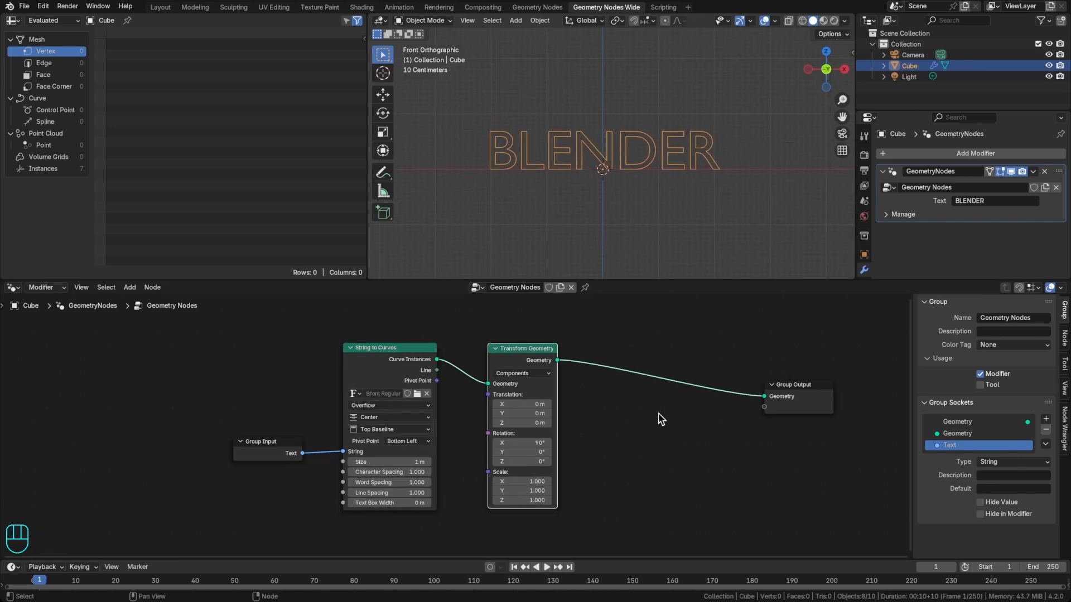
scroll(658, 415, "up", 2)
left_click_drag(798, 399, 847, 388)
left_click(702, 414)
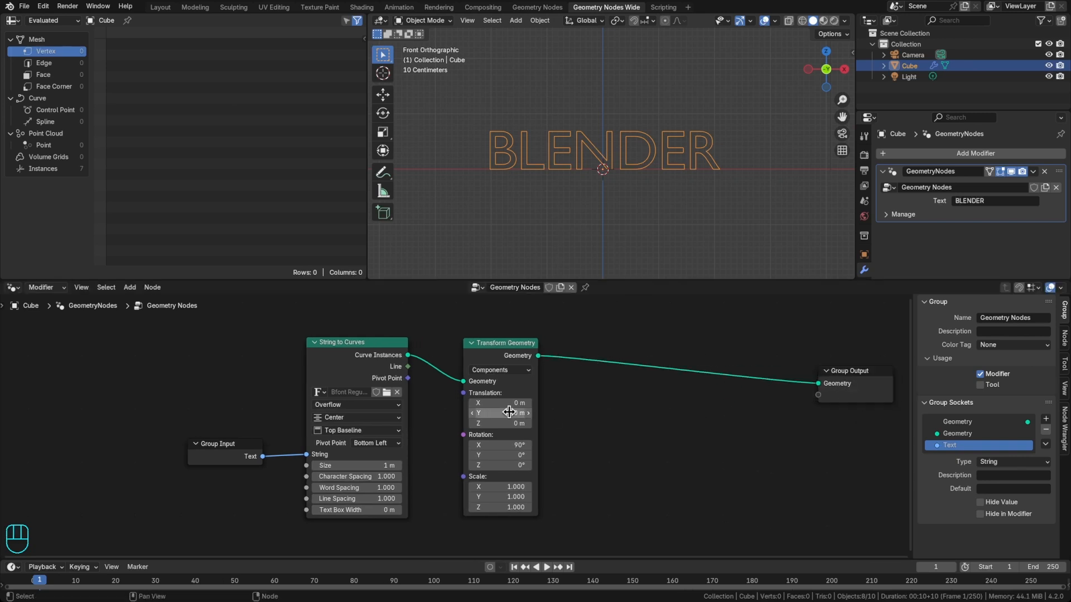
Step: Load the Vipnagorgialla Bold font into the String to Curves node
left_click(386, 392)
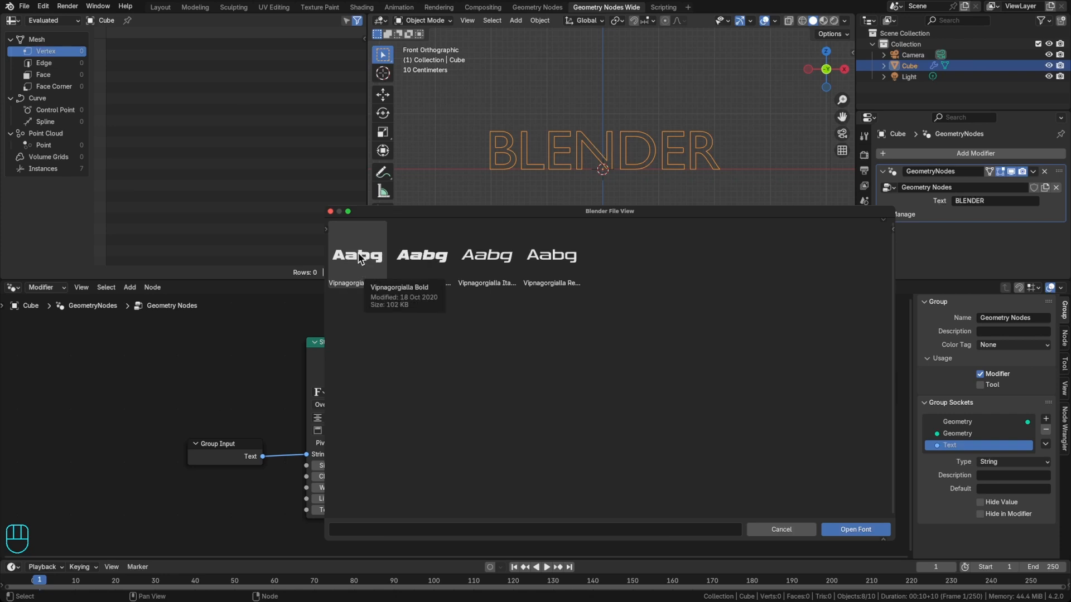
double_click(365, 258)
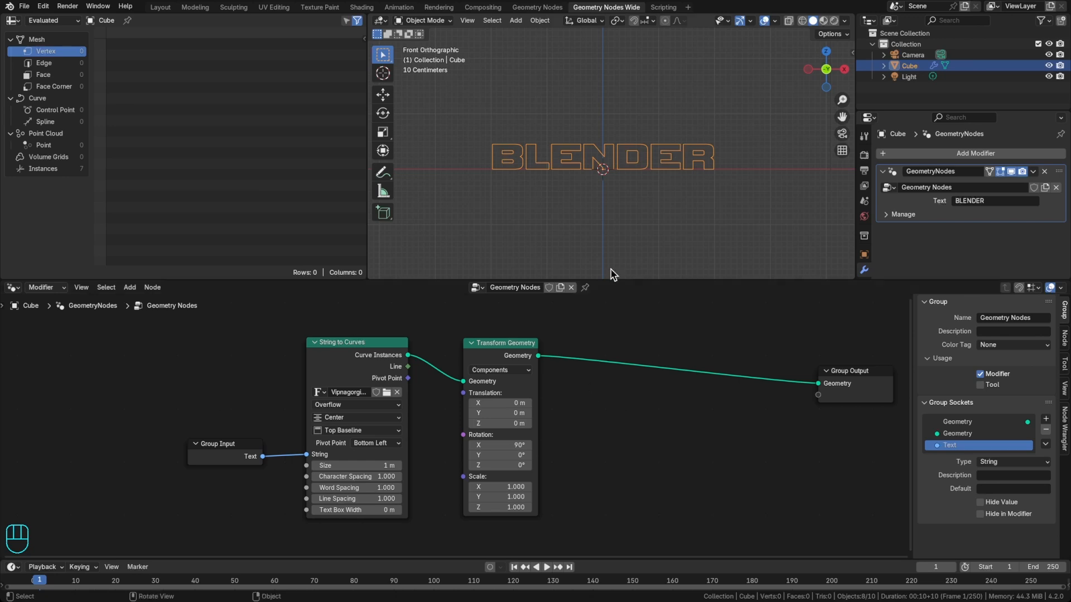
middle_click_drag(591, 186, 587, 227, "shift")
scroll(588, 246, "down", 1)
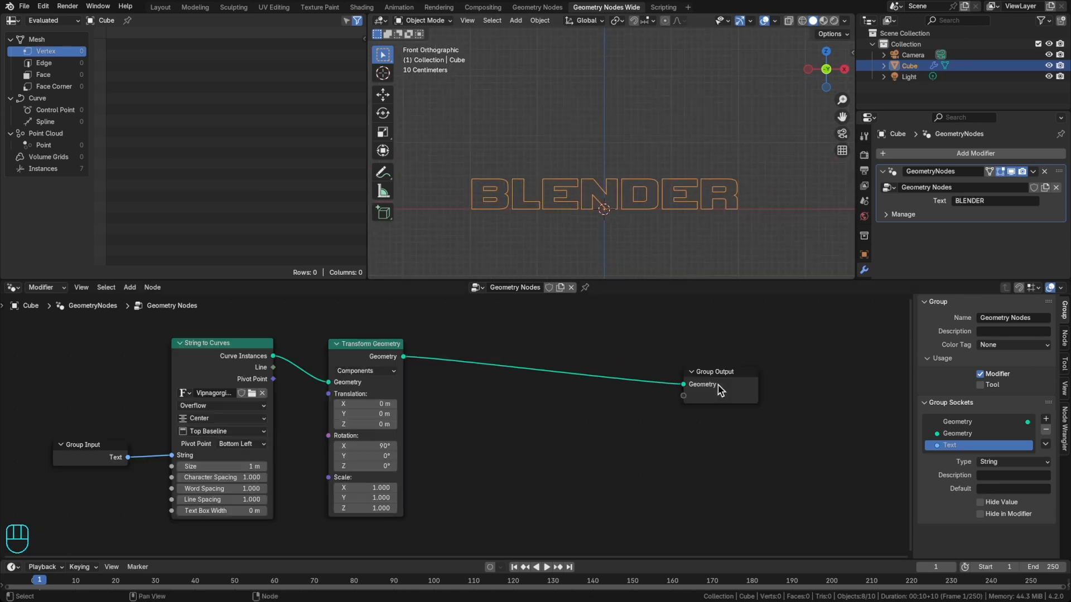
Step: Insert a Trim Curve node between Transform Geometry and Group Output, placing it close to Group Output
left_click_drag(721, 390, 861, 384)
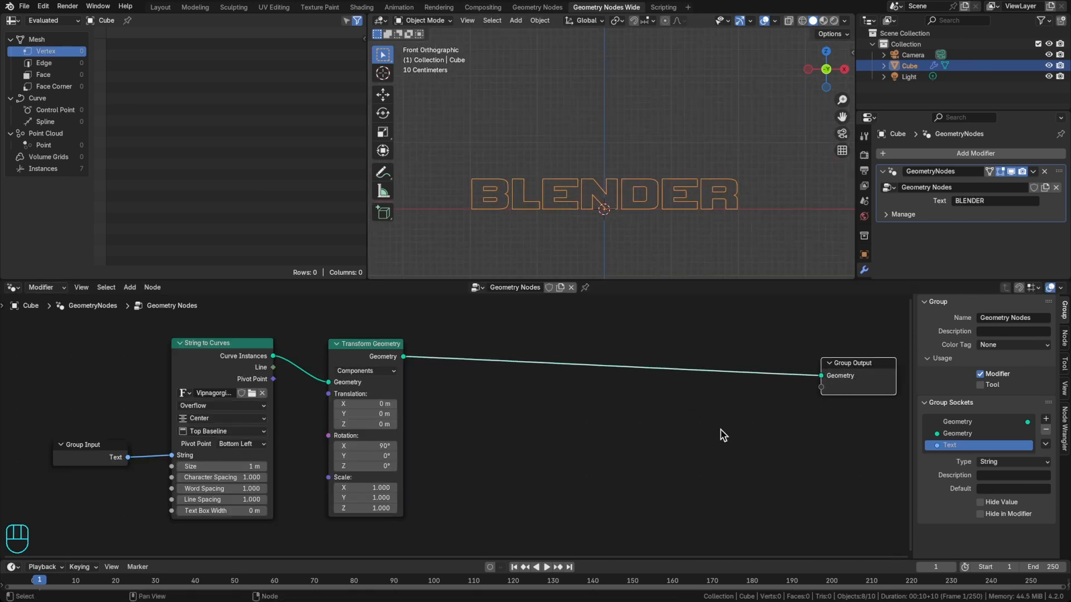
middle_click_drag(722, 435, 679, 433)
left_click(564, 415)
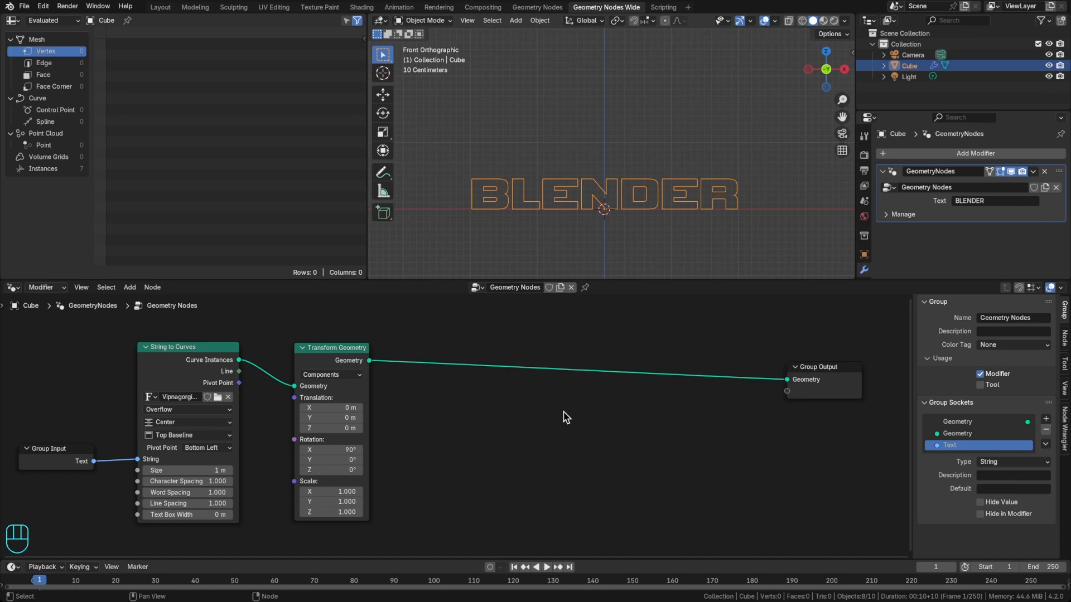
key("shift")
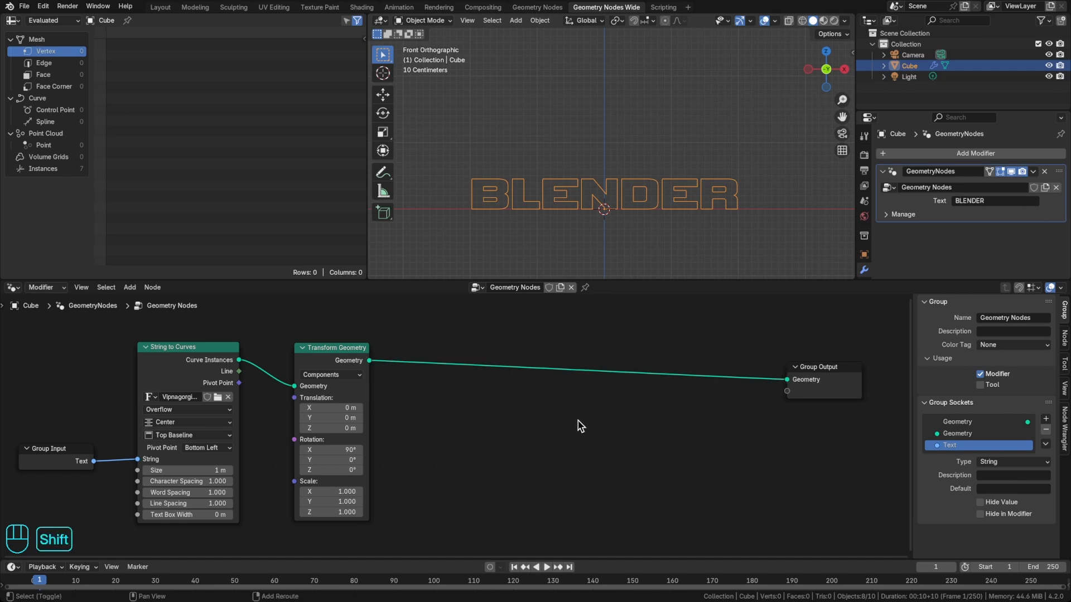
key("shift+a")
type("trim")
key("Return")
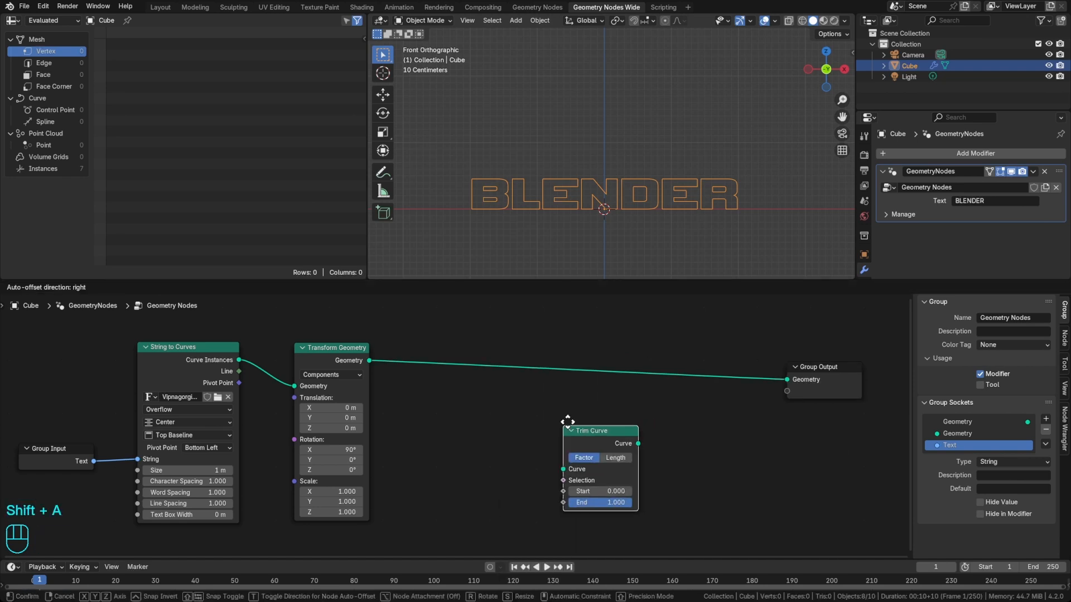
left_click(661, 348)
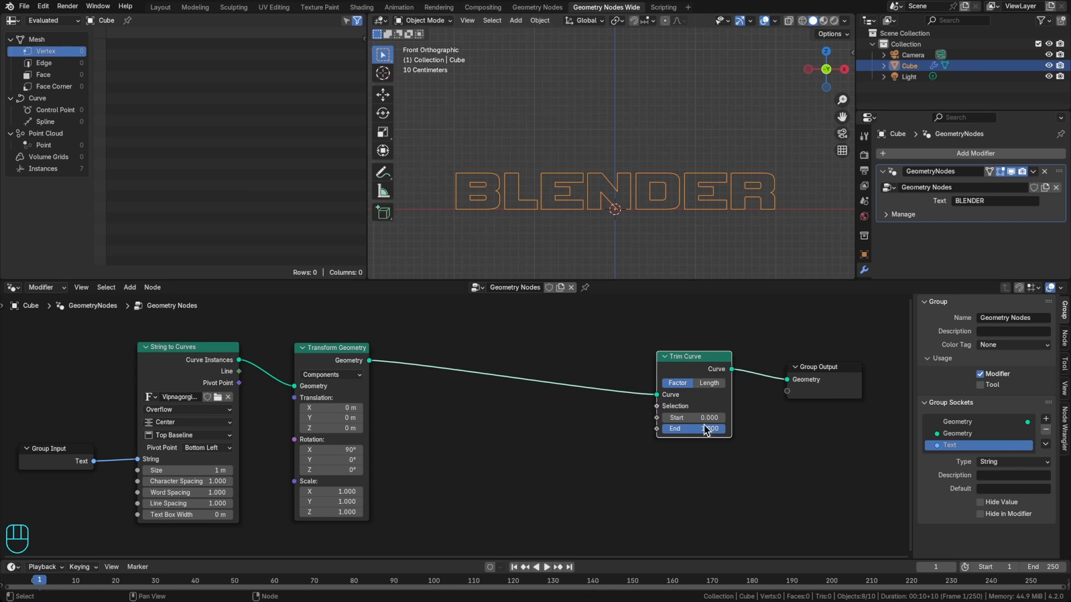
mouse_move(716, 431)
left_mouse_down()
mouse_move(664, 431)
mouse_move(724, 428)
left_mouse_up()
left_click_drag(693, 357, 717, 368)
Step: Return to the front view and annotate a straight line below the text, labelling its ends 0 and 1
middle_click_drag(562, 244, 564, 220)
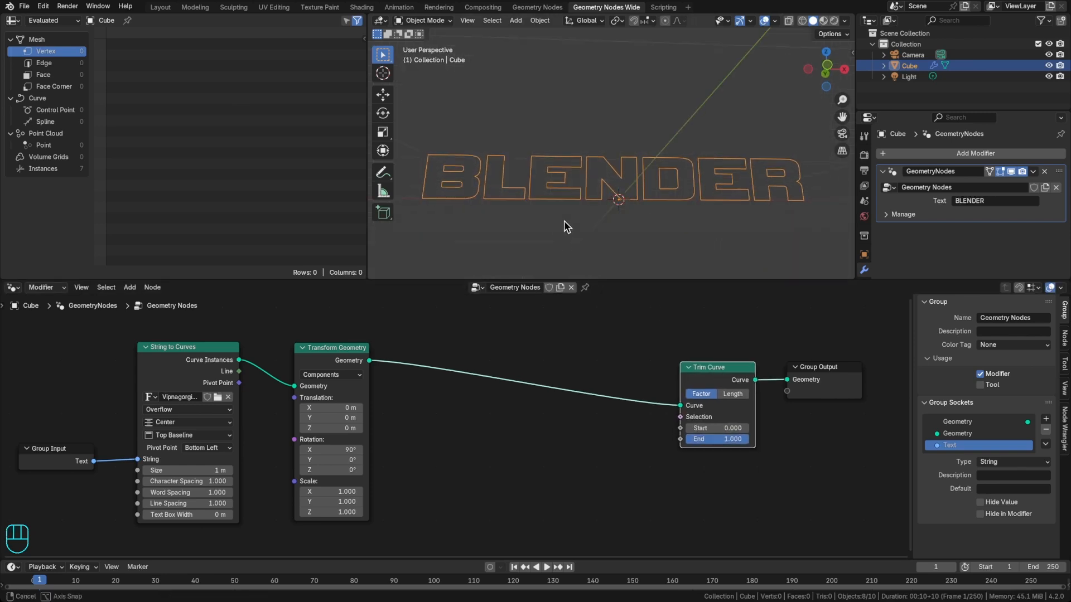
key("grave")
left_click(524, 183)
key("d")
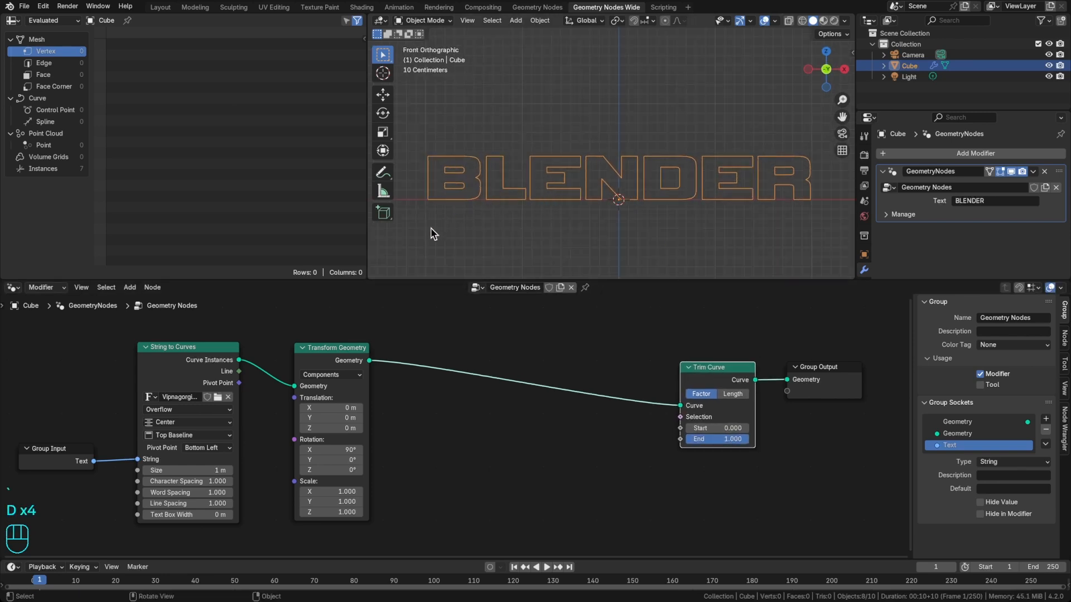
left_click_drag(431, 229, 701, 228)
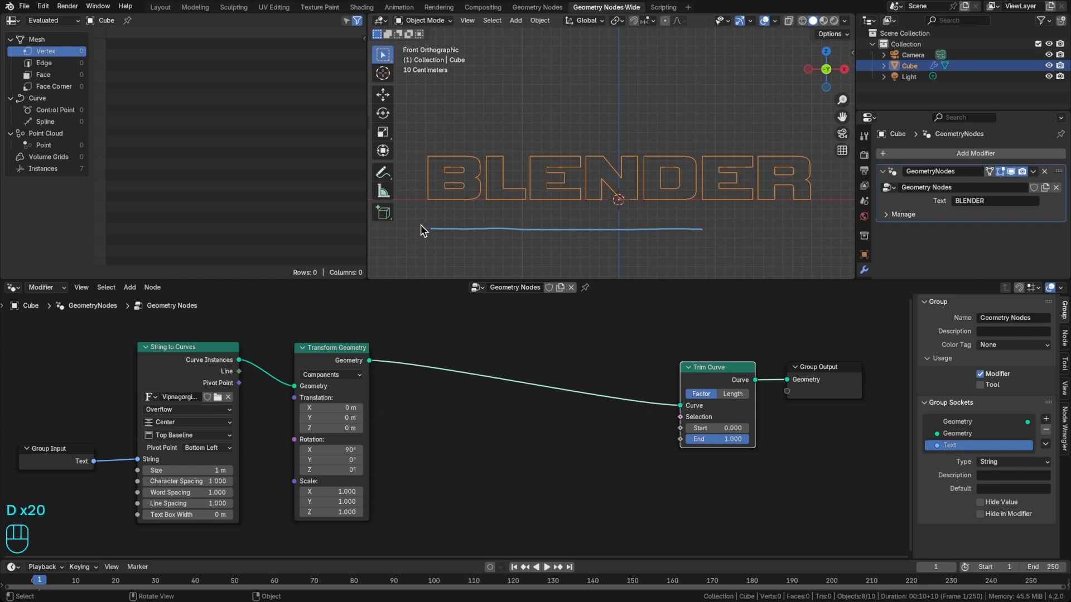
left_click_drag(420, 223, 421, 225)
left_click_drag(705, 223, 711, 235)
Step: Annotate a wavy curve above the text and mark its ends 0 and 1
mouse_move(455, 139)
left_mouse_down()
mouse_move(523, 142)
mouse_move(566, 84)
mouse_move(649, 131)
mouse_move(720, 103)
mouse_move(729, 136)
left_mouse_up()
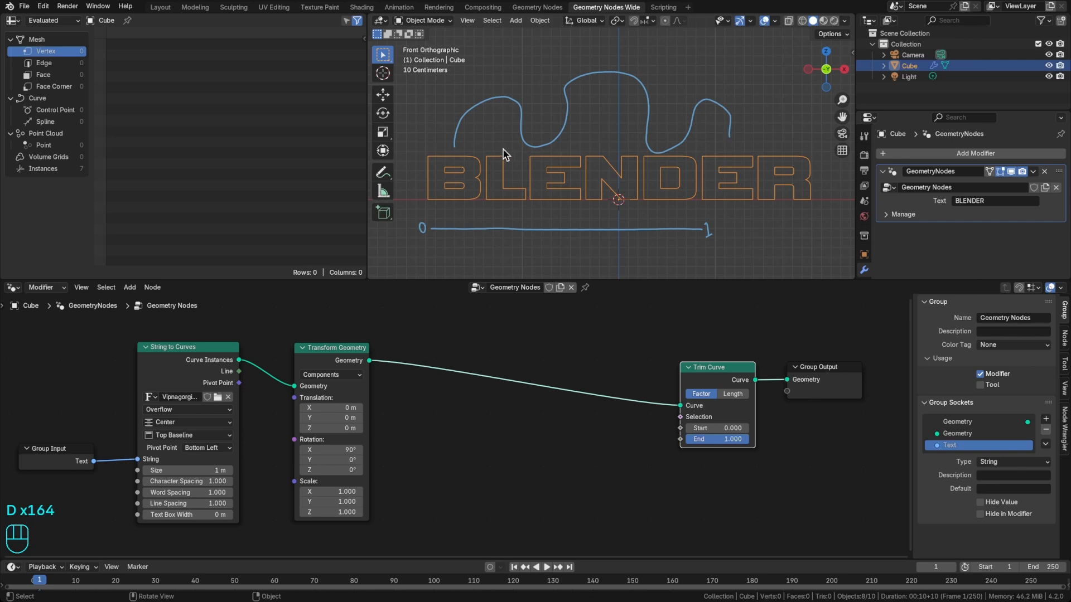
left_click_drag(454, 146, 457, 159)
left_click_drag(729, 140, 730, 155)
Step: Test Trim Curve's End at 0, 1 and about 0.606, annotate the first letters' start points, and restore End to 1
left_click_drag(735, 442, 712, 439)
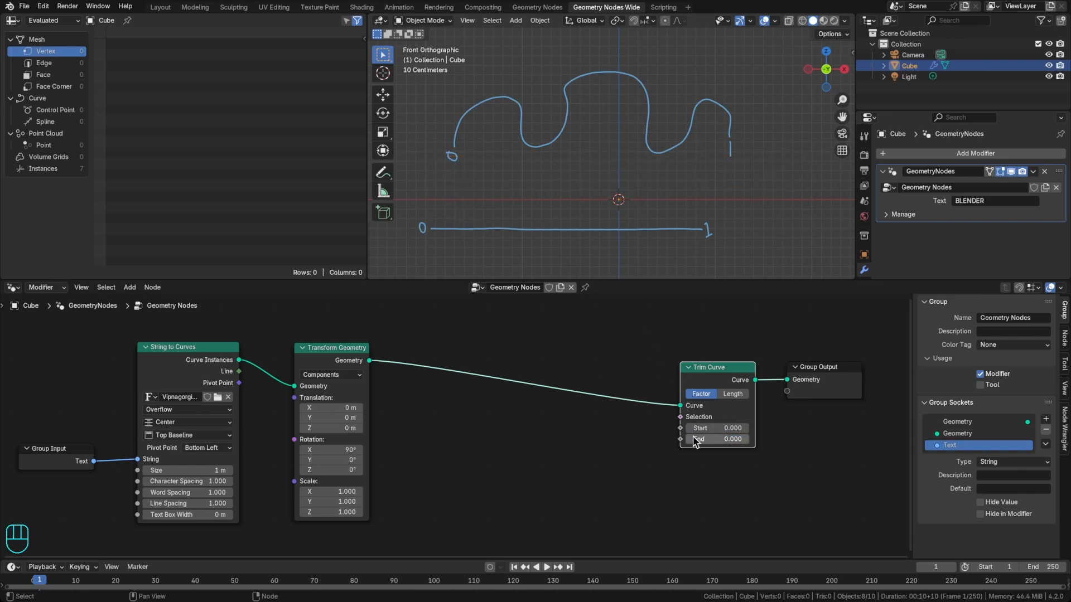
left_click_drag(696, 439, 741, 439)
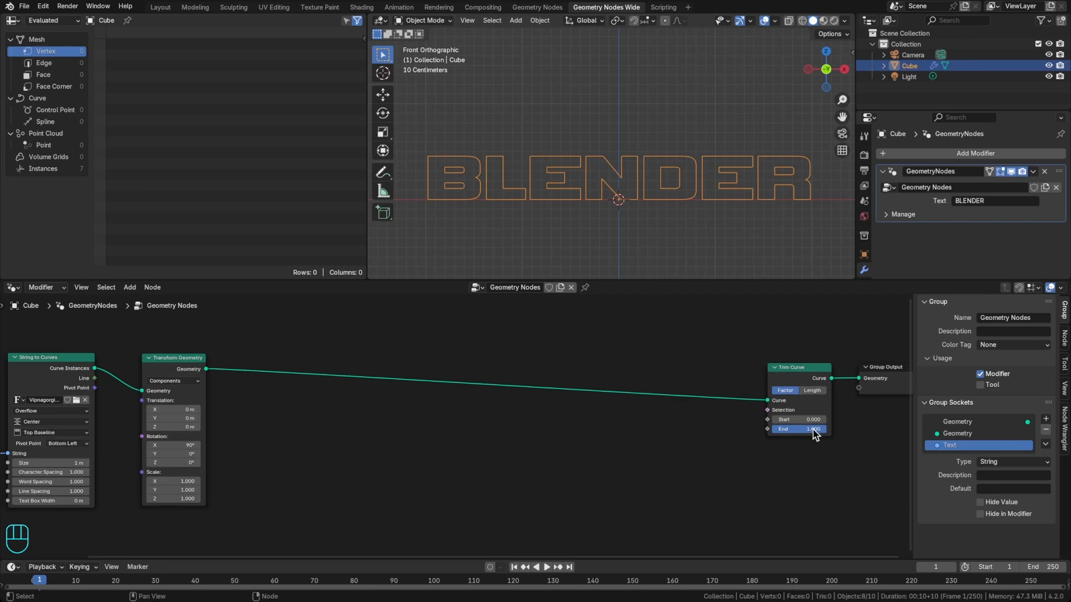
left_click_drag(812, 429, 770, 428)
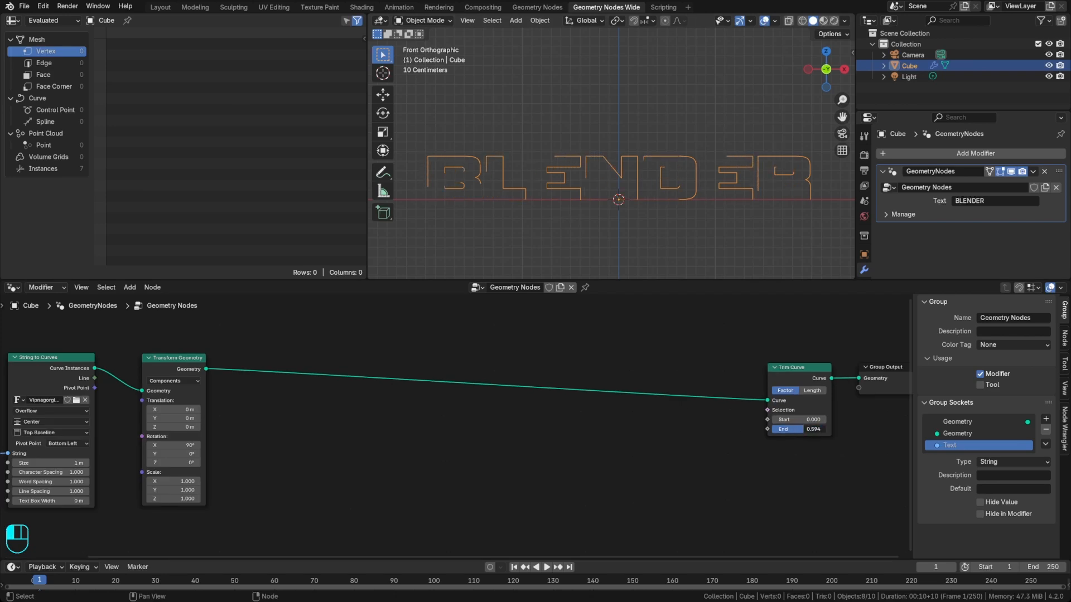
left_click_drag(803, 429, 804, 429)
mouse_move(429, 185)
left_mouse_down()
mouse_move(486, 174)
mouse_move(505, 200)
left_mouse_up()
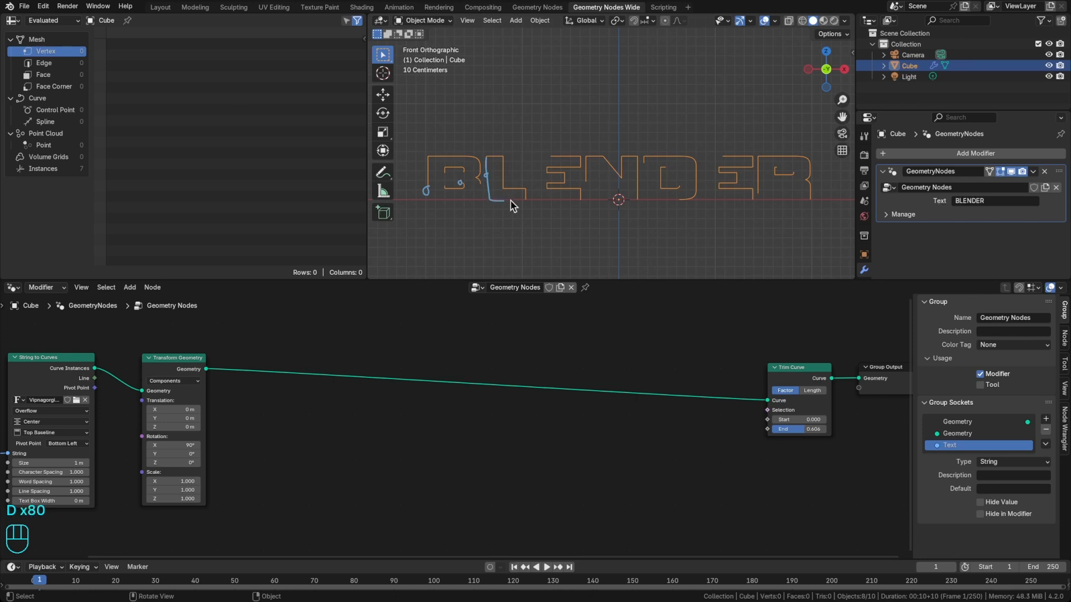
left_click_drag(801, 428, 788, 428)
Step: Add a Sample Curve node below the main link and connect Transform Geometry's output to its Curves input
key("shift+a")
type("sample")
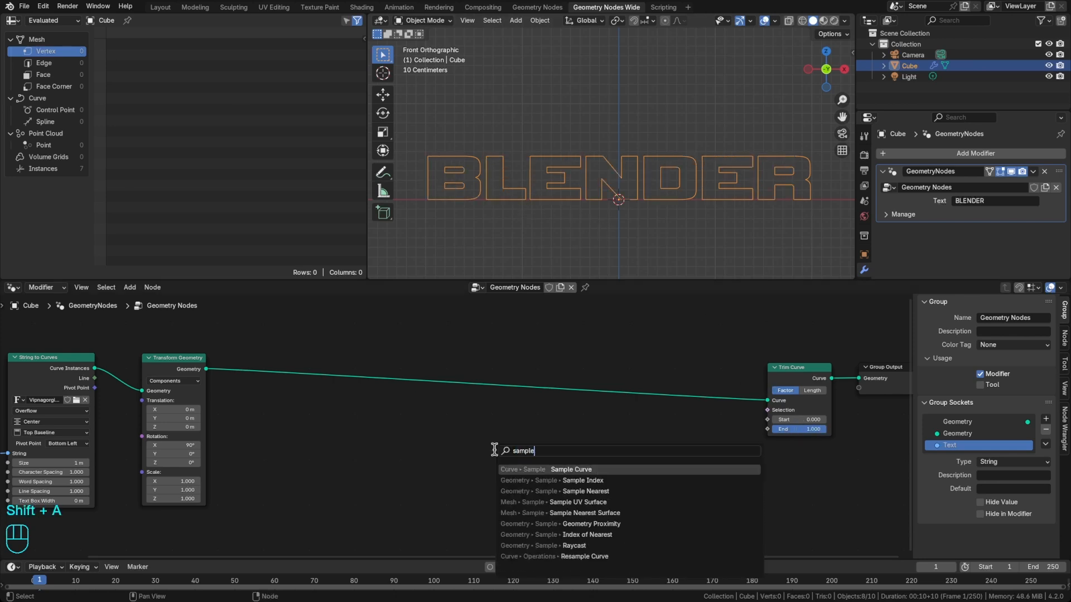
key("Return")
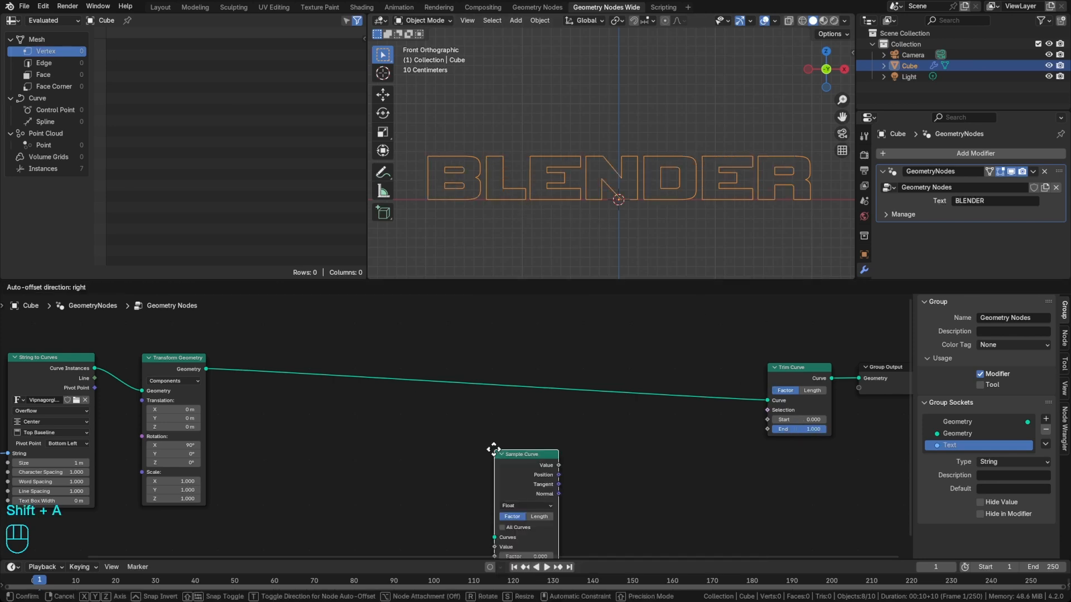
left_click(485, 368)
scroll(550, 409, "up", 2)
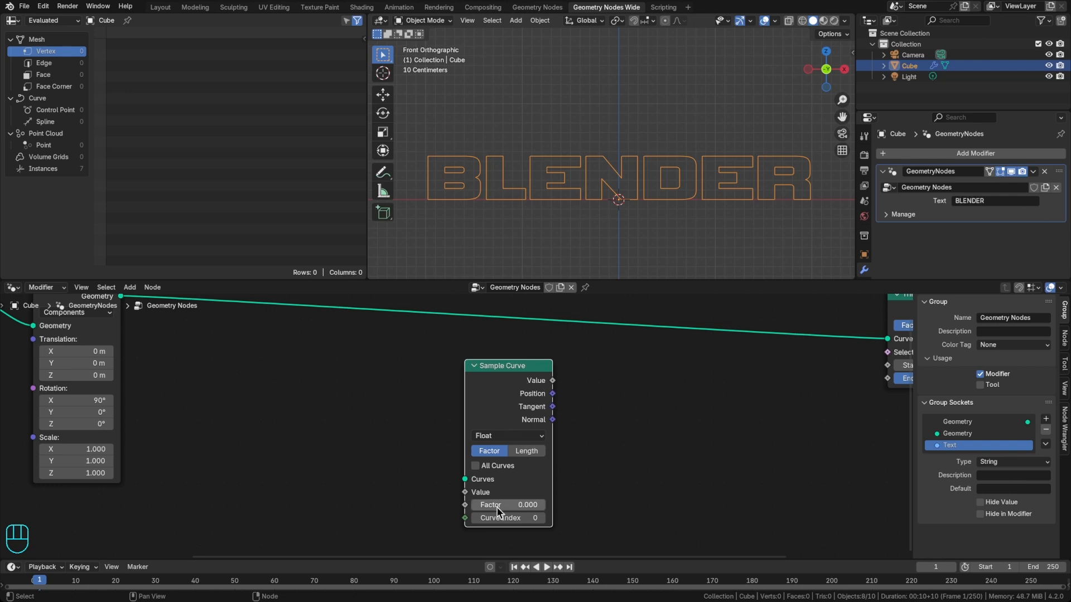
scroll(402, 507, "down", 1)
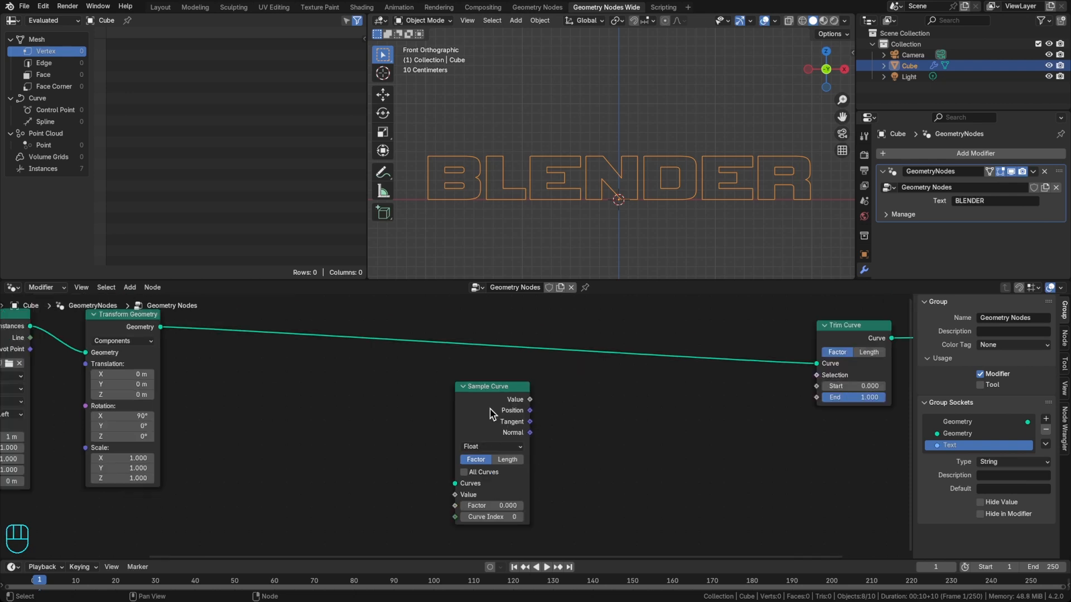
middle_click_drag(304, 395, 333, 409)
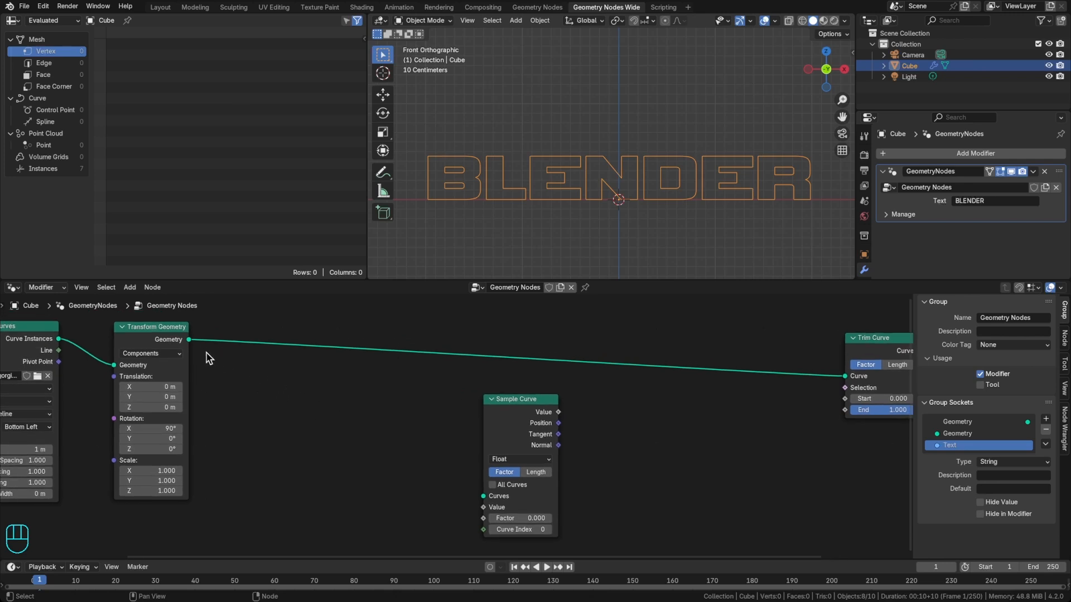
left_click_drag(190, 340, 483, 496)
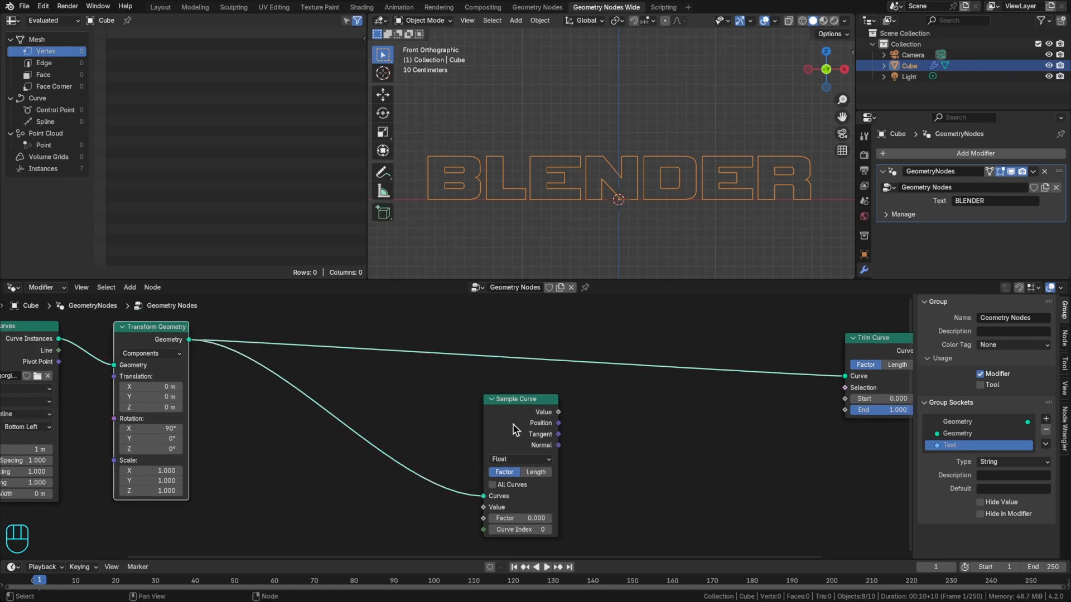
Step: Reposition the Sample Curve node closer to Transform Geometry, and delete it
left_click_drag(507, 422, 410, 407)
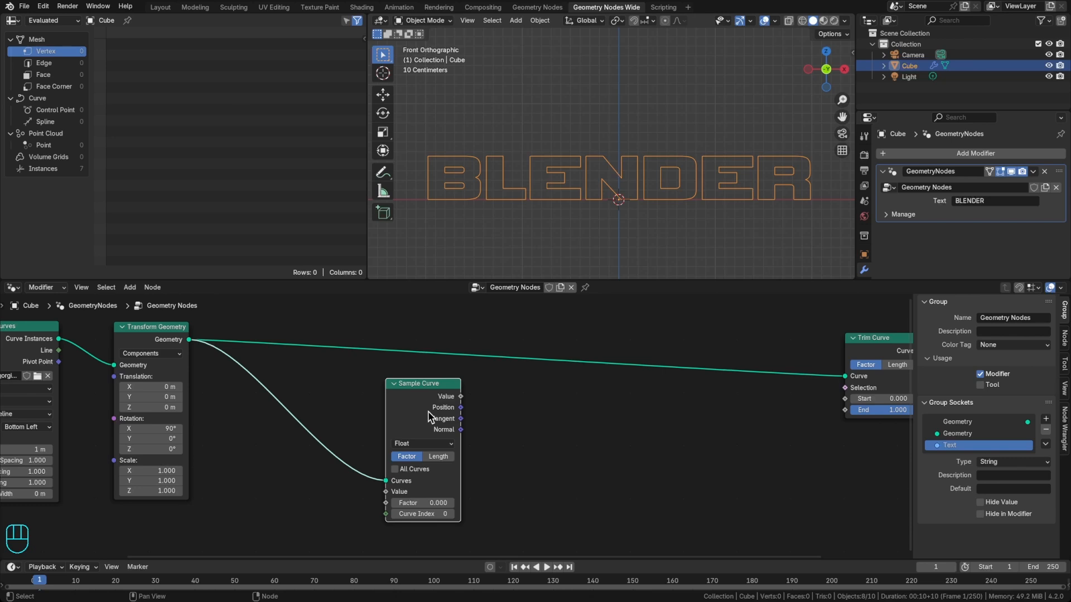
scroll(501, 421, "down", 2)
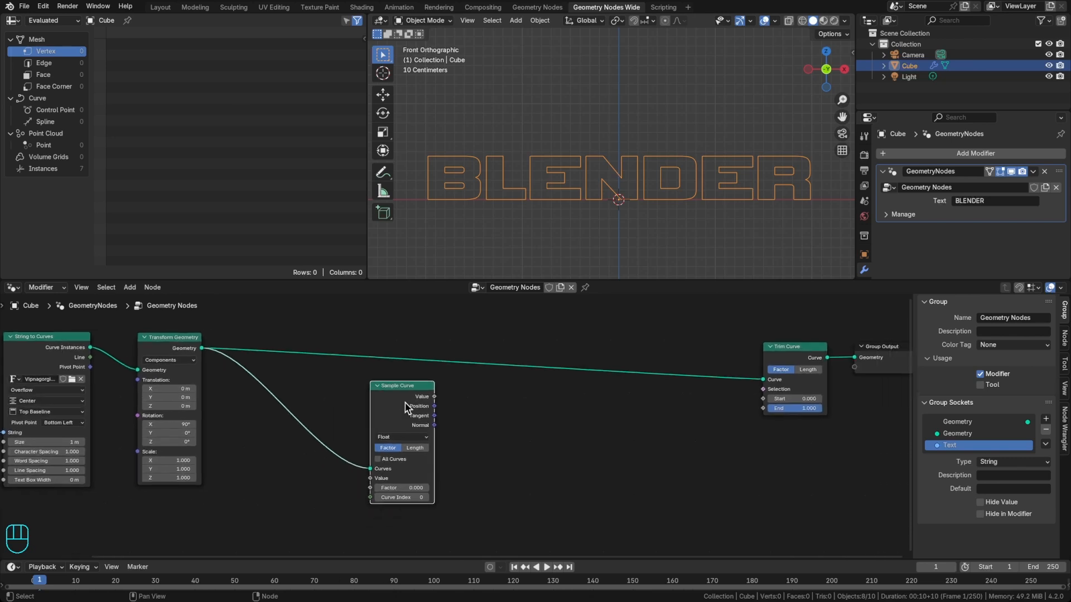
left_click_drag(406, 408, 425, 433)
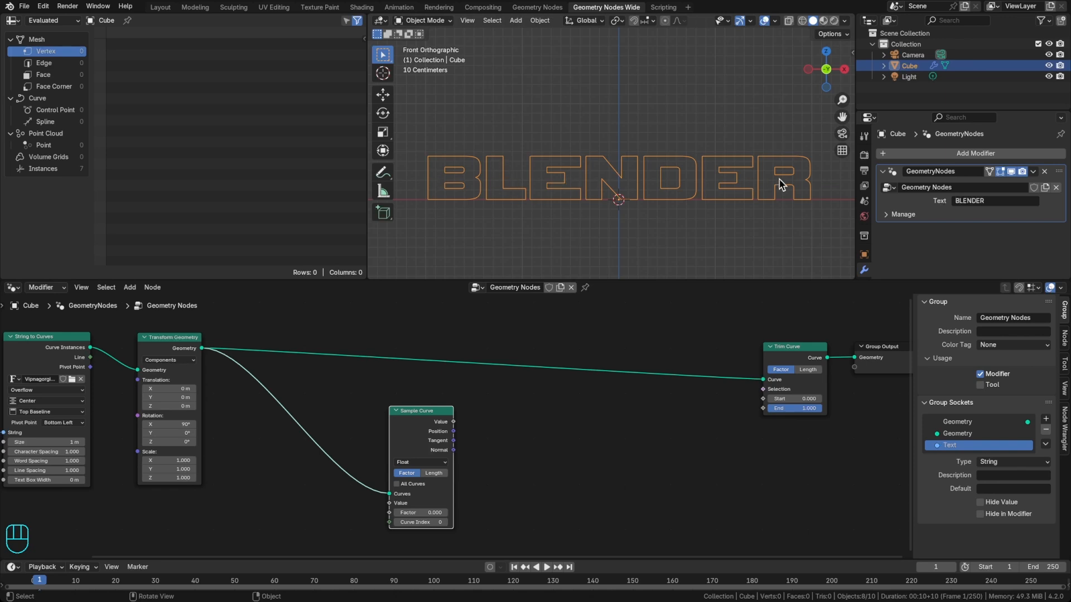
left_click_drag(428, 433, 441, 425)
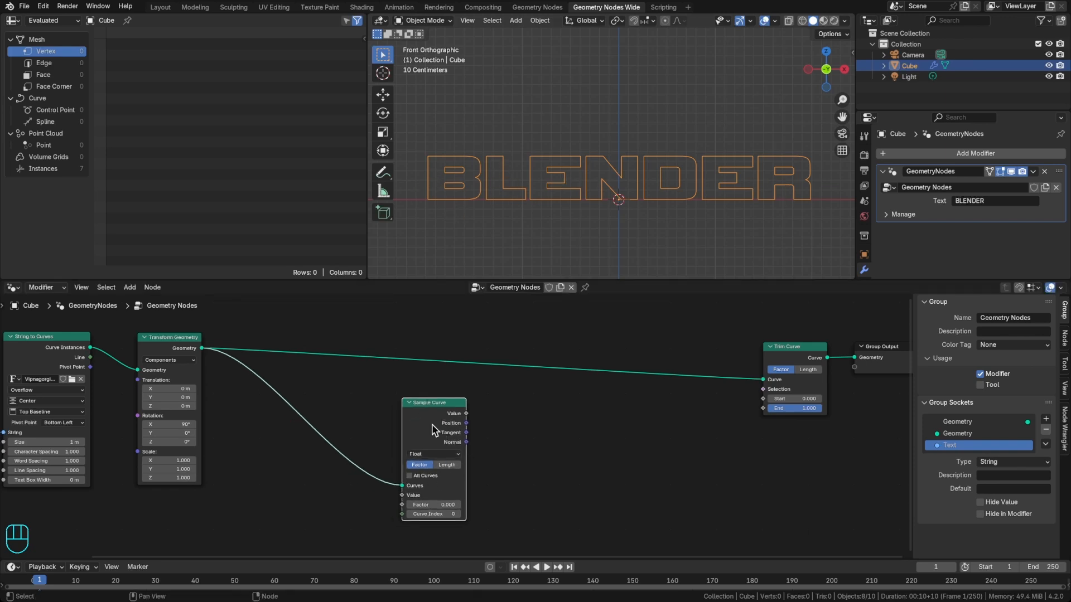
scroll(433, 429, "up", 1)
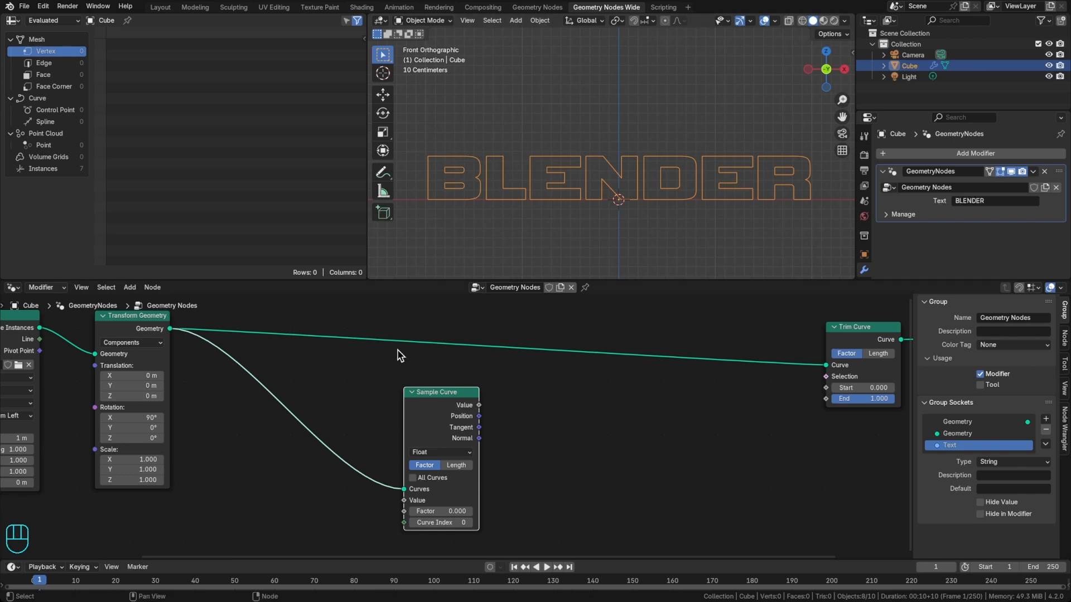
key("x")
Step: Add a Repeat zone above the link from Transform Geometry and spread its two end nodes widely apart
middle_click_drag(426, 405, 480, 425)
key("shift+a")
type("repeat")
key("Return")
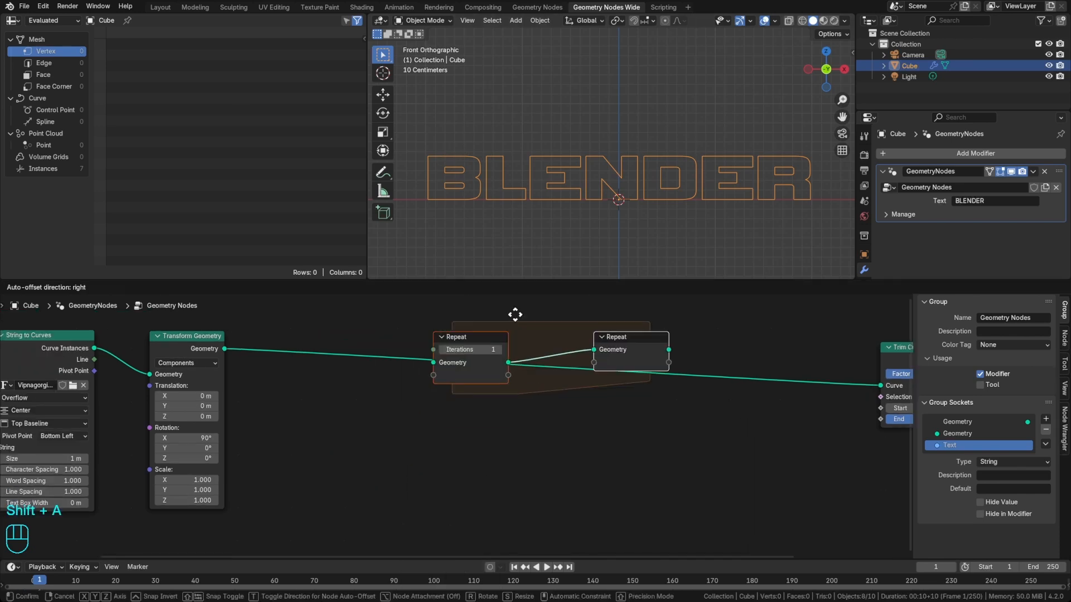
left_click(496, 333)
left_click_drag(623, 336, 806, 337)
middle_click_drag(641, 325, 557, 324)
left_click_drag(394, 353, 331, 349)
left_click_drag(706, 344, 693, 346)
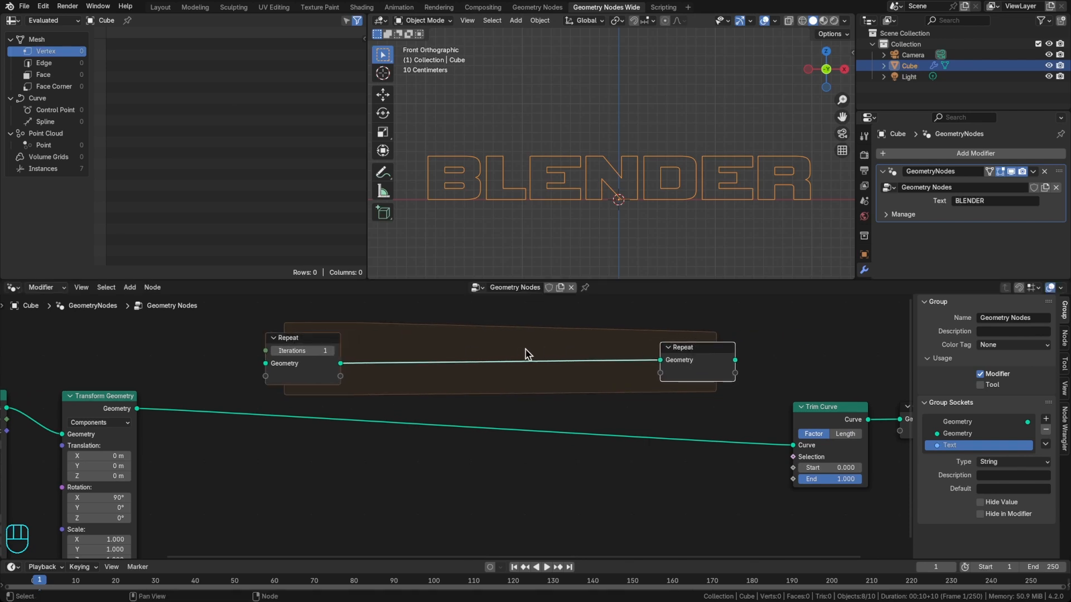
Step: Move Trim Curve and Group Output together farther away from Transform Geometry to make room for the Repeat zone
middle_click_drag(537, 407, 575, 405)
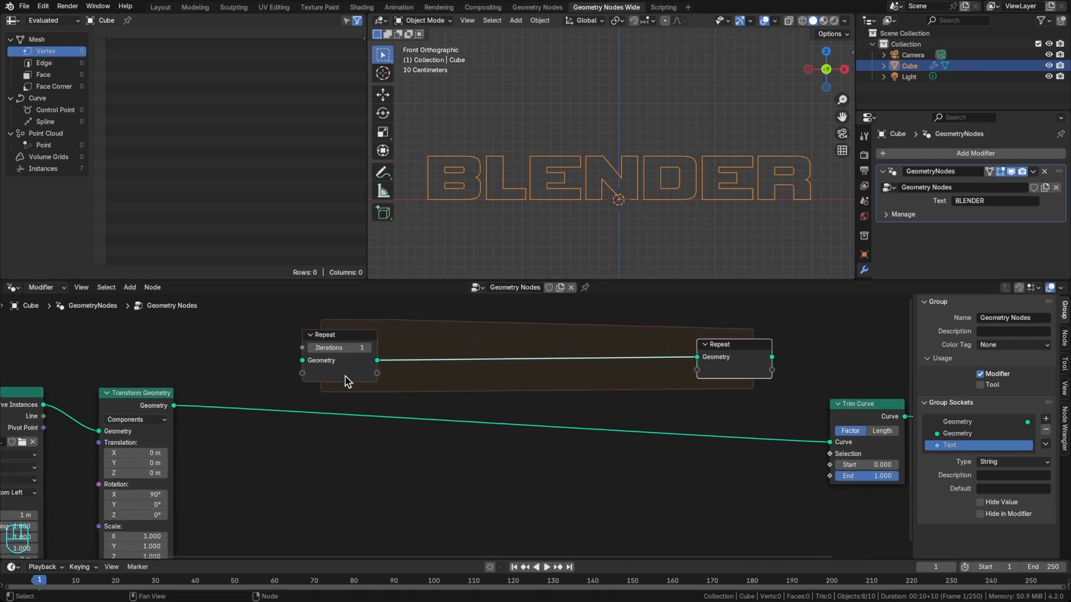
scroll(718, 402, "down", 2)
middle_click_drag(649, 429, 459, 427)
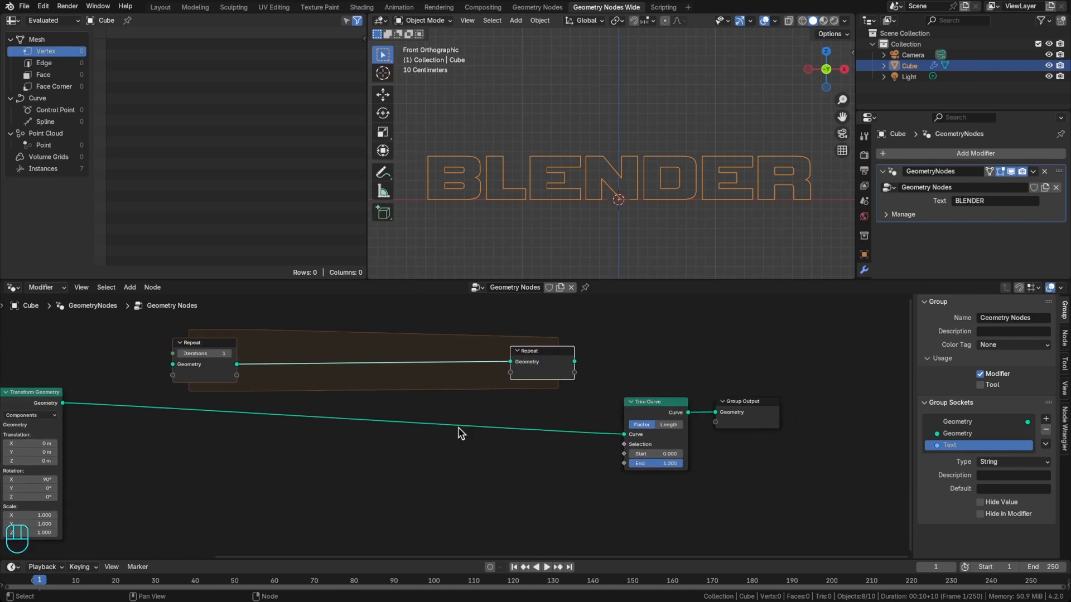
left_click_drag(617, 373, 825, 498)
left_click(721, 474)
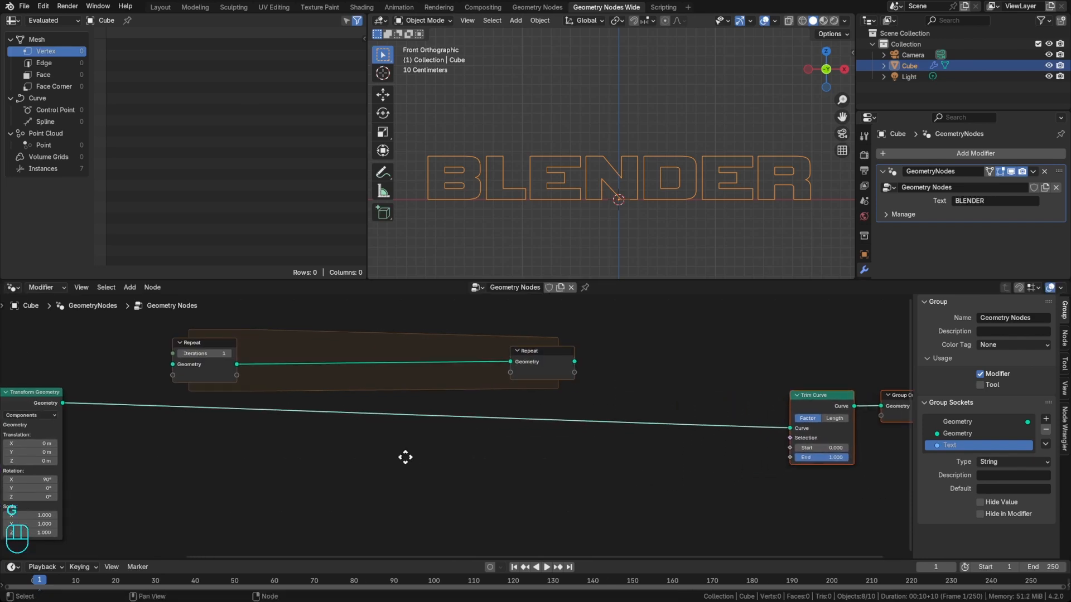
Step: Route Transform Geometry through the Repeat zone into Trim Curve, and place the zone's end node closer to Trim Curve
middle_click_drag(404, 457, 544, 434)
scroll(545, 434, "down", 1)
scroll(545, 434, "up", 1)
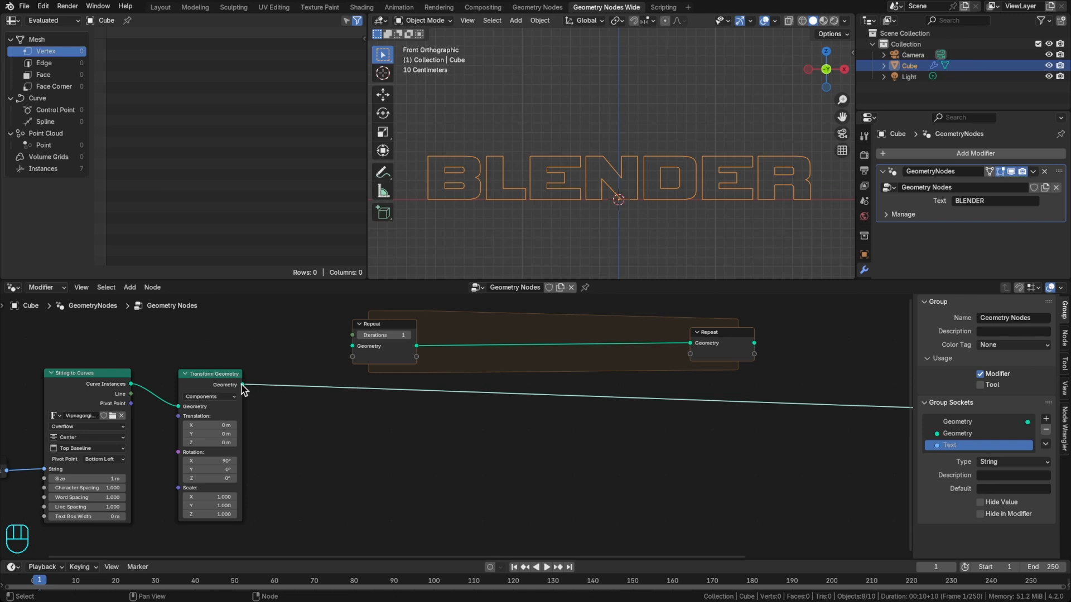
left_click_drag(242, 385, 352, 346)
middle_click_drag(713, 356, 624, 368)
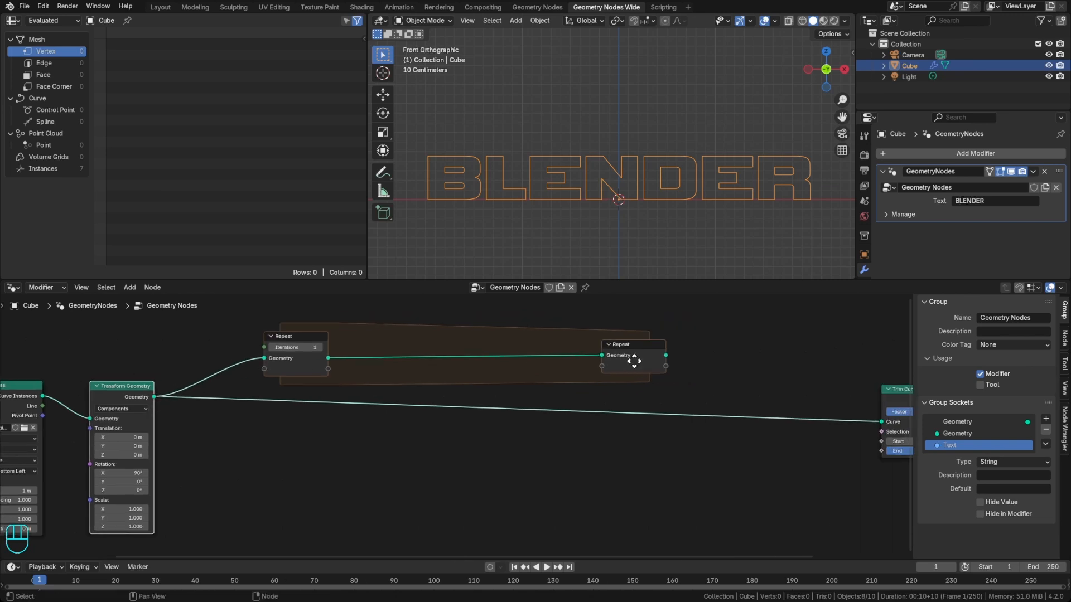
left_click_drag(666, 355, 881, 422)
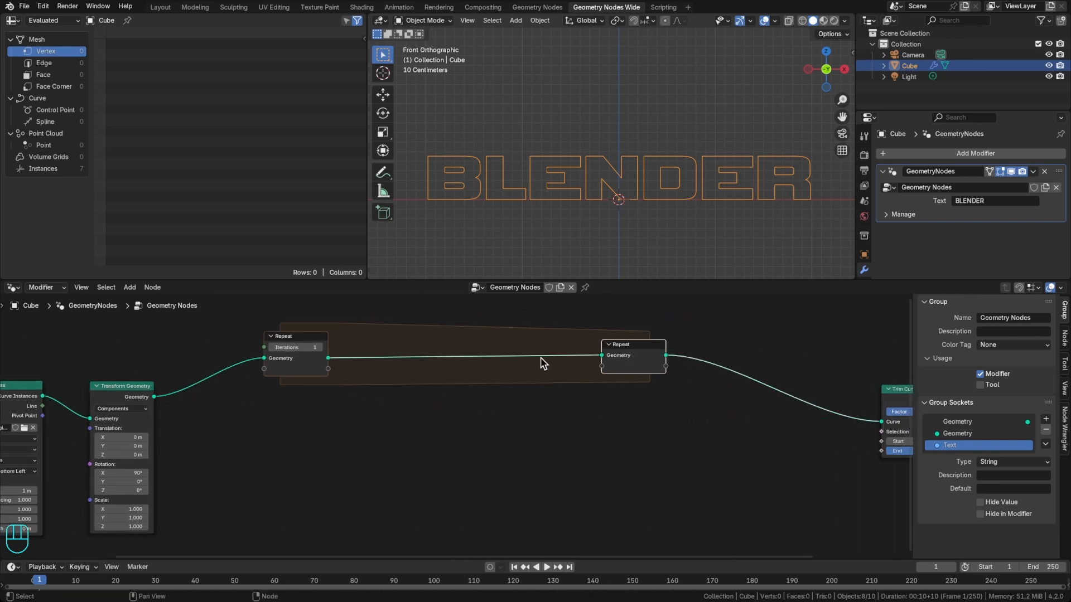
left_click_drag(638, 360, 810, 416)
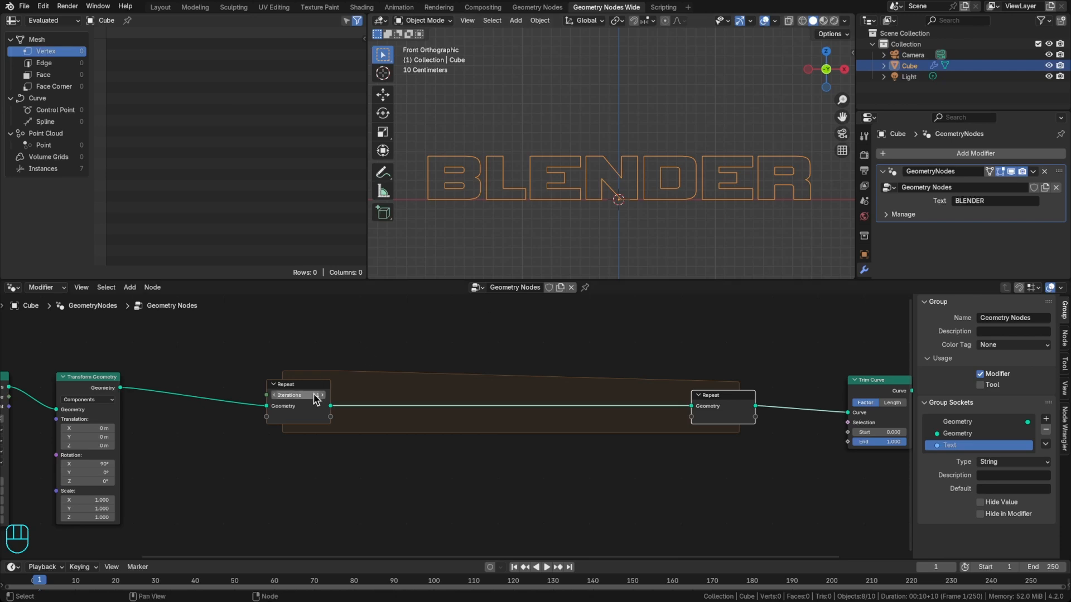
Step: Examine the text's instances in the spreadsheet and test a lower Trim Curve End before restoring it to 1
scroll(335, 440, "left", 5)
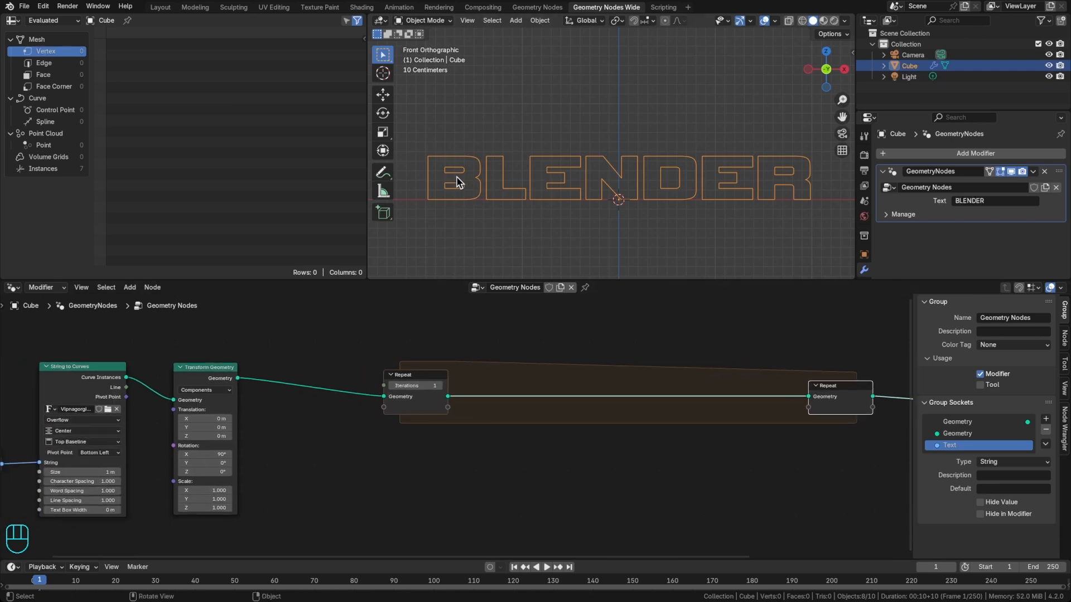
left_click(66, 169)
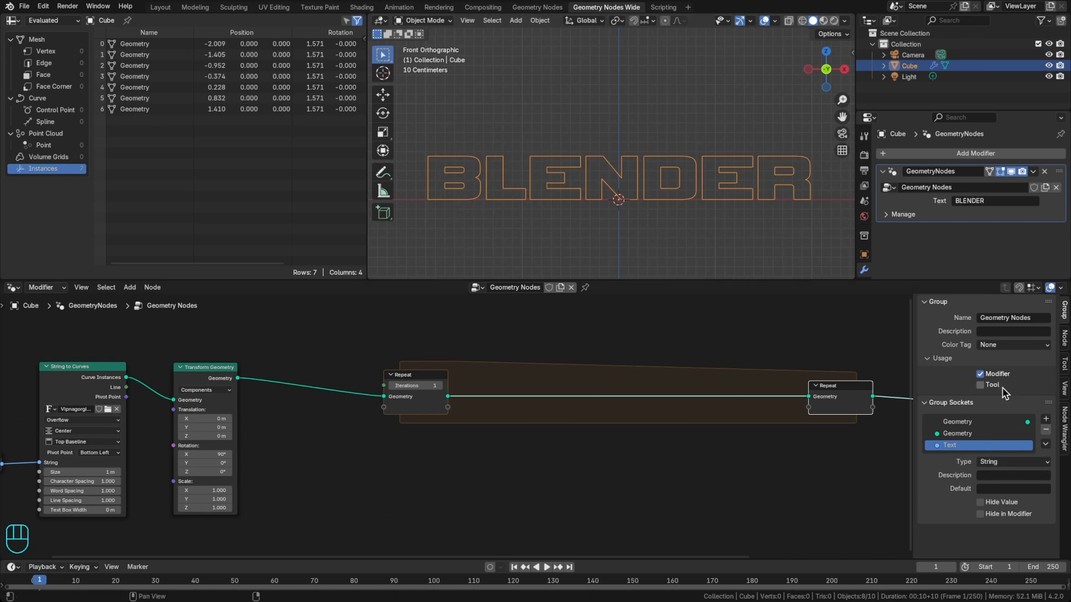
middle_click_drag(875, 437, 732, 440)
left_click_drag(868, 435, 853, 435)
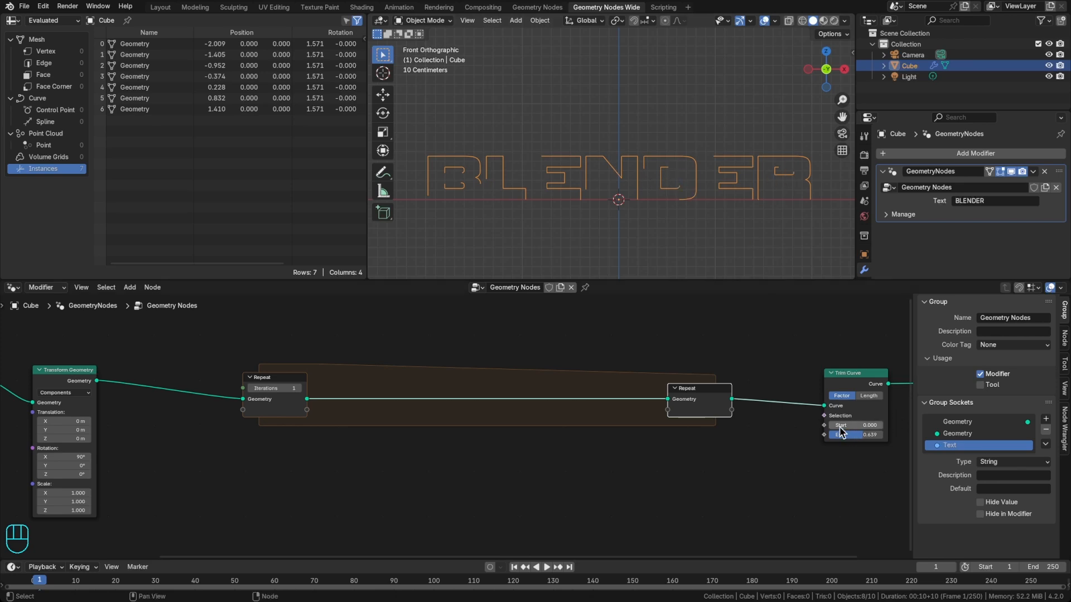
left_click_drag(862, 434, 888, 435)
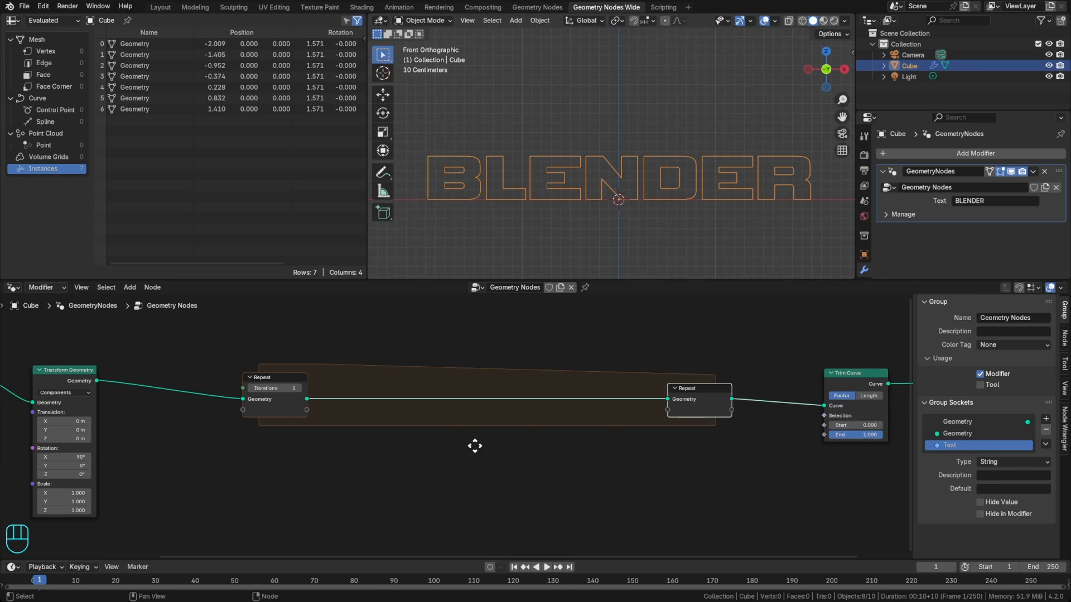
Step: Show spline data in the spreadsheet, and insert a Curve to Mesh node between Trim Curve and Group Output
middle_click_drag(474, 446, 506, 437)
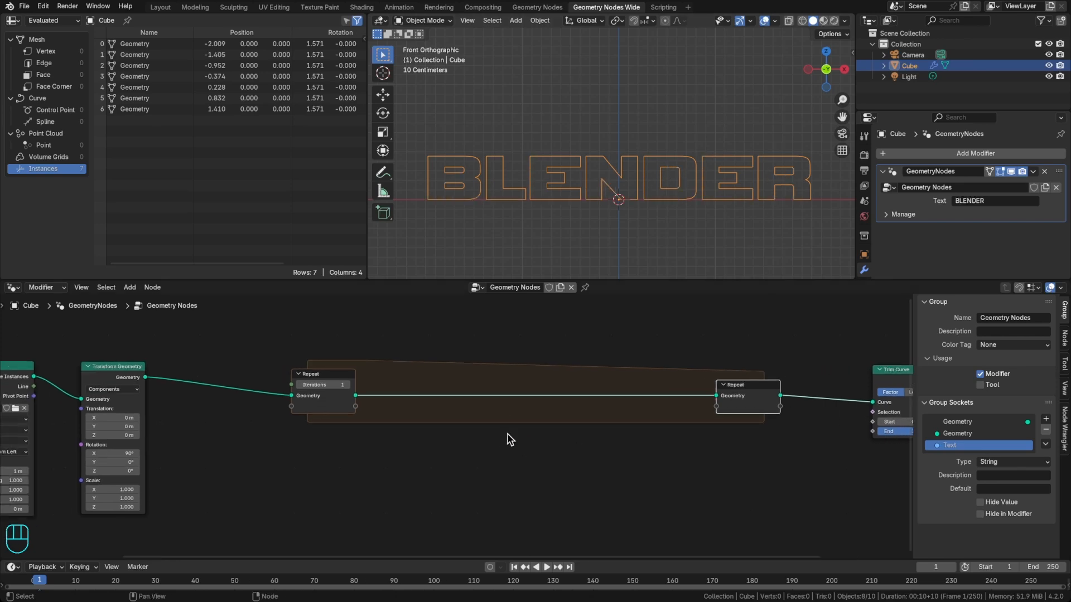
left_click(48, 122)
middle_click_drag(697, 420, 486, 406)
scroll(487, 406, "down", 2)
left_click_drag(802, 377, 900, 375)
key("shift+a")
mouse_move(716, 446)
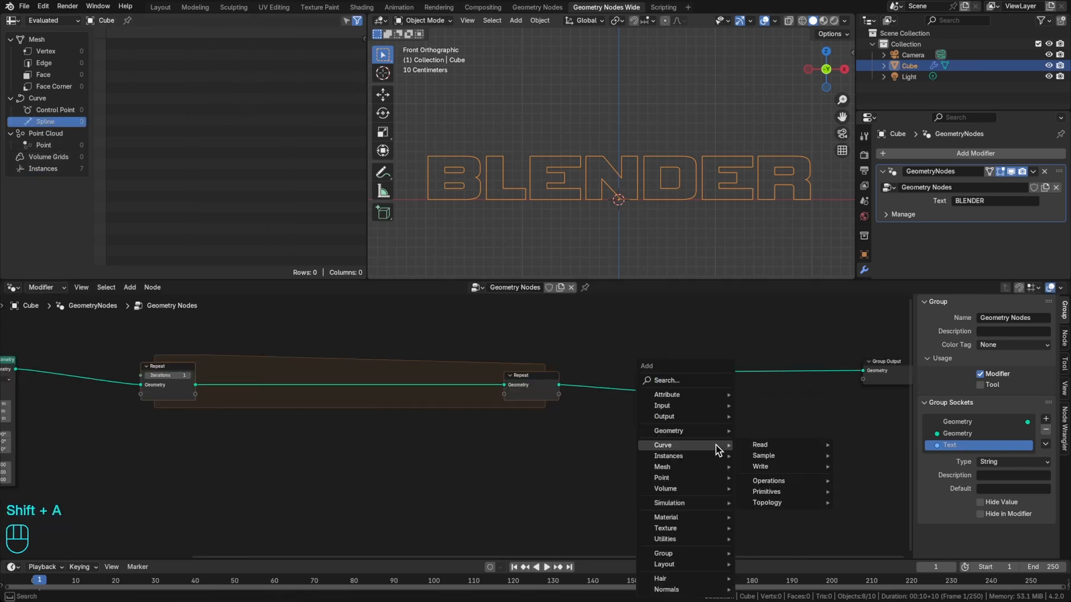
type("curvetome")
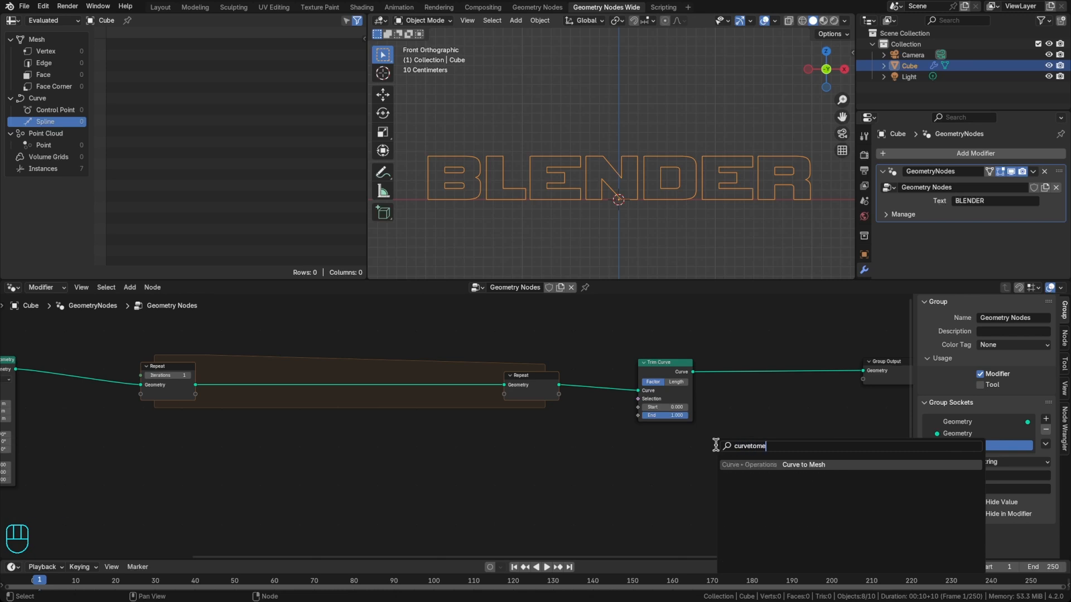
key("Return")
left_click(775, 363)
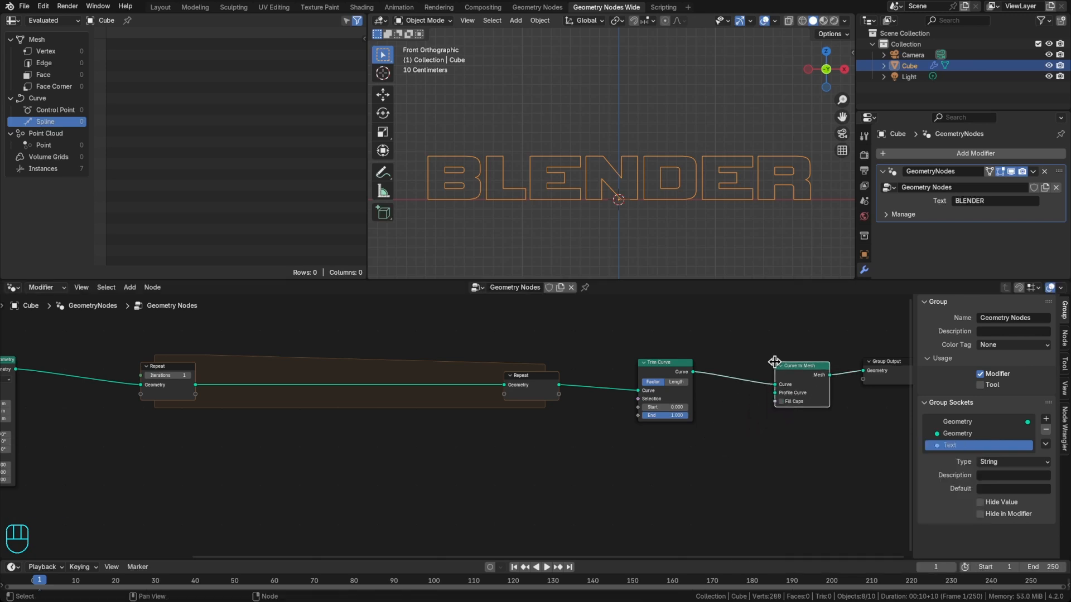
Step: Feed a Curve Circle node into Curve to Mesh's Profile Curve and set its resolution to 4
left_click_drag(774, 394, 741, 450)
type("circ")
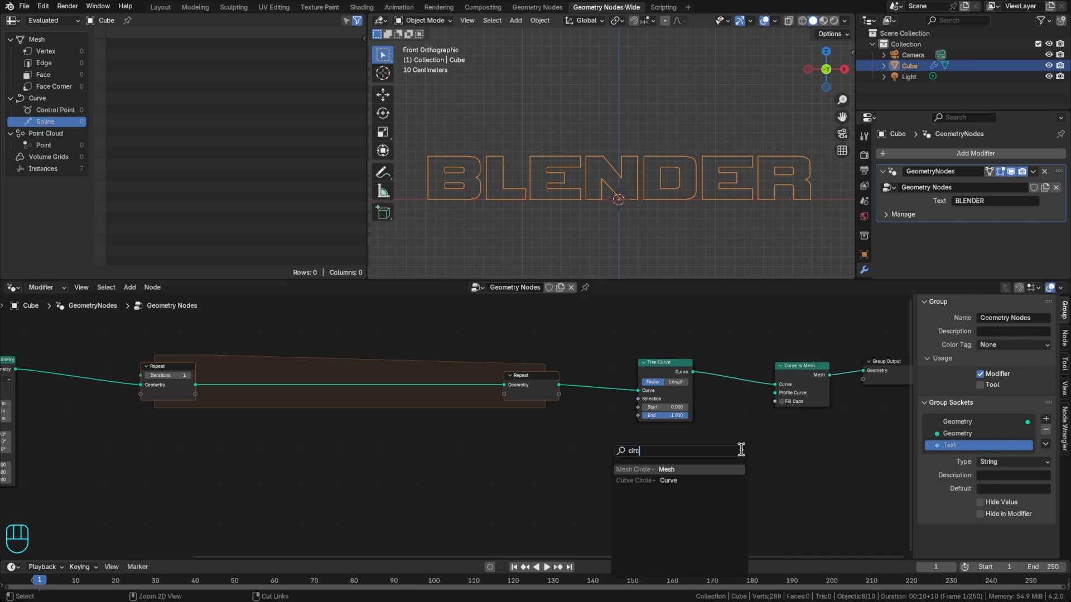
left_click(730, 480)
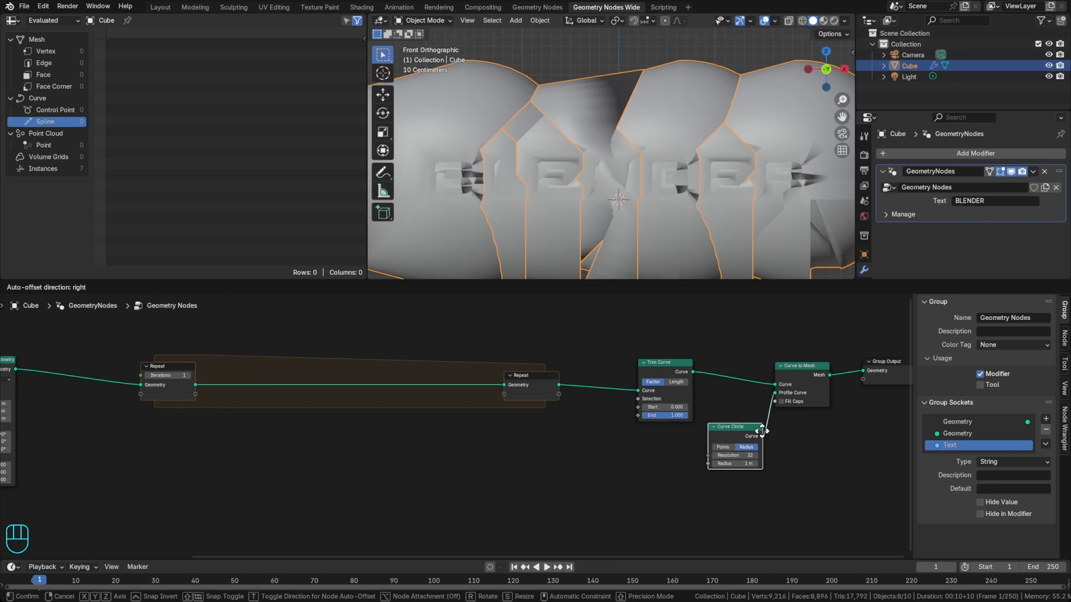
left_click(747, 458)
left_click(742, 450)
type("4")
key("Return")
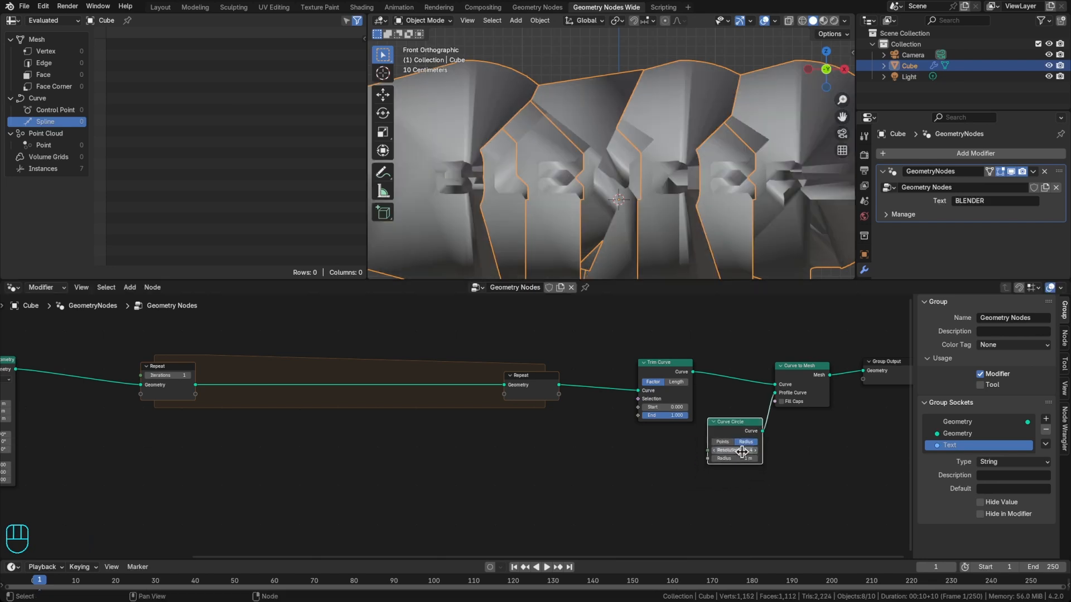
Step: Reduce the Curve Circle's radius so the letters become thin tube outlines
left_click_drag(735, 458, 673, 458, "shift")
left_click(735, 458)
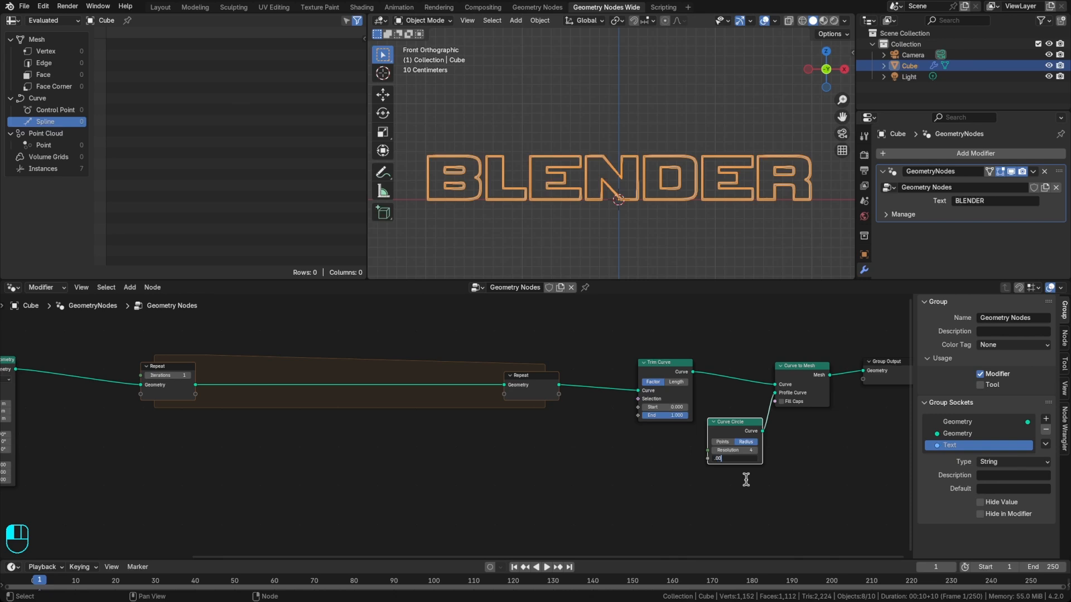
key("Return")
Step: Insert a Realize Instances node between Transform Geometry and the Repeat zone, and zoom in on the letter outlines
key("shift+a")
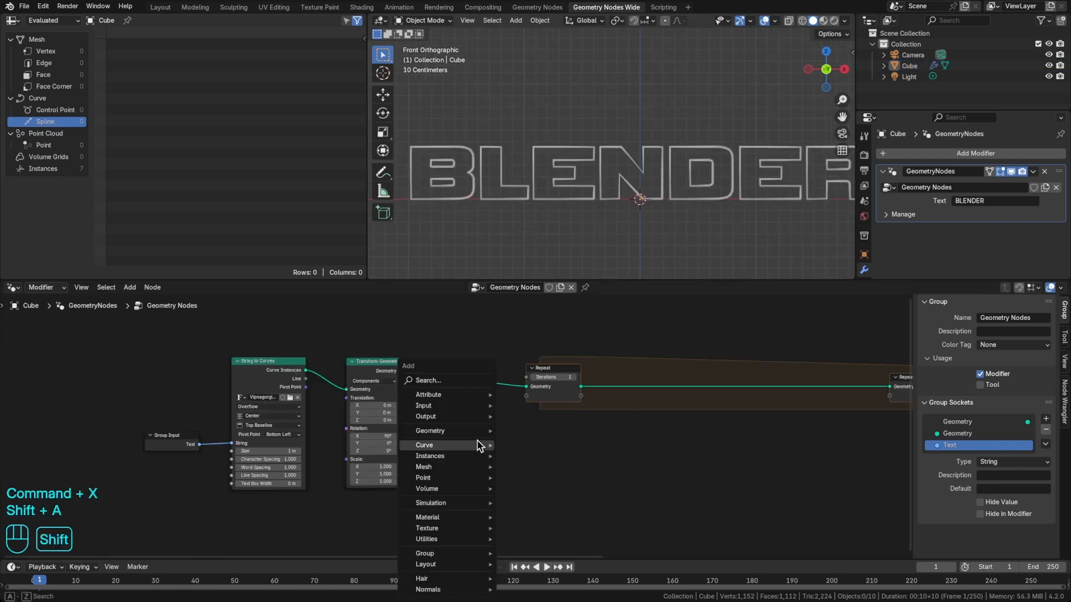
type("reali")
key("Return")
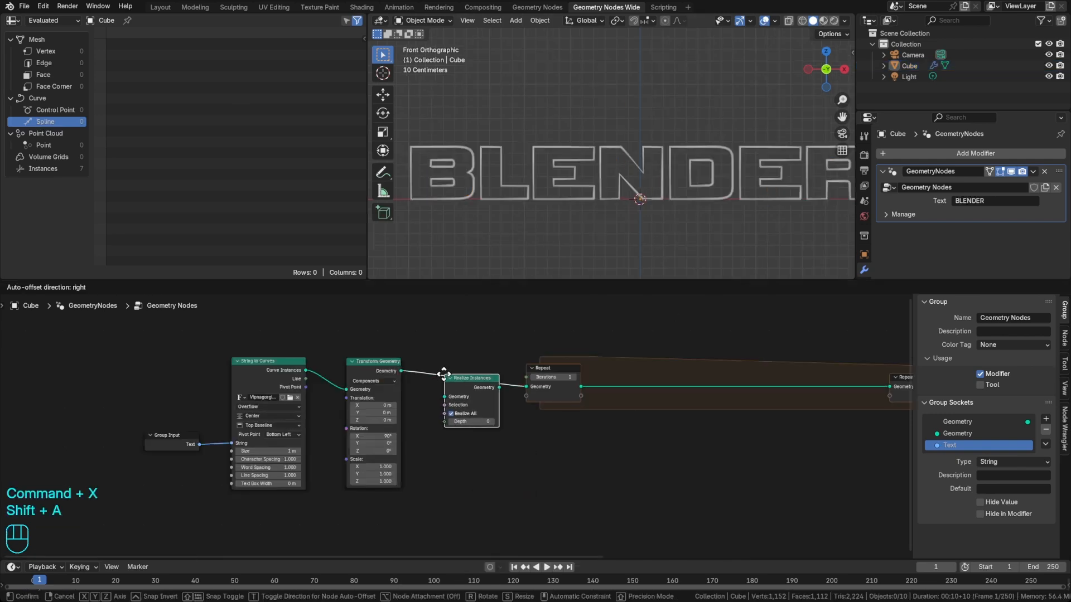
left_click(410, 371)
scroll(463, 166, "up", 4)
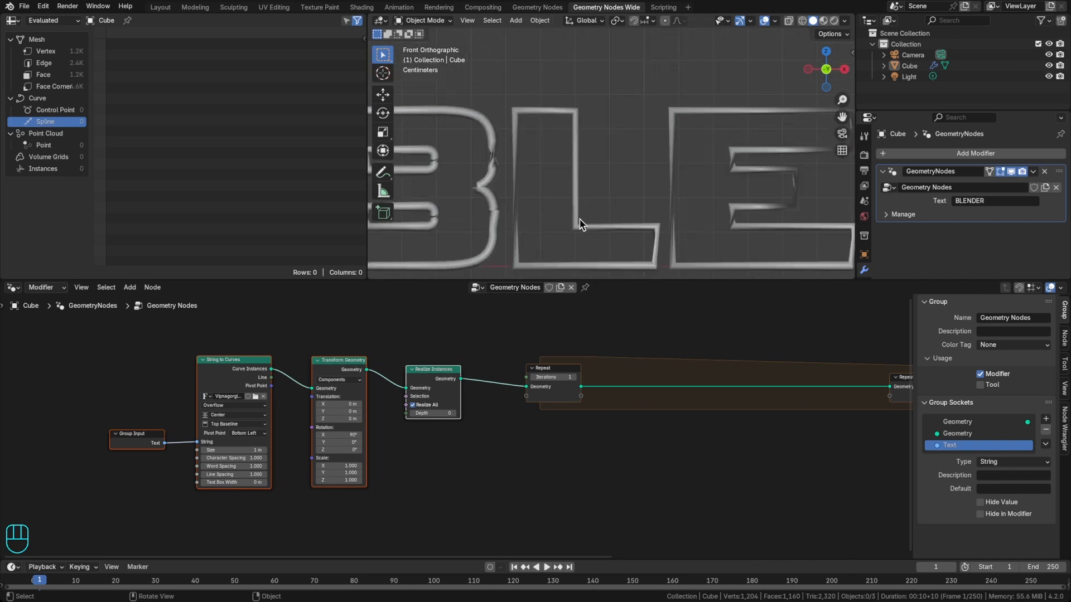
Step: Take Realize Instances out of the main chain and connect it as a separate branch from Transform Geometry
mouse_move(435, 376)
left_mouse_down()
mouse_move(450, 369)
mouse_move(438, 375)
left_mouse_up()
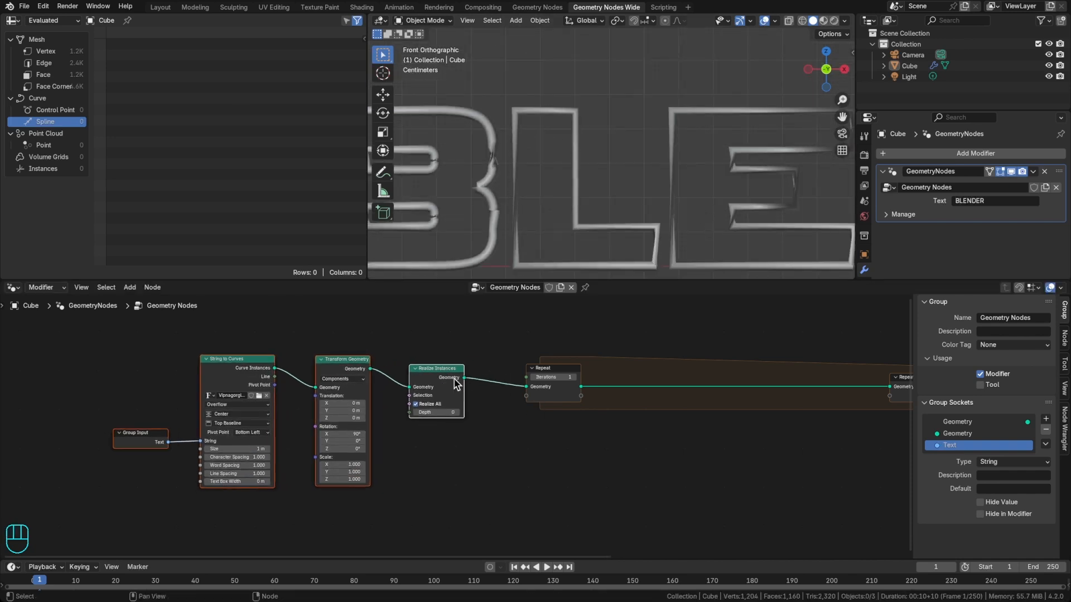
left_click(497, 417)
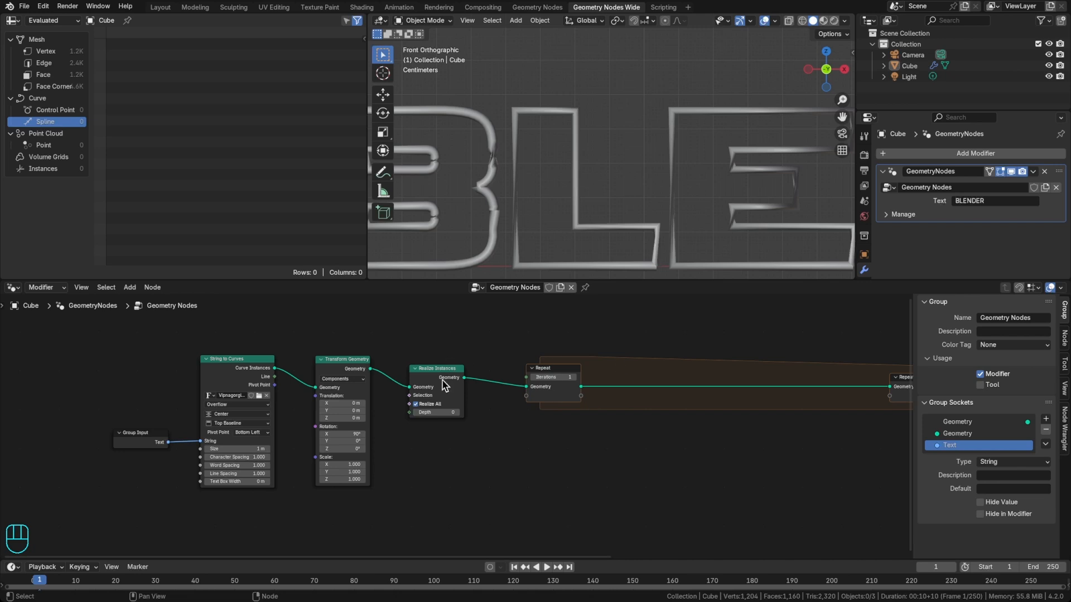
mouse_move(443, 380)
key("alt")
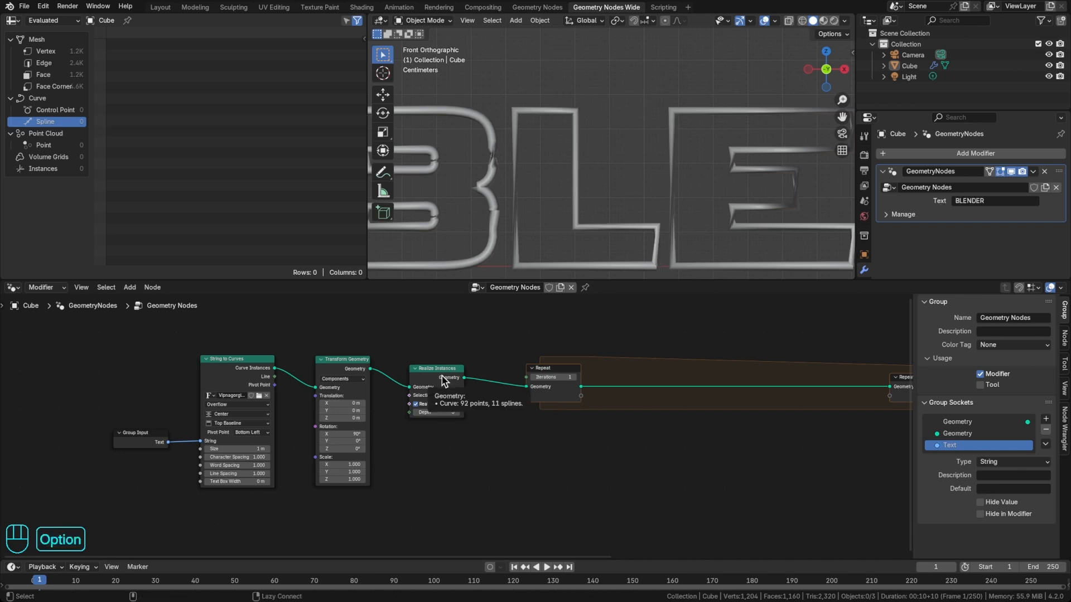
left_click_drag(444, 381, 460, 446, "alt")
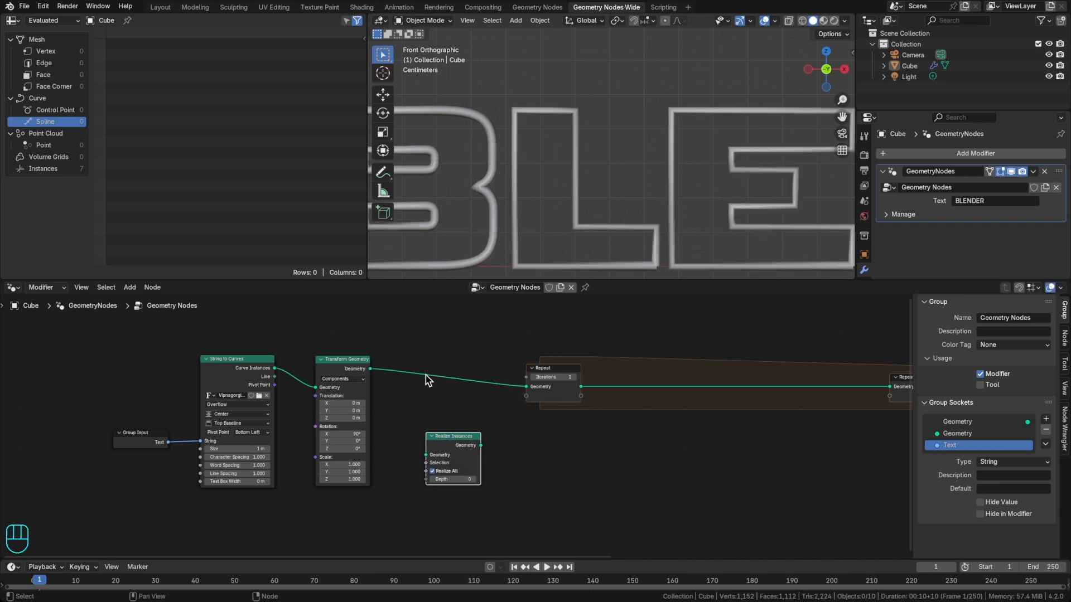
left_click_drag(370, 369, 435, 443)
Step: Add a Domain Size node and feed it the Realize Instances geometry
key("shift+a")
type("domai")
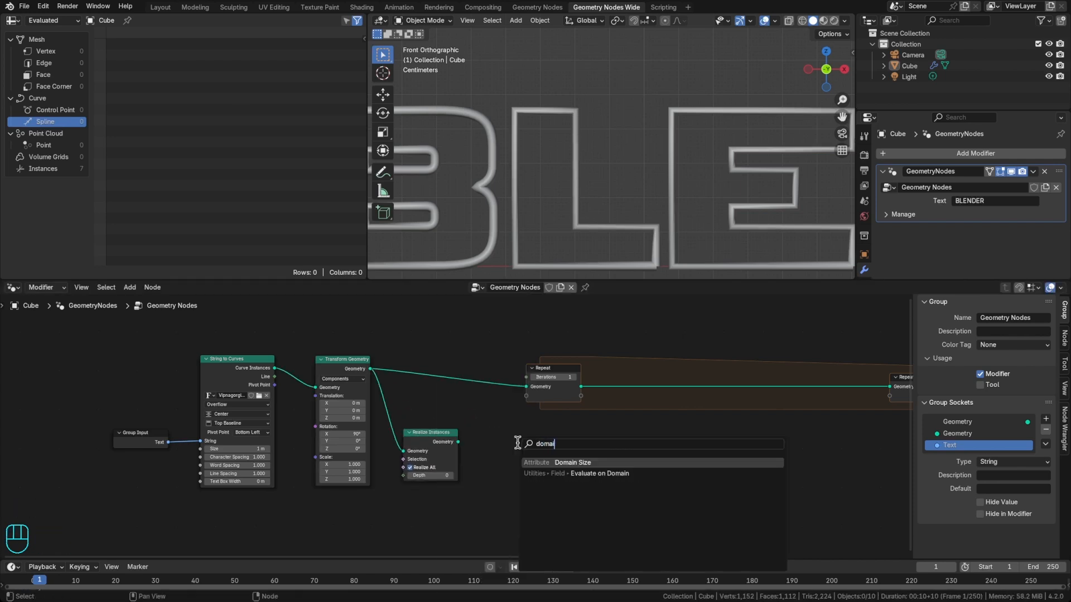
key("Return")
left_click(484, 433)
scroll(487, 434, "up", 2)
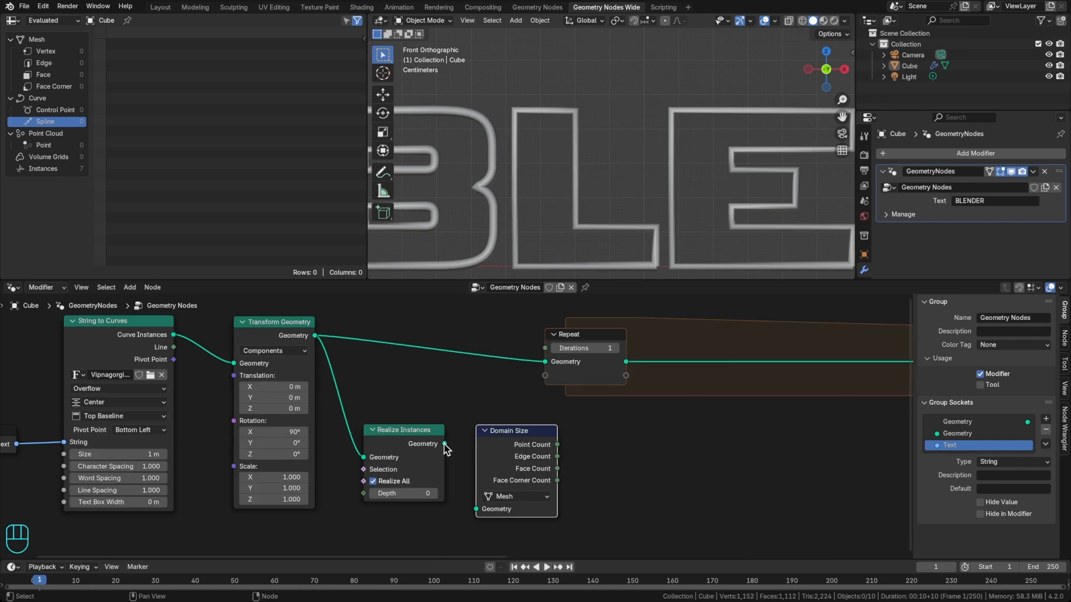
left_click_drag(445, 444, 476, 508)
Step: Set Domain Size to Curve and connect its Spline Count to the Repeat zone's Iterations
left_click(507, 496)
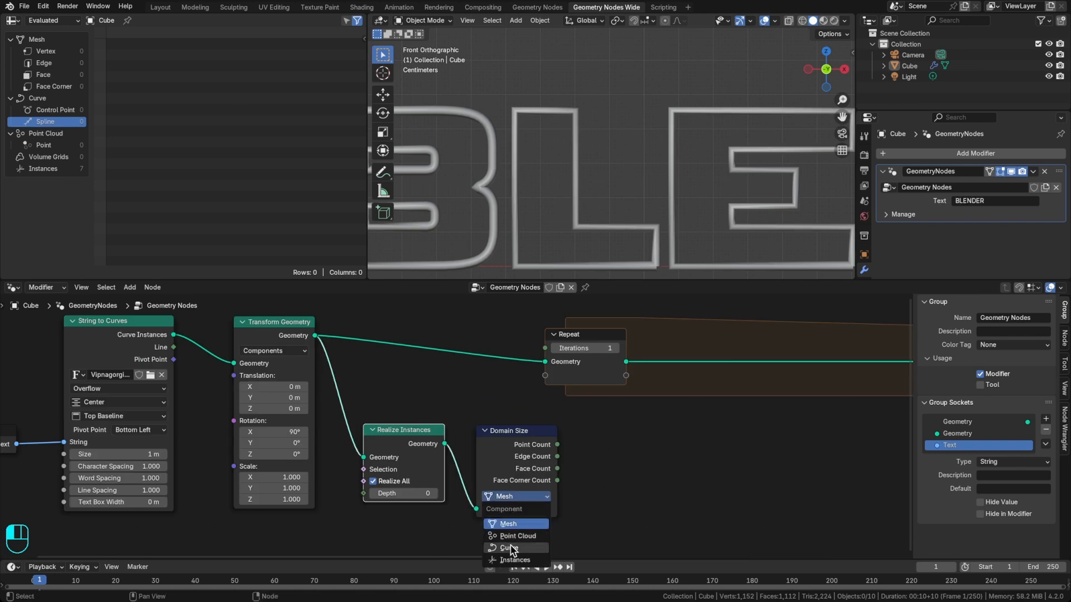
left_click(511, 548)
left_click_drag(514, 443, 544, 350)
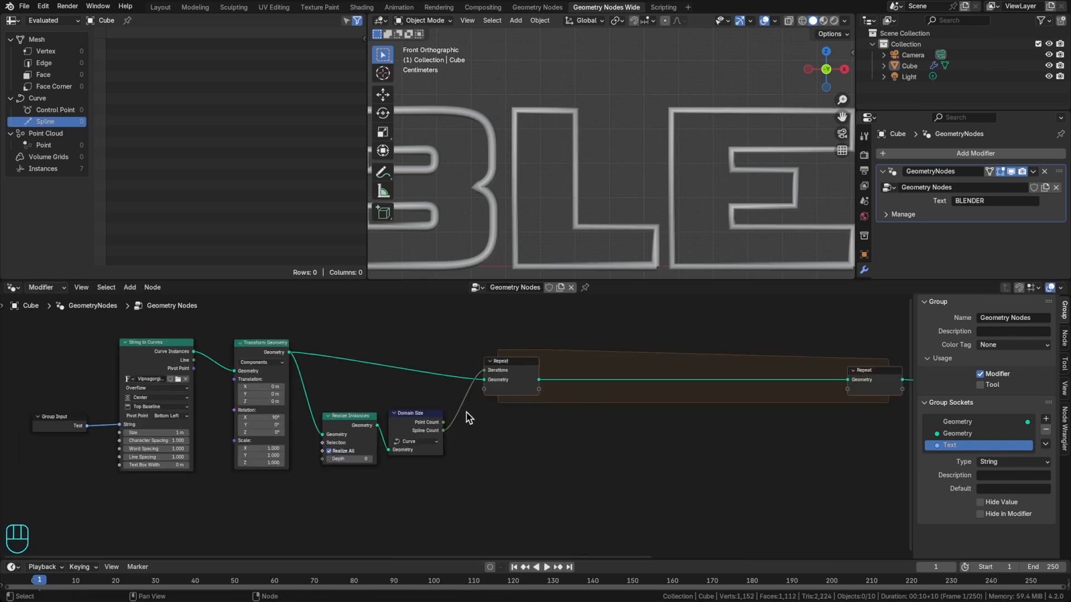
Step: Reposition the Repeat zone's output node farther from its input node to make room inside the zone
middle_click_drag(589, 416, 520, 429)
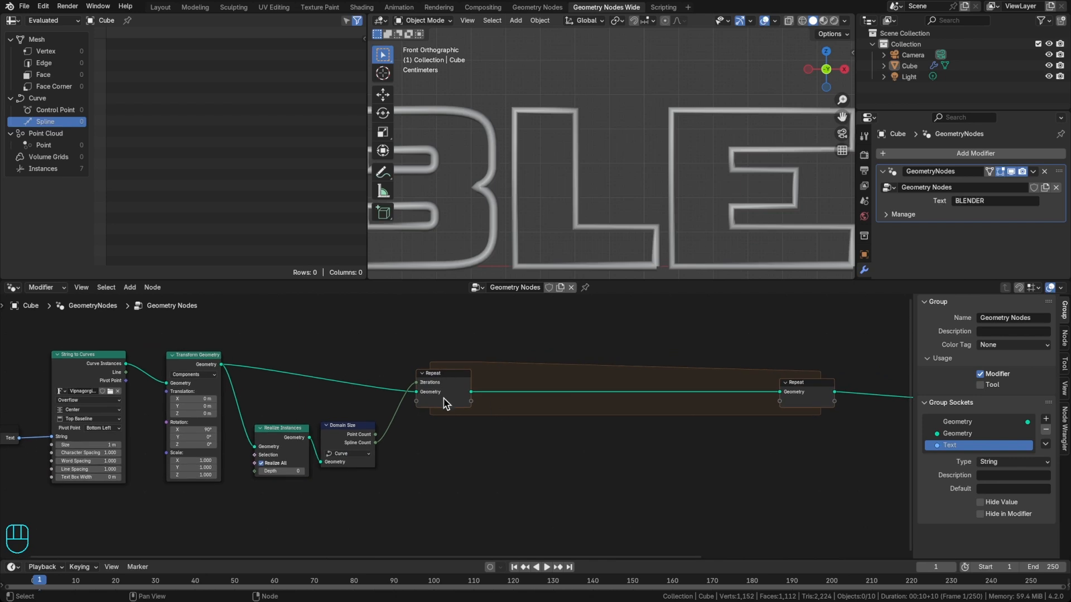
scroll(444, 401, "up", 2)
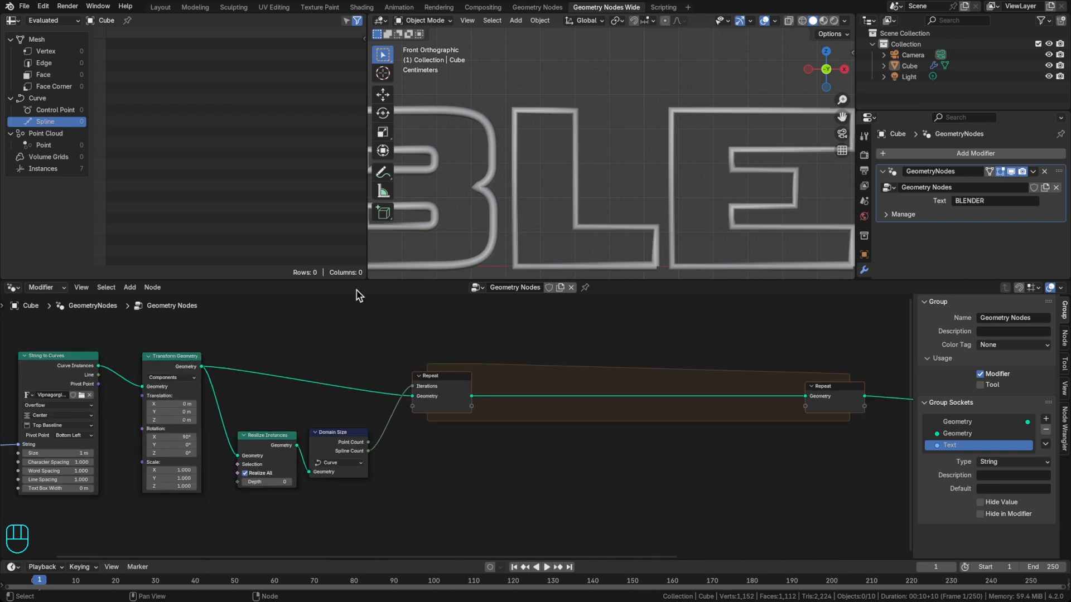
scroll(590, 194, "down", 6)
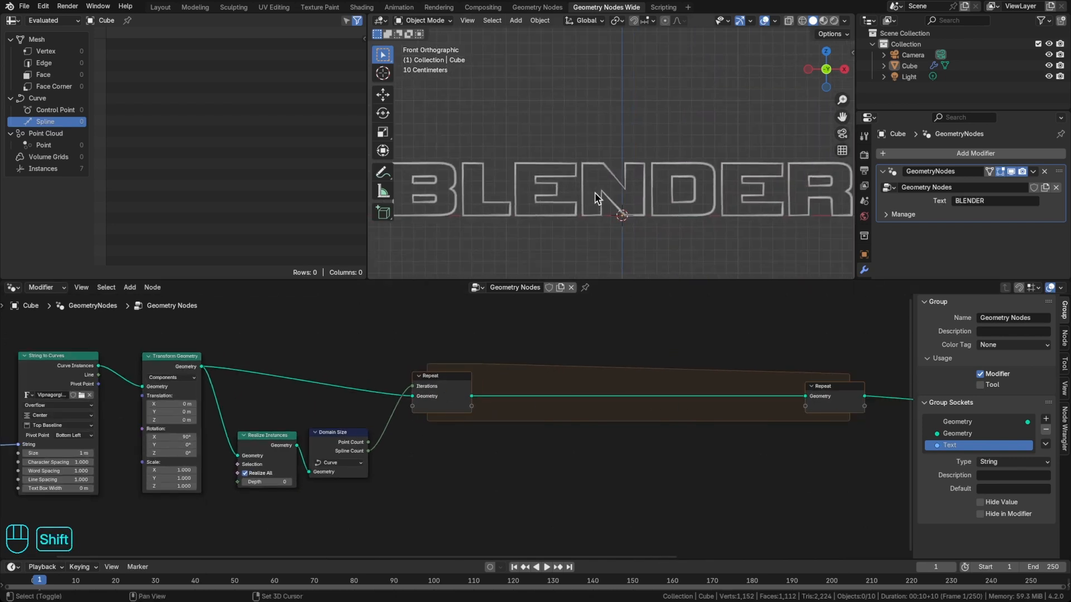
scroll(594, 192, "down", 1)
middle_click_drag(638, 449, 509, 448)
left_click_drag(631, 385, 659, 378)
middle_click_drag(374, 439, 481, 437)
scroll(384, 417, "up", 1)
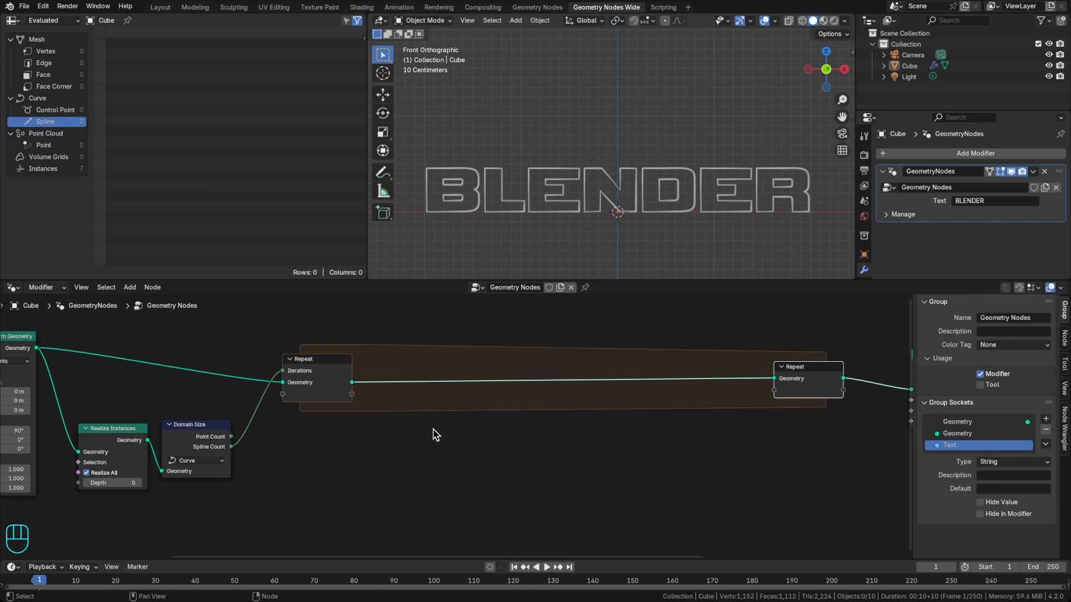
middle_click_drag(505, 439, 460, 440)
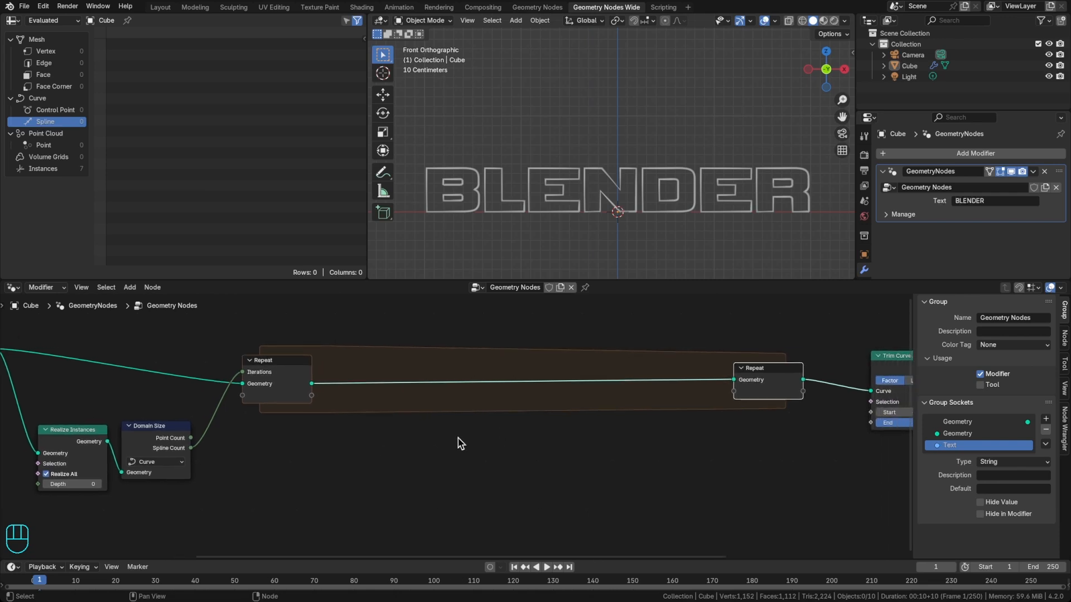
Step: Add a second repeat item to the Repeat zone, with socket type Integer and the name Index
scroll(460, 444, "up", 1)
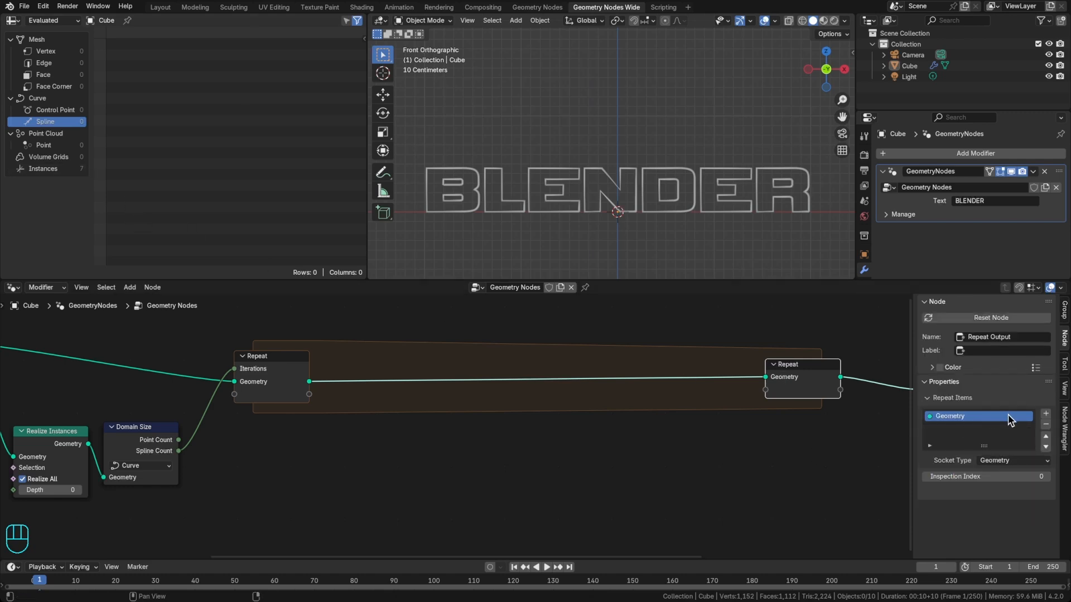
left_click(1046, 413)
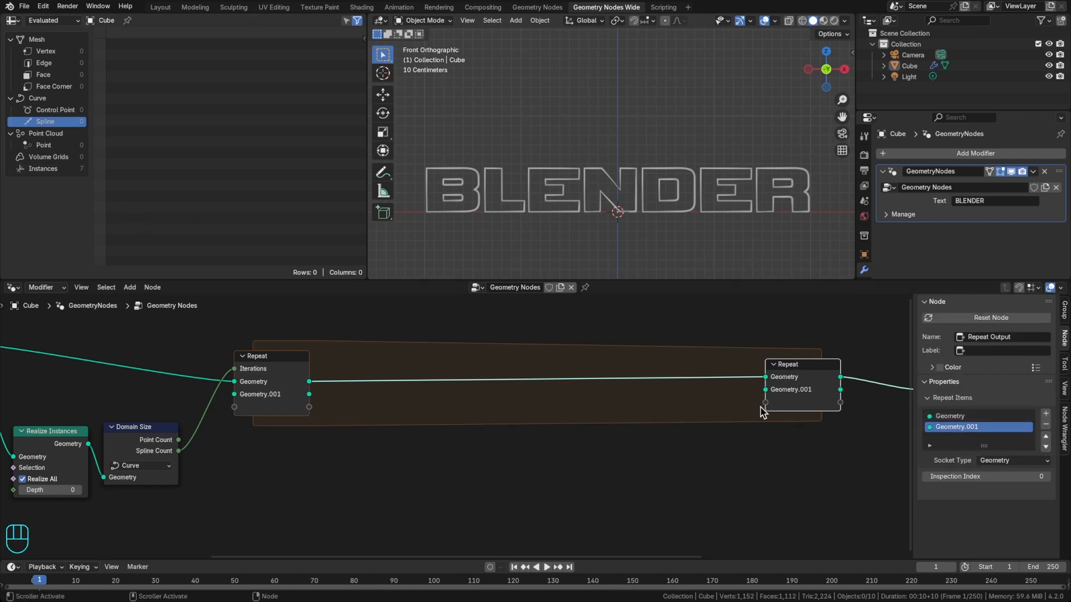
left_click(996, 460)
left_click(1004, 320)
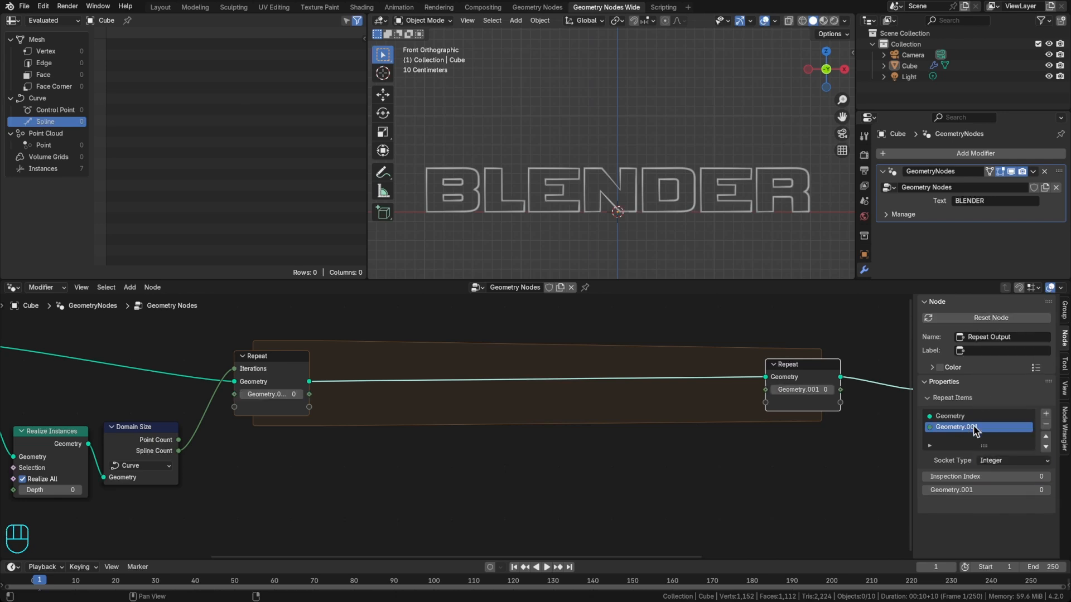
double_click(959, 427)
type("Index")
key("Return")
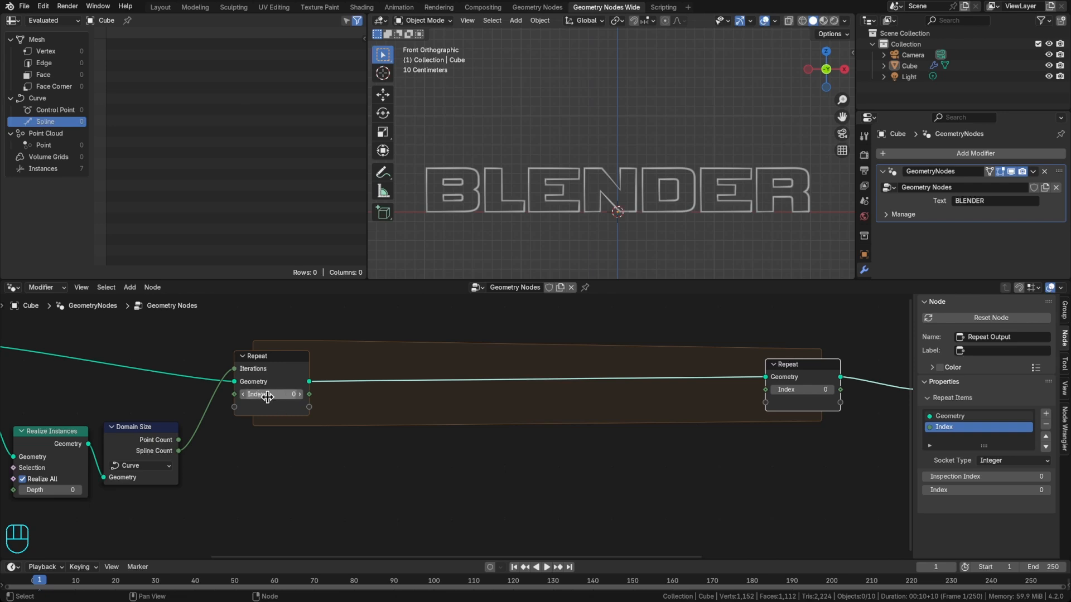
Step: Link Index through the Repeat zone and insert an Add math node on that link with a value of 1
left_click_drag(309, 394, 765, 389)
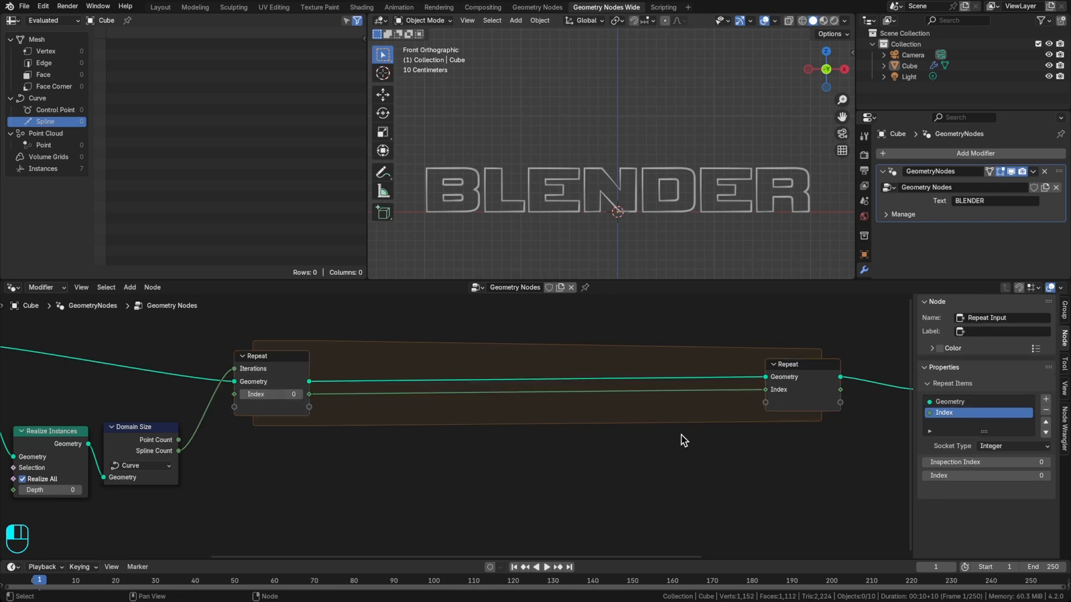
key("shift+a")
type("add")
key("Return")
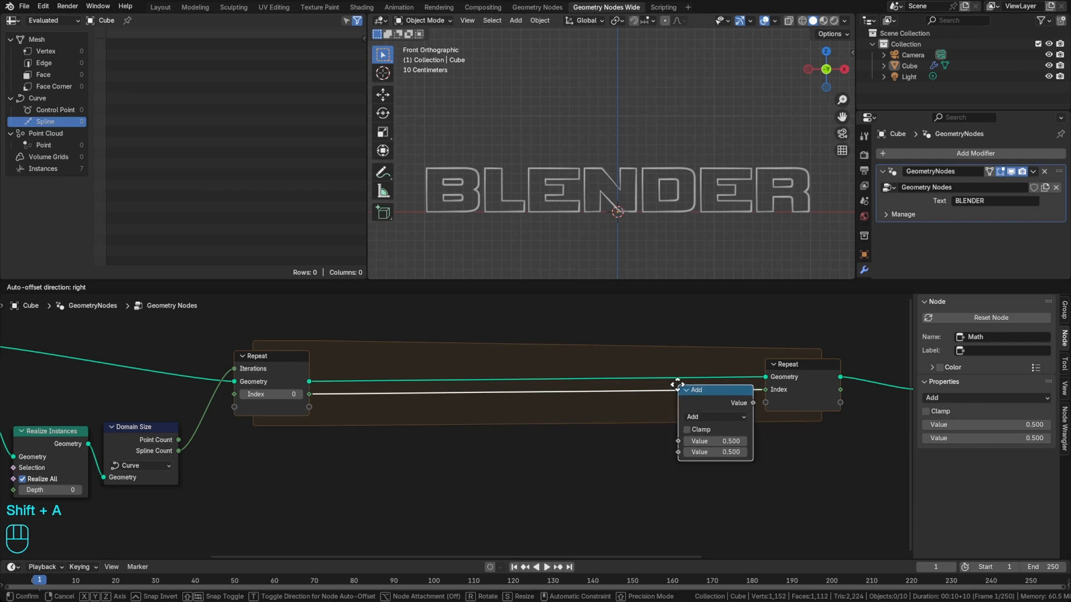
left_click(668, 385)
double_click(712, 451)
type("1")
key("Return")
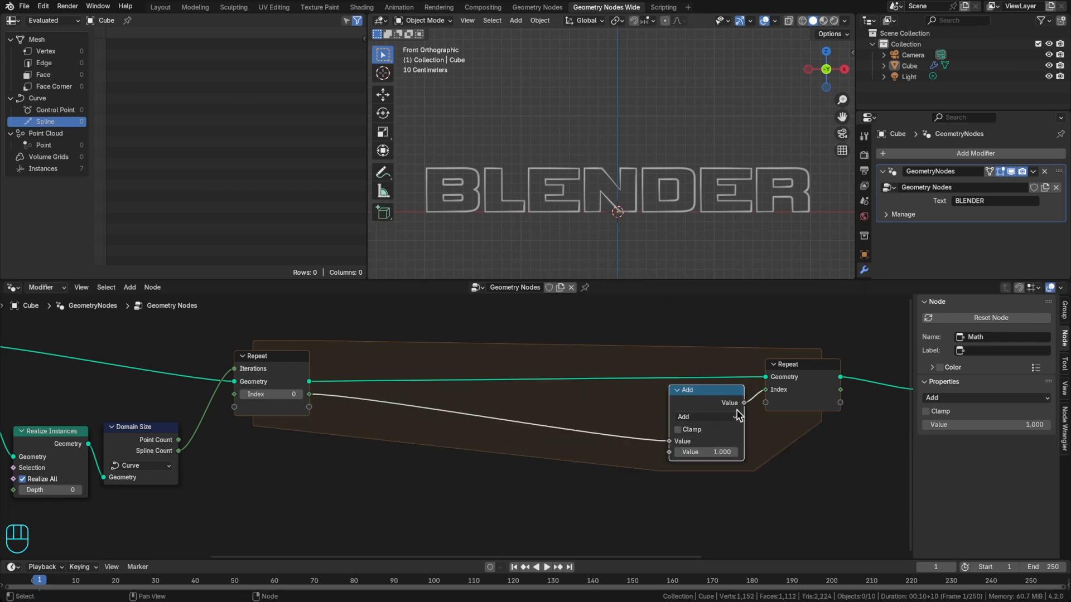
Step: Hide the Add node's unused sockets, collapse it, and label it Index += 1
key("ctrl+h")
key("h")
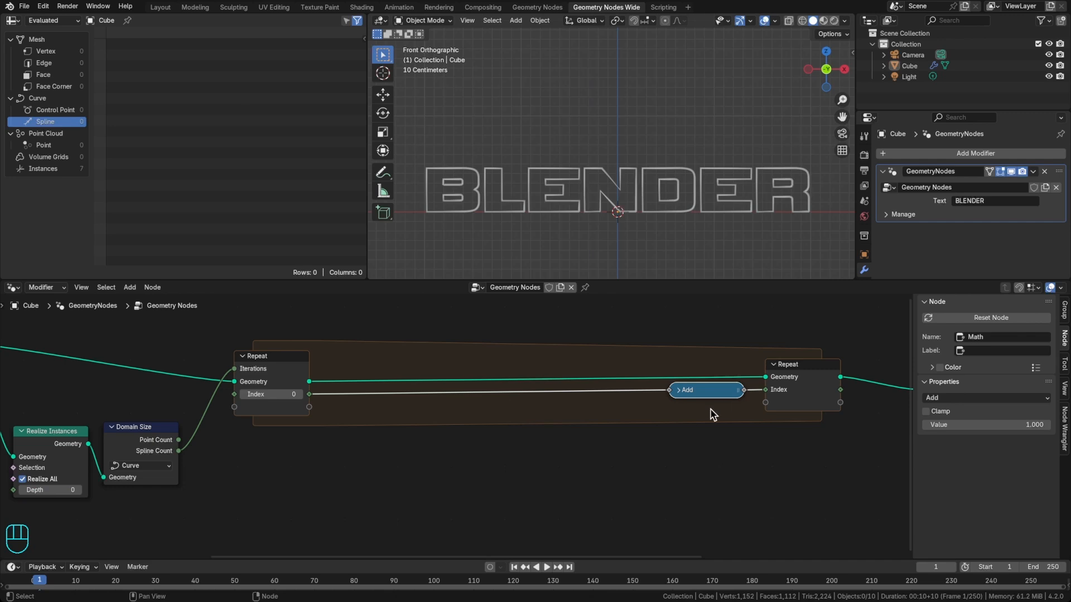
key("F2")
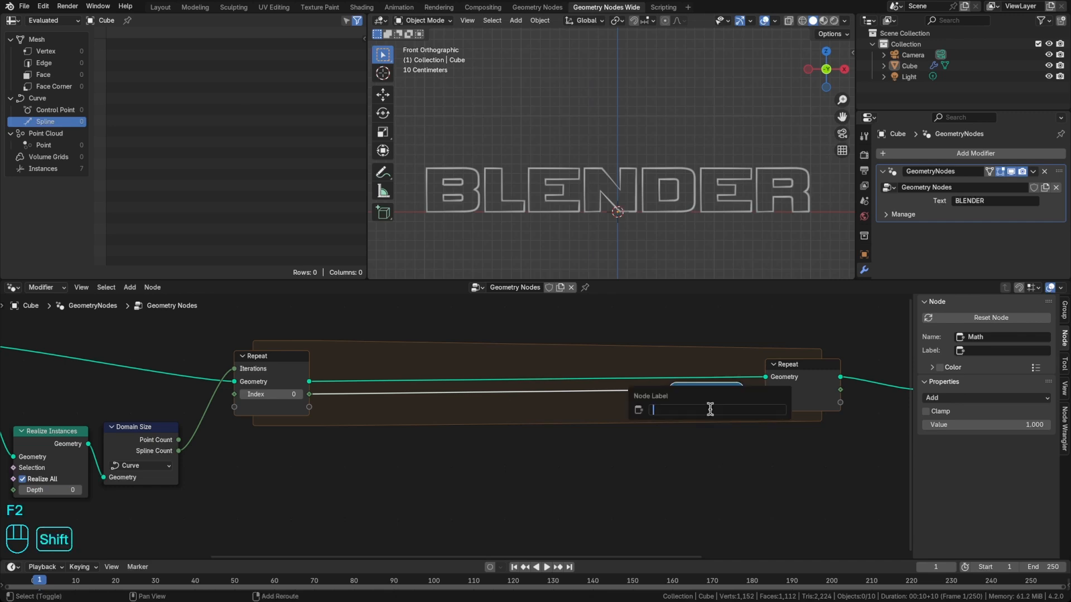
type("Index _")
key("BackSpace")
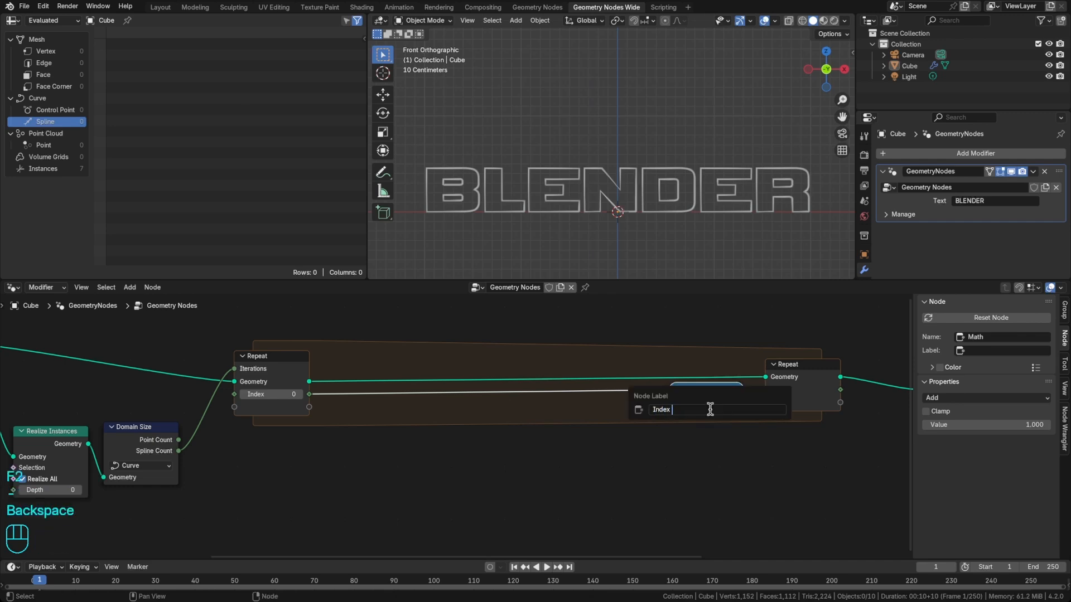
type("+= 1")
key("Return")
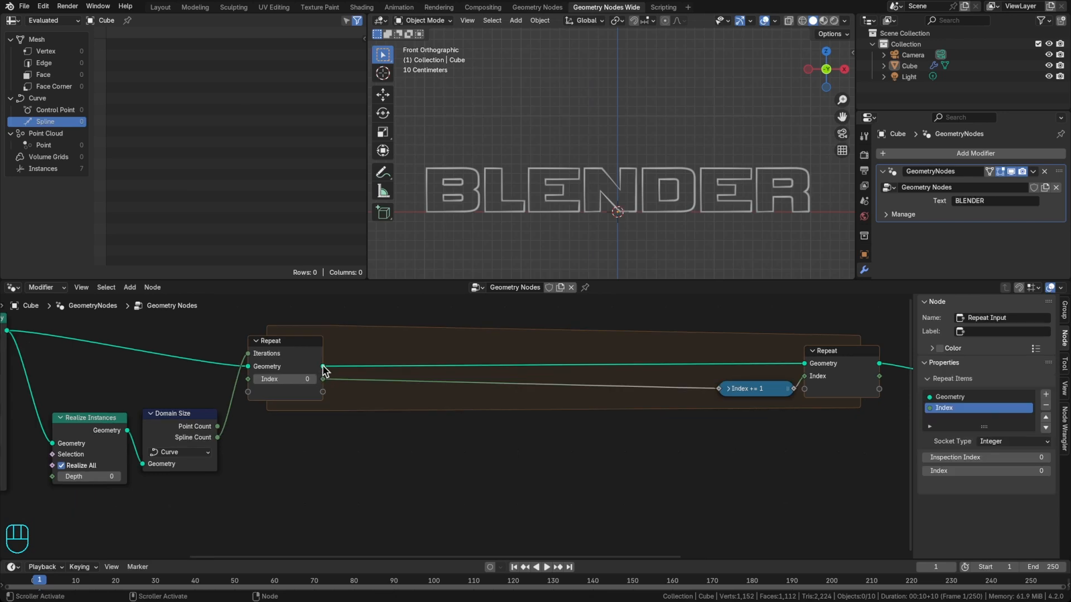
Step: Add a Sample Curve node inside the Repeat zone, fed by the zone's input Geometry
left_click_drag(322, 367, 357, 427)
type("sam")
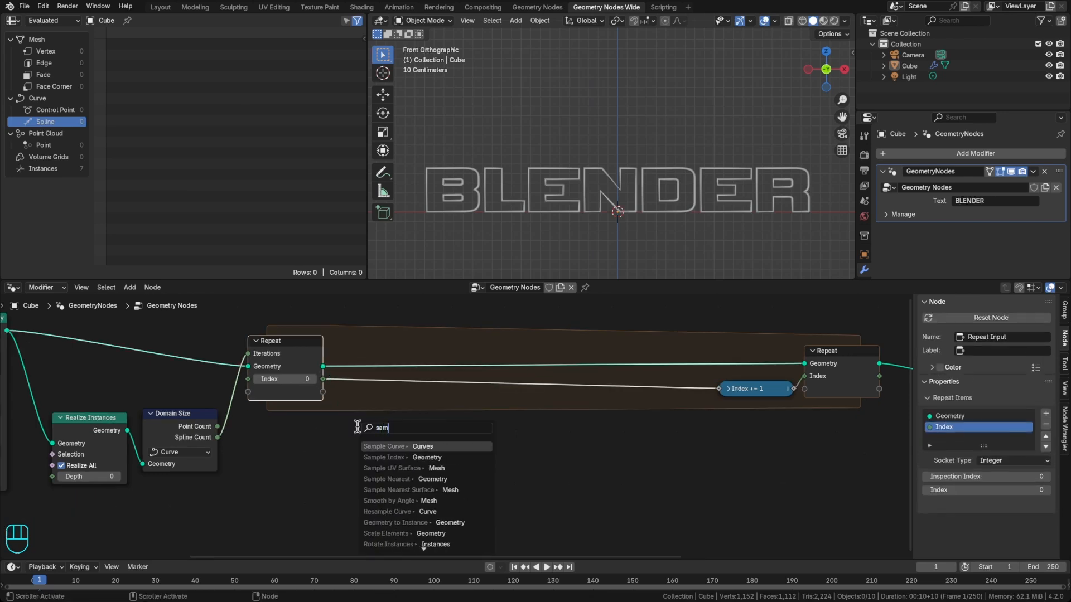
type("plecurve")
key("Return")
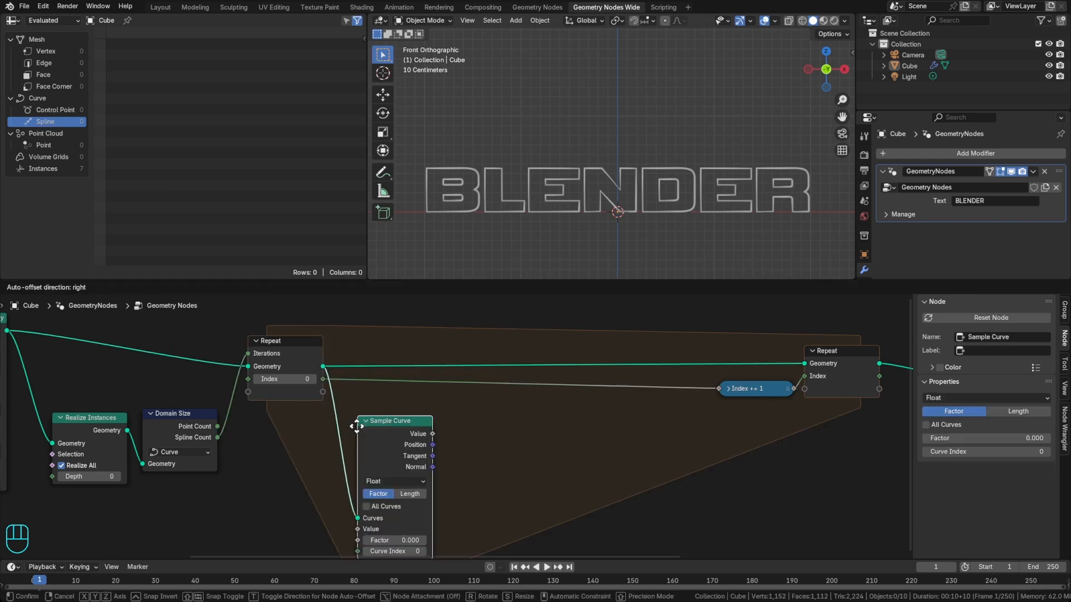
left_click(451, 420)
middle_click_drag(454, 446, 484, 426)
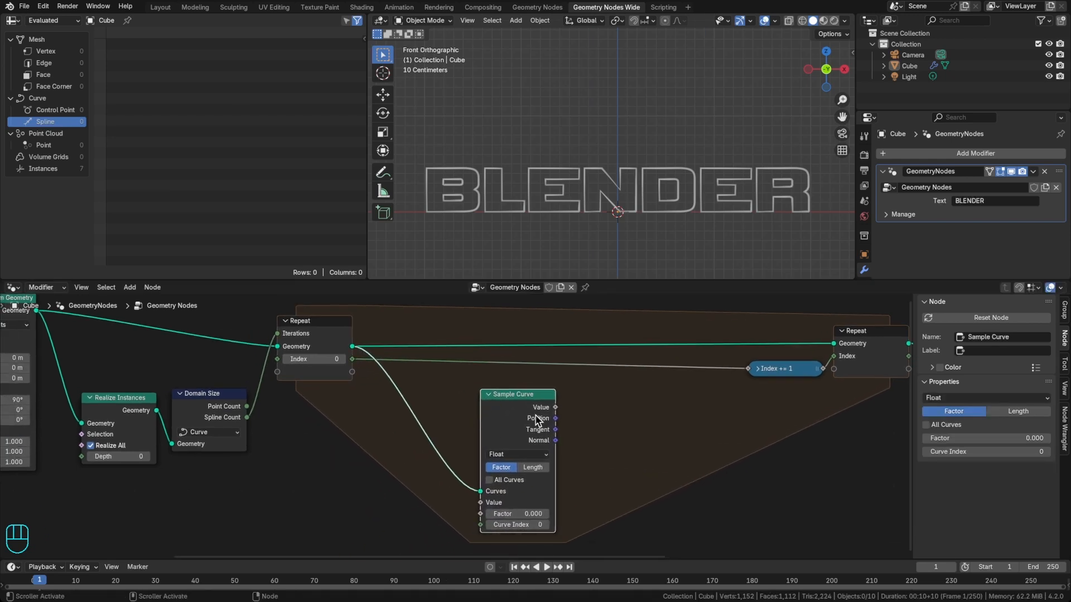
left_click_drag(516, 444, 573, 443)
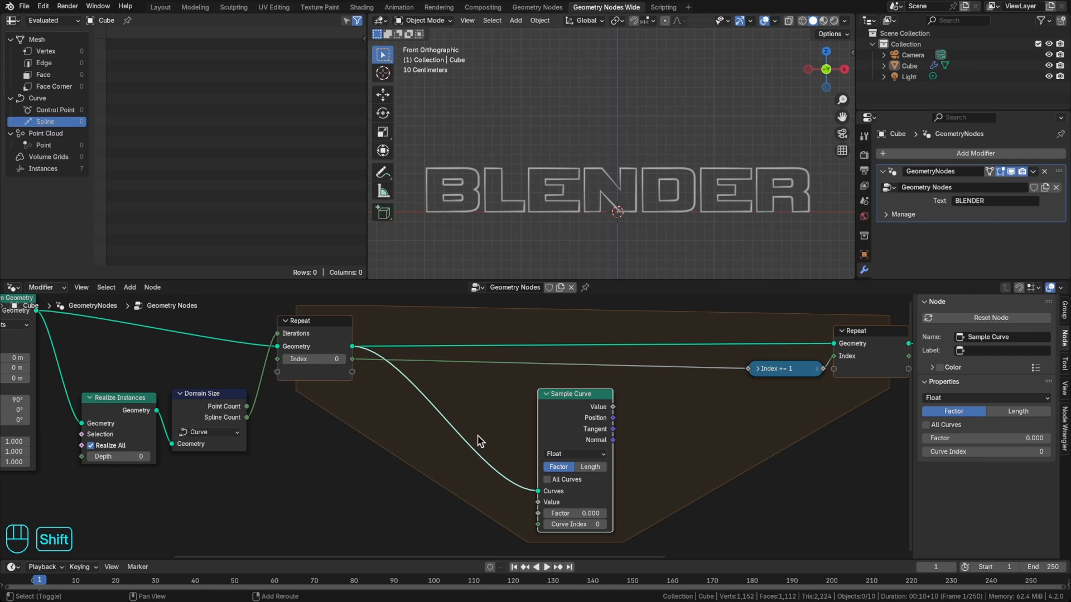
Step: Insert a Separate Geometry node before Sample Curve and set its domain to Spline
key("shift+a")
type("sepa")
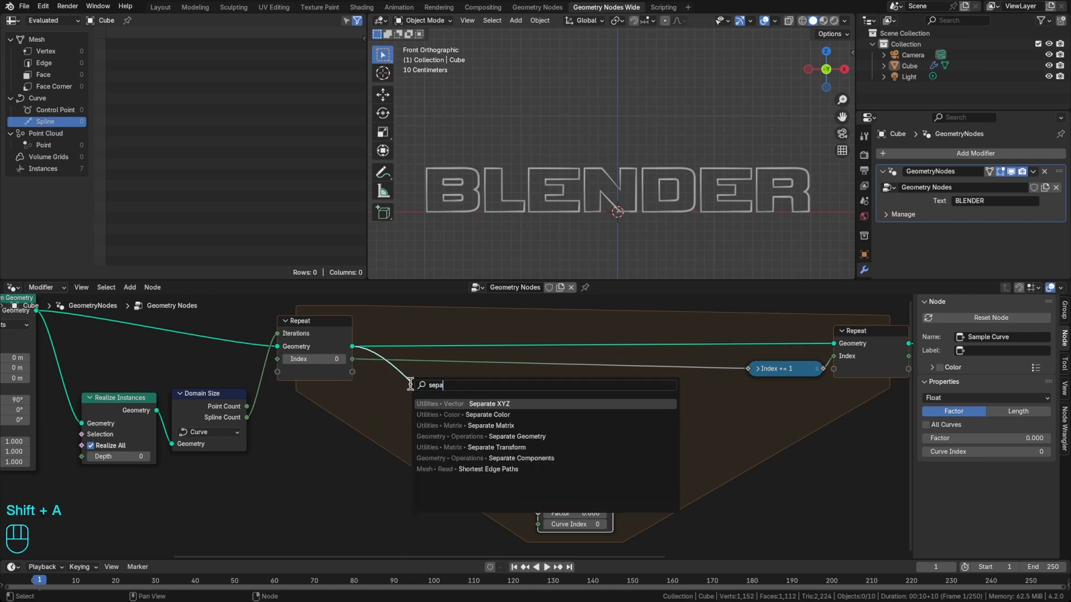
key("ctrl+Down")
key("ctrl+Down")
key("Return")
left_click(410, 384)
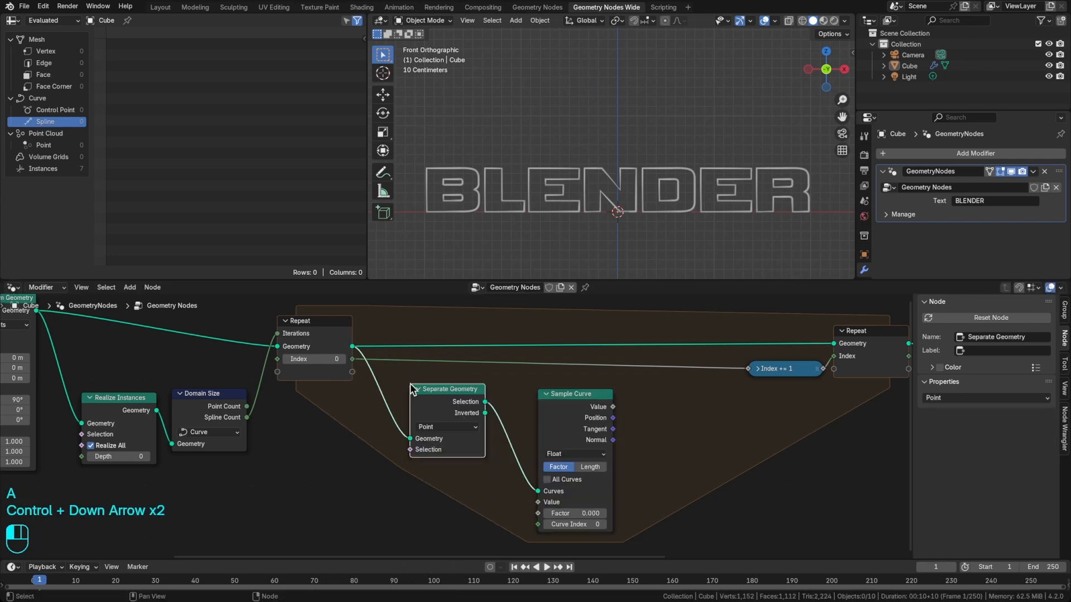
left_click(444, 427)
left_click(445, 485)
Step: Feed an Index node into Separate Geometry's Selection and space the nodes apart
left_click_drag(410, 449, 349, 484)
type("inde")
key("Return")
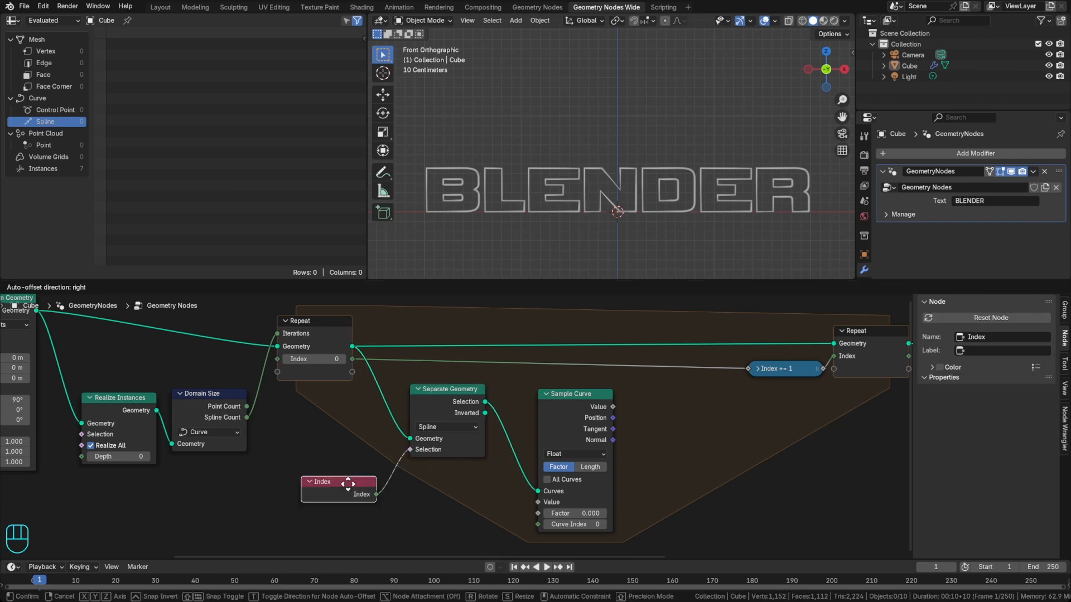
left_click(339, 472)
left_click_drag(454, 402, 480, 399)
left_click_drag(354, 479, 347, 498)
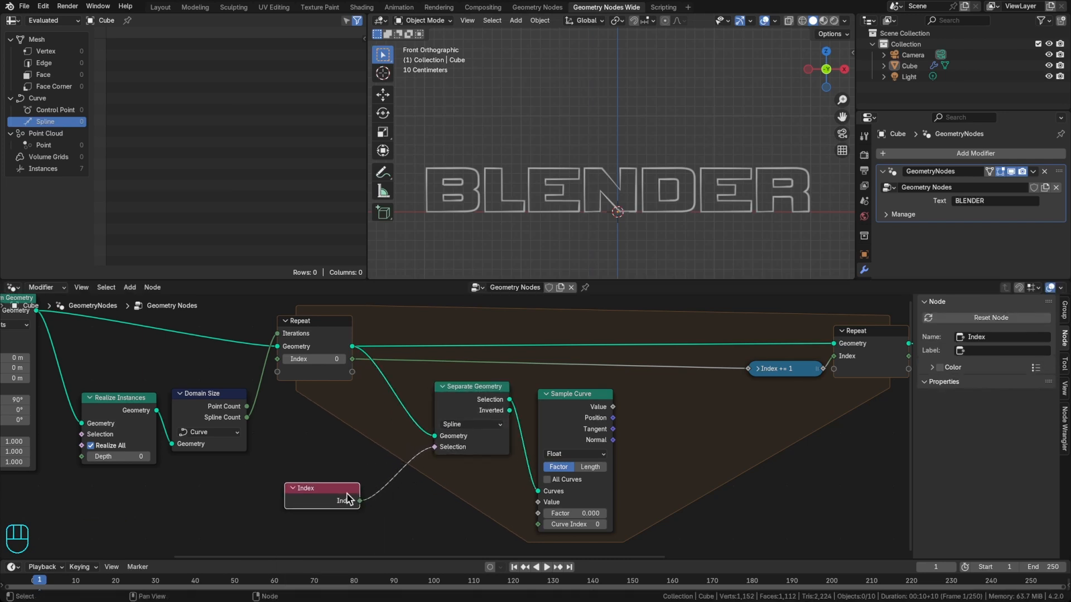
Step: Insert a Compare node between Index and Separate Geometry's Selection, set to Integer and Equal
key("shift+a")
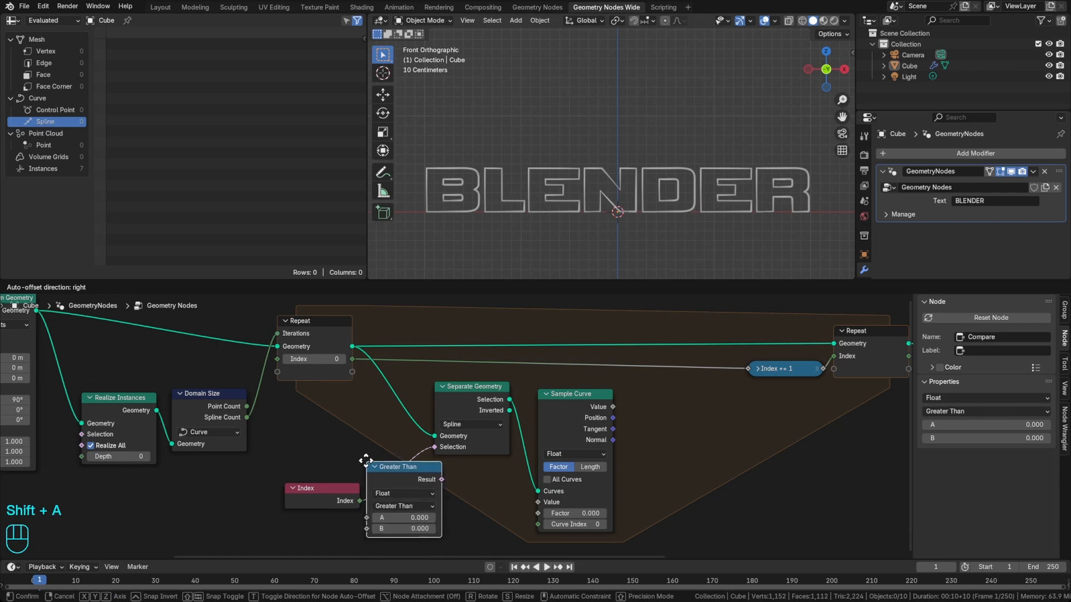
left_click(366, 459)
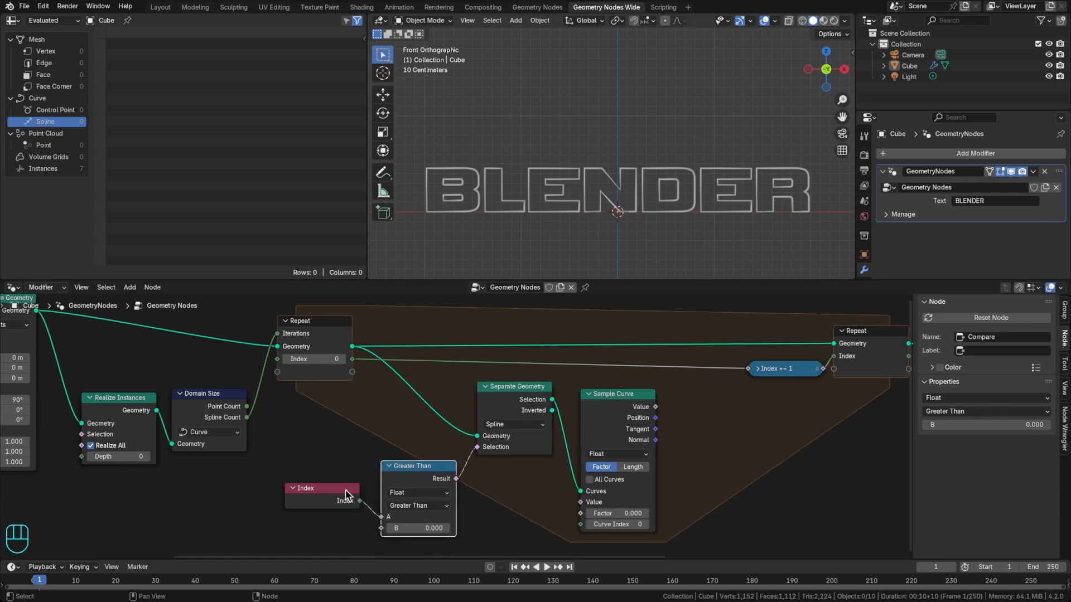
left_click_drag(347, 494, 345, 502)
left_click(405, 493)
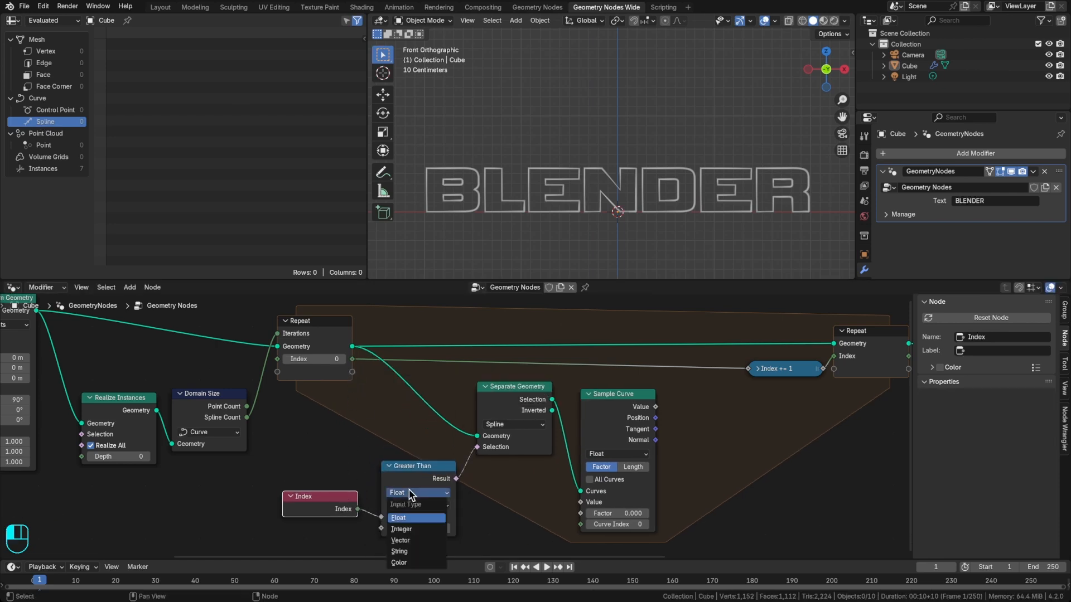
left_click(412, 513)
left_click(414, 505)
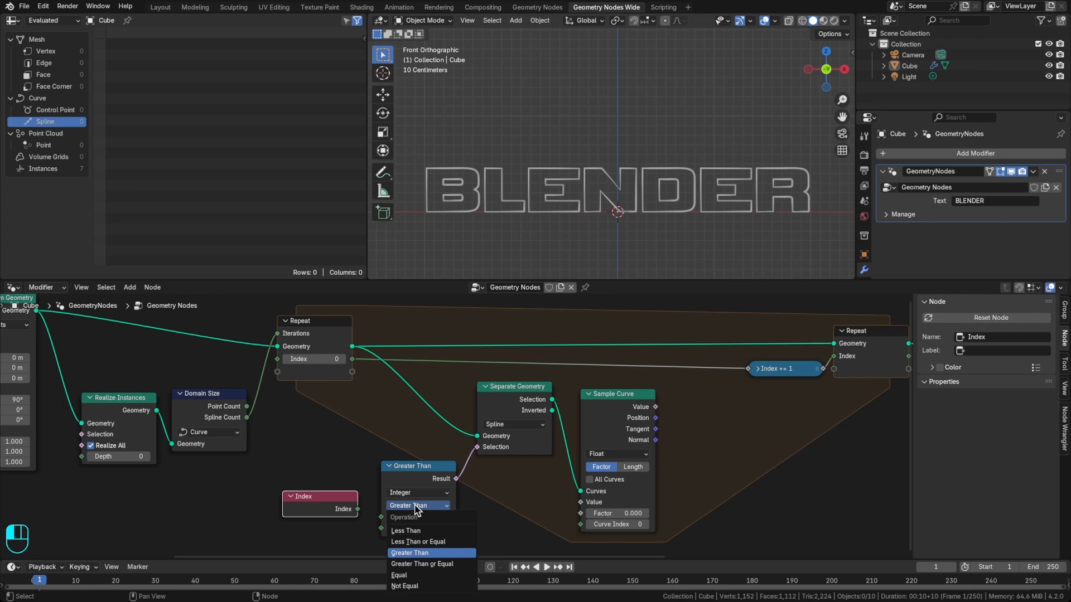
left_click(419, 580)
Step: Connect the Index node to Compare's B and the Repeat input's Index to A, tidying both nodes' positions
left_click_drag(358, 510, 381, 517)
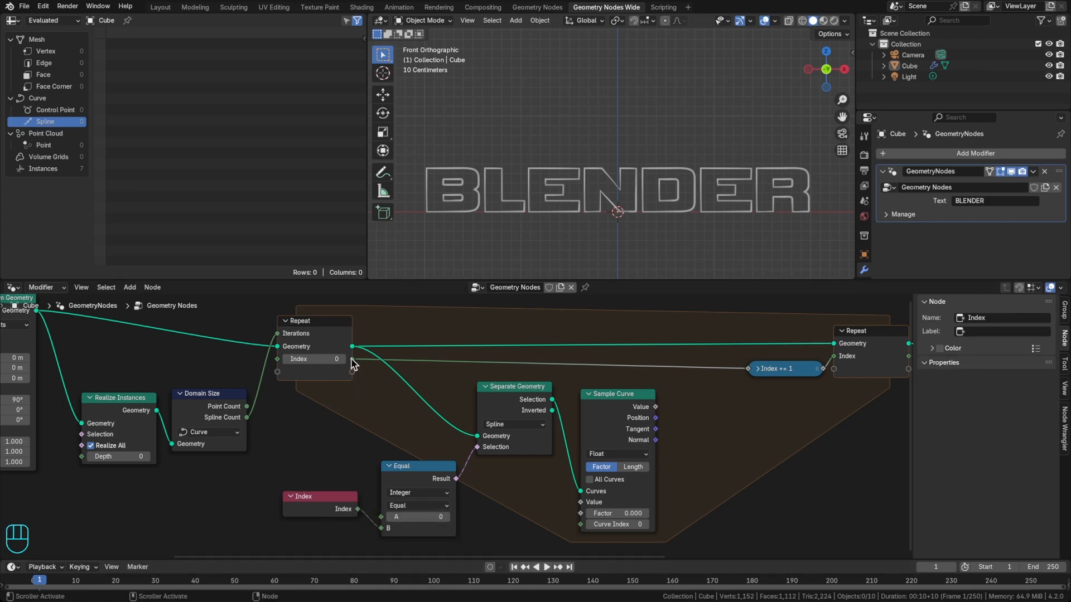
left_click_drag(351, 359, 340, 530)
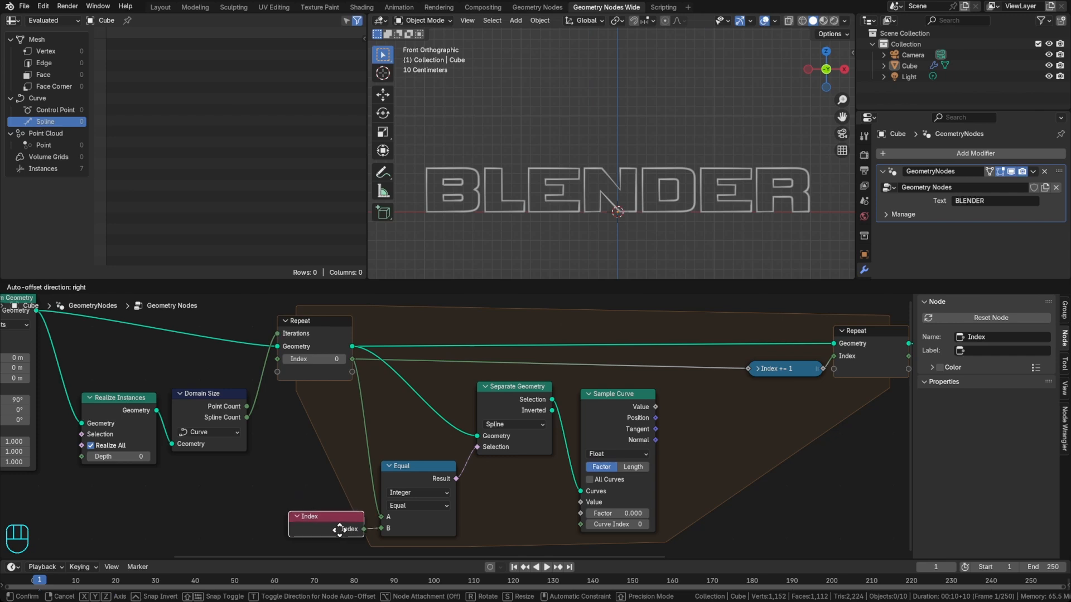
left_click(418, 473)
left_click_drag(418, 473, 421, 468)
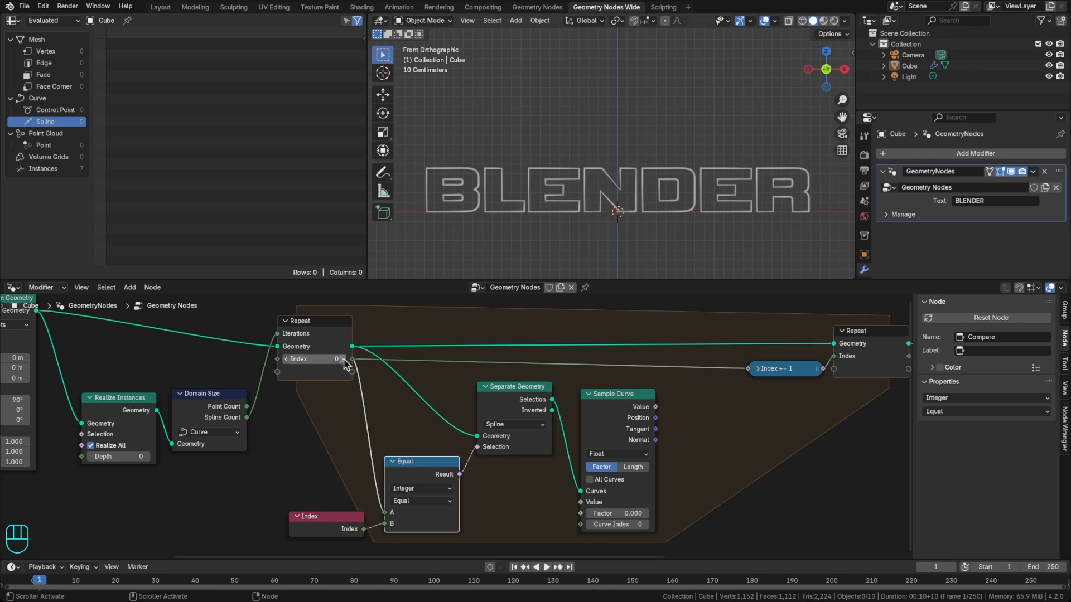
Step: Widen the Repeat zone by moving its output and the downstream nodes farther from Sample Curve
middle_click_drag(616, 504, 491, 484)
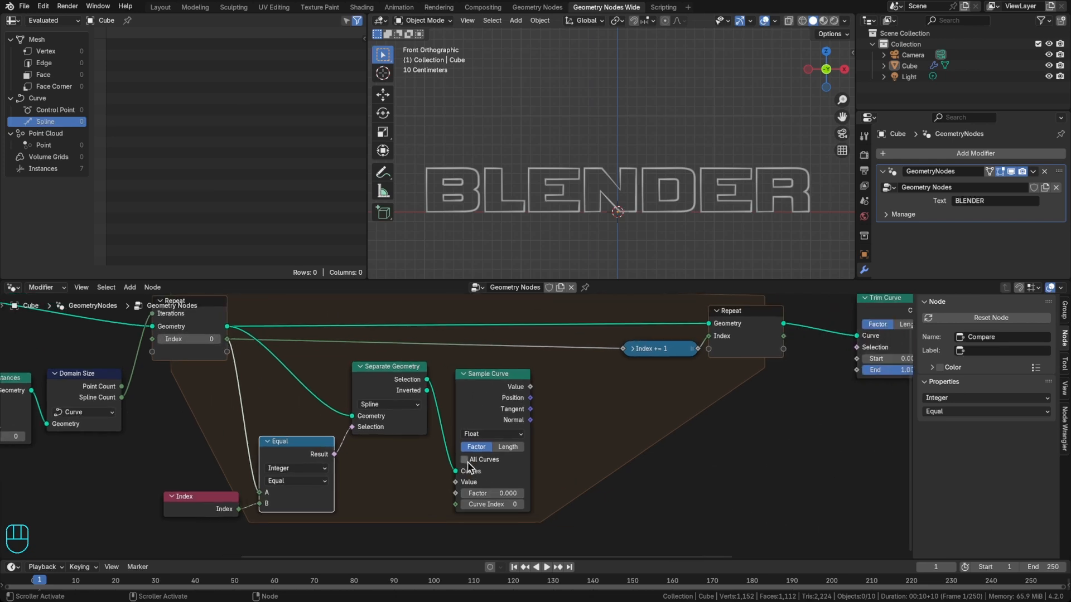
middle_click_drag(610, 402, 512, 433)
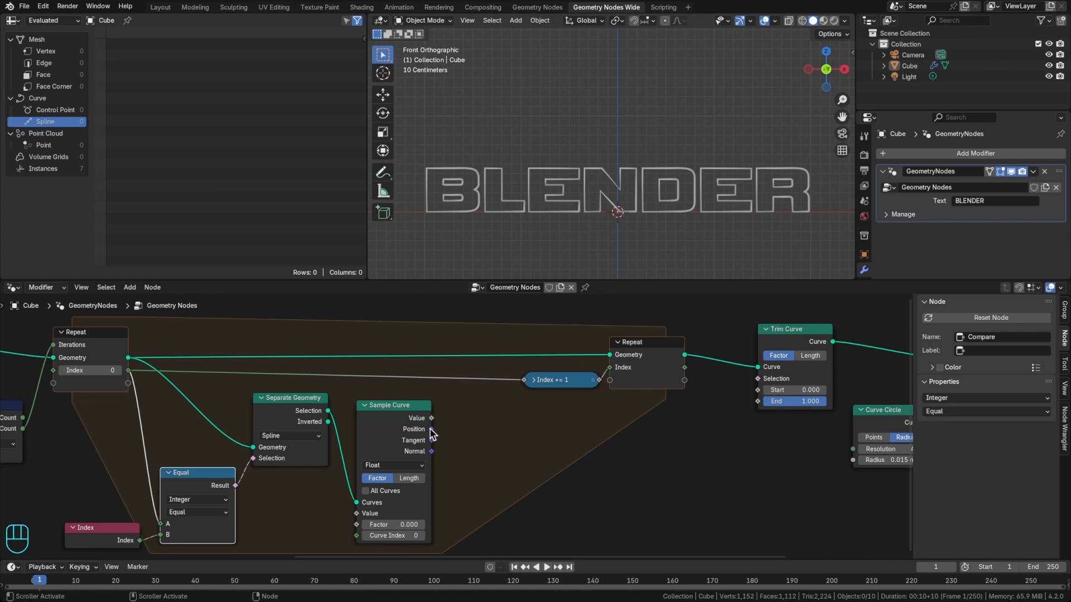
left_click_drag(431, 430, 505, 451)
key("Escape")
scroll(505, 451, "down", 3)
middle_click_drag(727, 444, 519, 447)
left_click_drag(301, 332, 764, 506)
key("g")
left_click(664, 512)
left_click(658, 505)
middle_click_drag(329, 463, 541, 448)
scroll(541, 448, "up", 3)
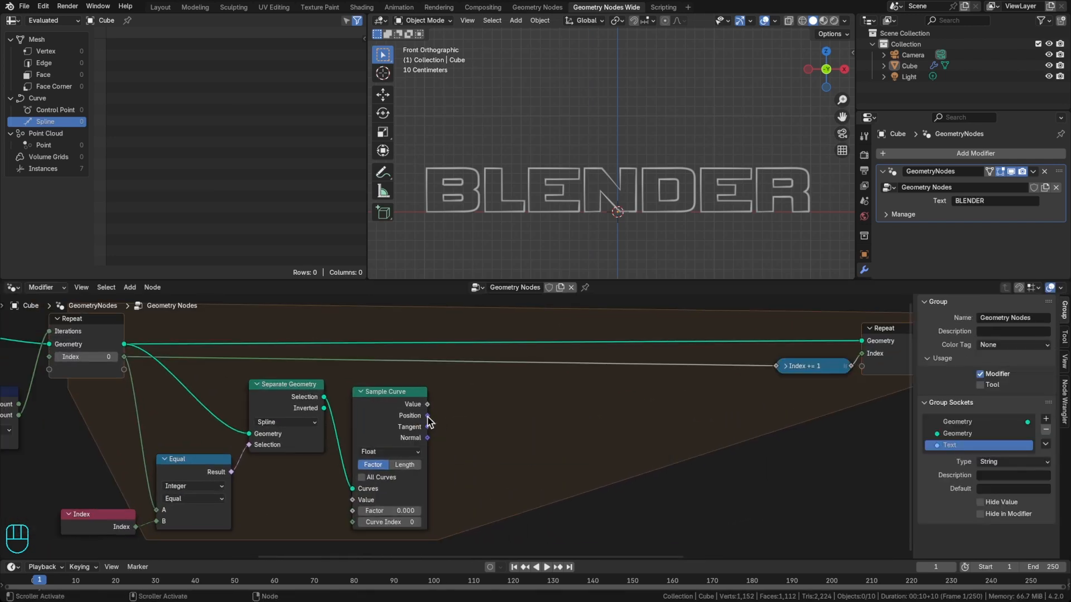
Step: Add a Points node after Sample Curve and feed the sampled Position into its Position input
key("shift+a")
type("points")
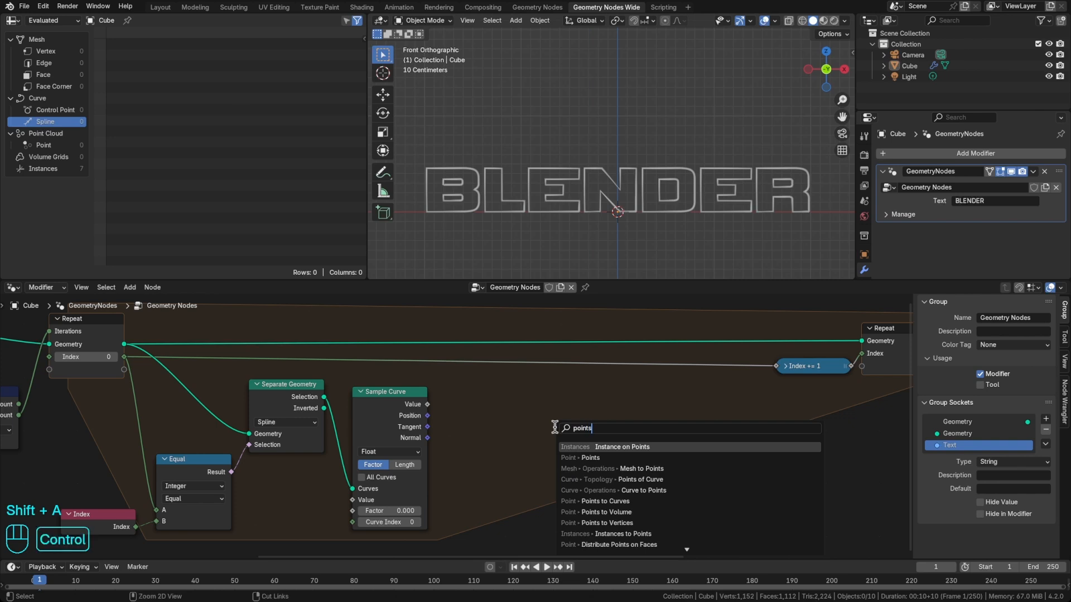
key("Down")
key("Return")
left_click(575, 416)
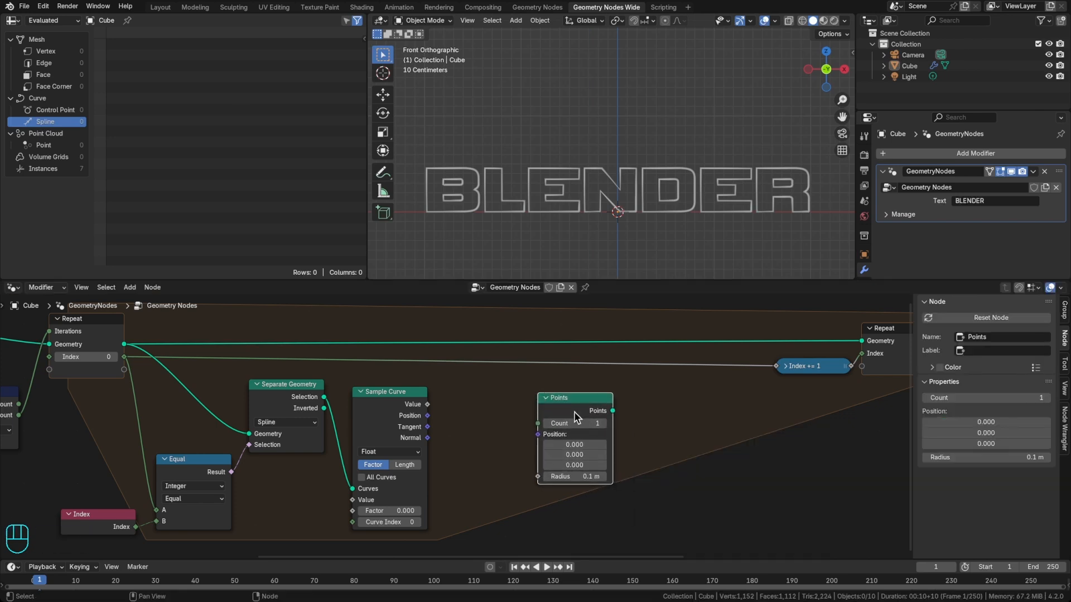
left_click_drag(427, 416, 515, 406)
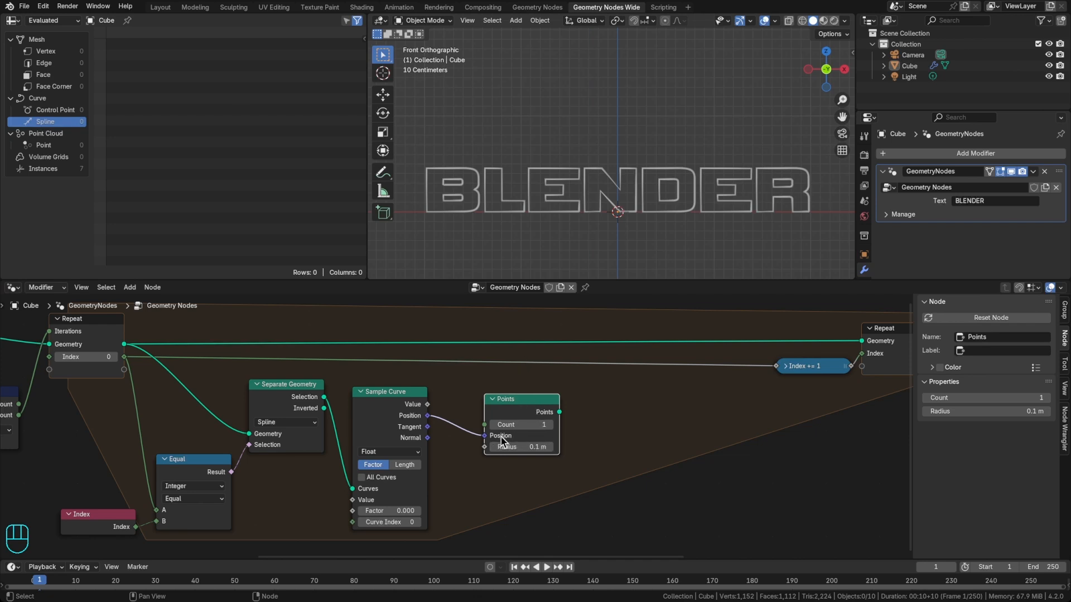
Step: Add another repeat item to the Repeat zone and set its socket type to Geometry
middle_click_drag(821, 375, 697, 385)
left_click_drag(687, 378, 676, 375)
left_click(673, 364)
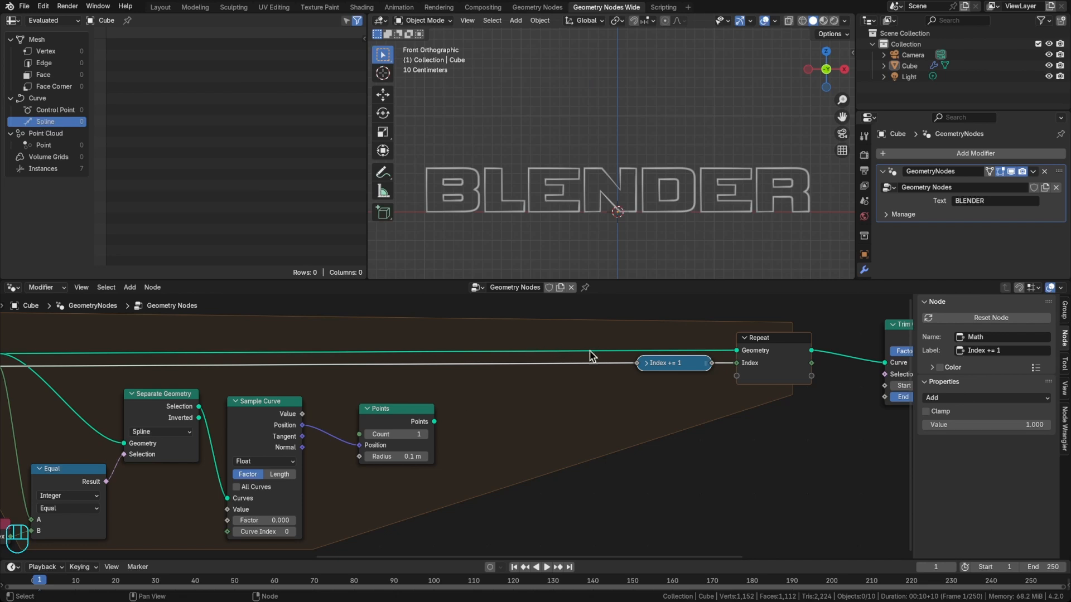
left_click(774, 346)
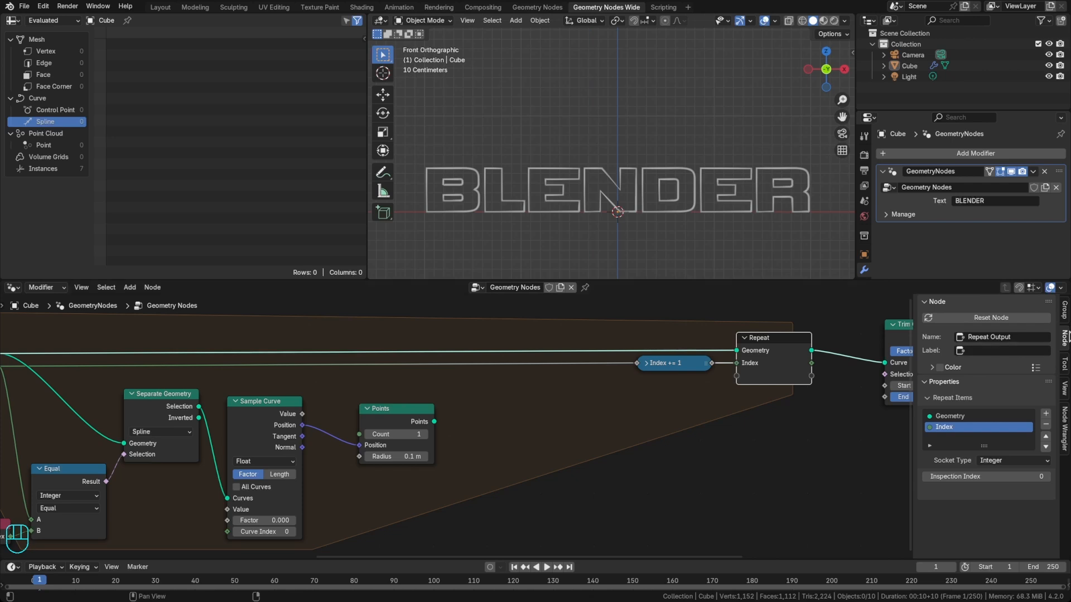
left_click(1045, 413)
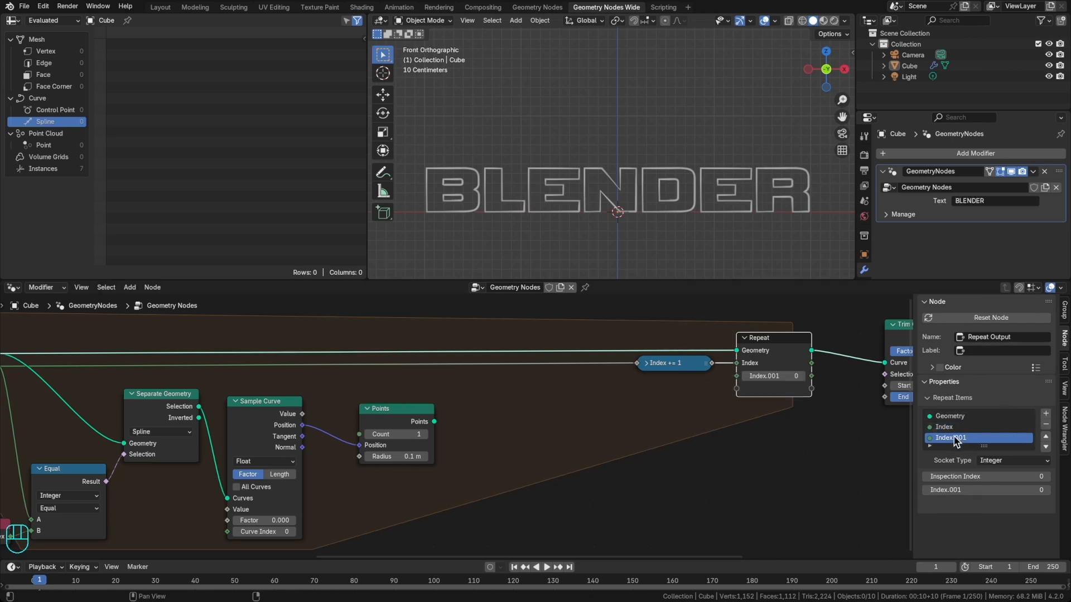
left_click(989, 459)
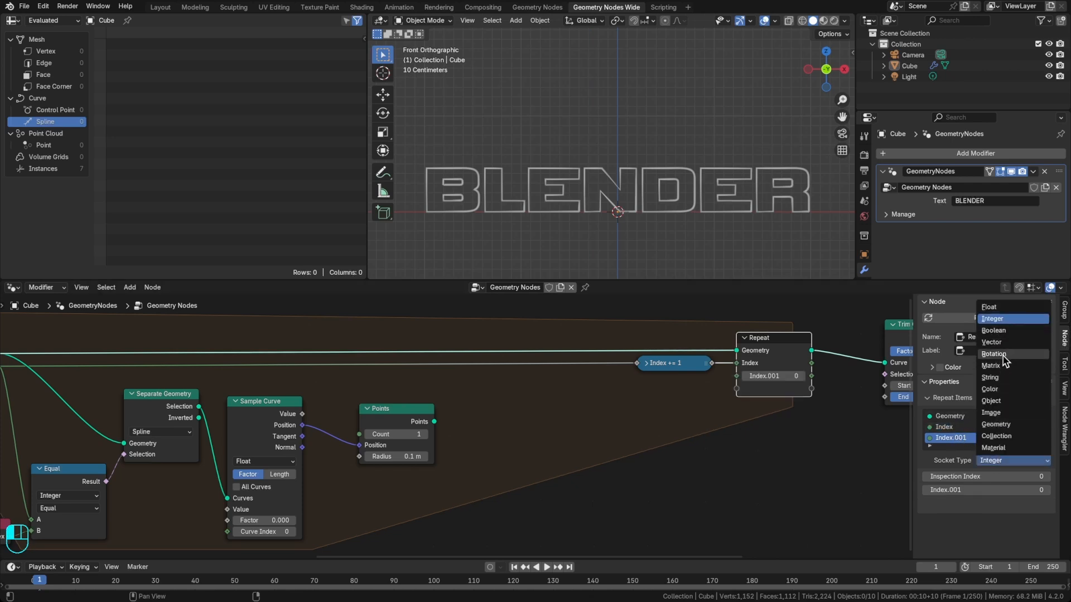
left_click(1002, 424)
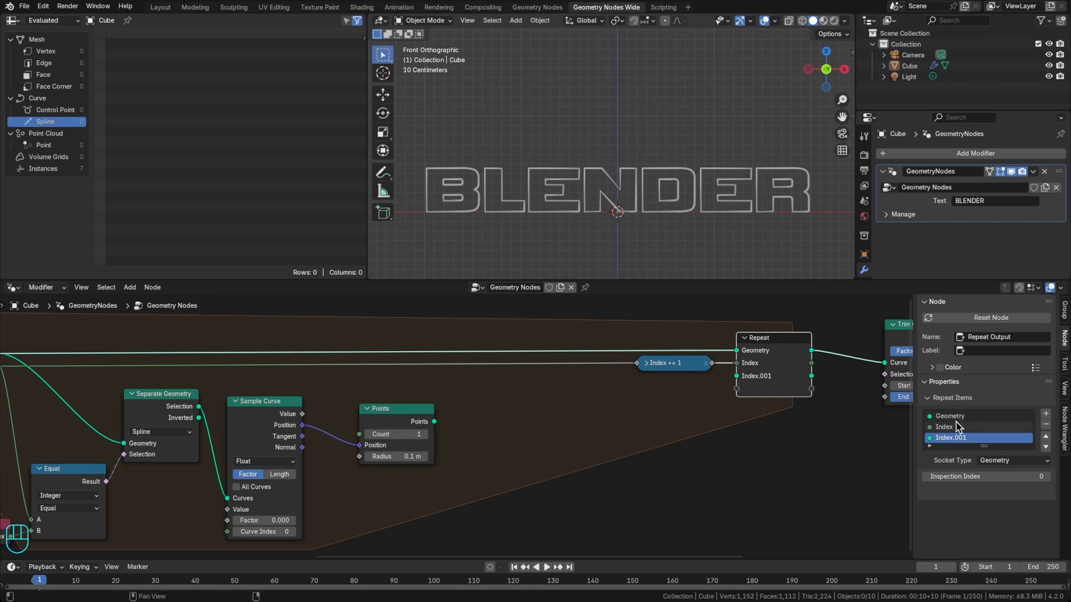
Step: Move the new geometry repeat item above Index, rename it Points, and realign the Index += 1 node
left_click(1045, 436)
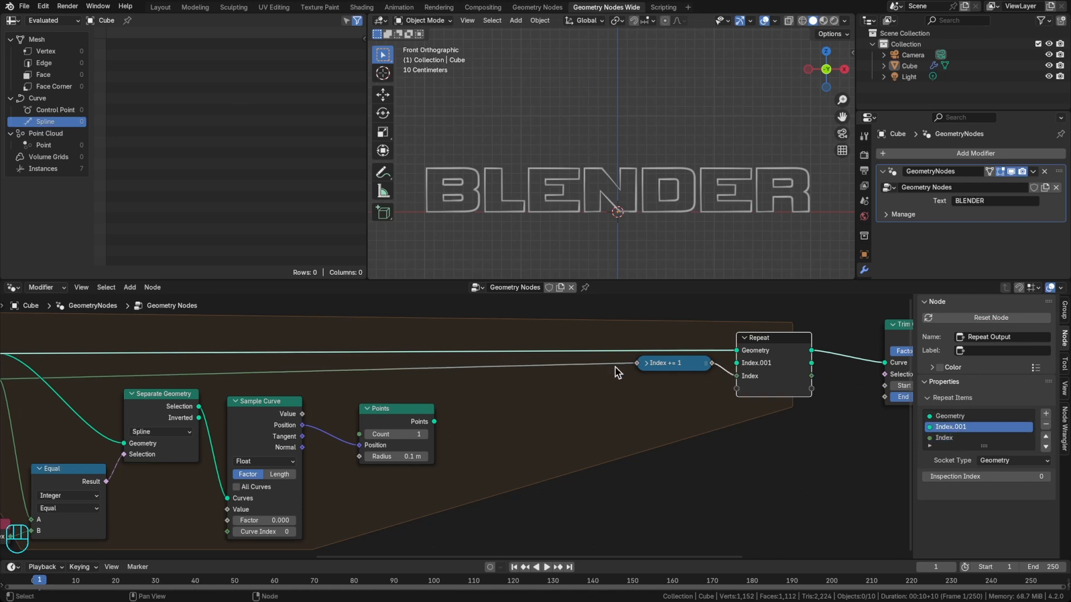
left_click_drag(687, 368, 692, 381)
double_click(951, 426)
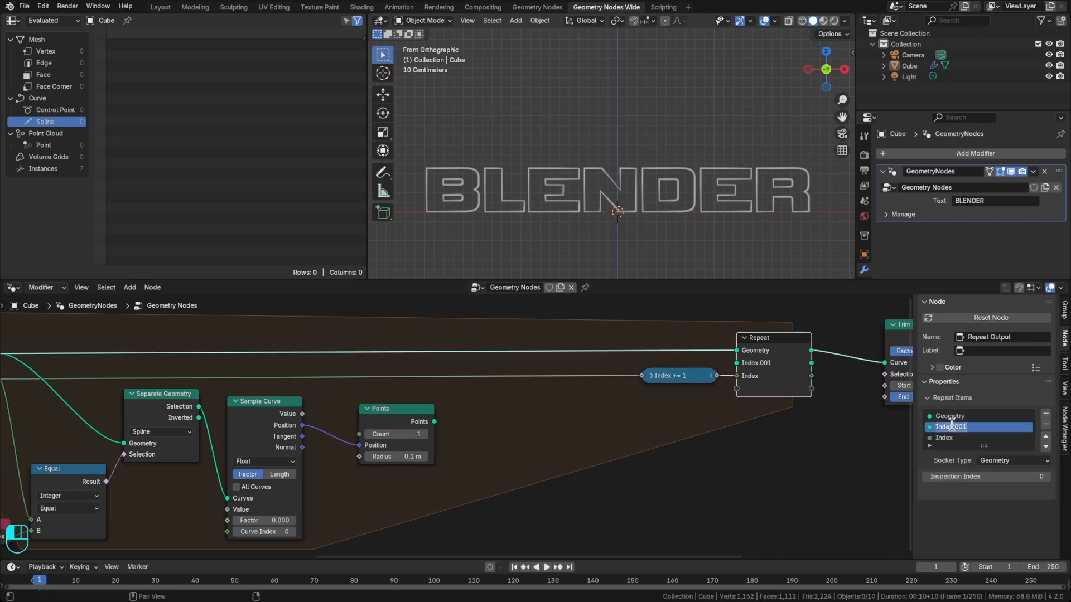
type("Points")
key("Return")
Step: Link the Repeat input's Points socket straight to the Repeat output's Points socket
scroll(951, 426, "down", 1)
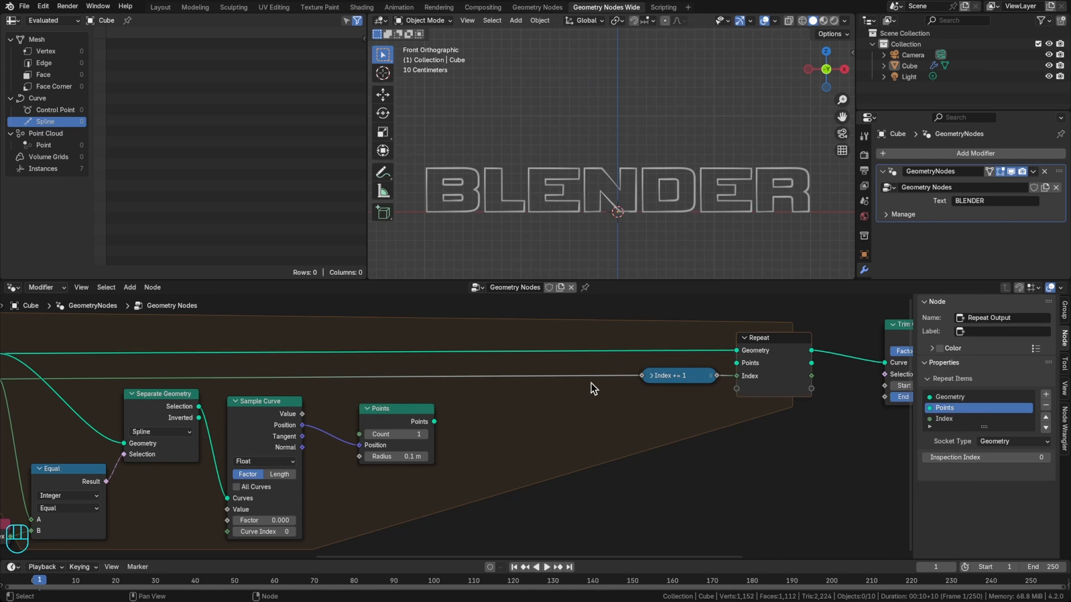
middle_click_drag(590, 383, 695, 388)
left_click_drag(103, 372, 831, 370)
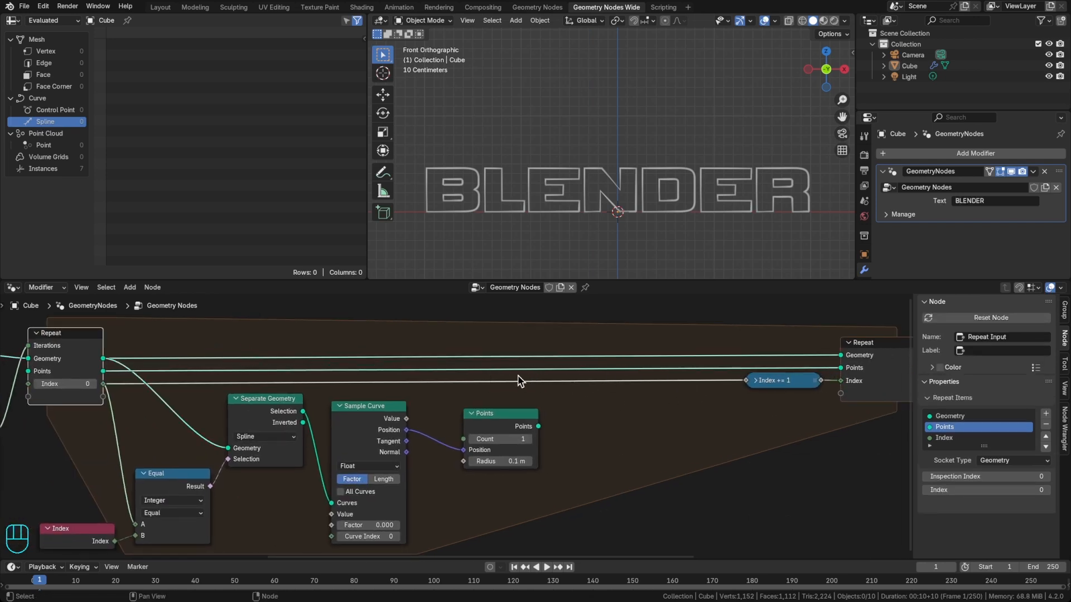
middle_click_drag(653, 425, 607, 414)
middle_click_drag(606, 414, 603, 413)
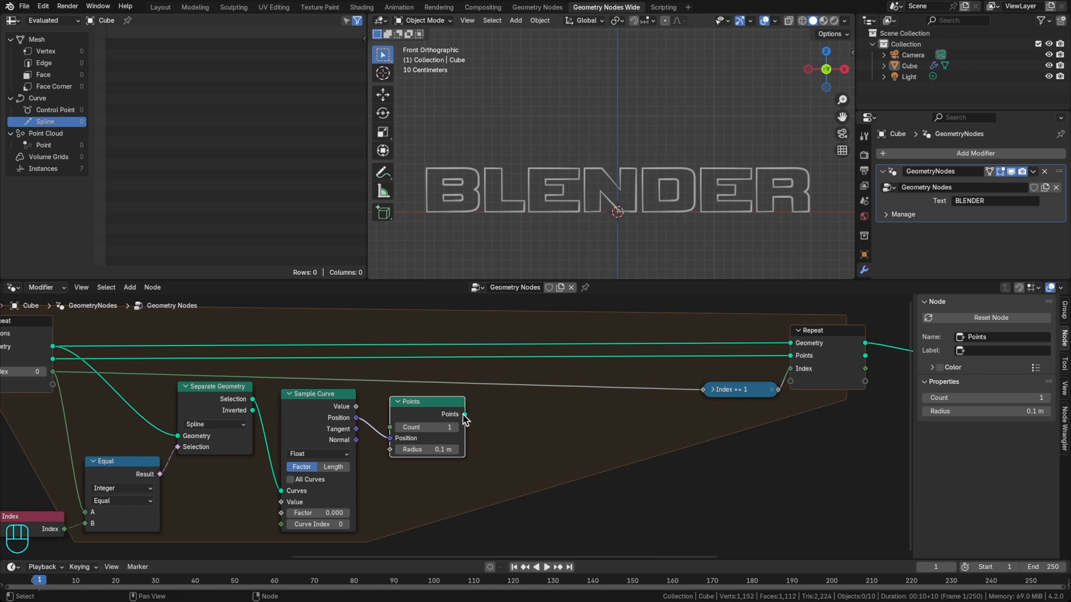
Step: Insert a Join Geometry node on the Repeat zone's Points link and connect the Points node into it
key("shift+a")
type("join")
key("Return")
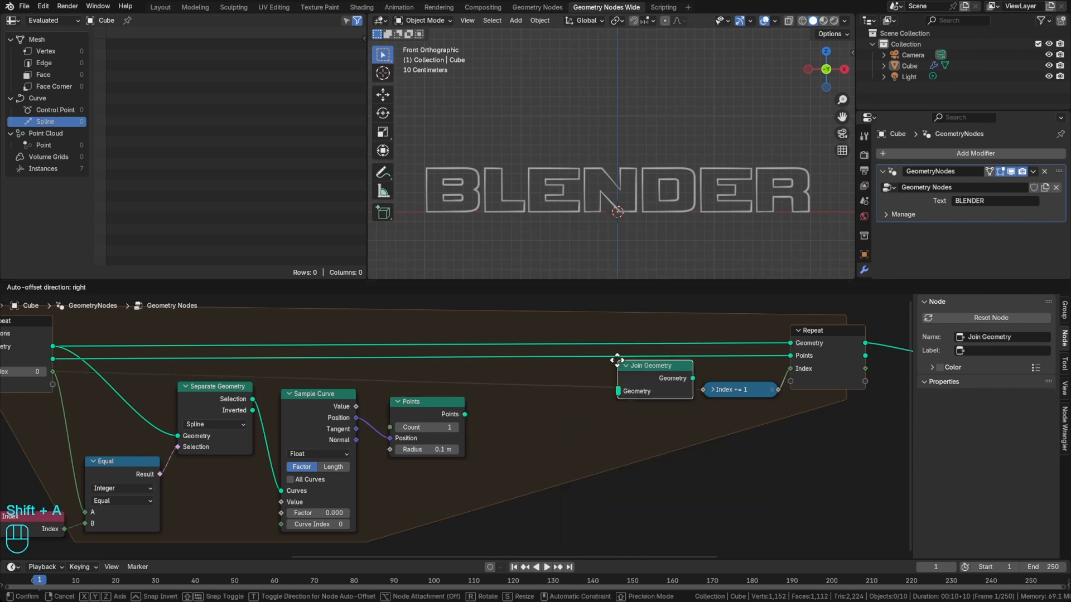
left_click(624, 349)
left_click_drag(656, 360, 651, 357)
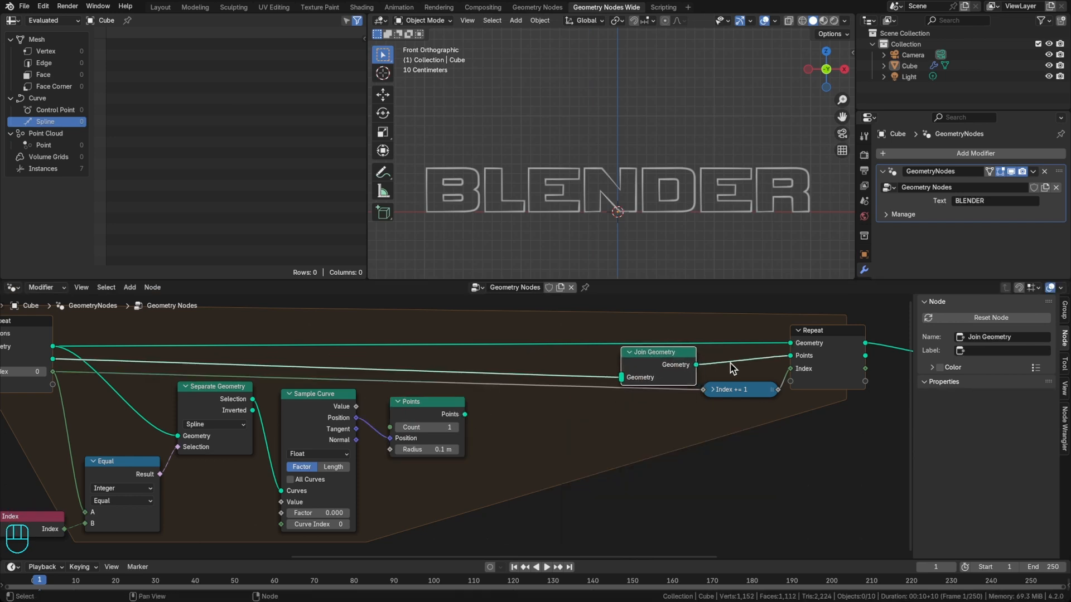
left_click_drag(466, 414, 621, 378)
Step: Move the Trim Curve, Curve Circle, Curve to Mesh and Group Output nodes farther from the Repeat zone
scroll(598, 427, "down", 1)
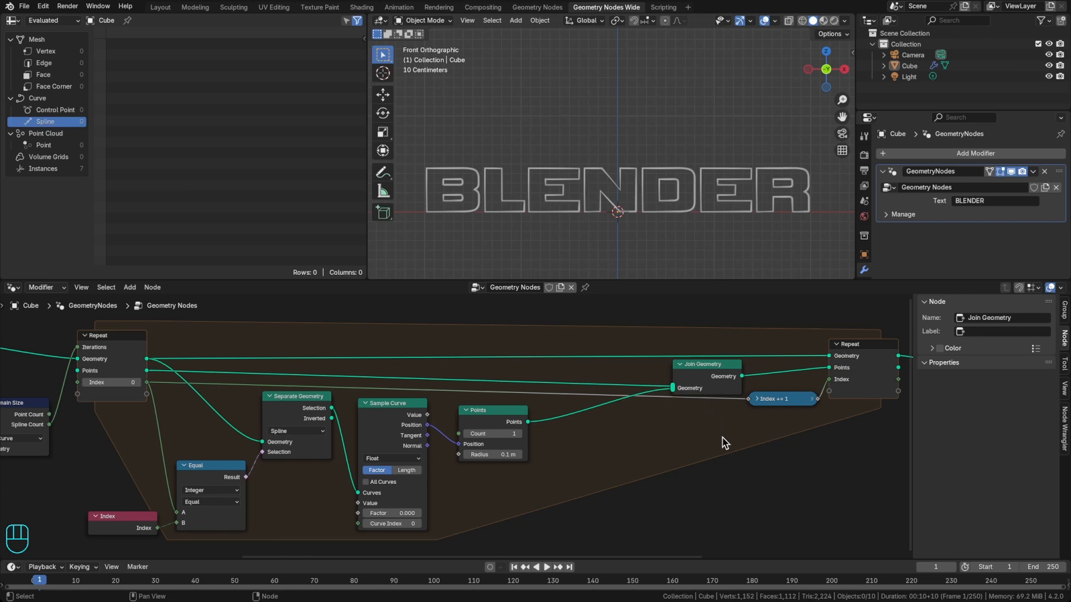
middle_click_drag(723, 448, 425, 478)
scroll(425, 478, "down", 1)
left_click_drag(402, 356, 704, 497)
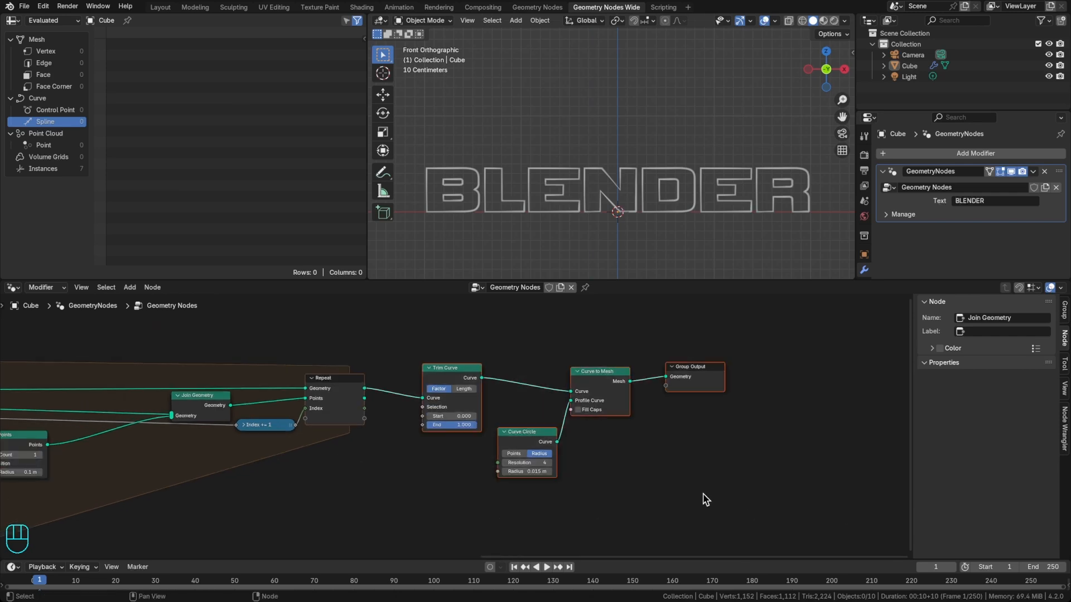
key("g")
left_click(755, 493)
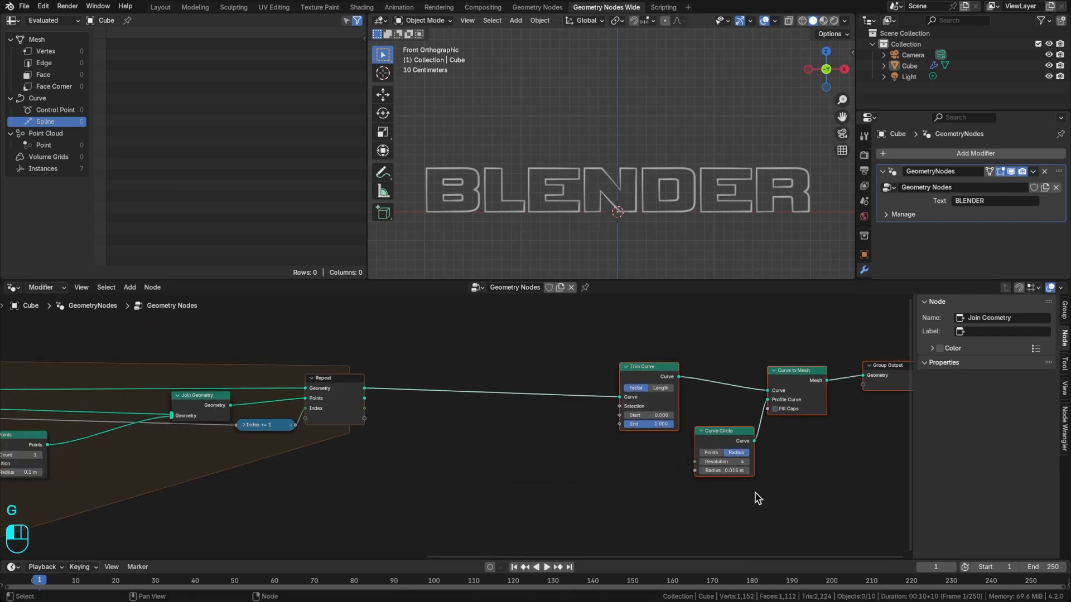
left_click(757, 495)
Step: Insert a Join Geometry node between Curve to Mesh and Group Output
key("shift+a")
type("join")
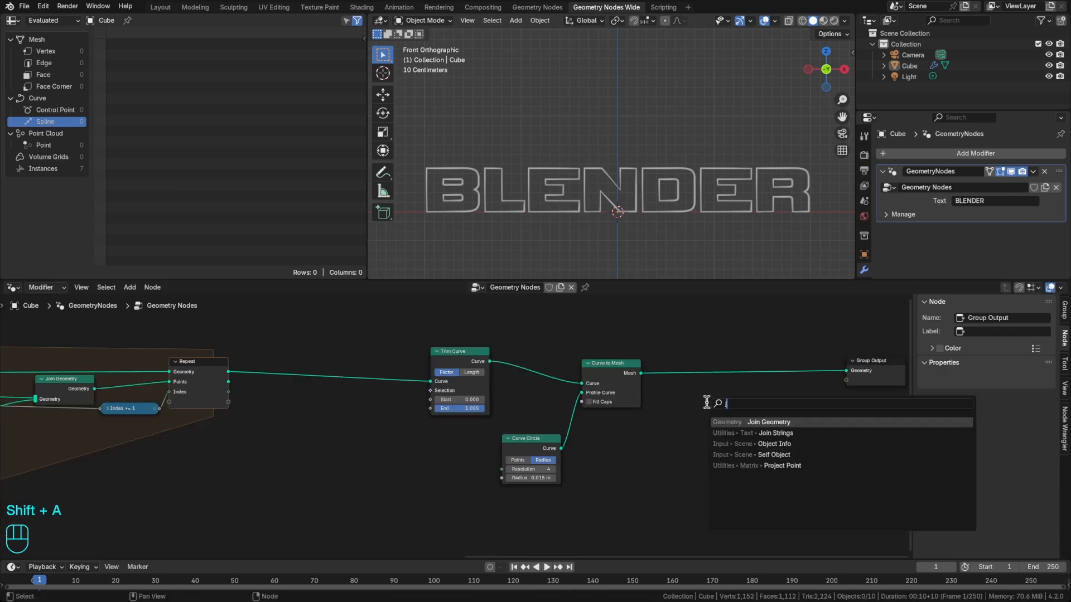
key("Return")
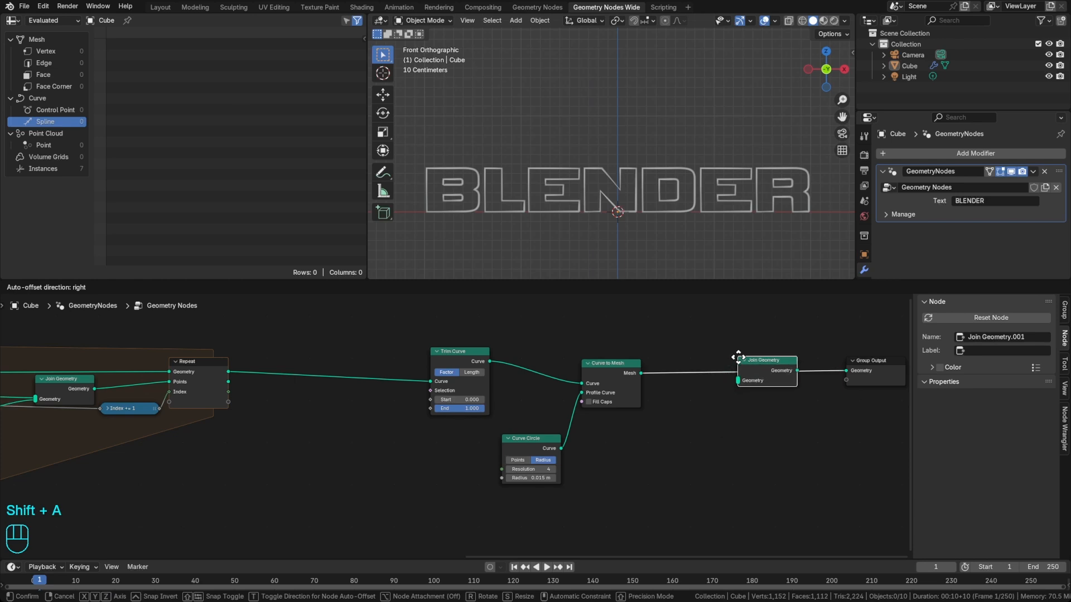
left_click(741, 362)
Step: Shift Trim Curve toward Curve to Mesh and add an Instance on Points node fed by the Repeat output's Points
left_click(382, 437)
middle_click_drag(358, 433, 430, 430)
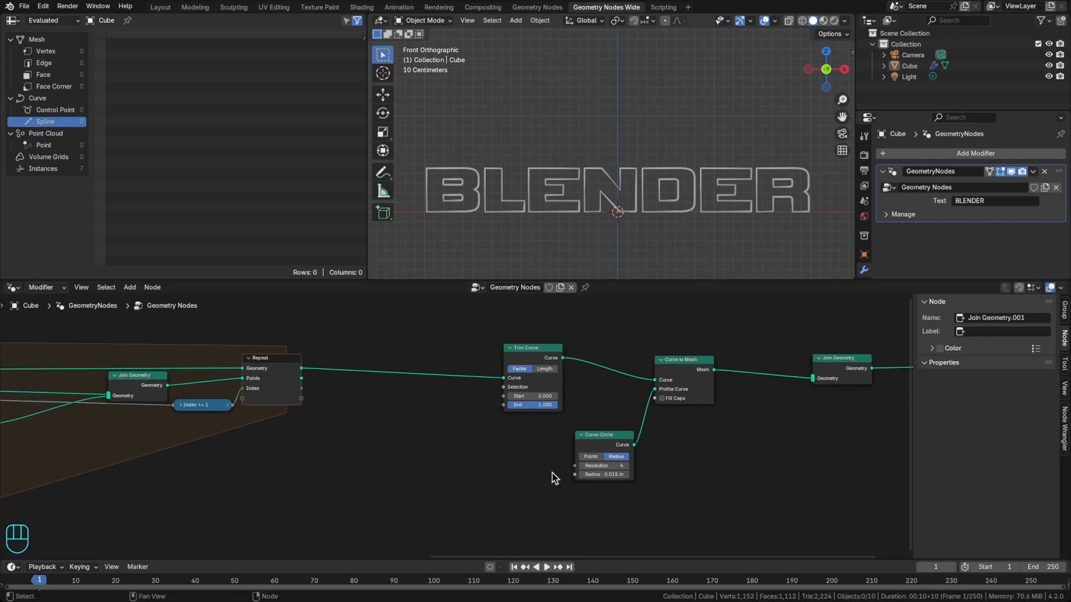
left_click_drag(536, 352, 599, 357)
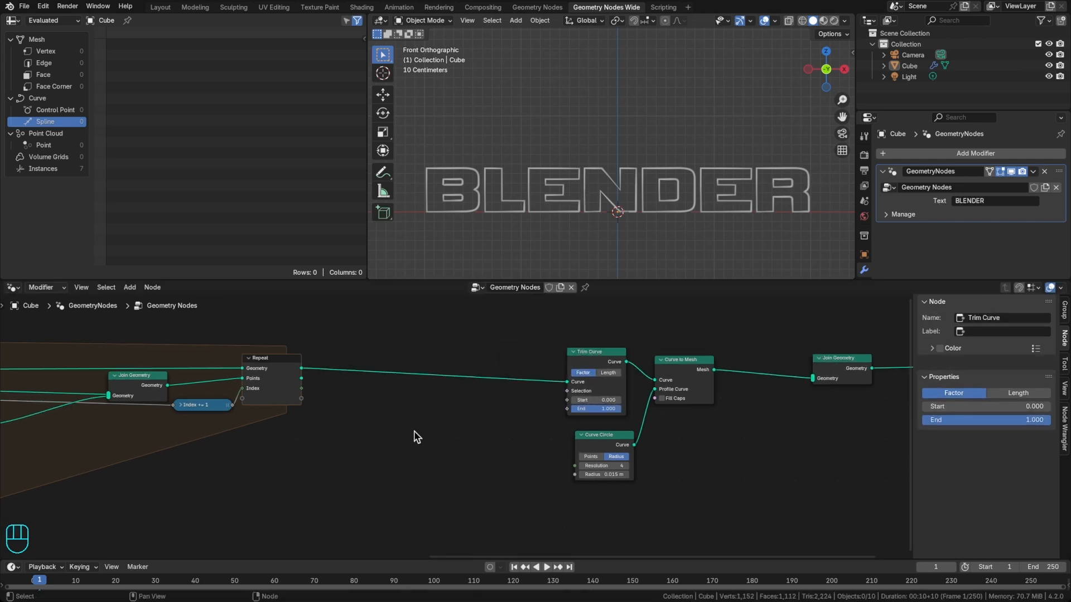
key("shift+a")
type("instan")
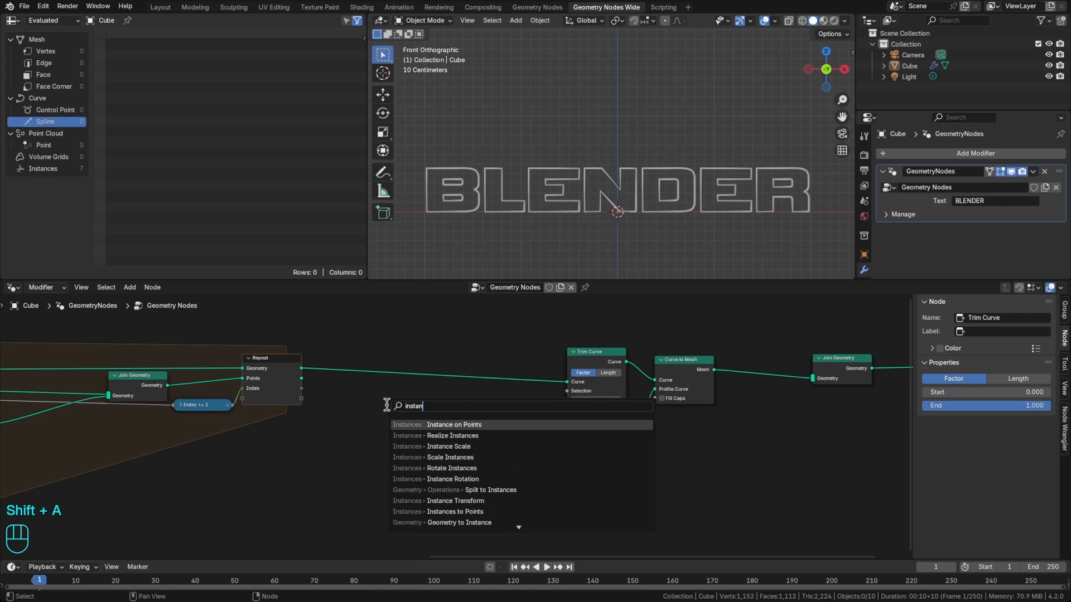
type("ce")
key("Return")
left_click(415, 405)
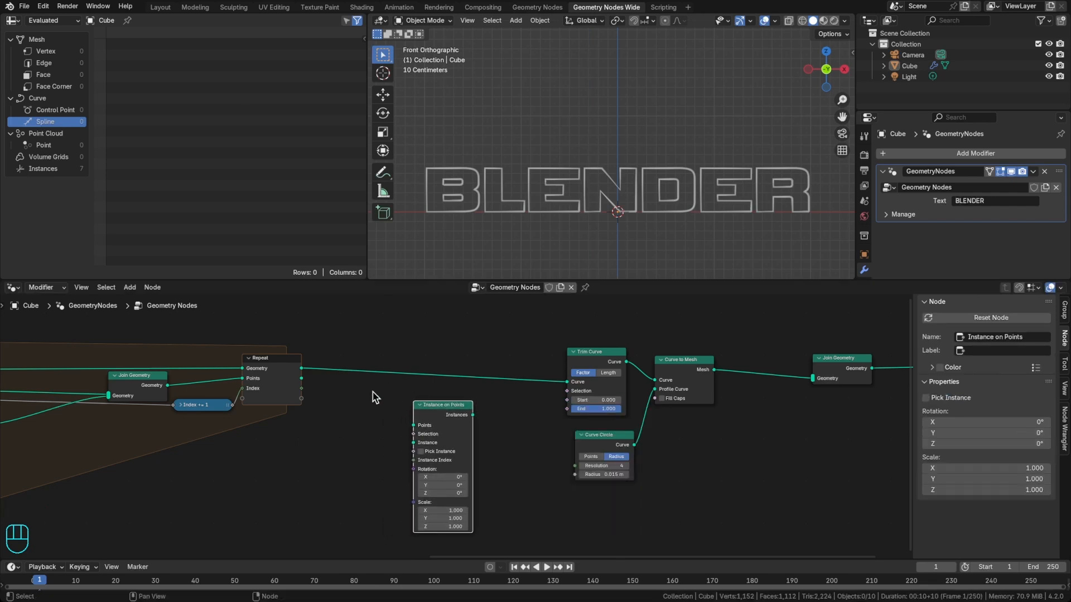
left_click_drag(302, 379, 413, 425)
scroll(431, 429, "up", 2)
middle_click_drag(437, 429, 413, 404)
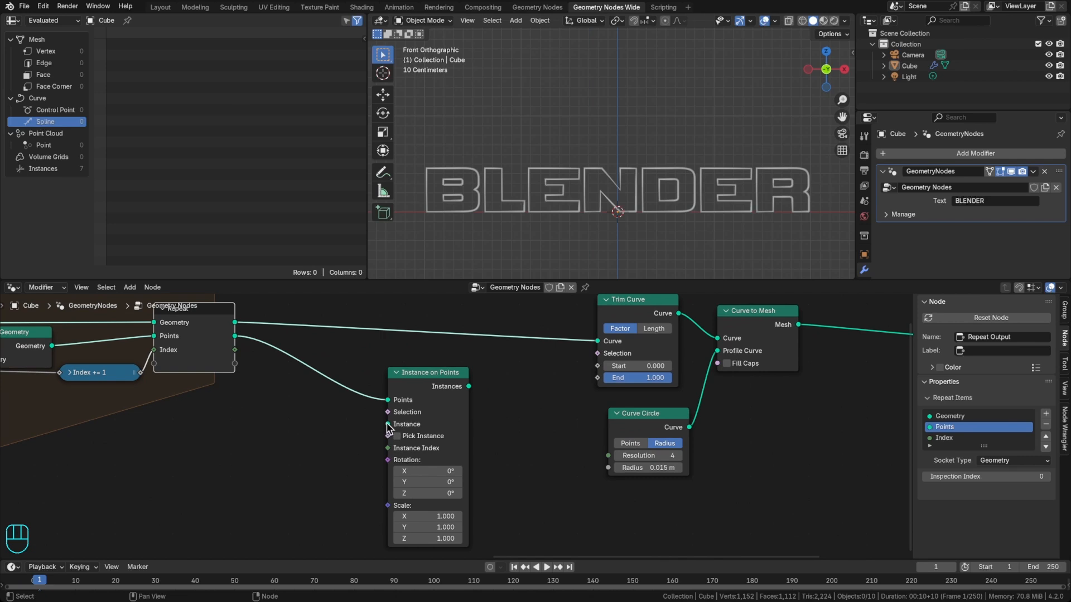
Step: Add a Points node with count 1 and radius 0.1 m feeding the Instance input of Instance on Points
left_click_drag(388, 424, 329, 442)
type("points")
key("Return")
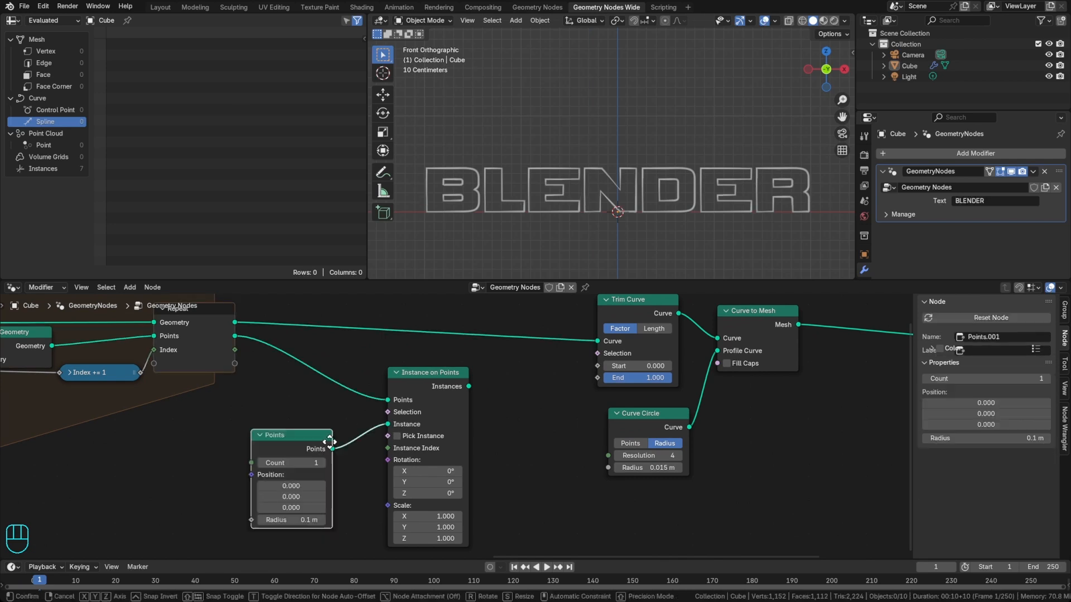
left_click(354, 433)
Step: Connect the Instances output of Instance on Points into the Join Geometry node before Group Output
scroll(467, 380, "down", 2)
middle_click_drag(466, 380, 346, 433)
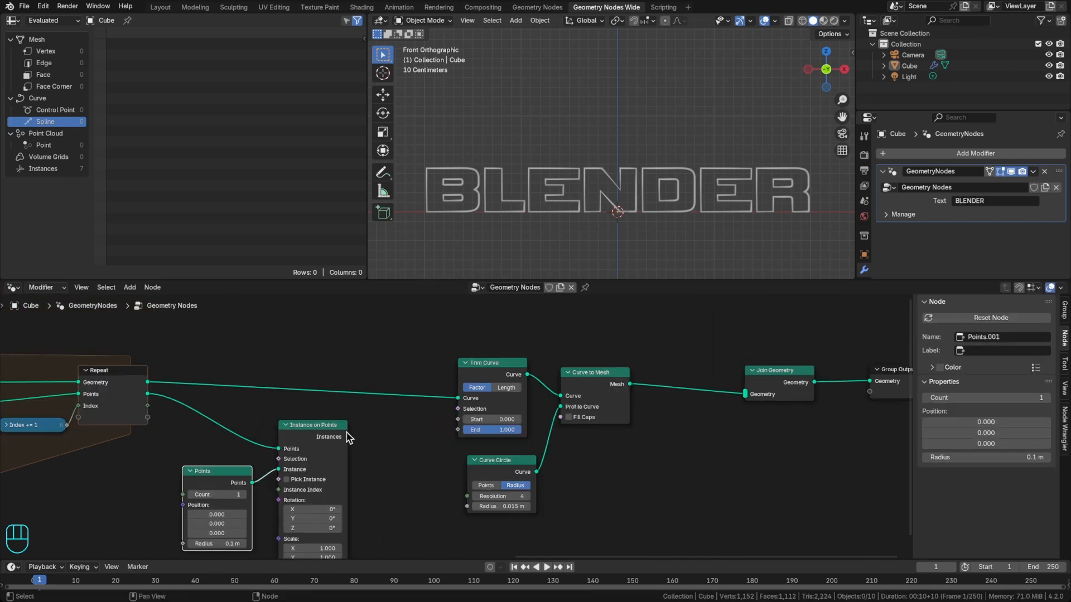
left_click_drag(347, 437, 745, 394)
middle_click_drag(358, 466, 586, 413)
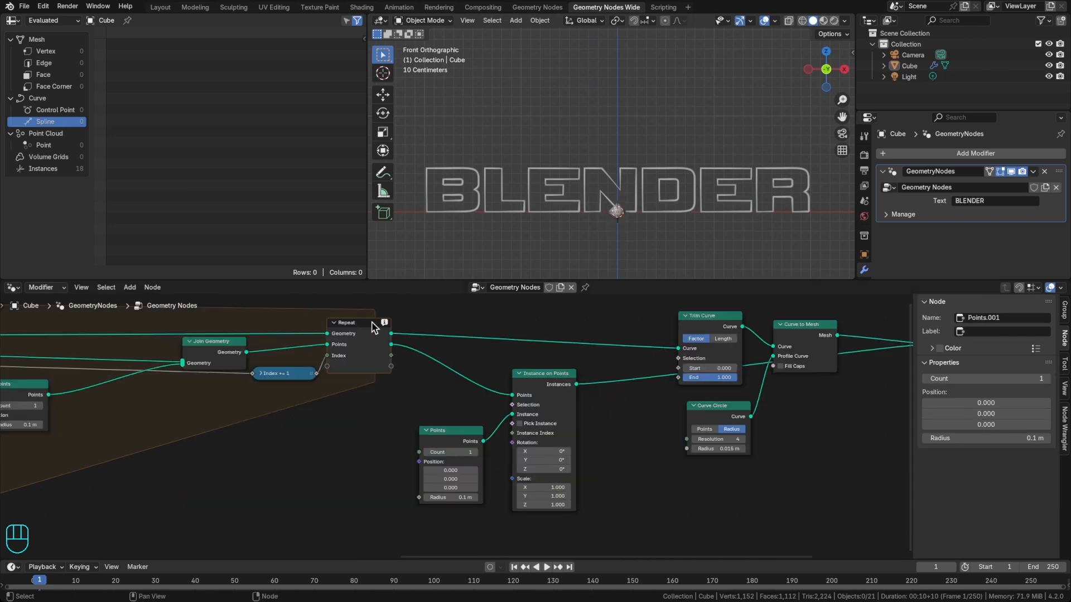
scroll(385, 324, "up", 1)
Step: Check the warnings on the Repeat and Sample Curve nodes and shift Sample Curve, Separate Geometry, Equal and Index downward inside the Repeat zone
mouse_move(384, 325)
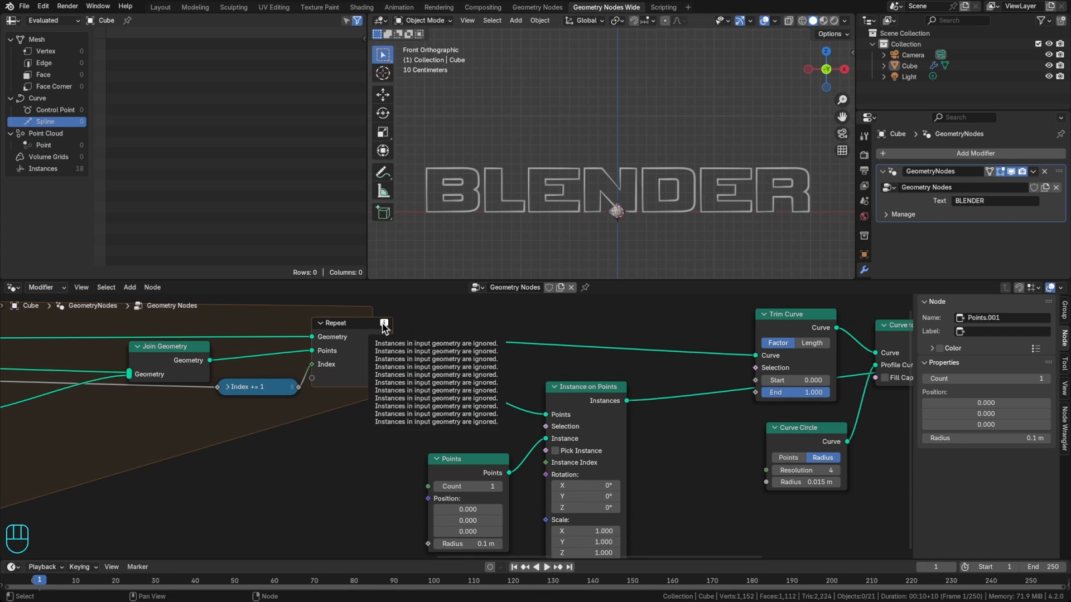
middle_click_drag(282, 462, 634, 444)
scroll(499, 439, "down", 3)
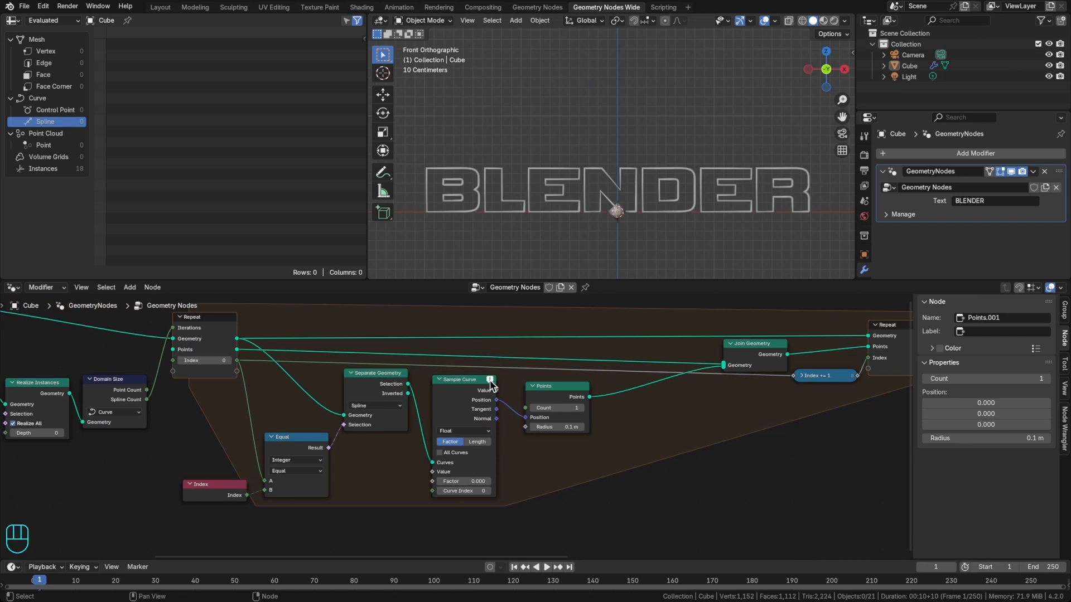
mouse_move(490, 381)
left_click_drag(490, 383, 504, 398)
left_click_drag(376, 384, 387, 402)
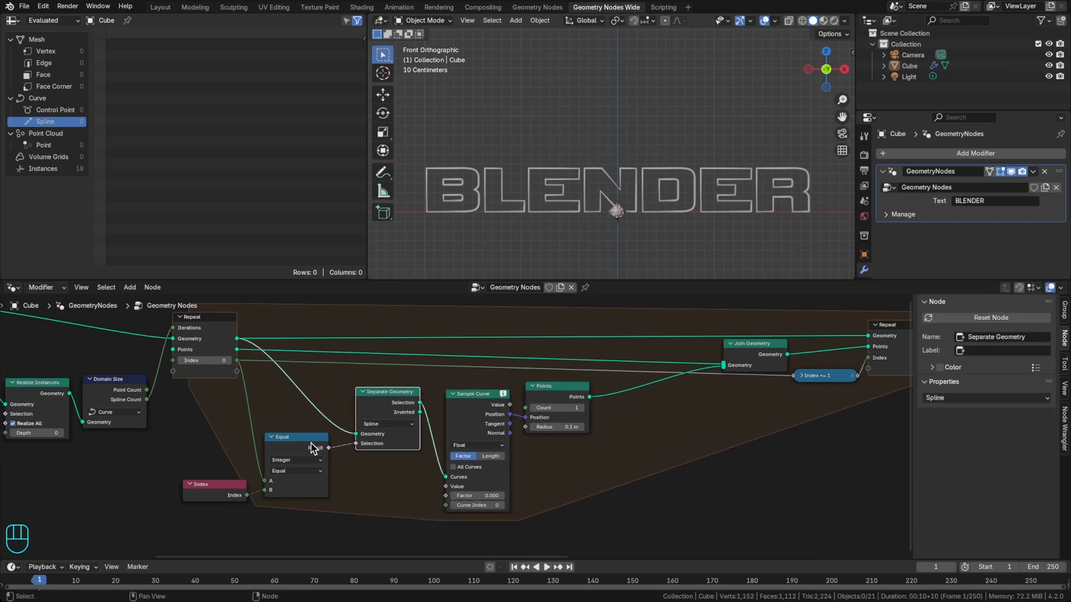
left_click_drag(310, 445, 315, 457)
left_click_drag(237, 490, 232, 497)
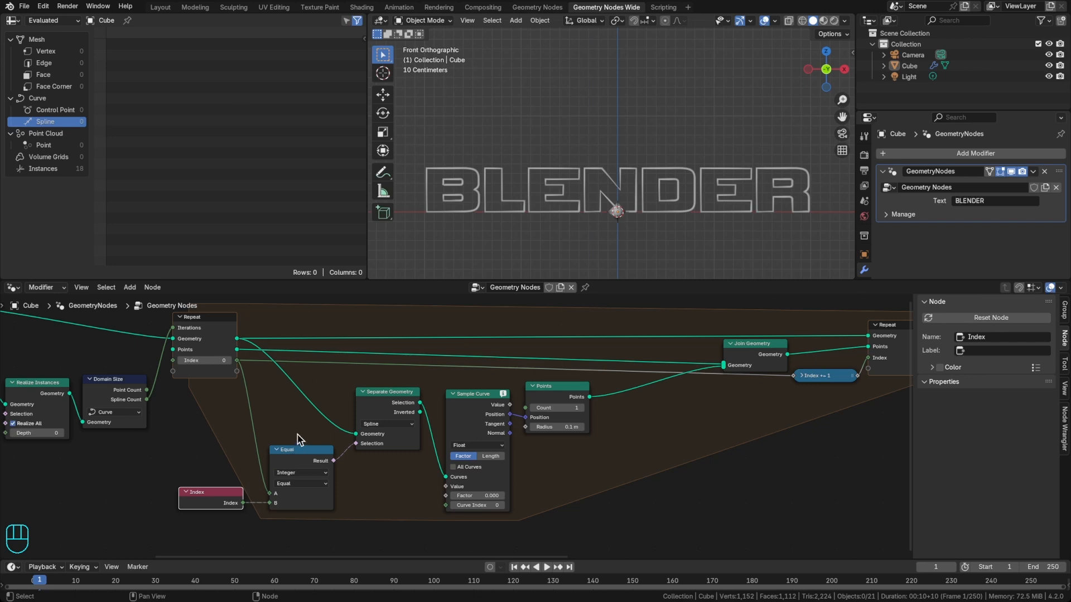
Step: Duplicate the Realize Instances node and insert it between the Repeat input's Geometry and Separate Geometry
middle_click_drag(155, 447, 194, 443)
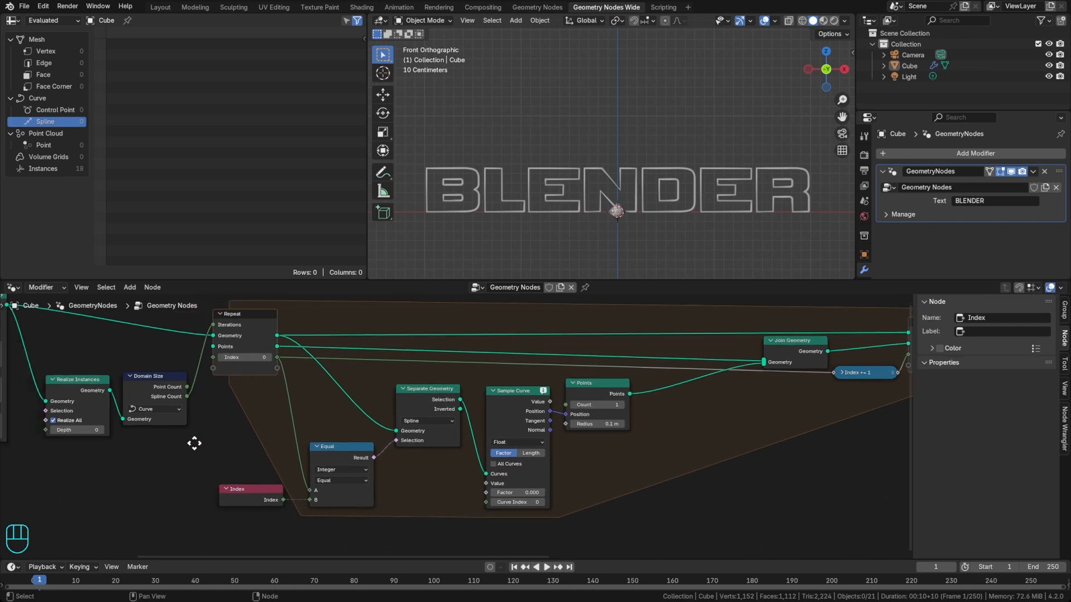
left_click(74, 389)
key("shift+d")
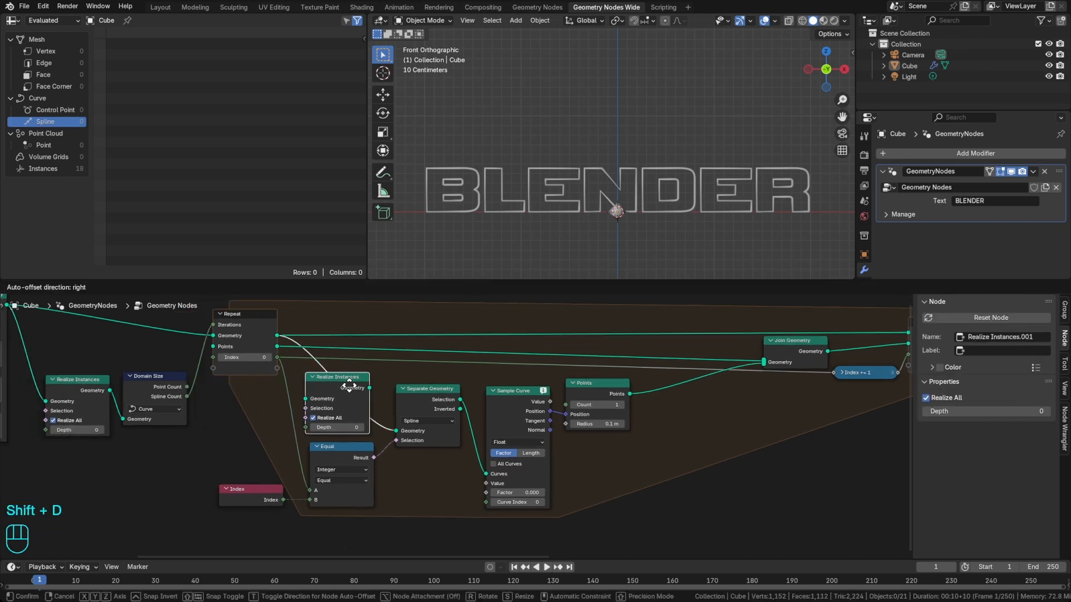
left_click(354, 385)
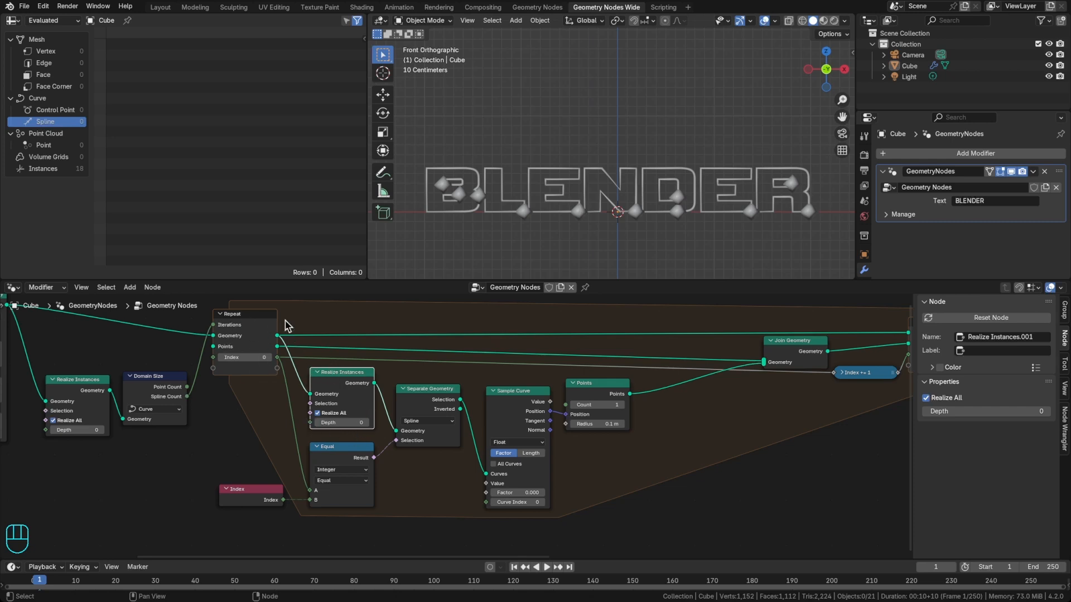
Step: Examine the Instances and Spline data in the spreadsheet and the domain setting of Separate Geometry
left_click(42, 169)
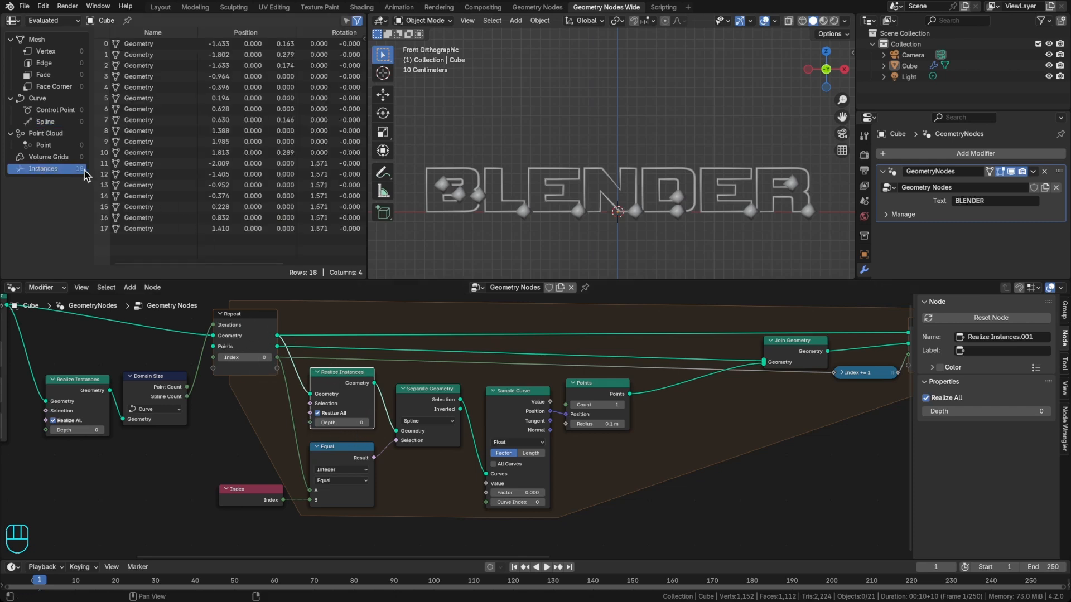
left_click(46, 121)
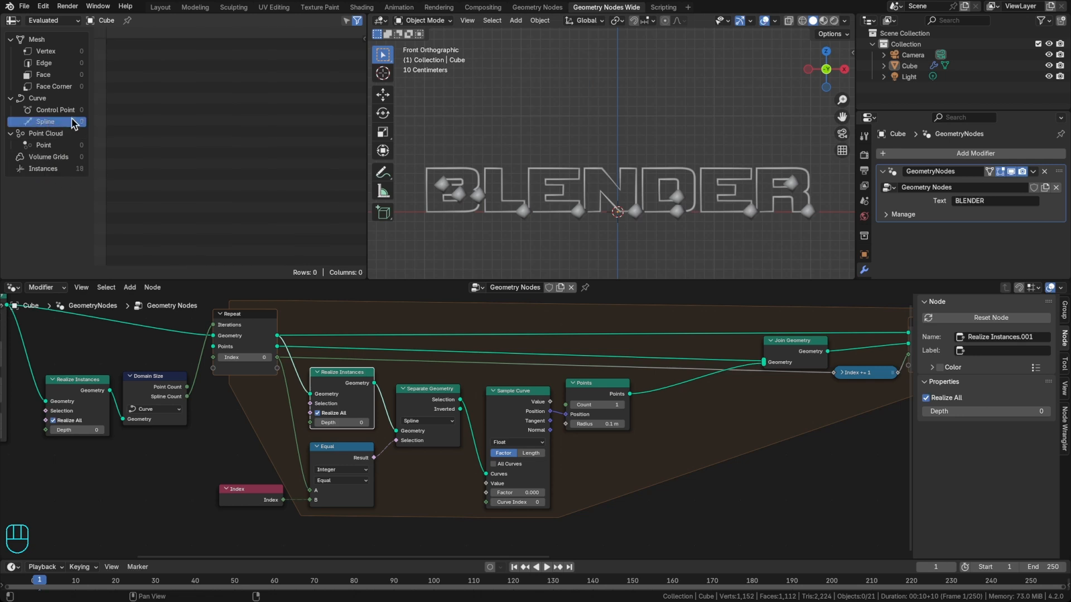
left_click(429, 421)
left_click(428, 420)
middle_click_drag(762, 224, 775, 202)
key("Escape")
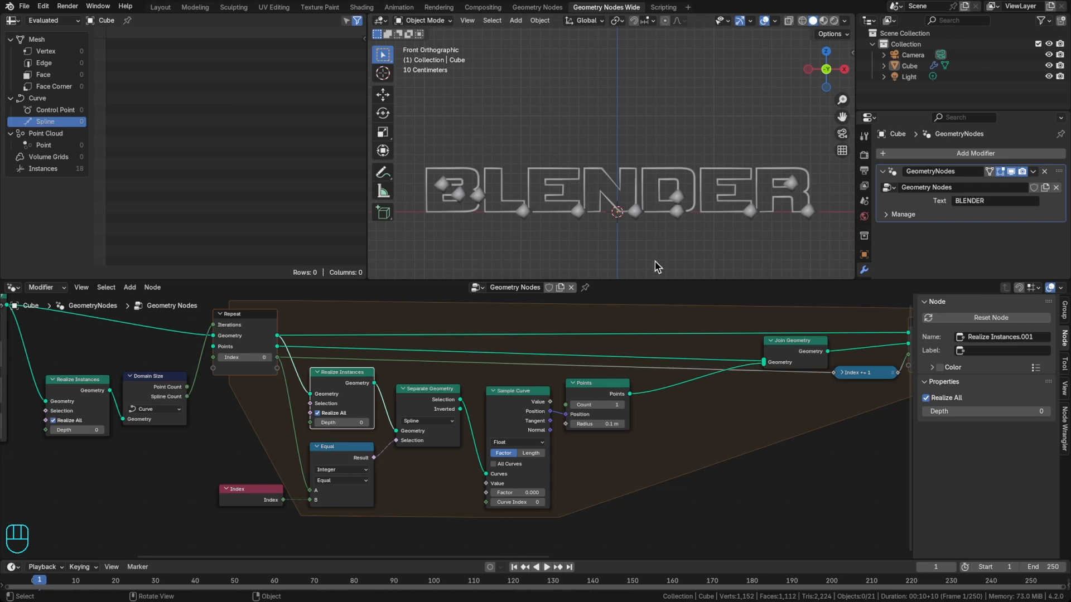
Step: Review the node chain from the Repeat zone through Instance on Points and Trim Curve to the final Join Geometry
scroll(806, 467, "down", 2)
middle_click_drag(820, 458, 357, 424)
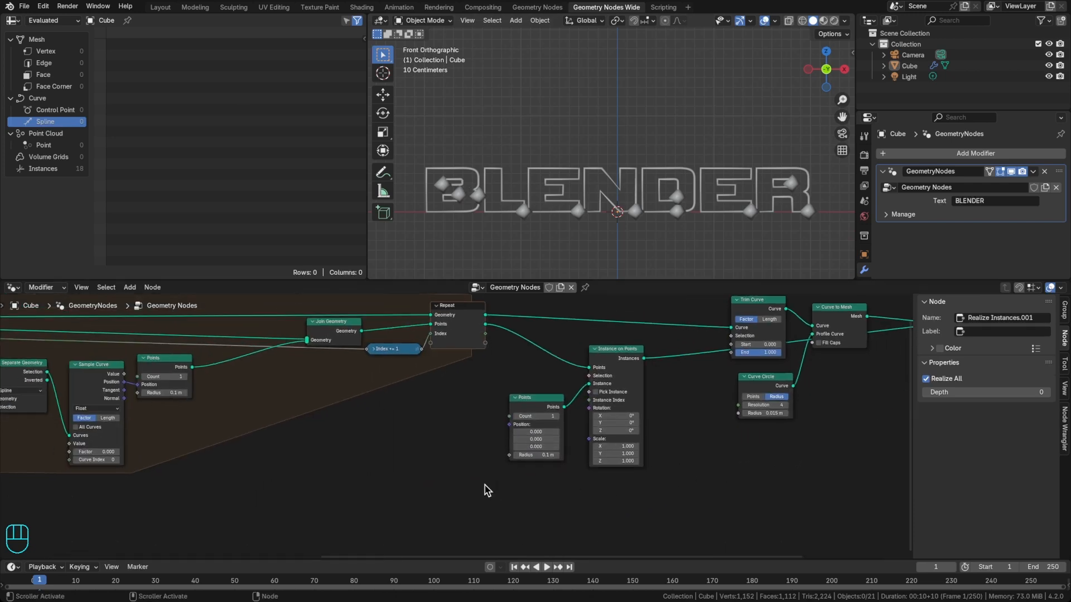
middle_click_drag(485, 484, 607, 478)
scroll(530, 473, "down", 2)
middle_click_drag(515, 471, 631, 459)
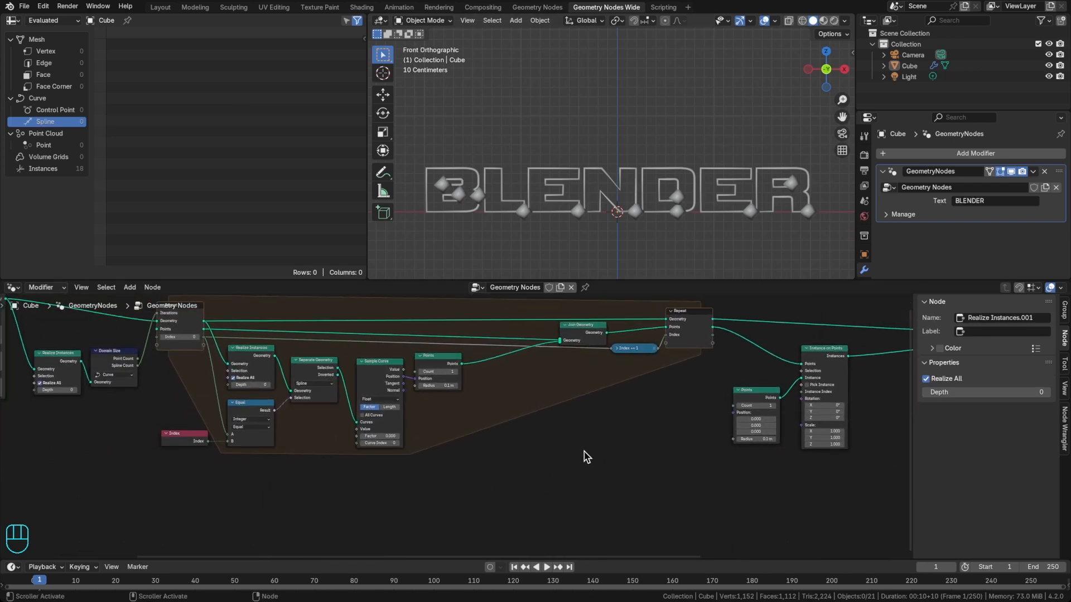
scroll(397, 432, "up", 2)
mouse_move(441, 480)
left_mouse_down()
mouse_move(484, 480)
mouse_move(439, 480)
left_mouse_up()
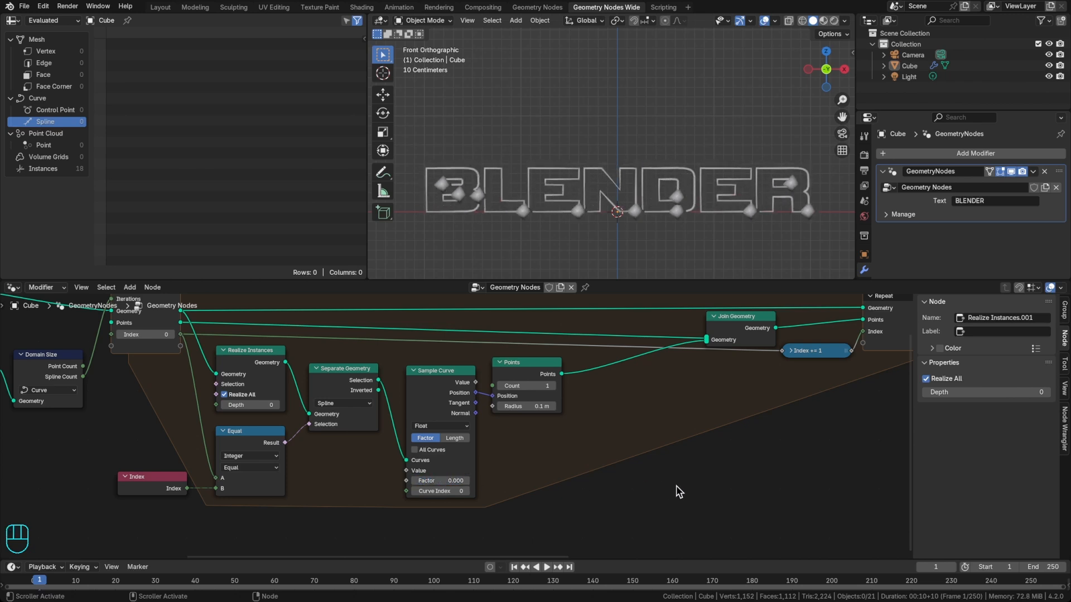
middle_click_drag(695, 490, 342, 483)
middle_click_drag(686, 478, 591, 484)
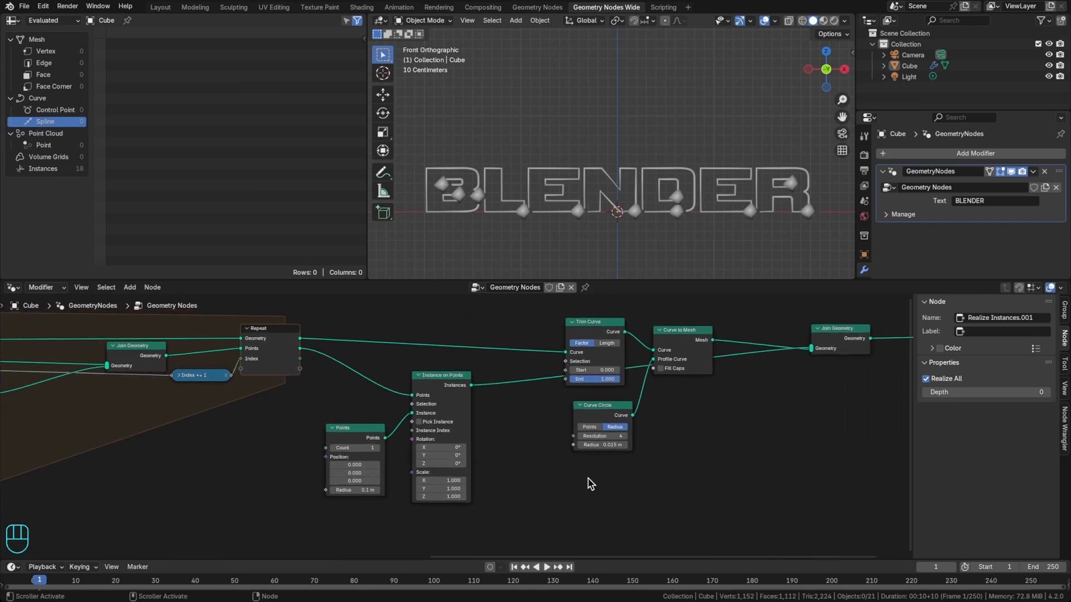
middle_click_drag(736, 466, 636, 474)
middle_click_drag(472, 501, 627, 475)
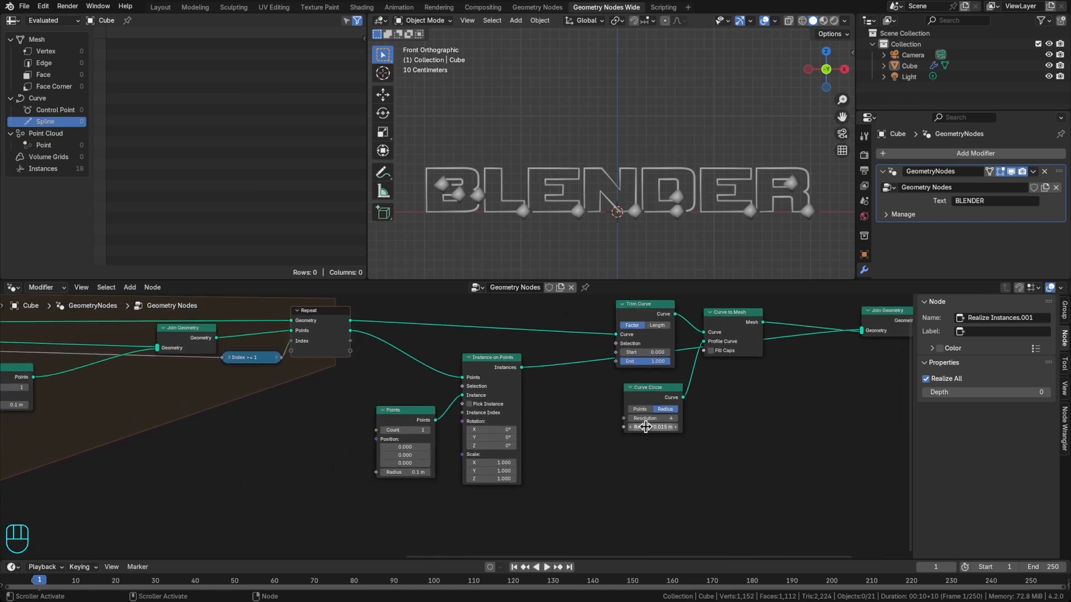
Step: Move the Trim Curve, Curve Circle and Curve to Mesh nodes below the Instance on Points link
mouse_move(646, 361)
left_mouse_down()
mouse_move(596, 362)
mouse_move(647, 361)
left_mouse_up()
middle_click_drag(555, 460, 652, 467)
left_click(737, 317)
key("g")
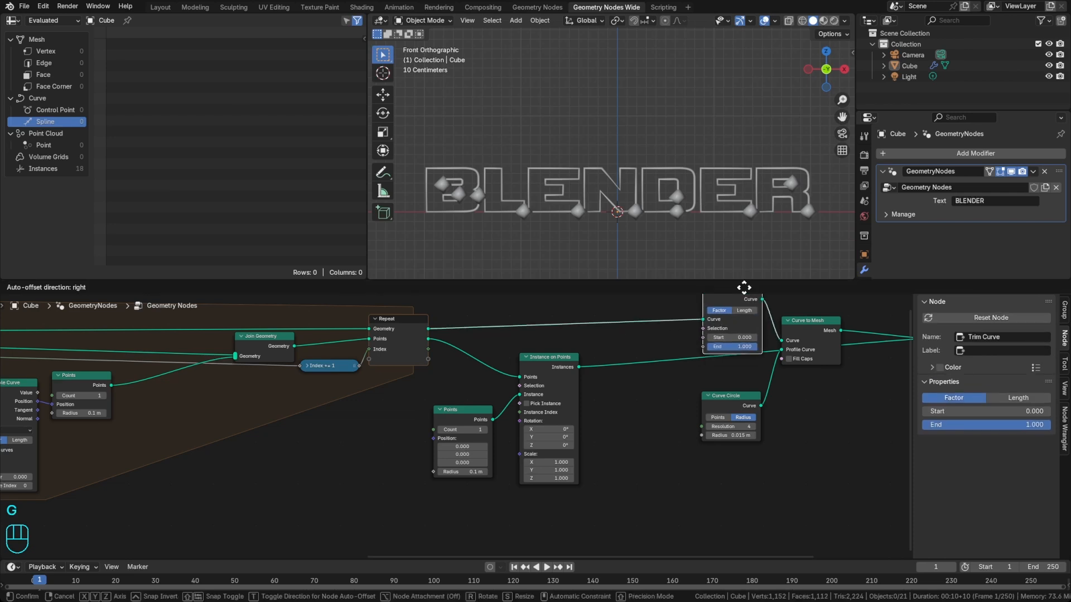
left_click(736, 389)
left_click_drag(755, 399, 751, 477)
left_click_drag(819, 333, 837, 390)
left_click(815, 468)
Step: Add a Math node in the empty area below the Repeat zone and set its operation to Divide
middle_click_drag(818, 473, 805, 457)
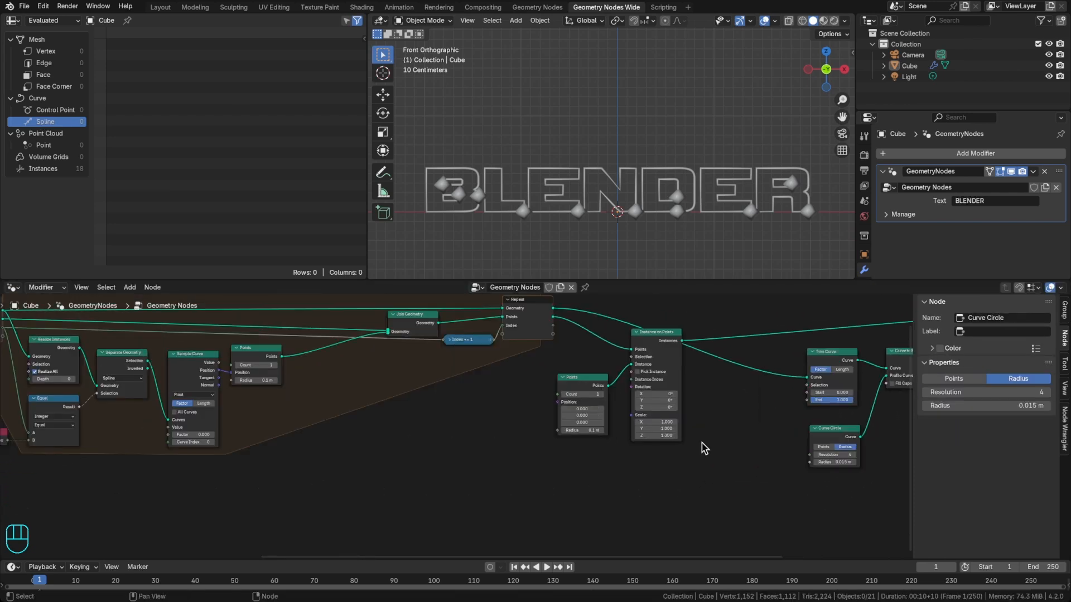
scroll(833, 393, "up", 1)
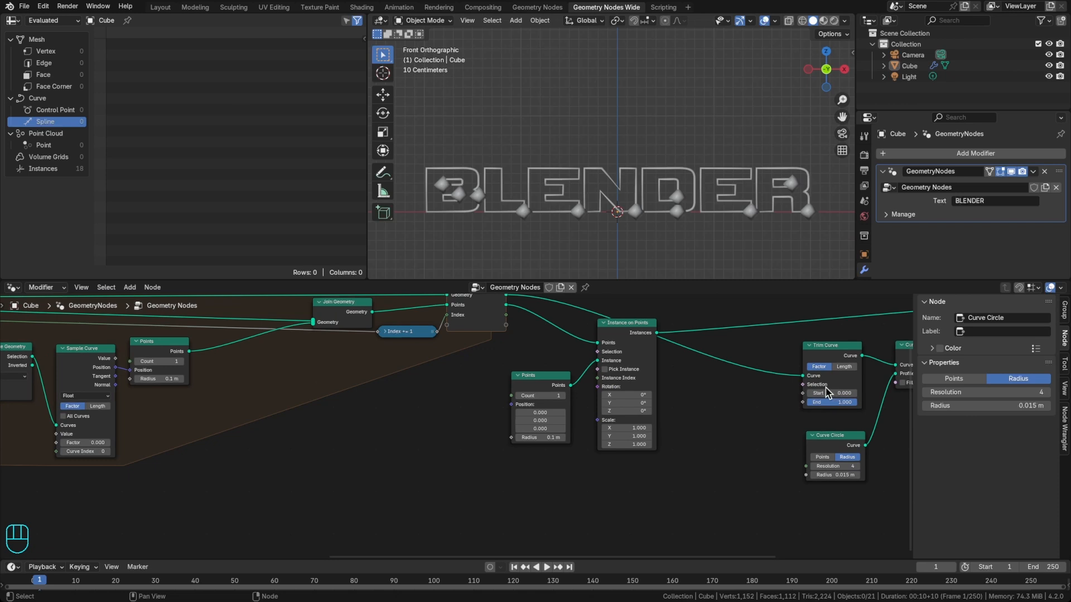
key("n")
middle_click_drag(455, 483, 464, 462)
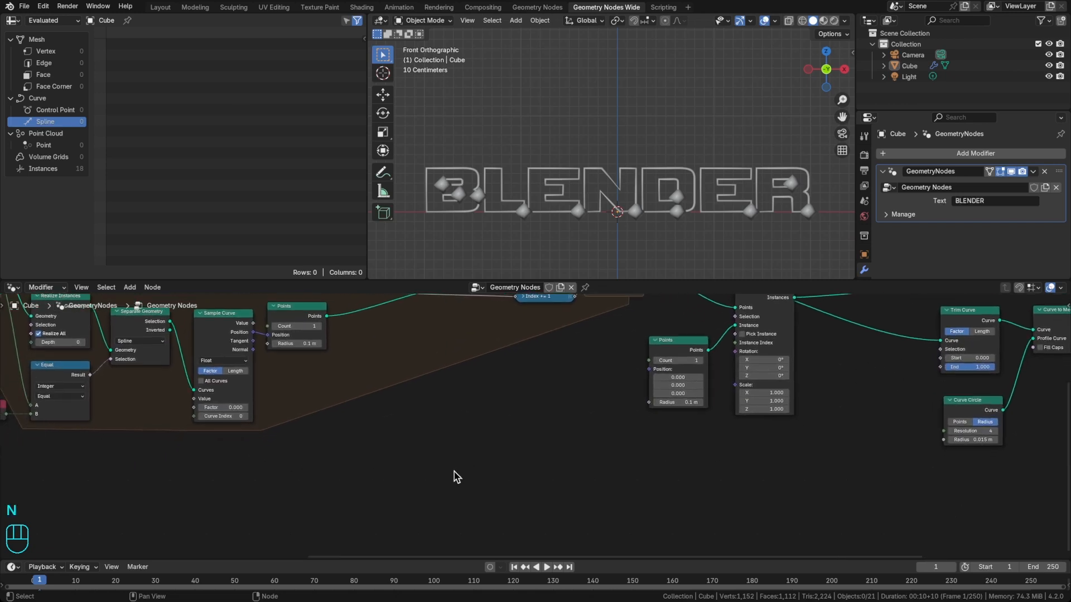
key("shift+a")
type("math")
key("Return")
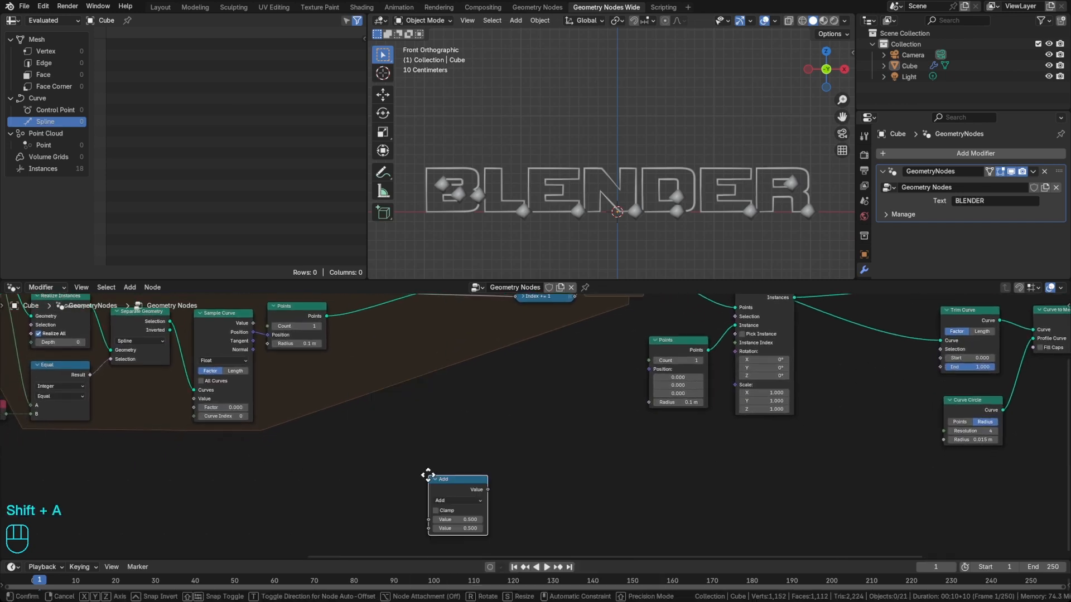
left_click(453, 472)
left_click(483, 495)
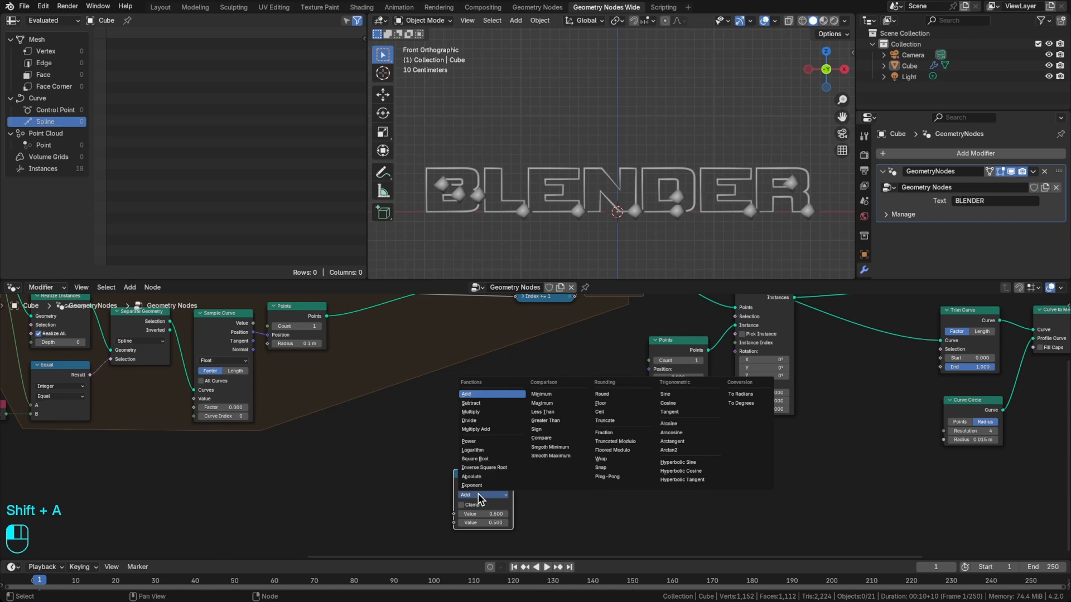
left_click(490, 407)
scroll(497, 473, "up", 2)
mouse_move(483, 423)
left_mouse_down()
mouse_move(485, 448)
mouse_move(495, 429)
left_mouse_up()
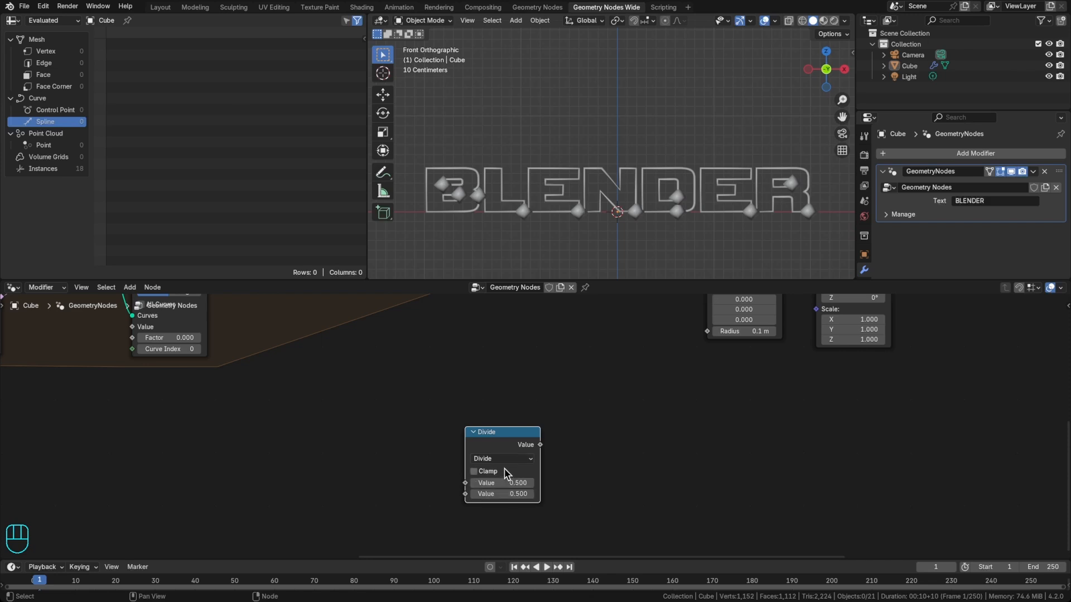
Step: Add a Group Input node that exposes the second Value of the Divide node as a group socket
left_click_drag(465, 494, 399, 494)
type("g")
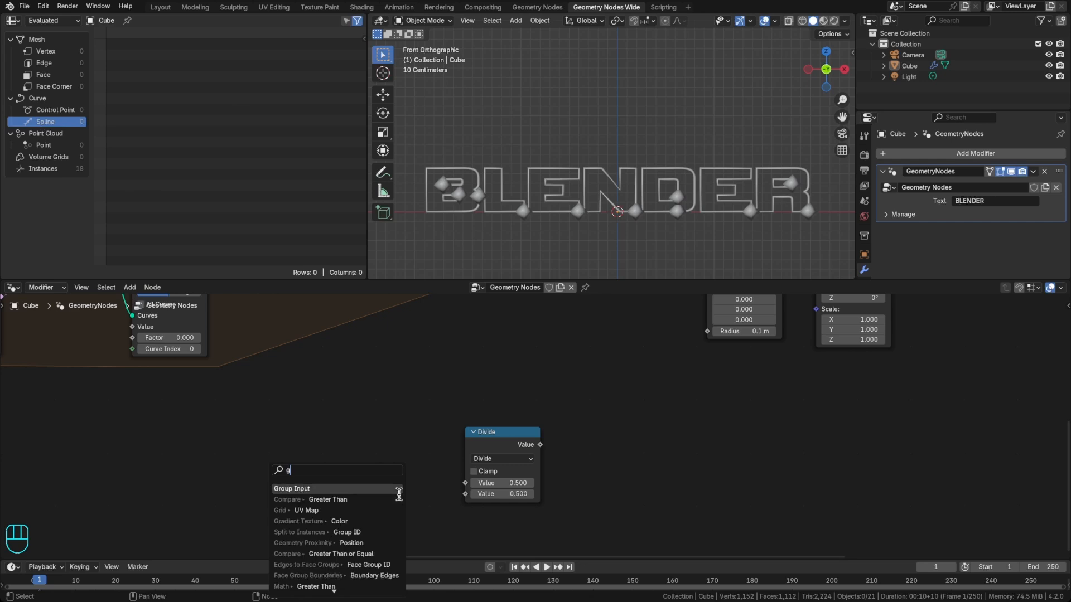
type("roup")
key("Return")
left_click(427, 493)
Step: Rename the new Value group socket to Duration
key("n")
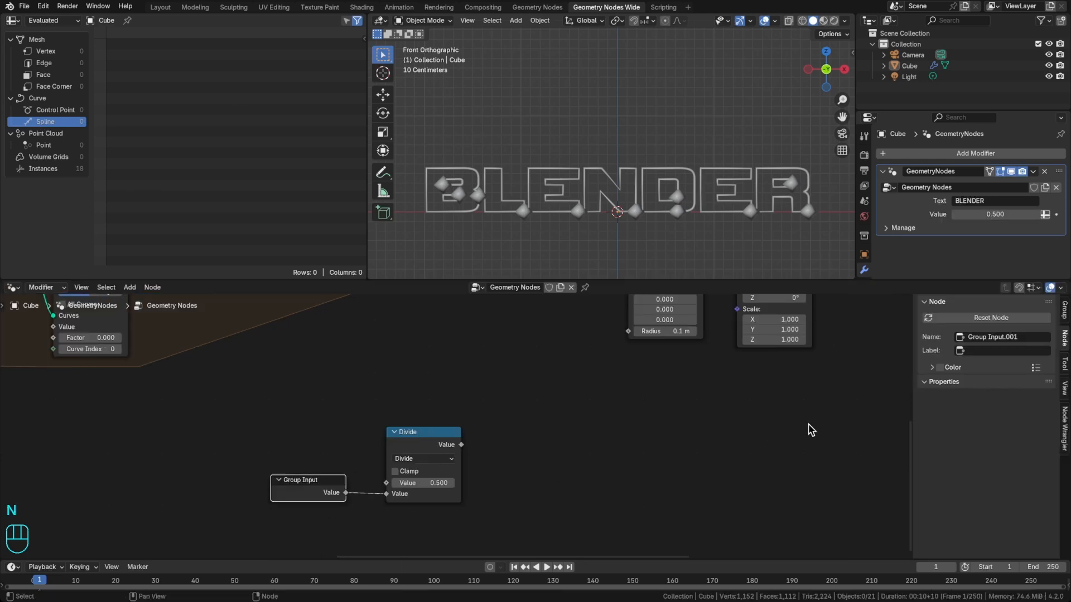
left_click(1064, 311)
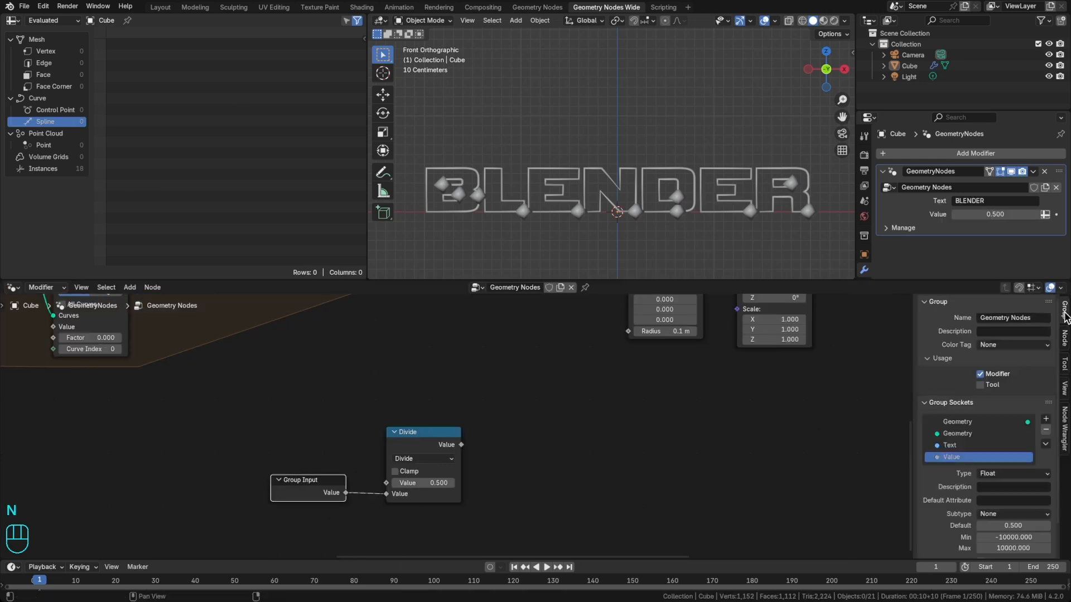
double_click(950, 457)
type("Duration")
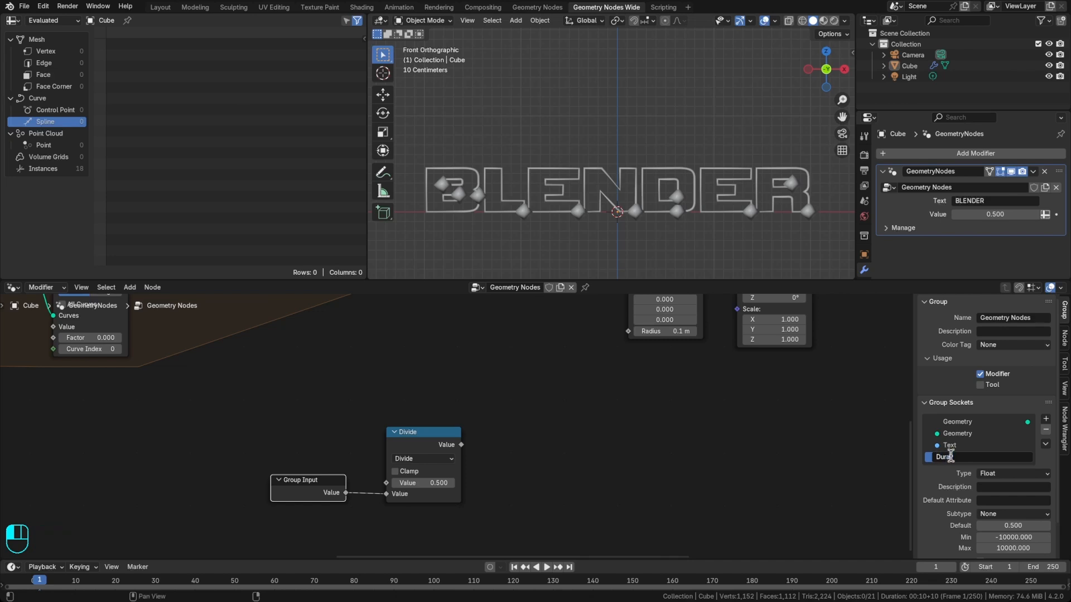
key("Return")
Step: Set the Duration socket's default to 2 and its value on the modifier to 3
left_click(1004, 525)
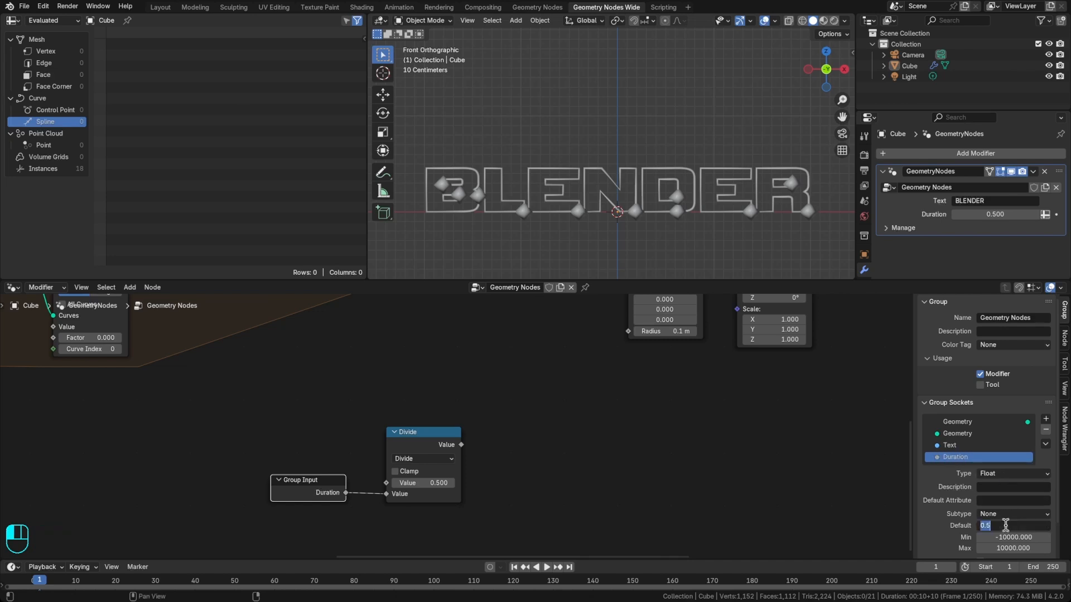
type("1")
key("Return")
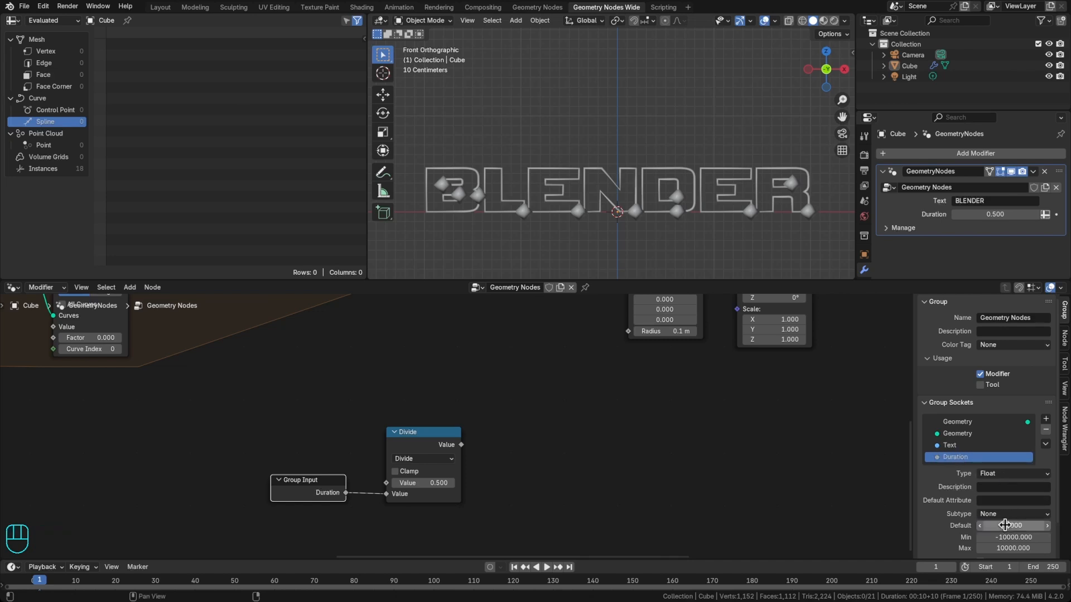
left_click(981, 214)
type("3")
key("Return")
Step: Add a Scene Time node feeding Seconds into the first Value of Divide and hide its unused sockets
middle_click_drag(701, 461, 760, 453)
left_click_drag(381, 477, 383, 493)
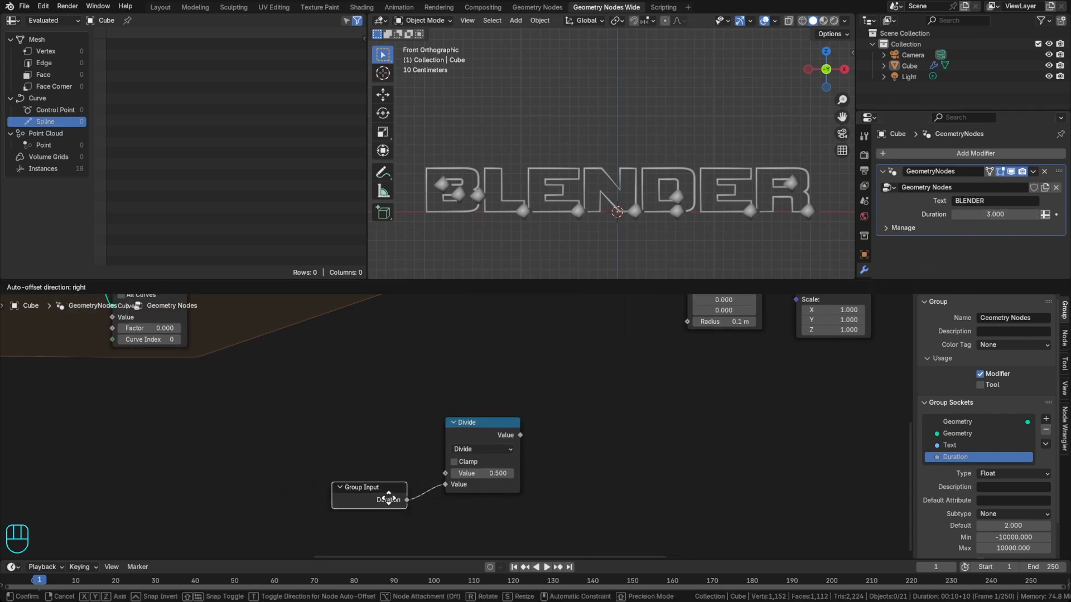
left_click_drag(444, 474, 384, 458)
type("sece")
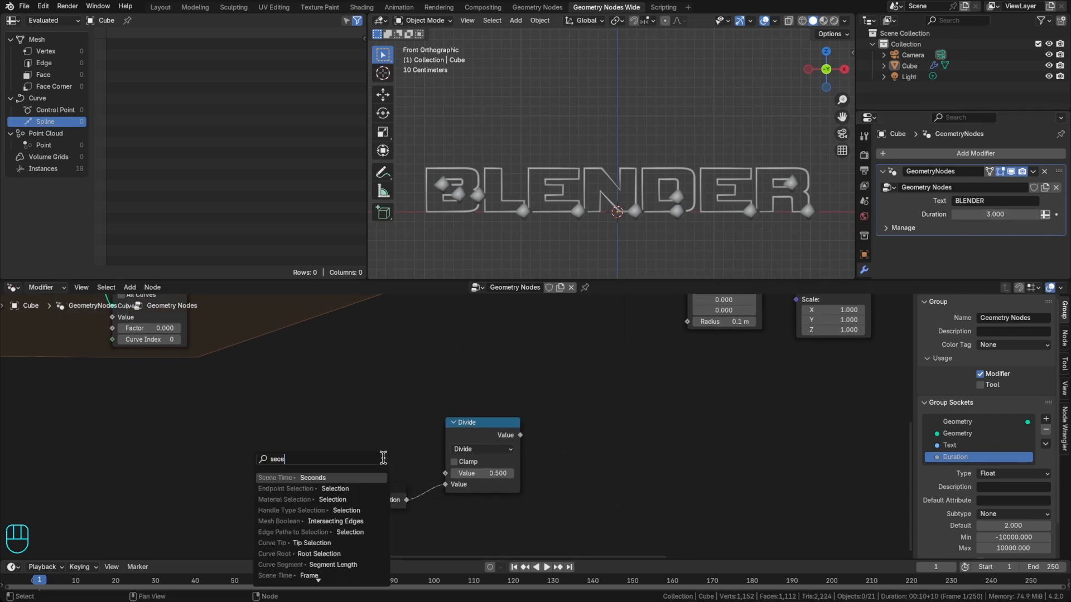
key("Return")
key("ctrl+h")
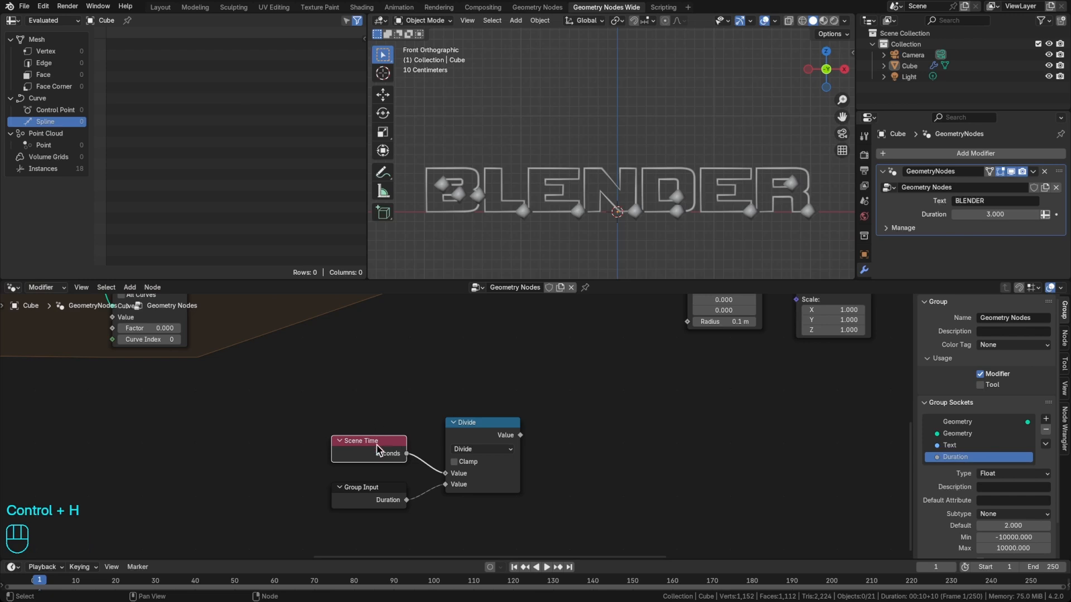
Step: Arrange the Scene Time and Group Input nodes in a compact stack beside the Divide node
left_click_drag(377, 444, 380, 445)
left_click_drag(382, 484, 385, 477)
left_click(384, 453)
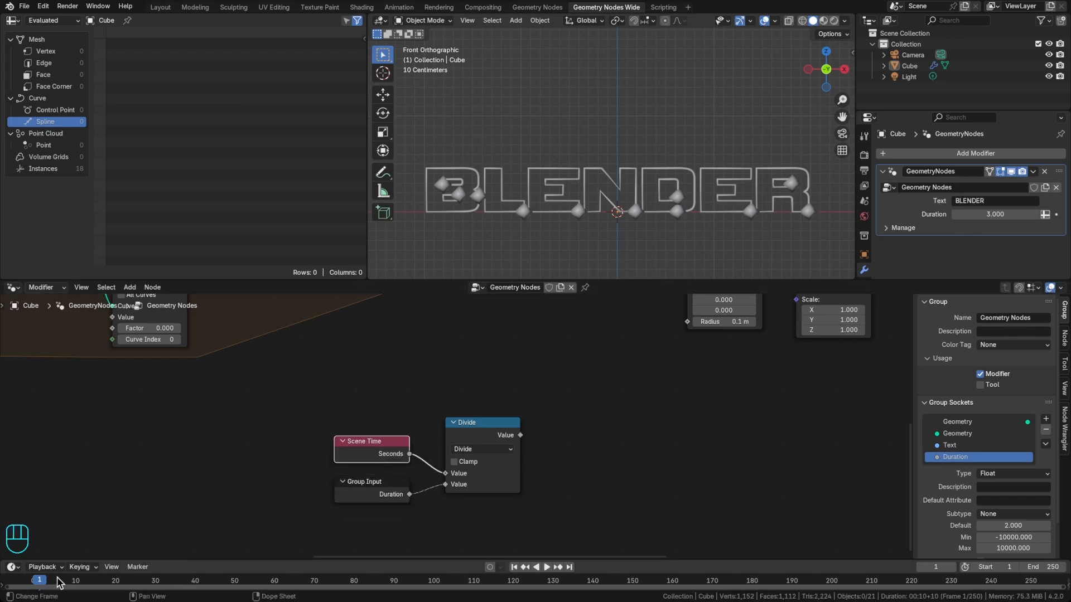
Step: Feed Divide's Value into the Factor of Sample Curve and move Divide, Scene Time and Group Input closer beneath it
left_click_drag(41, 583, 155, 582)
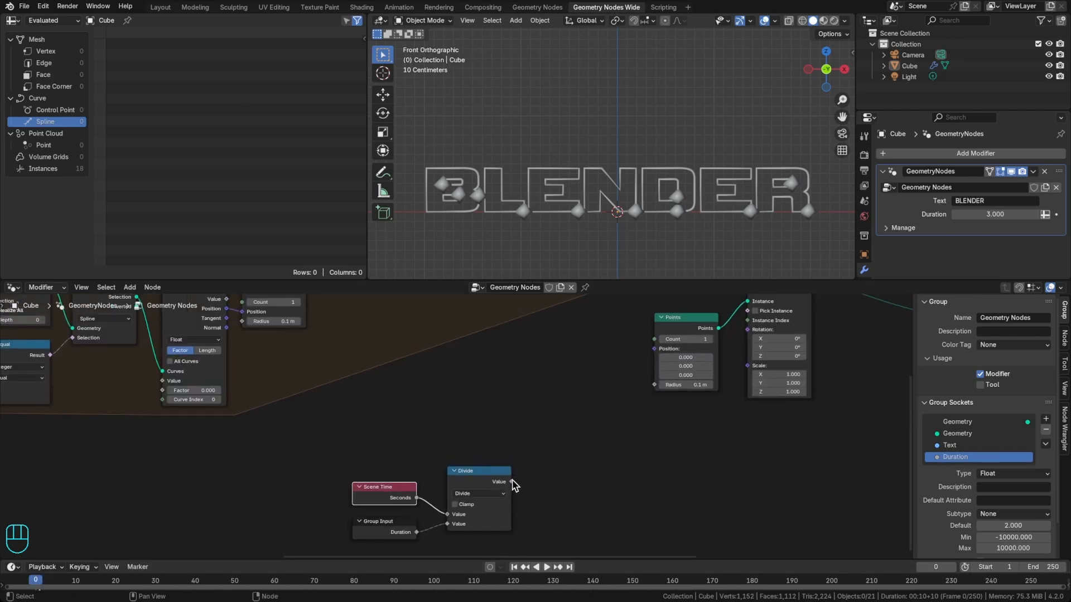
left_click_drag(511, 482, 244, 435)
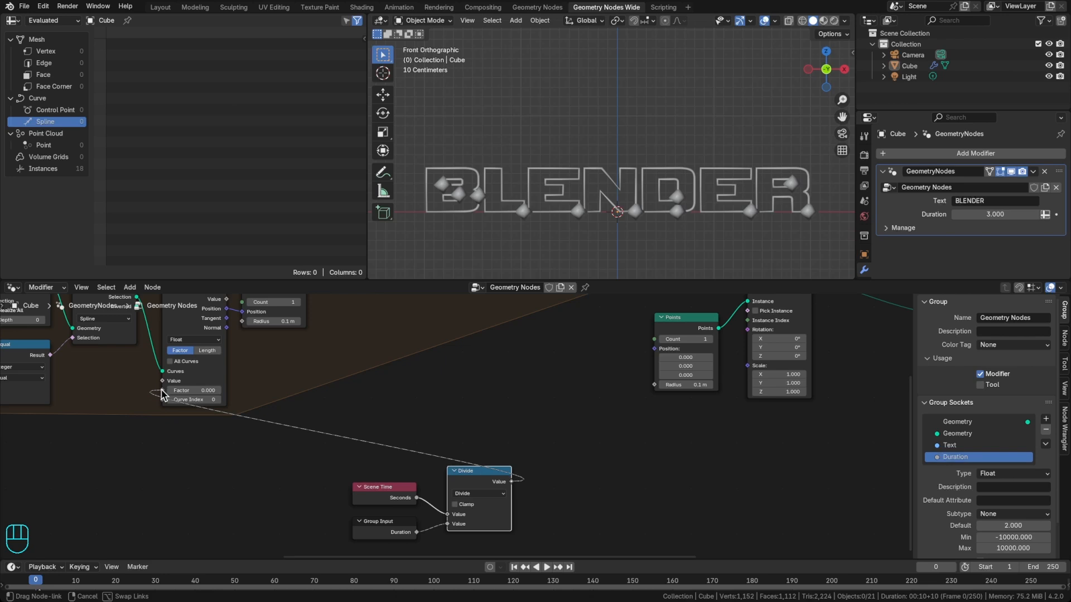
left_click_drag(162, 393, 163, 391)
left_click_drag(333, 476, 518, 536)
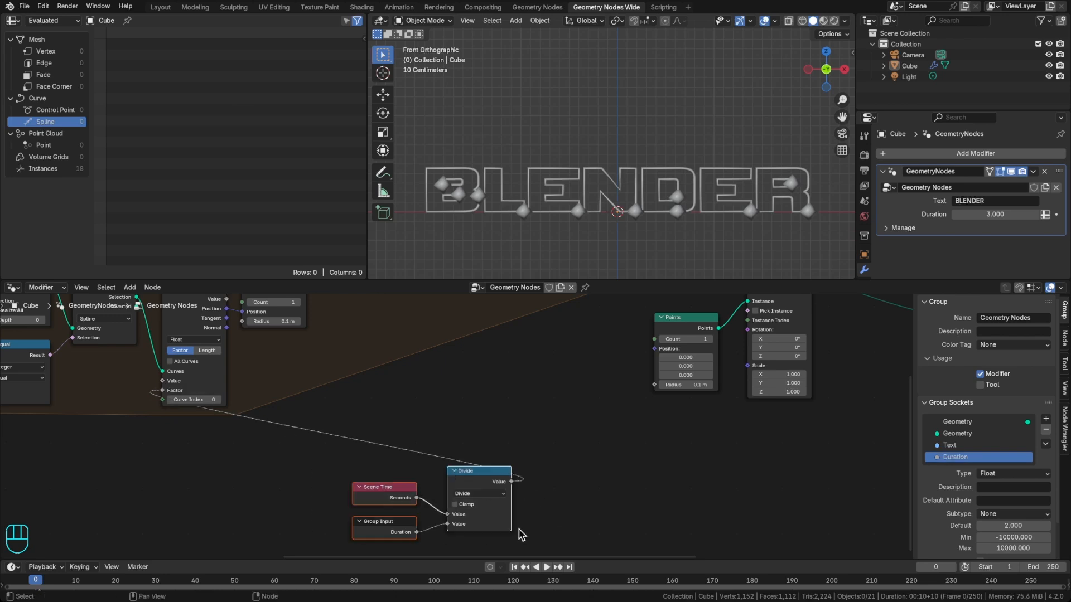
key("g")
left_click(249, 524)
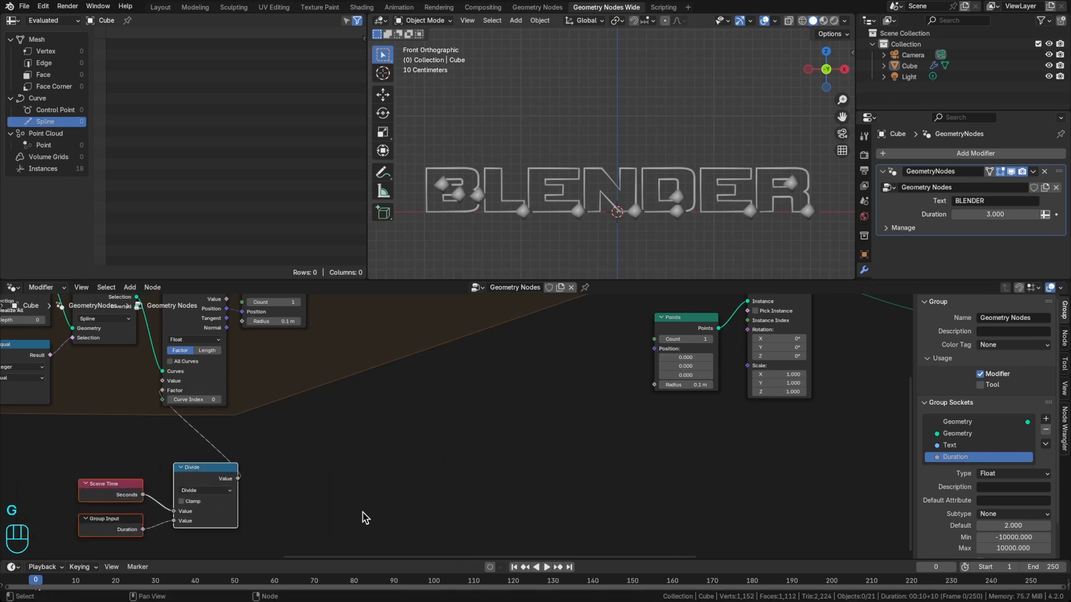
Step: Connect Divide's Value to the End of Trim Curve and tidy the link with a reroute point placed below the nodes
scroll(357, 502, "down", 3)
key("n")
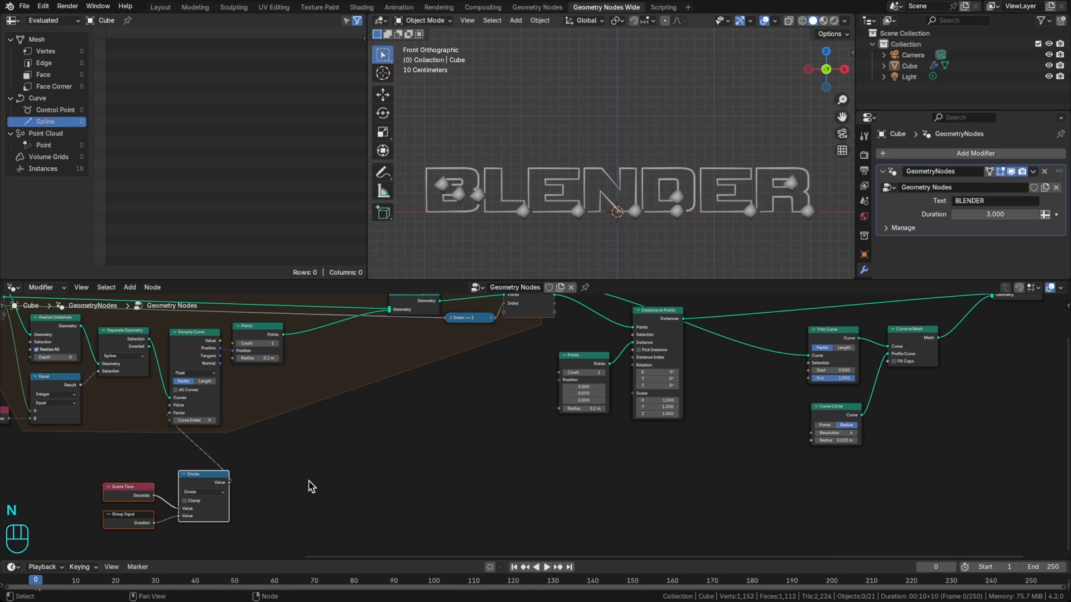
scroll(245, 482, "up", 1)
middle_click_drag(367, 462, 310, 468)
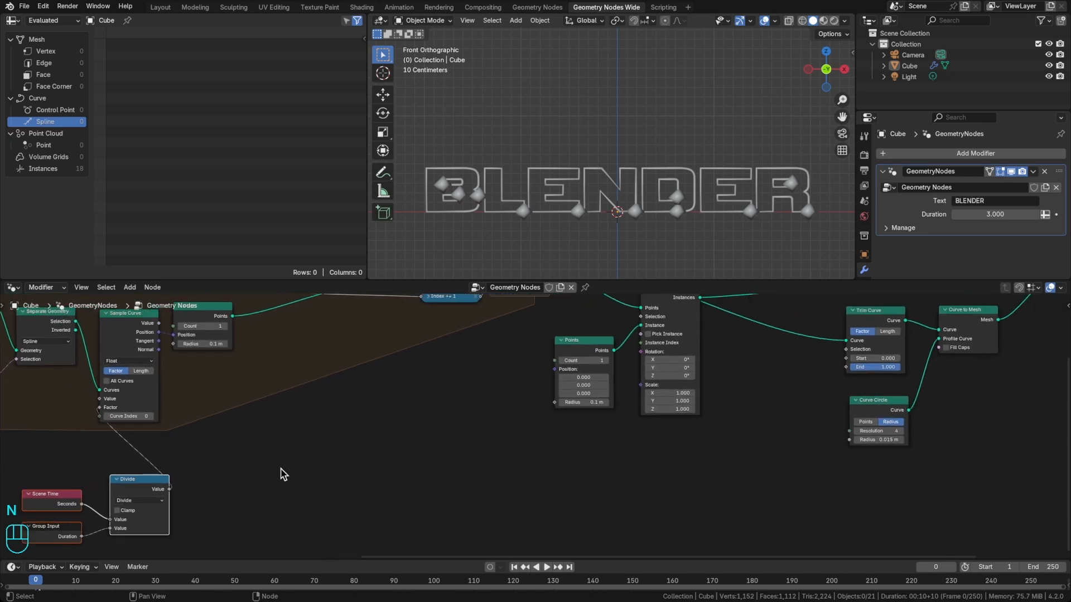
left_click_drag(169, 489, 846, 367)
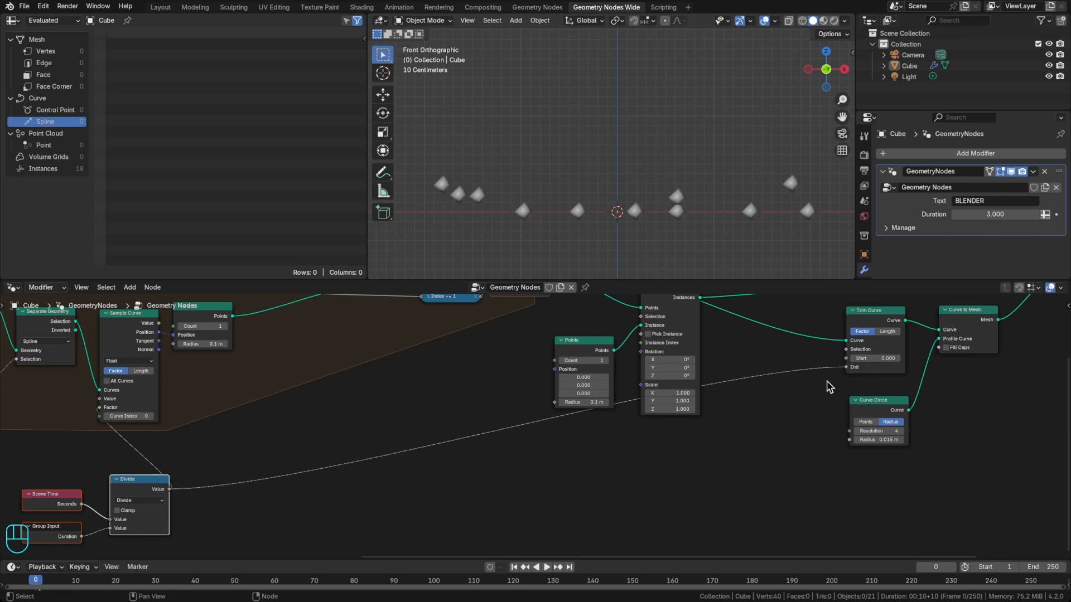
key("shift")
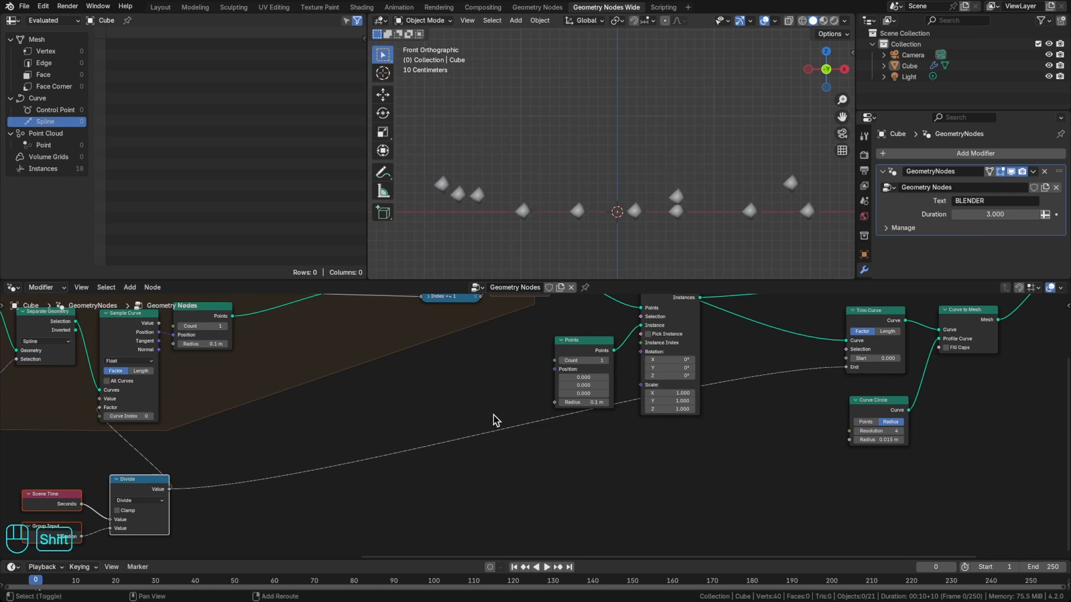
right_click_drag(493, 419, 509, 486, "shift")
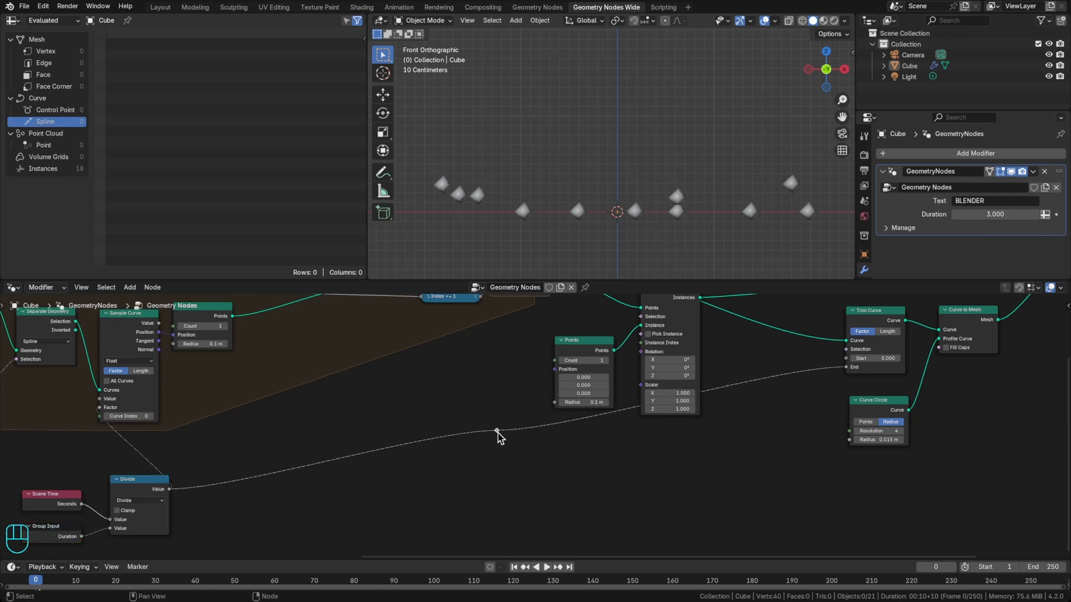
key("g")
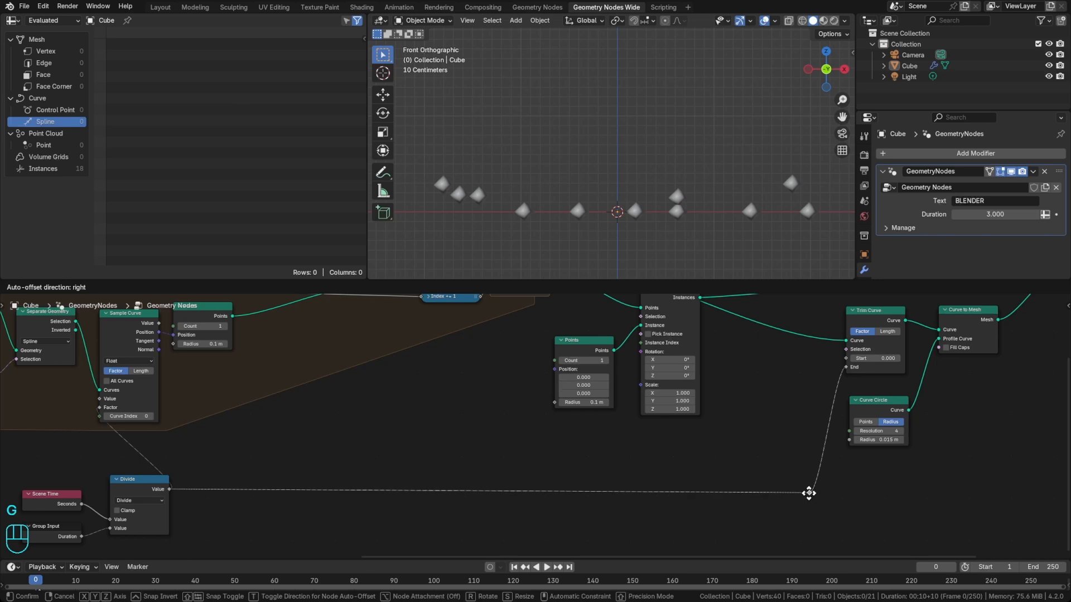
left_click(809, 493)
Step: Save the file and play the text reveal animation, restarting it from the first frame
key("Home")
key("super+s")
key("space")
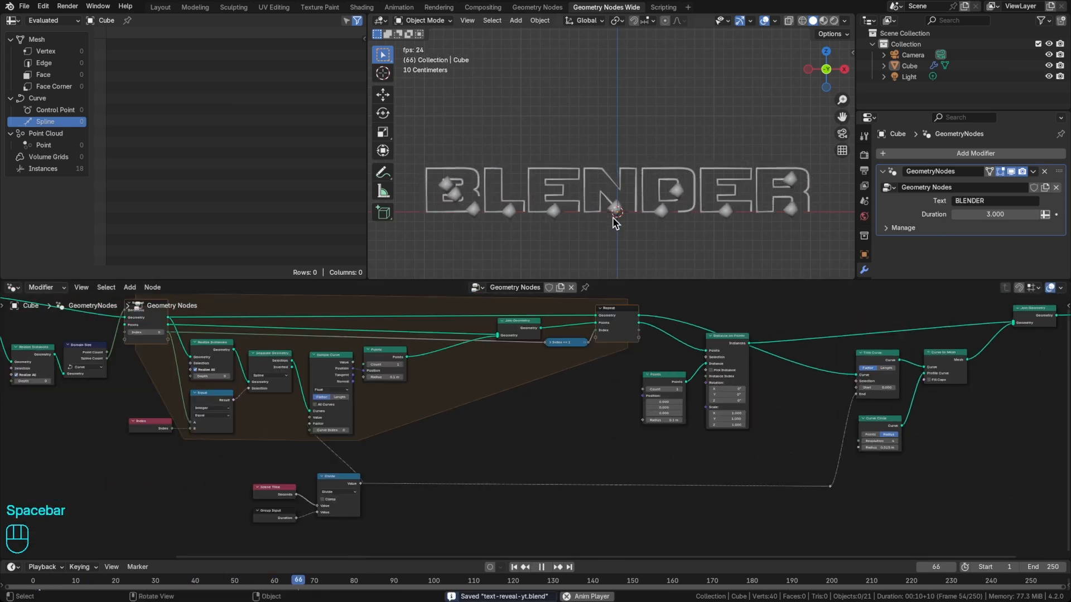
key("space")
key("shift+Left")
key("space")
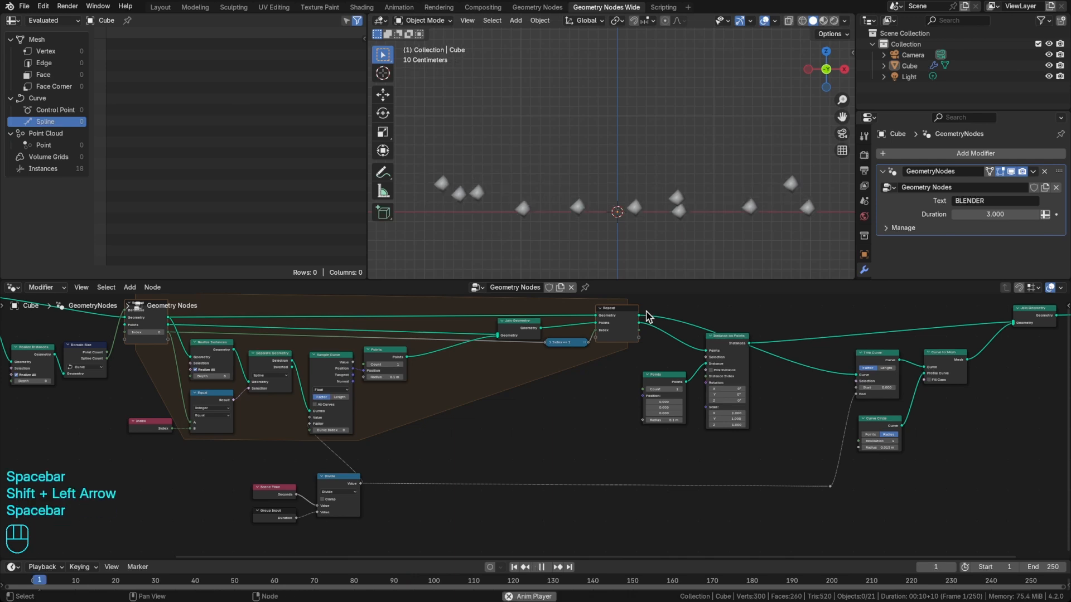
key("super+s")
Step: Replace the Points node feeding Instance on Points with an Ico Sphere whose Mesh goes into Instance
scroll(769, 413, "up", 1)
left_click_drag(725, 337, 753, 372)
left_click(649, 371)
scroll(650, 370, "up", 2)
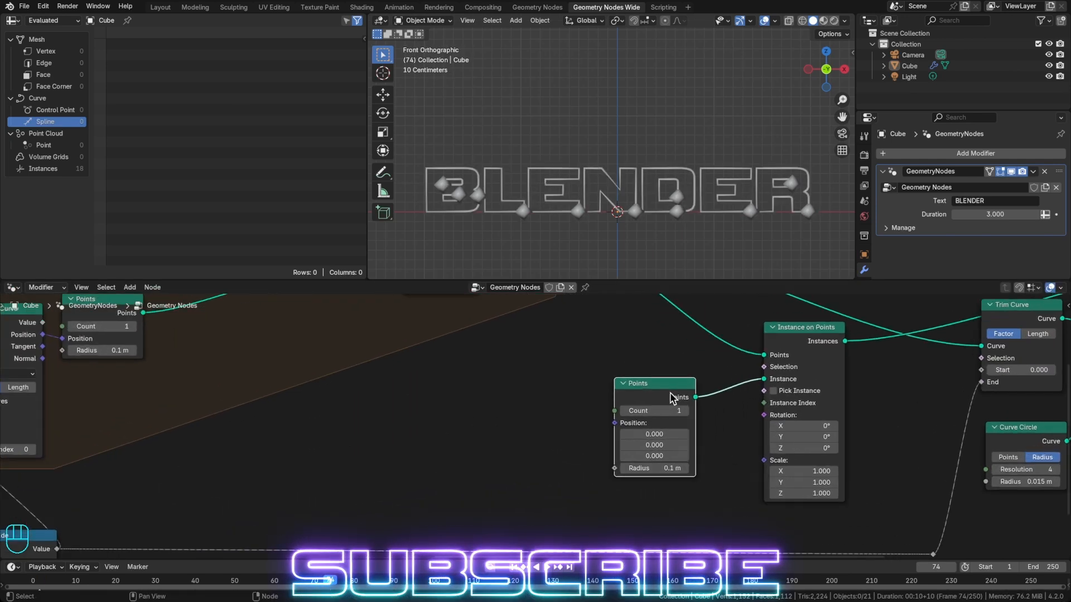
key("x")
key("shift+a")
type("ico")
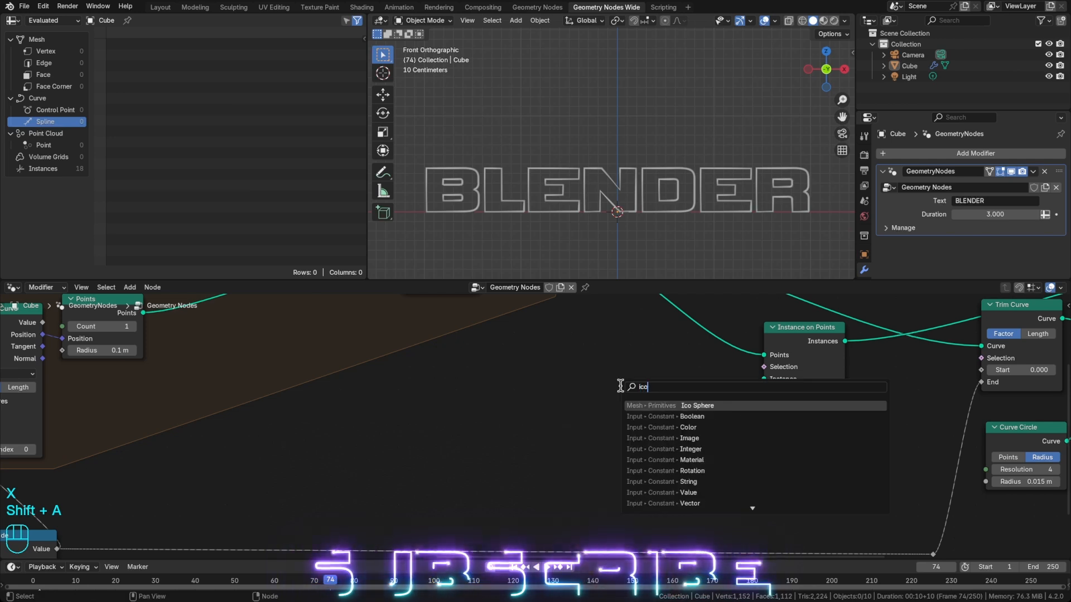
key("Return")
left_click(659, 381)
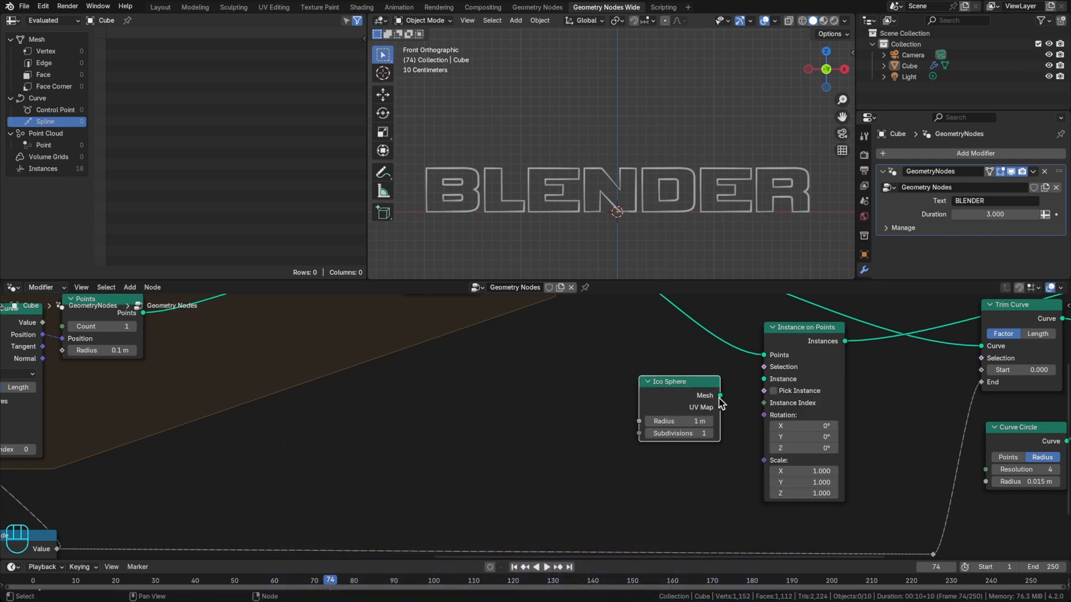
left_click_drag(720, 395, 763, 379)
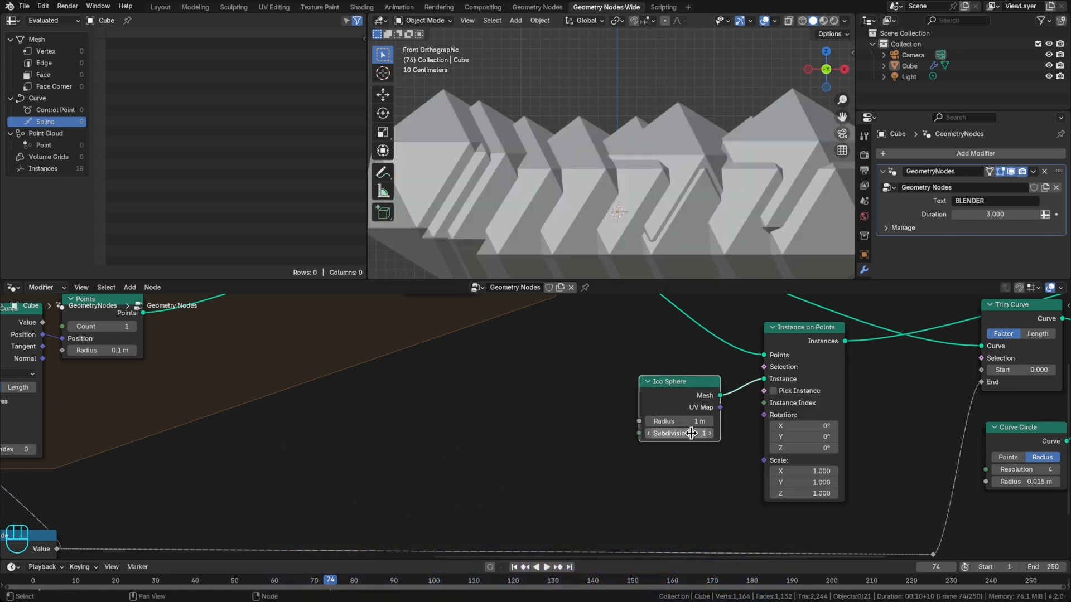
Step: Set the Ico Sphere's radius to 0.02 m
left_click(675, 421)
type("0.1")
key("Return")
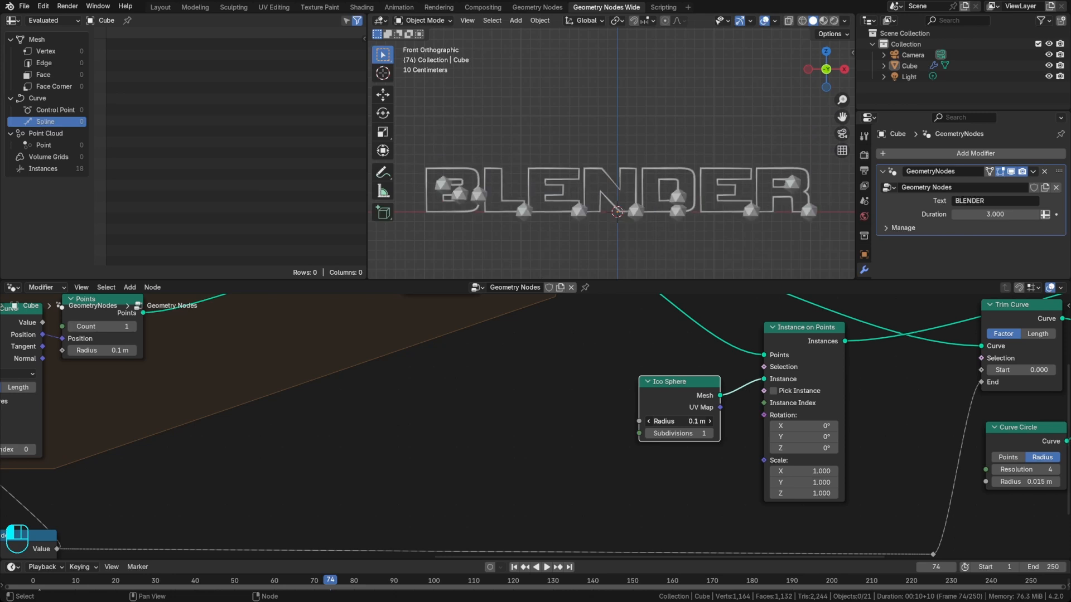
mouse_move(676, 422)
left_mouse_down("shift")
mouse_move(704, 421)
mouse_move(665, 421)
left_mouse_up("shift")
left_click(679, 421)
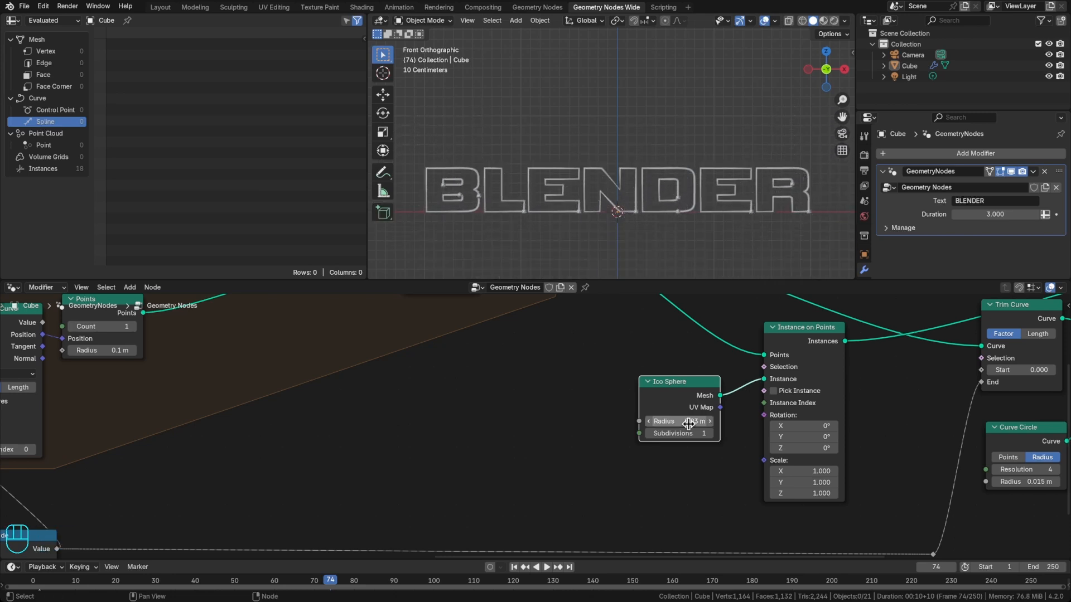
key("BackSpace")
type(".02")
key("Return")
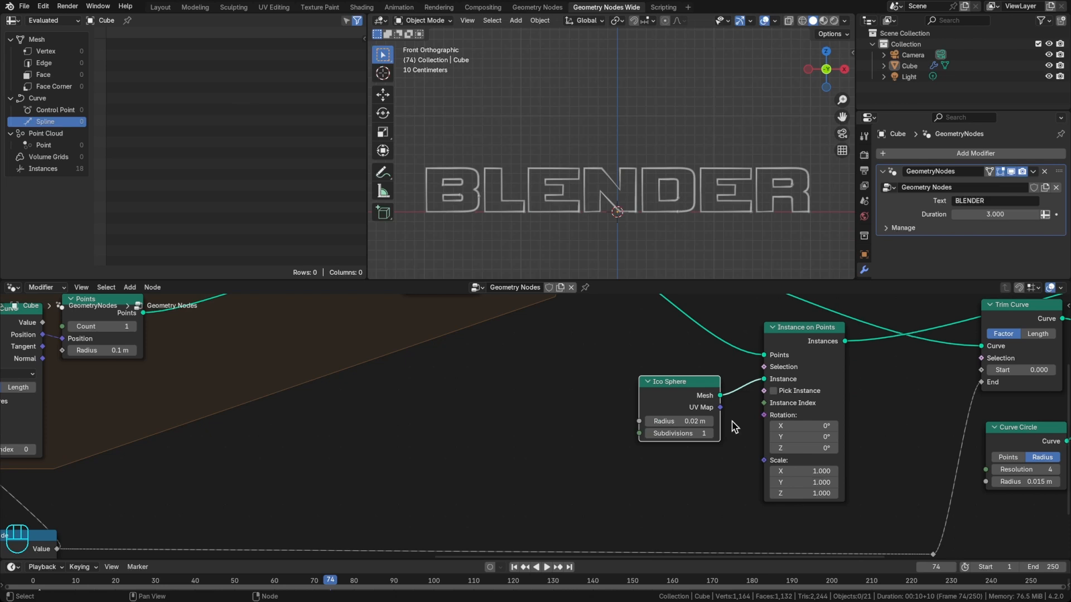
Step: Set the Ico Sphere's subdivisions to 3 and inspect the spheres on the letter outlines up close
scroll(691, 213, "up", 6)
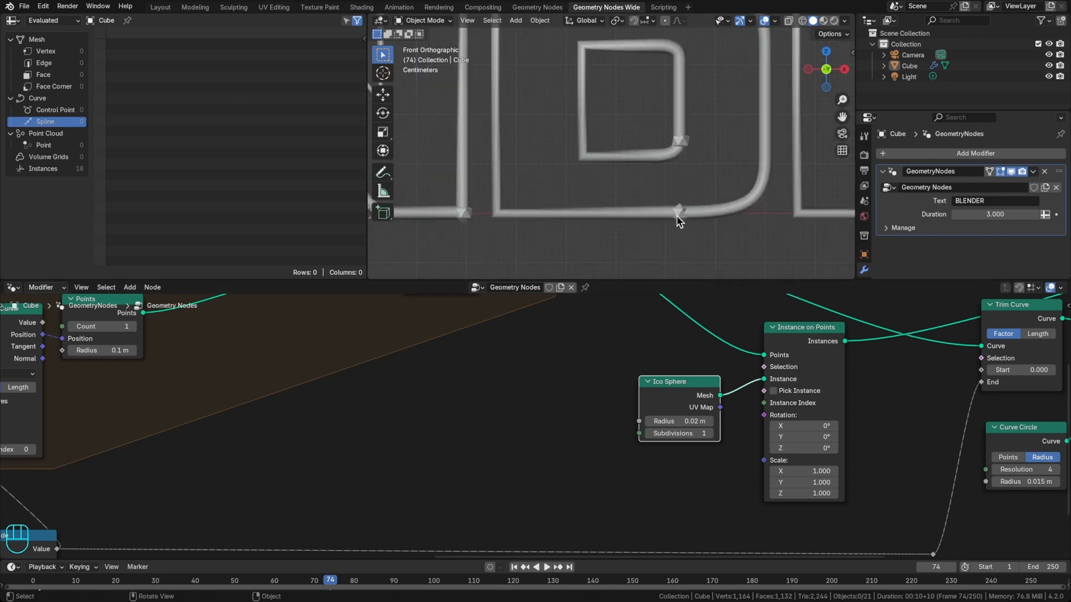
left_click(710, 433)
left_click(710, 434)
scroll(686, 216, "down", 3)
scroll(685, 217, "up", 6)
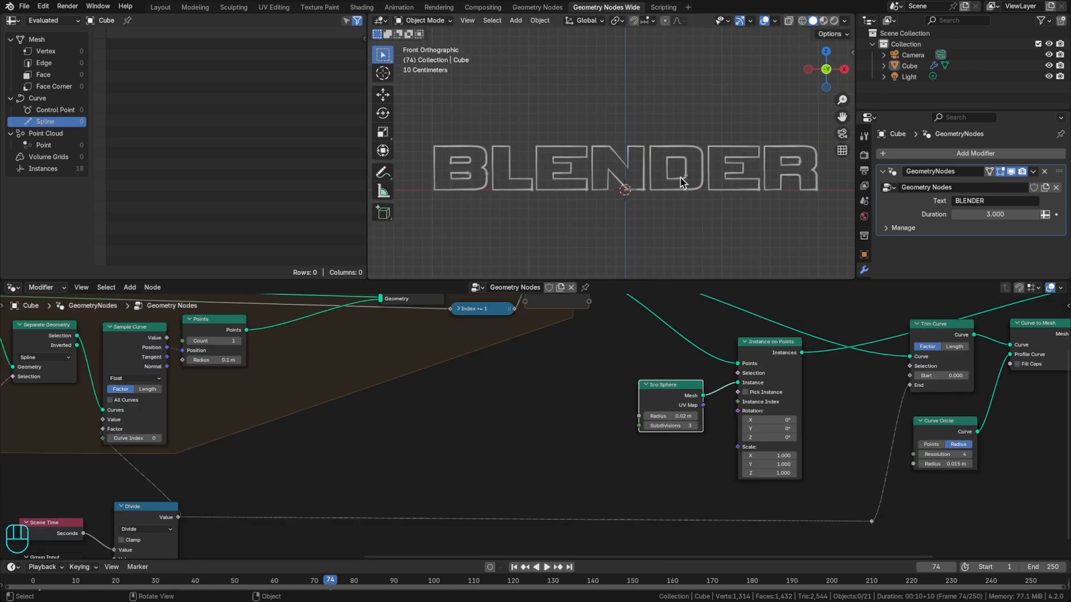
Step: Rearrange the output nodes, making room before Join Geometry and placing the Trim Curve and Curve to Mesh branch below the Instance on Points branch
middle_click_drag(811, 415, 296, 444)
middle_click_drag(727, 409, 623, 483)
left_click_drag(672, 381, 890, 388)
left_click_drag(567, 377, 594, 367)
middle_click_drag(465, 449, 678, 428)
left_click_drag(546, 415, 543, 484)
left_click_drag(368, 484, 389, 396)
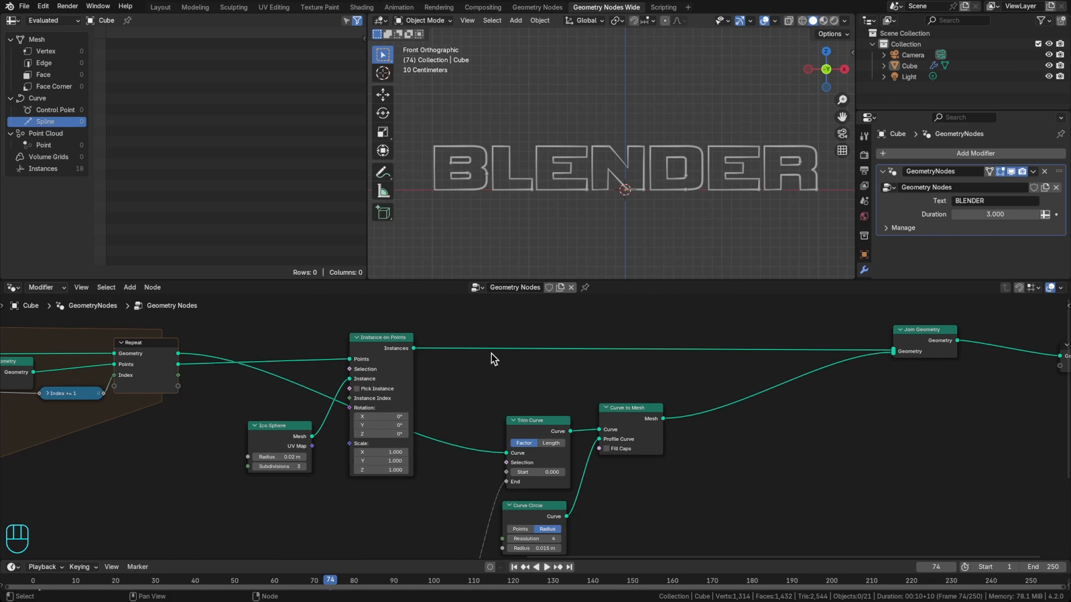
left_click_drag(635, 419, 642, 435)
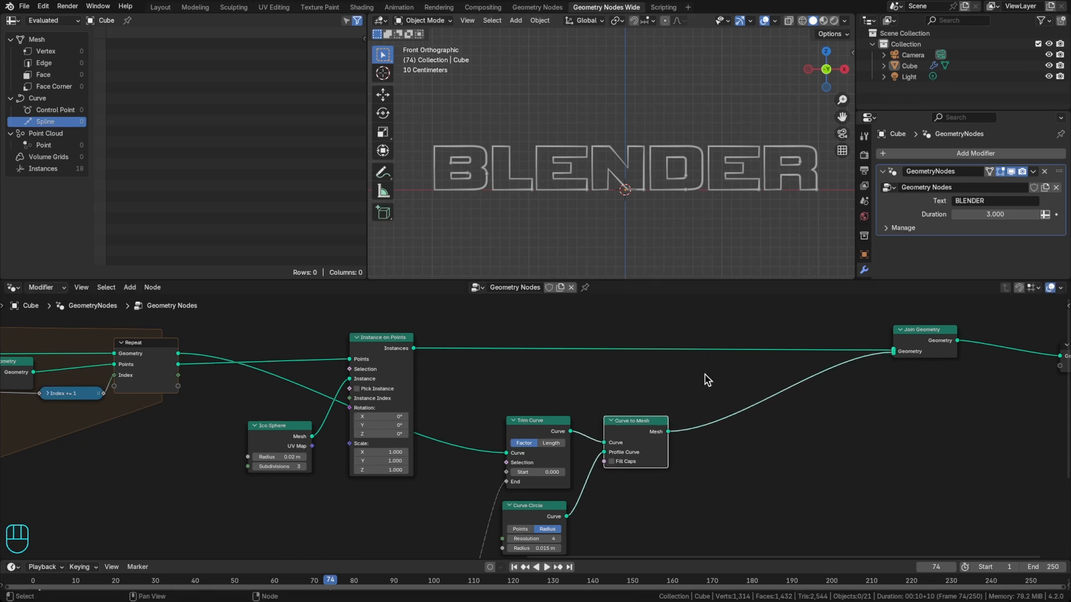
Step: Insert a Set Material node between Instance on Points and Join Geometry, and a duplicate of it after Curve to Mesh
key("shift+a")
type("setmat")
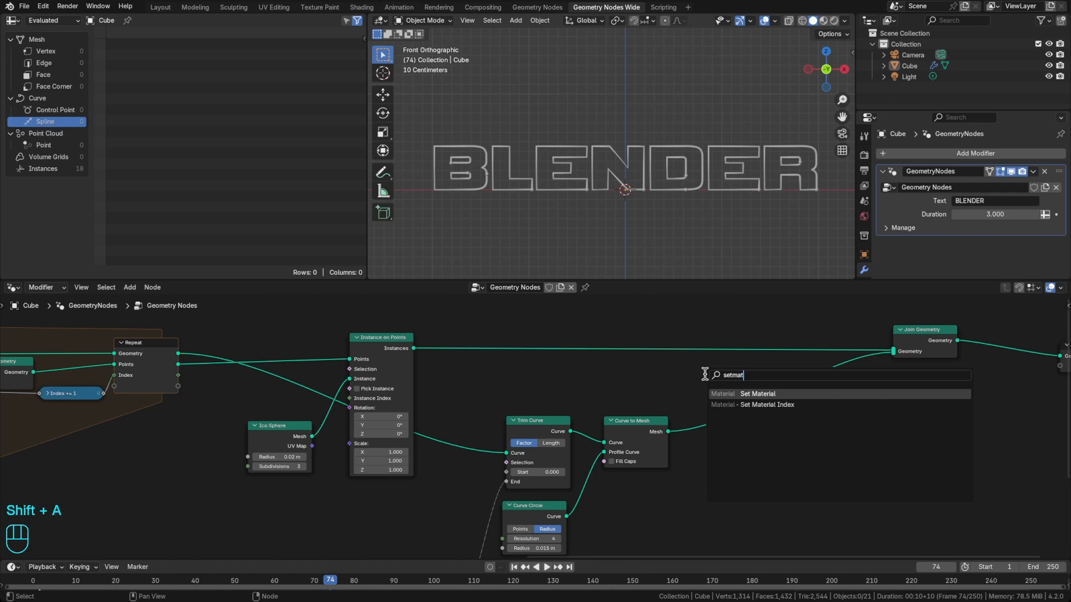
key("Return")
left_click(742, 340)
key("shift+d")
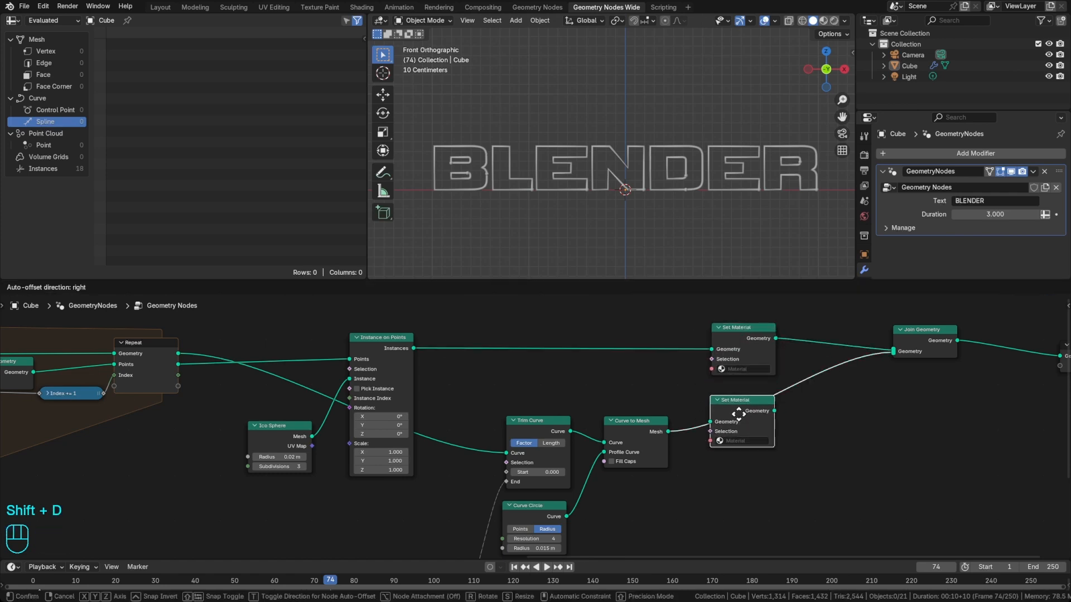
left_click(740, 412)
middle_click_drag(835, 443, 755, 449)
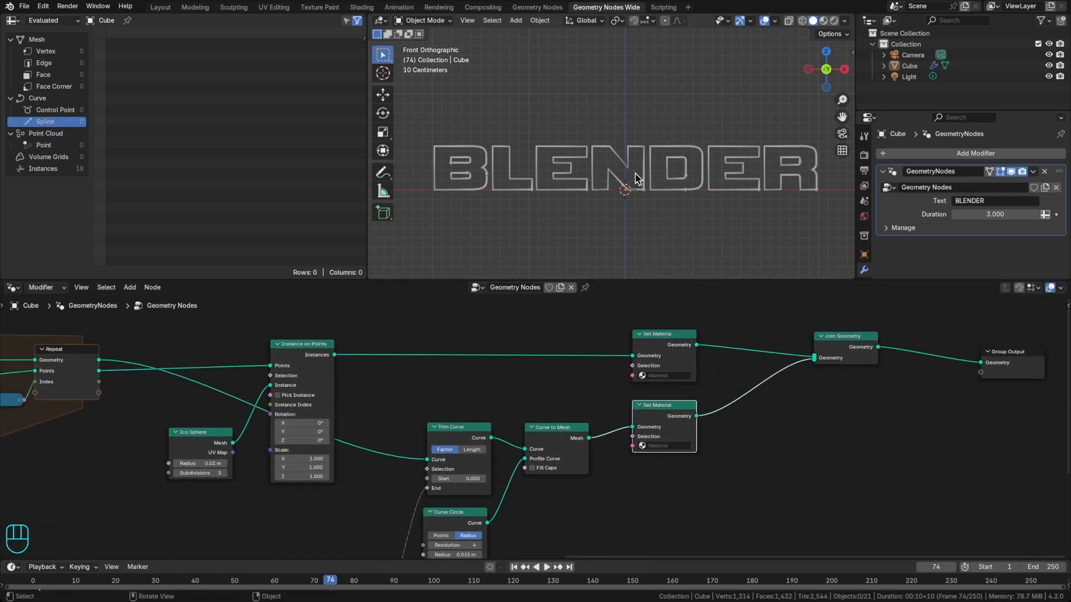
Step: In the Shading workspace, set the viewport's World Opacity to 0 and enable Scene World and Scene Lights
left_click(361, 8)
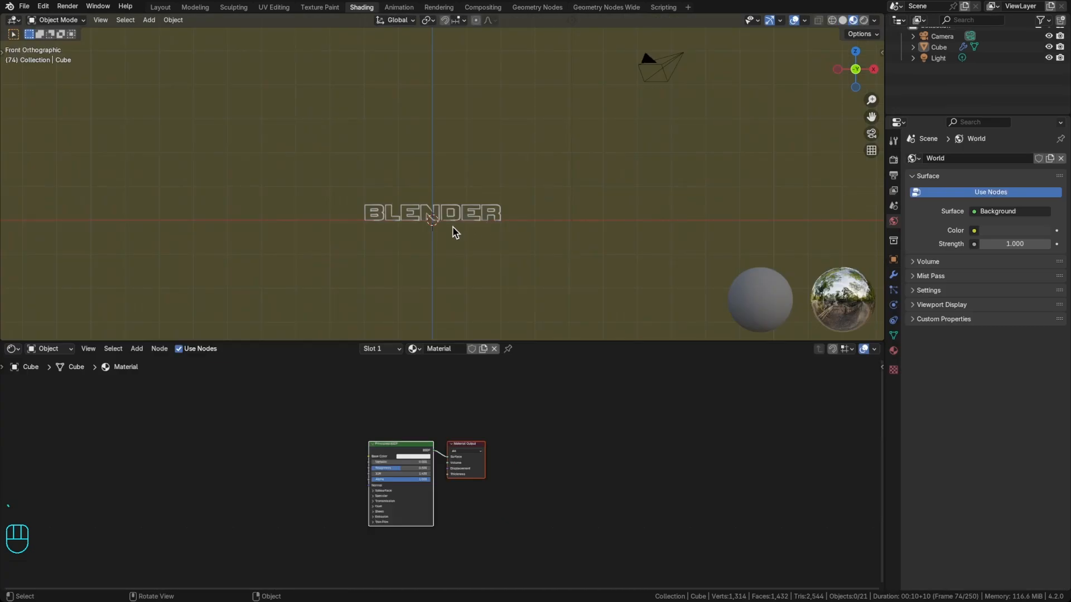
middle_click_drag(419, 219, 495, 211, "shift")
scroll(493, 215, "up", 4)
left_click(873, 21)
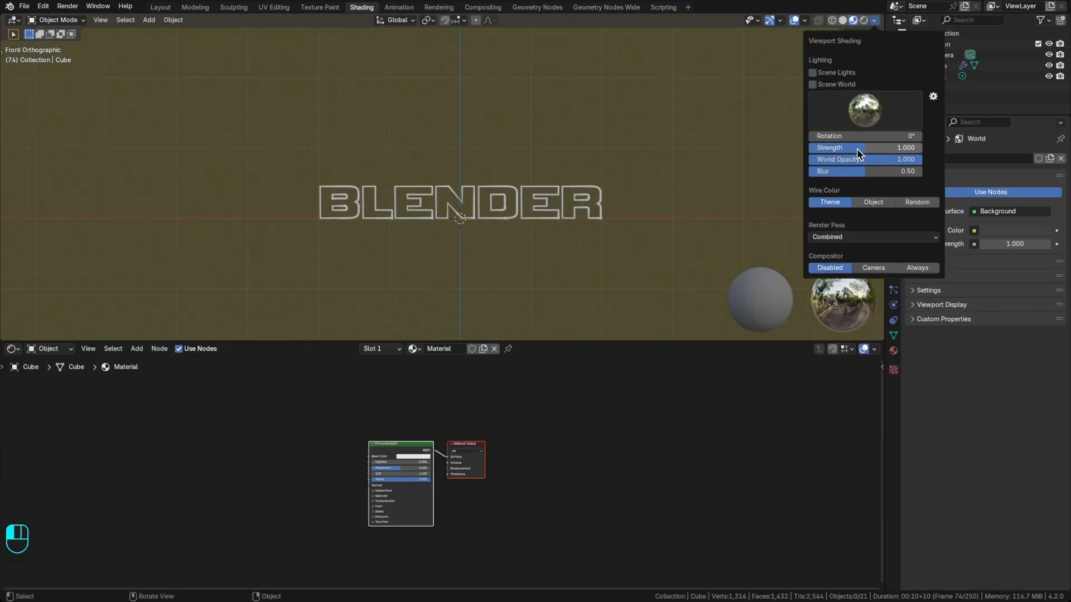
left_click_drag(892, 160, 816, 162)
left_click(874, 22)
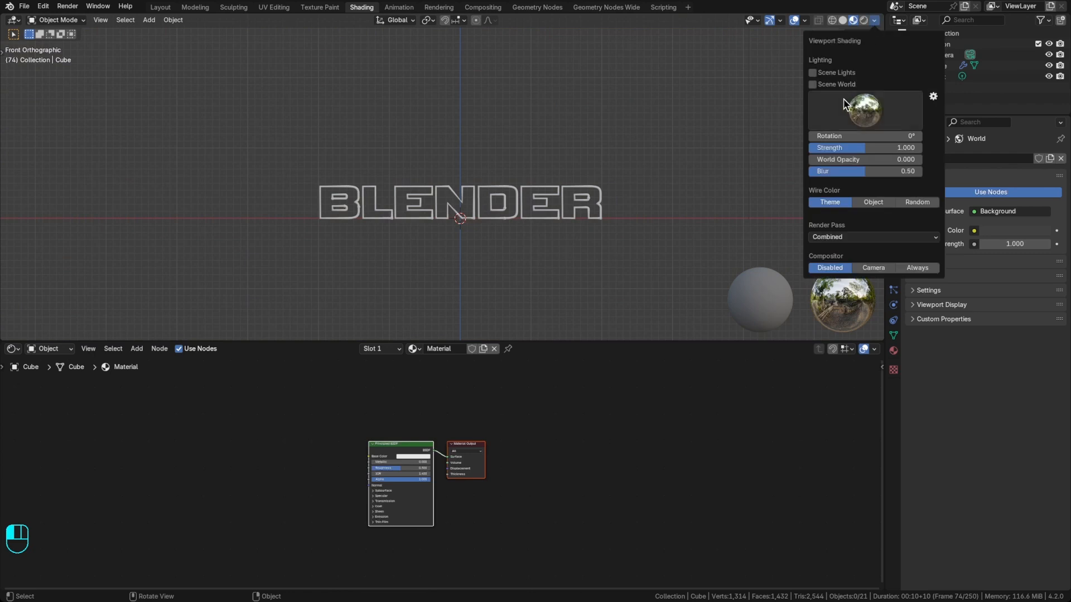
left_click(830, 85)
left_click(834, 73)
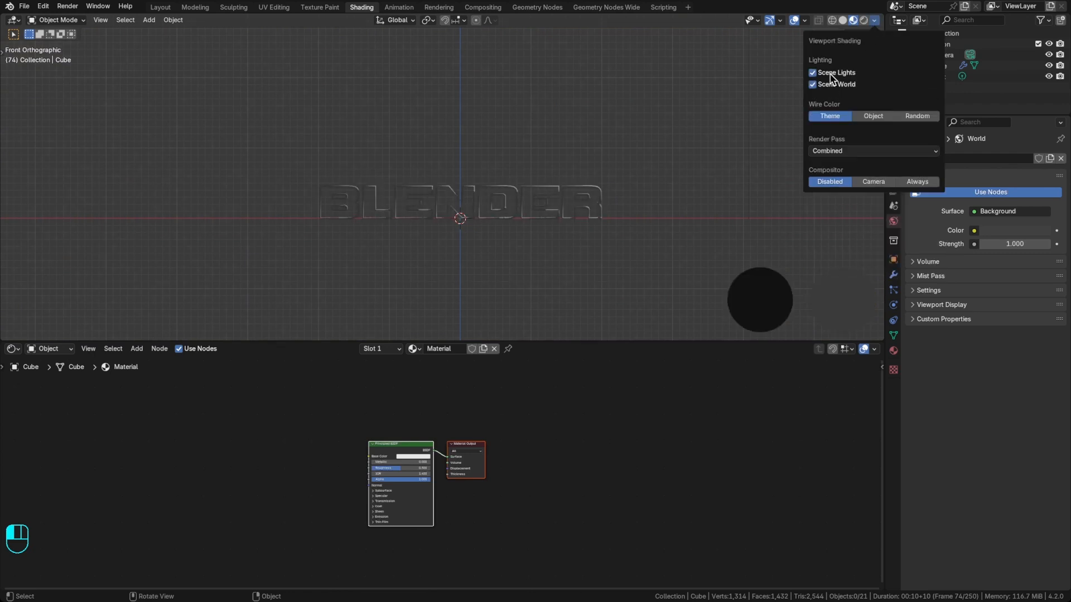
Step: Delete the Light object from the scene
left_click(1048, 76)
left_click(980, 80)
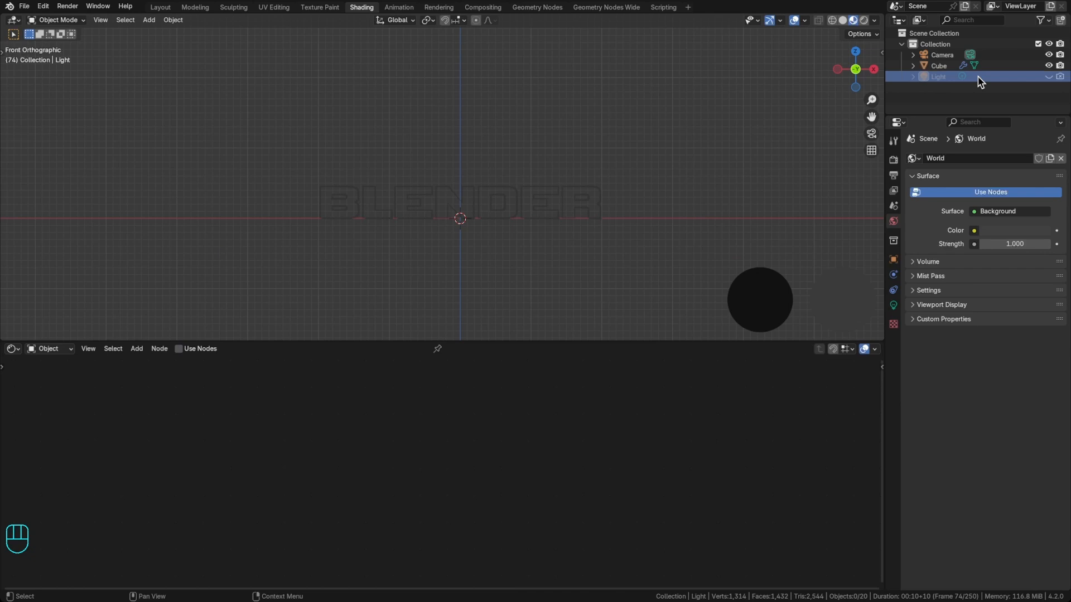
key("x")
Step: Select the text object and rename its material to Outline
left_click(545, 218)
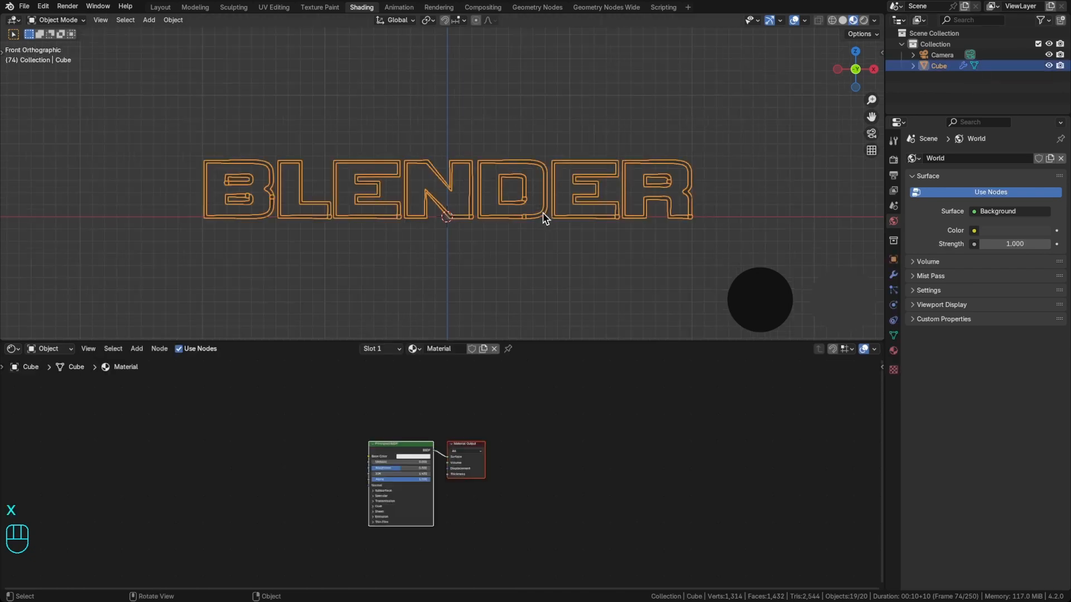
middle_click_drag(489, 456, 586, 424)
scroll(540, 435, "up", 8)
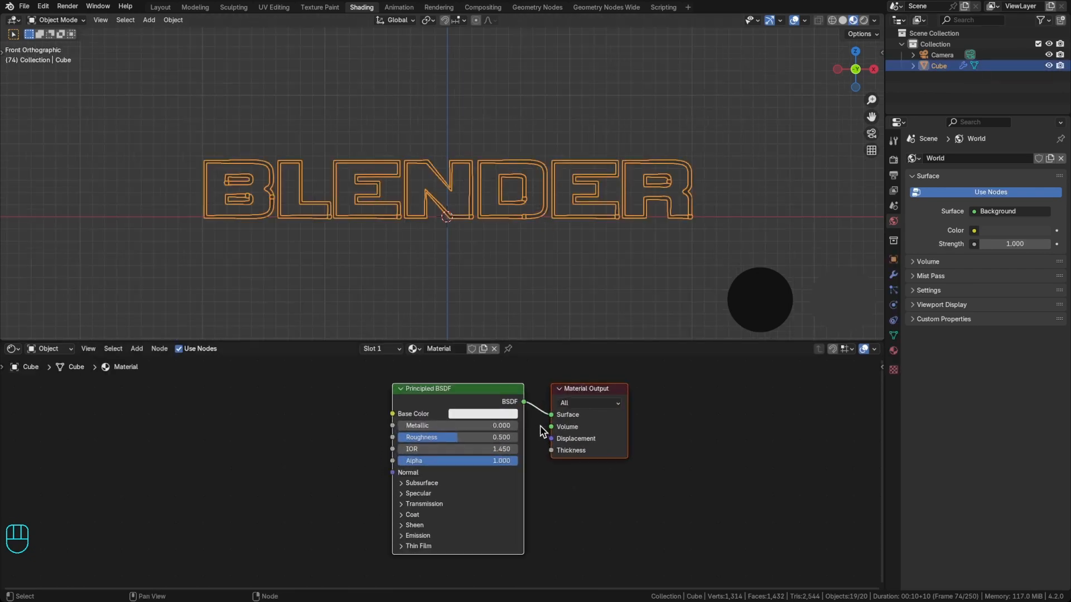
middle_click_drag(544, 392, 532, 413)
type("Outline")
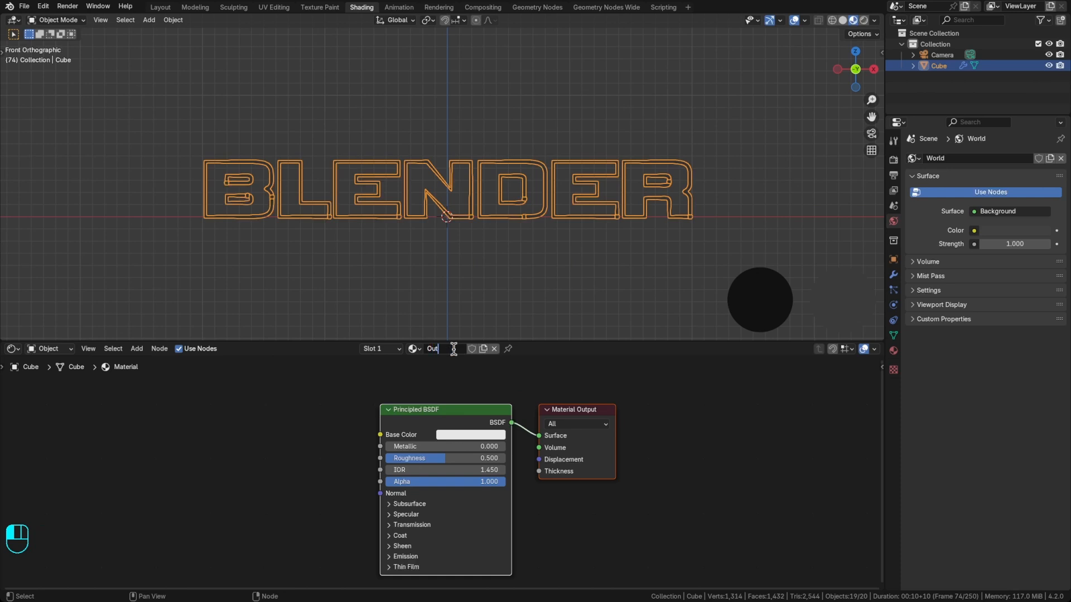
key("Return")
middle_click_drag(463, 410, 510, 399)
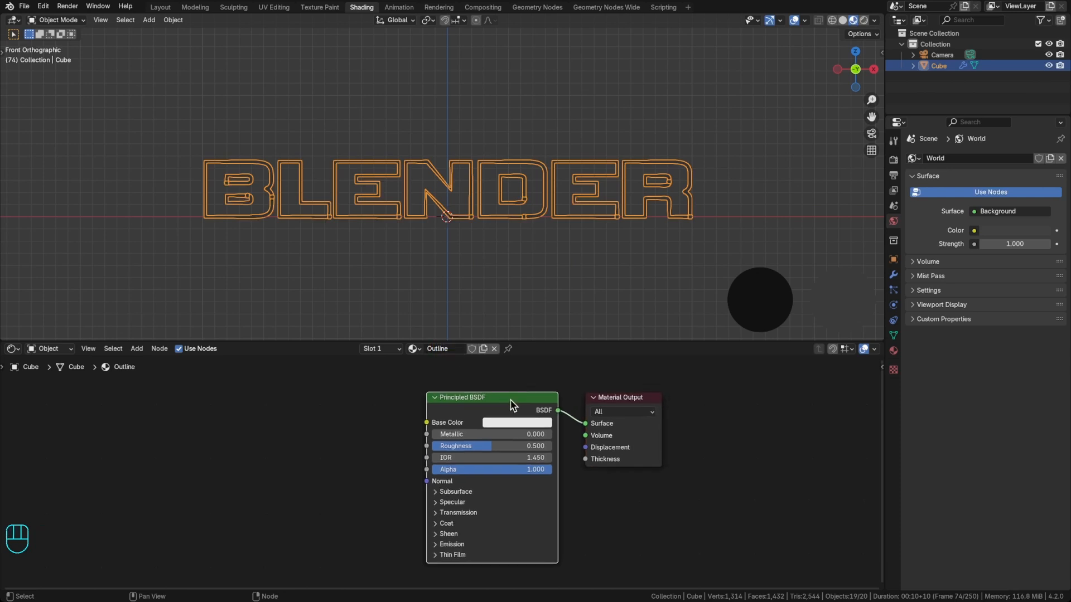
Step: Replace the Outline material's Principled BSDF with an Emission shader of strength 20, linked to the Material Output's Surface
key("x")
key("shift+a")
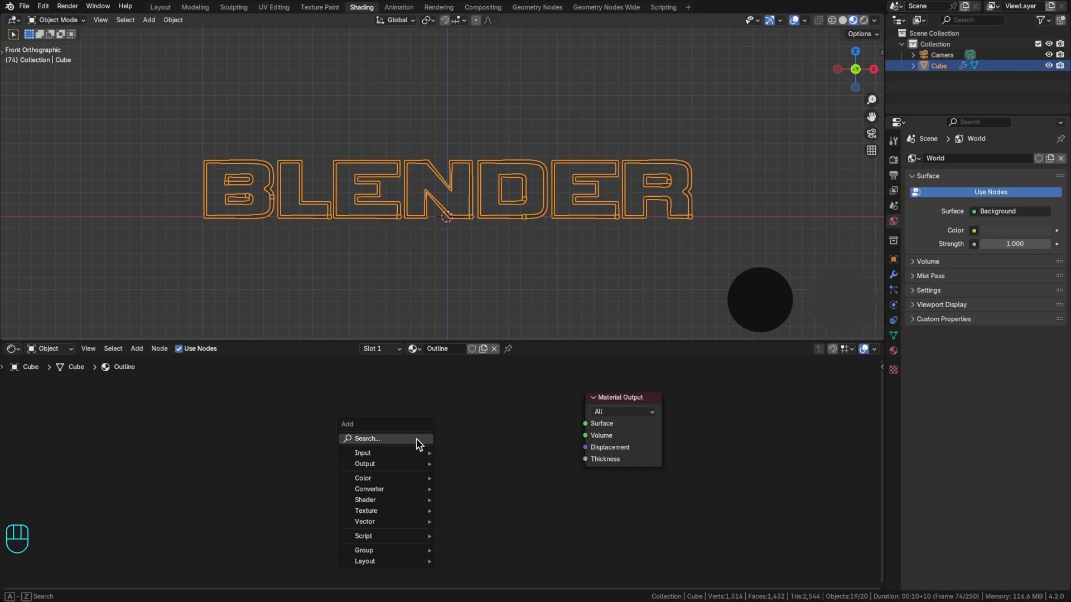
type("emis")
key("Return")
left_click(457, 404)
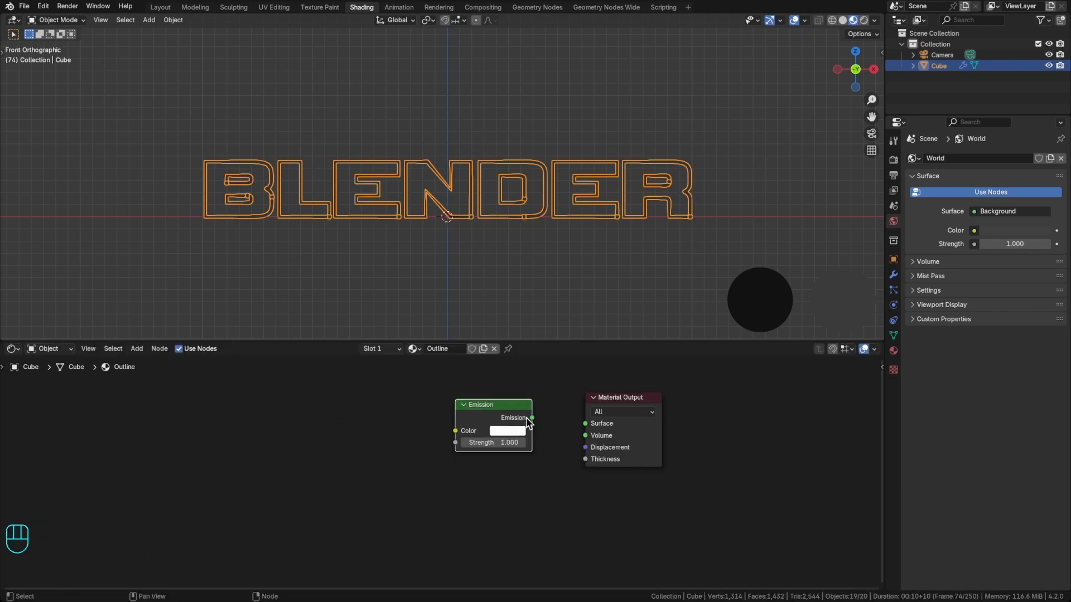
left_click_drag(531, 418, 585, 424)
left_click(499, 441)
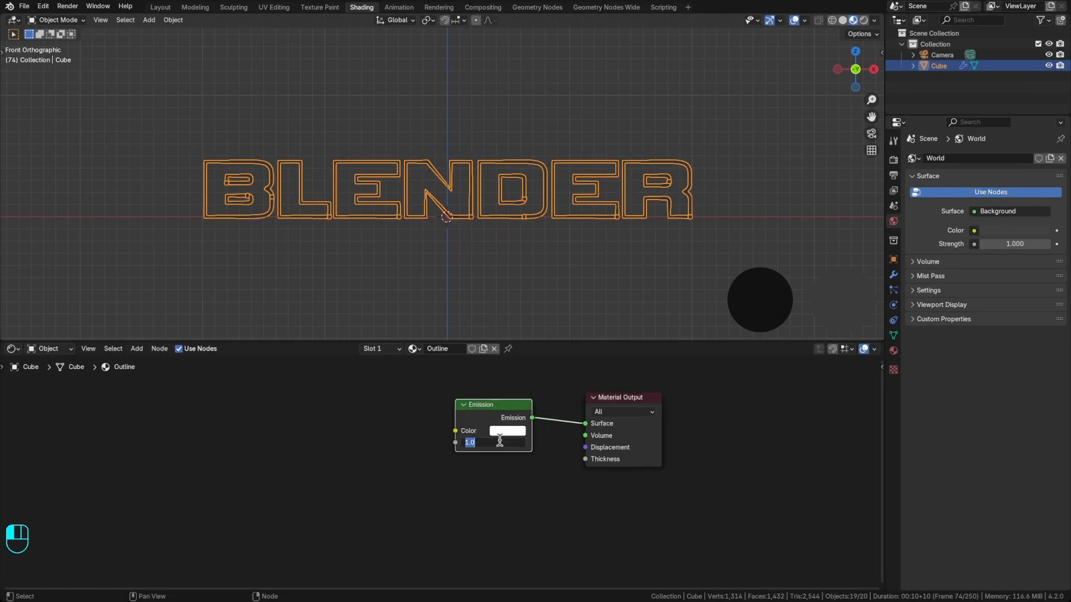
type("20")
key("Return")
key("z")
Step: Assign the Outline material to the Set Material node after Curve to Mesh and save the file
left_click(595, 8)
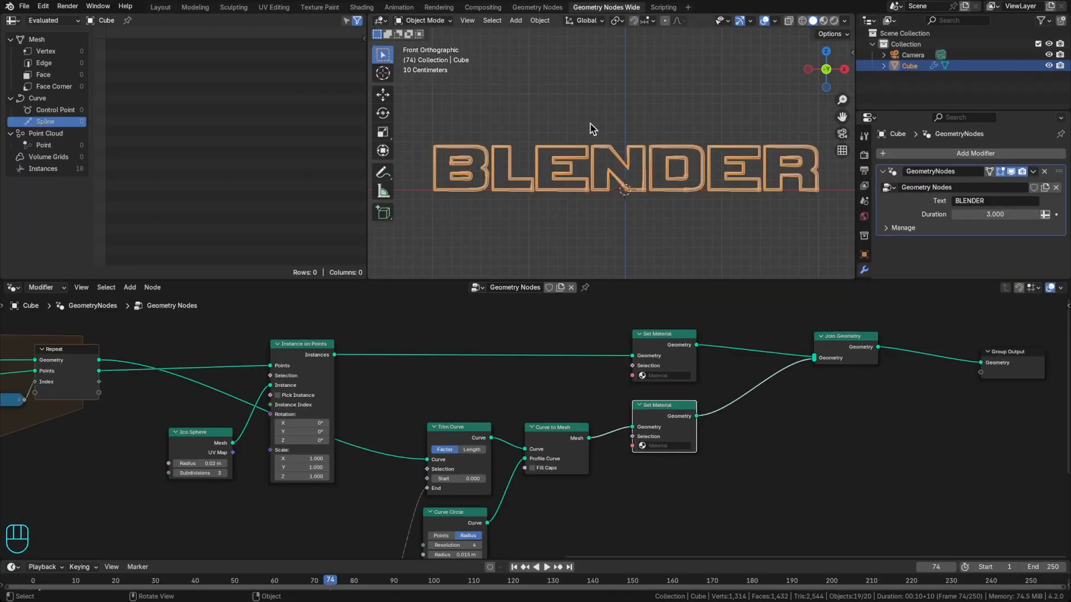
left_click(665, 446)
left_click(663, 465)
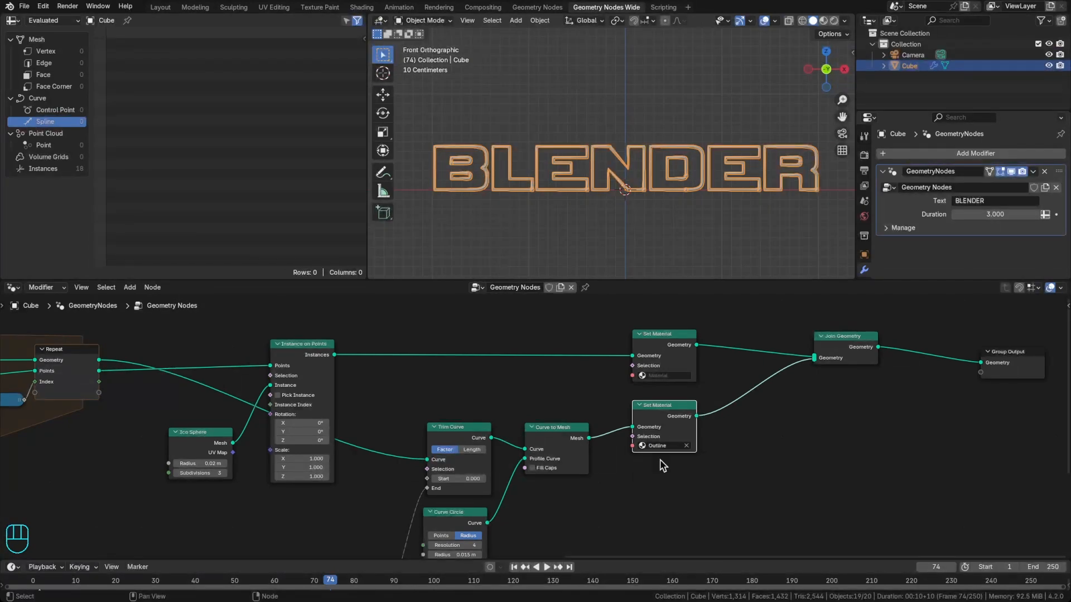
left_click(361, 8)
key("super+s")
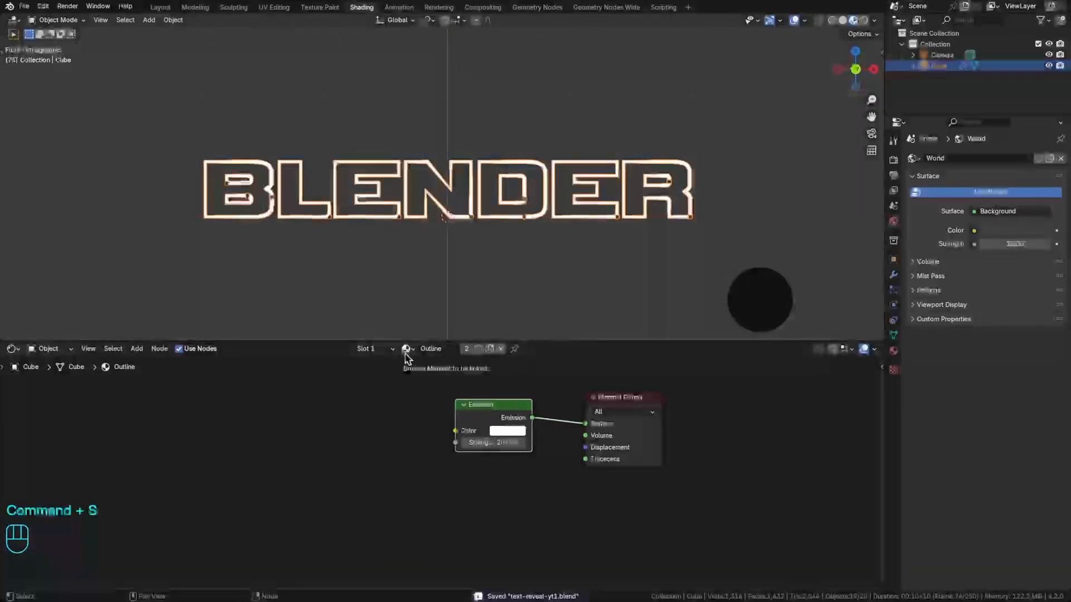
Step: Create a new material in a second slot and replace its Principled BSDF with an Emission shader linked to Surface
left_click(389, 349)
left_click(434, 370)
left_click(460, 348)
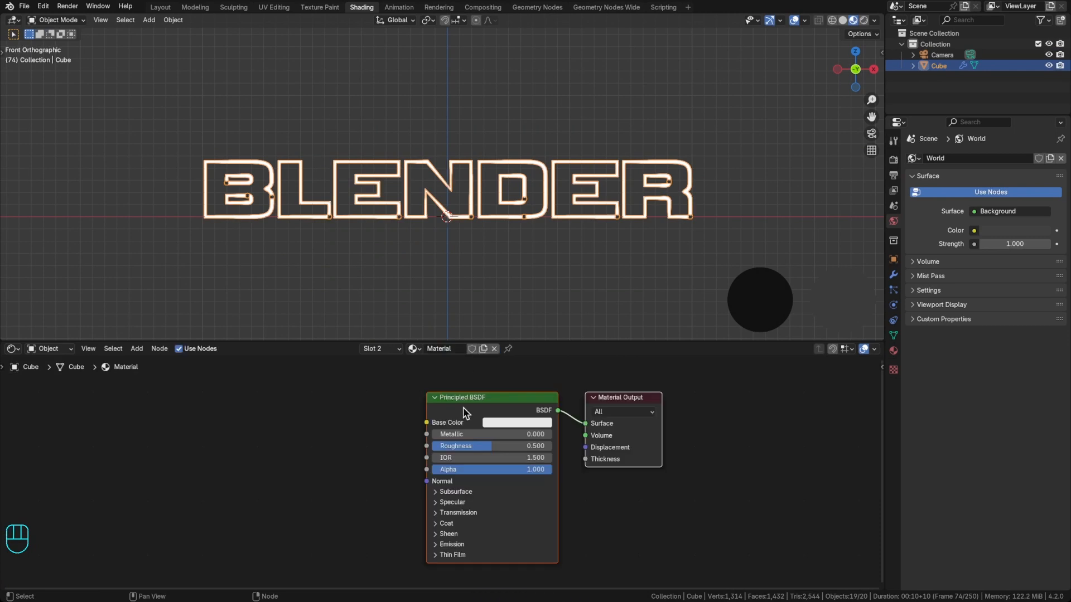
key("x")
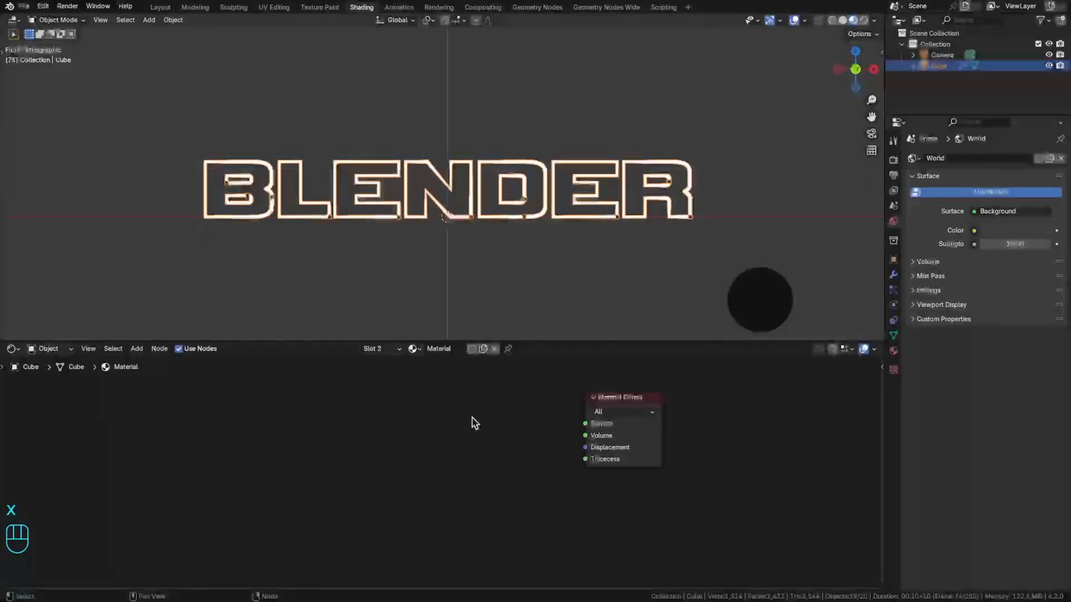
key("shift+a")
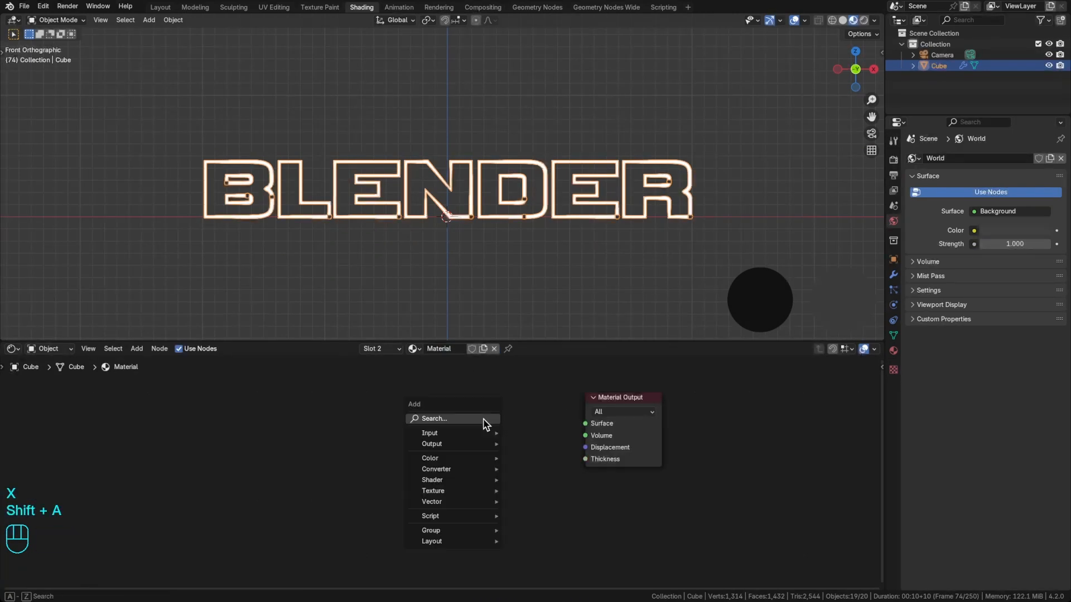
type("em")
key("Return")
left_click(477, 399)
left_click_drag(553, 418, 584, 424)
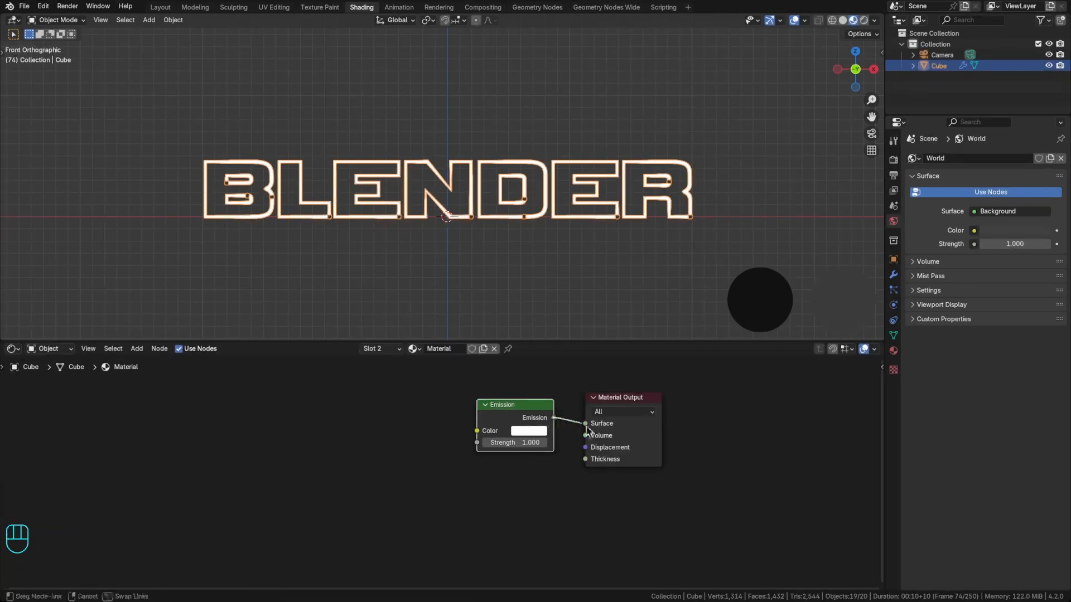
left_click_drag(508, 418, 500, 423)
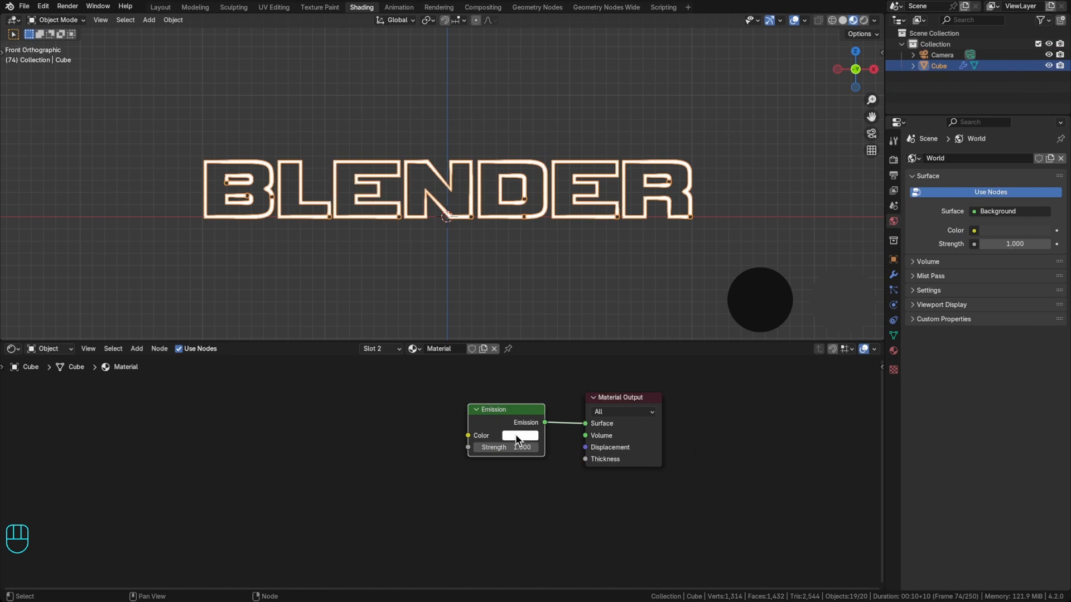
Step: Set the second material's emission strength to 30, name it Orb, and save the file
left_click(508, 447)
type("30")
key("Return")
left_click(446, 349)
type("Dib")
key("Return")
key("super+s")
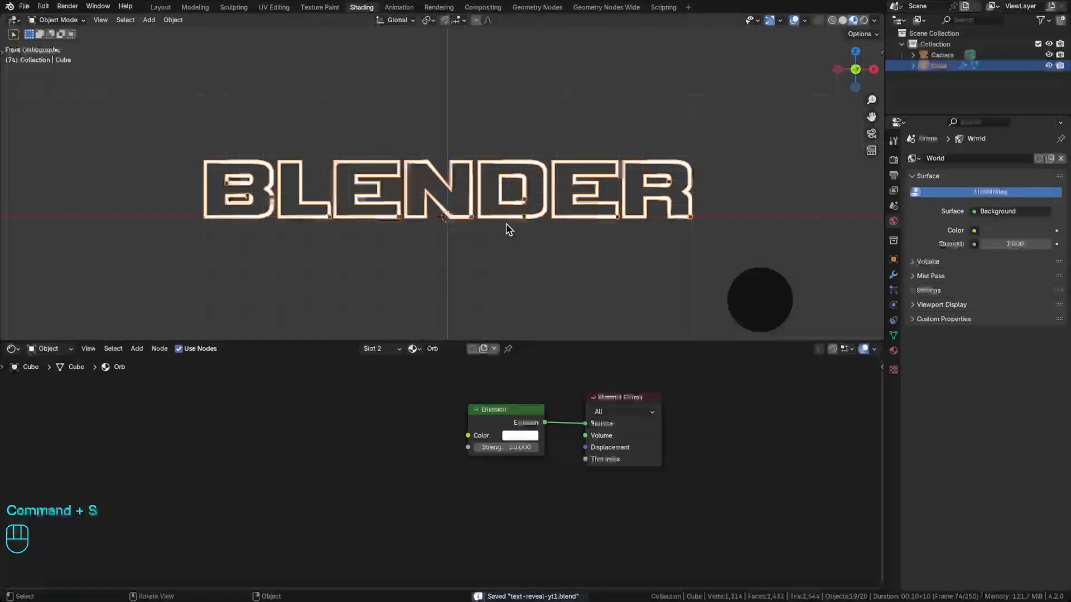
Step: Set the Outline material's emission color to a fully saturated violet-blue
left_click(399, 351)
left_click(373, 372)
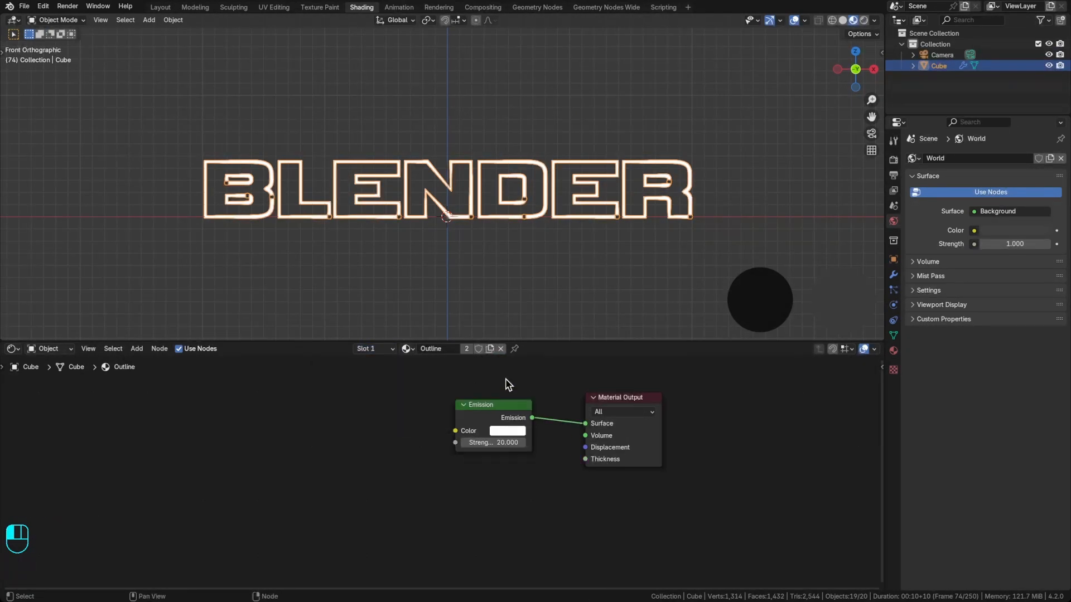
left_click(505, 431)
left_click(582, 283)
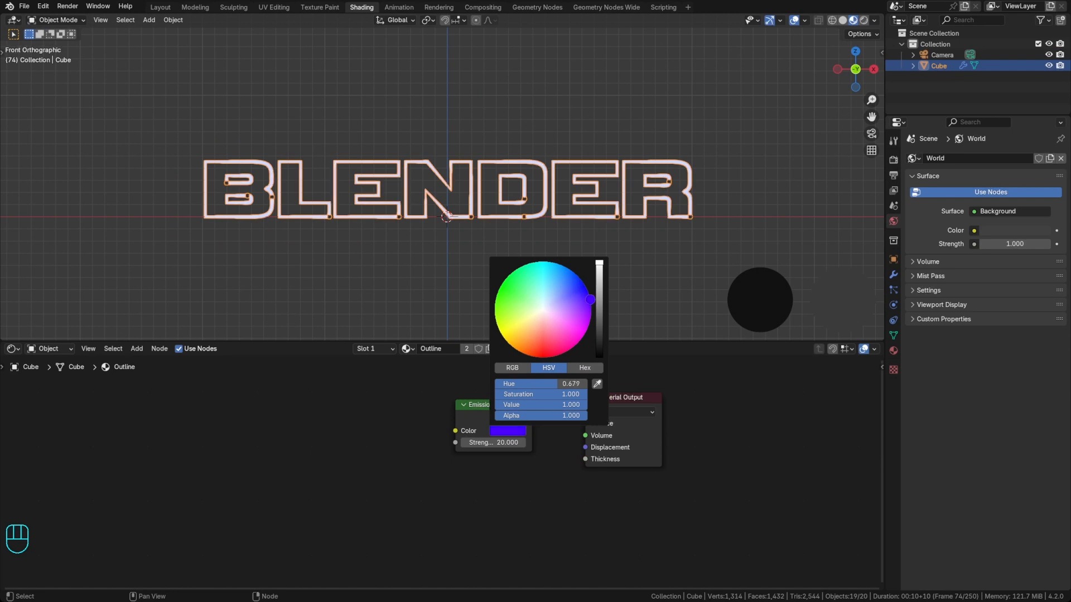
left_click_drag(590, 300, 580, 342)
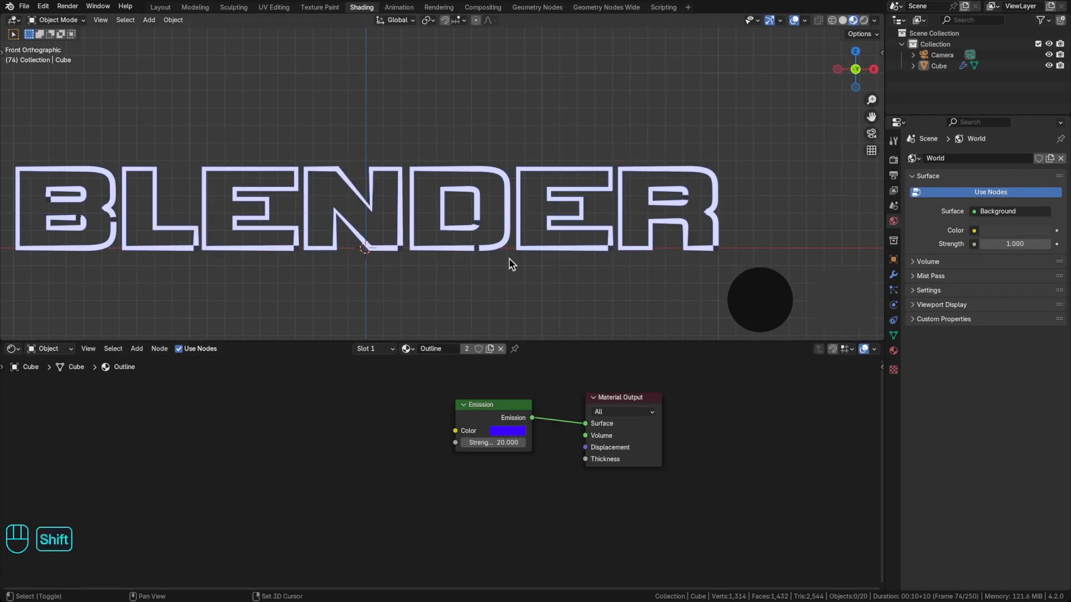
middle_click_drag(510, 259, 565, 251, "shift")
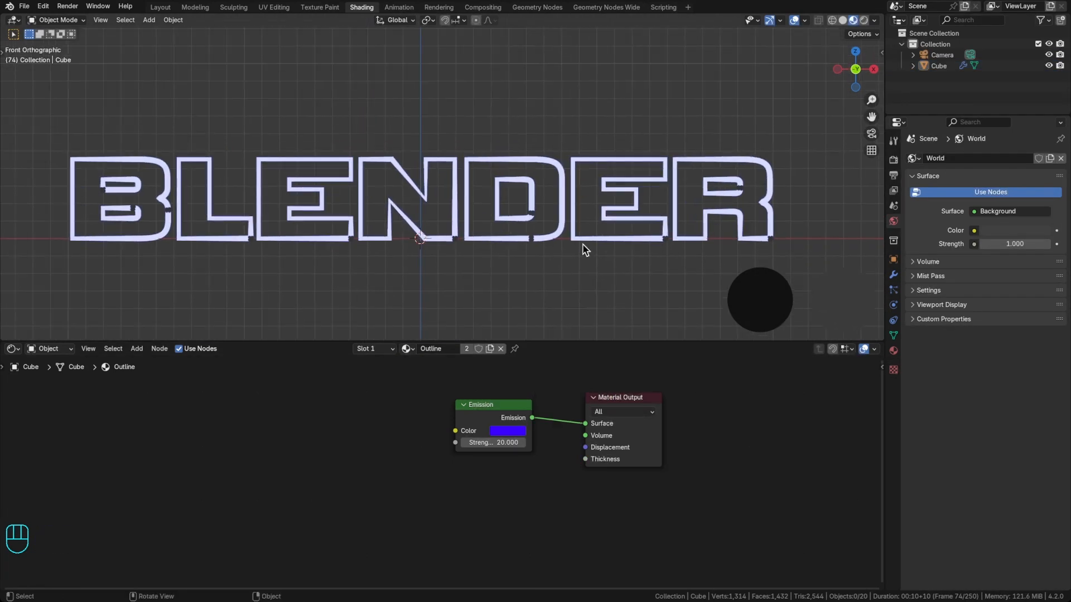
scroll(582, 243, "down", 2)
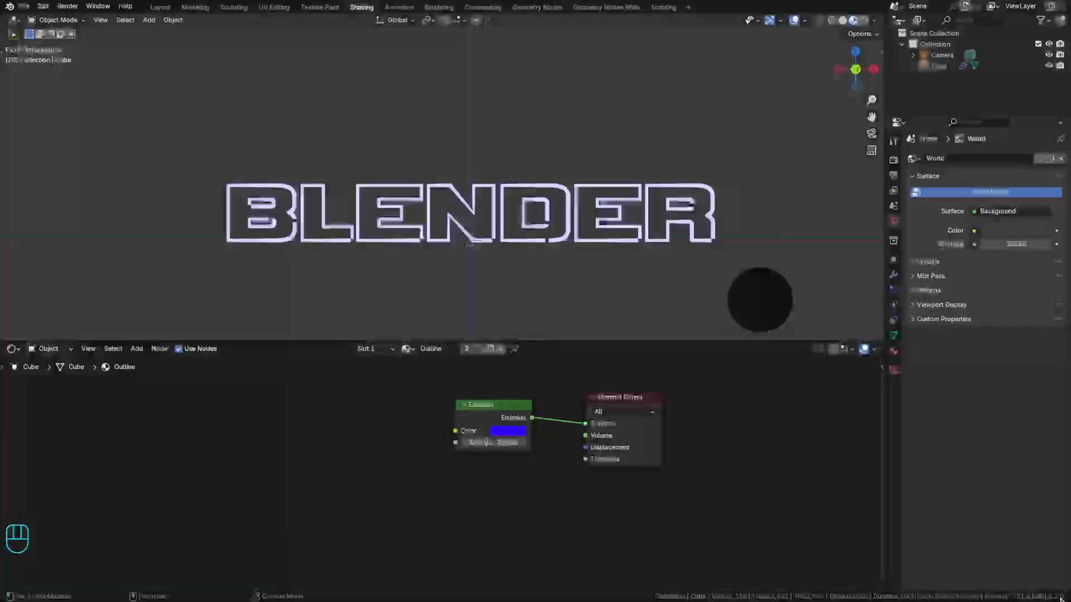
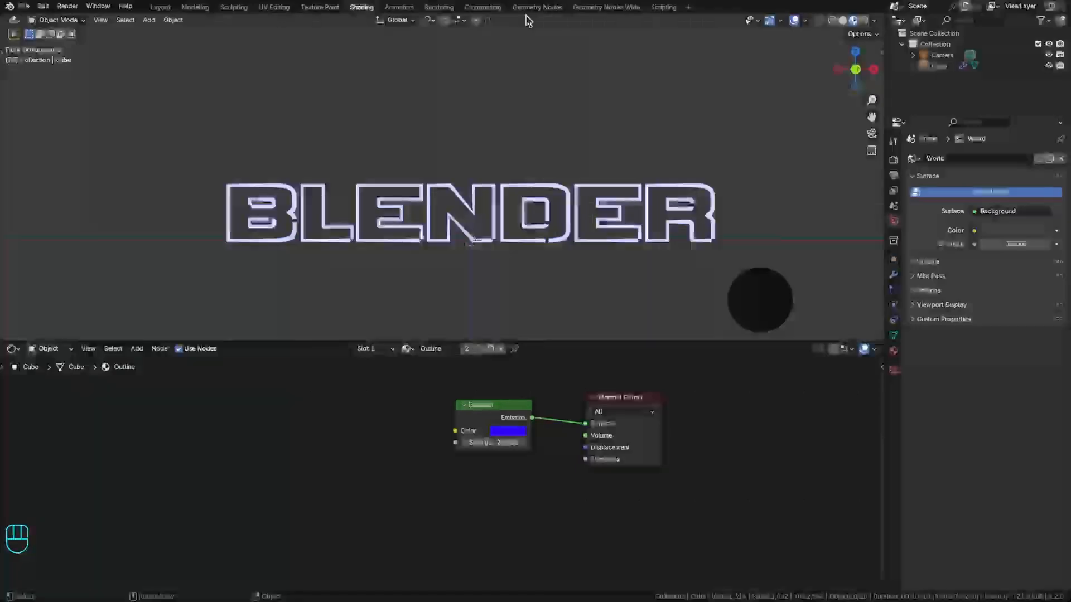
Step: Enable compositing nodes and insert a Glare node between Render Layers and Composite
left_click(482, 8)
left_click(126, 21)
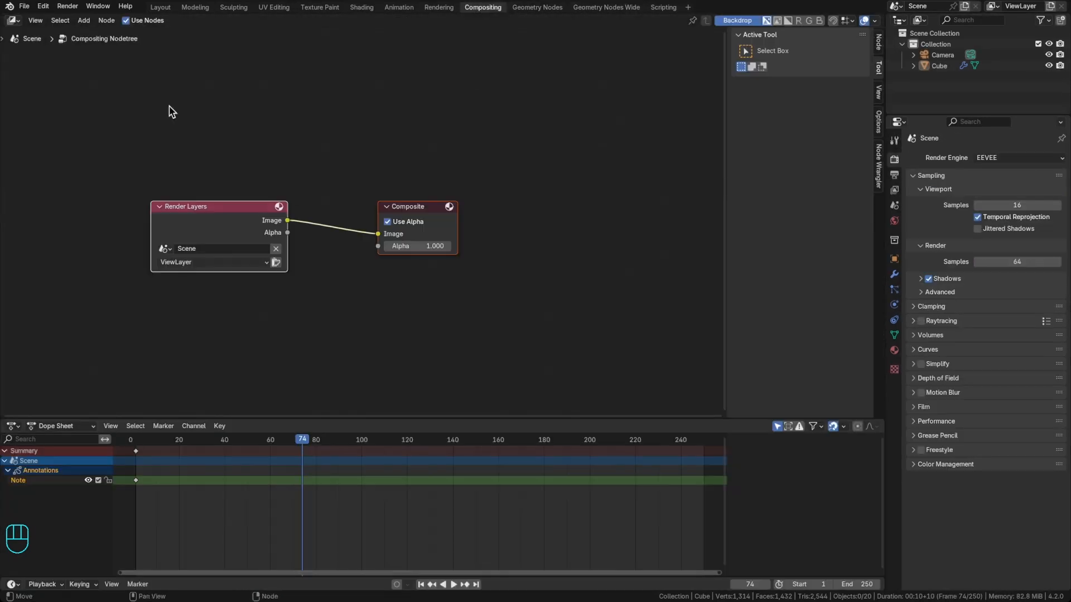
left_click_drag(413, 214, 613, 215)
key("shift+a")
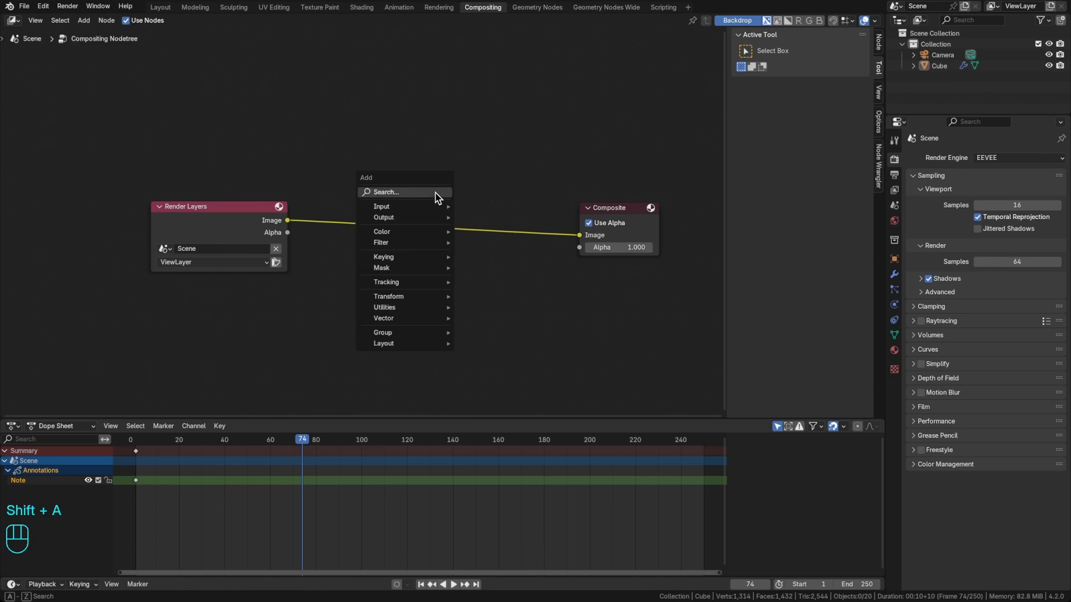
left_click(435, 192)
type("glare")
key("Return")
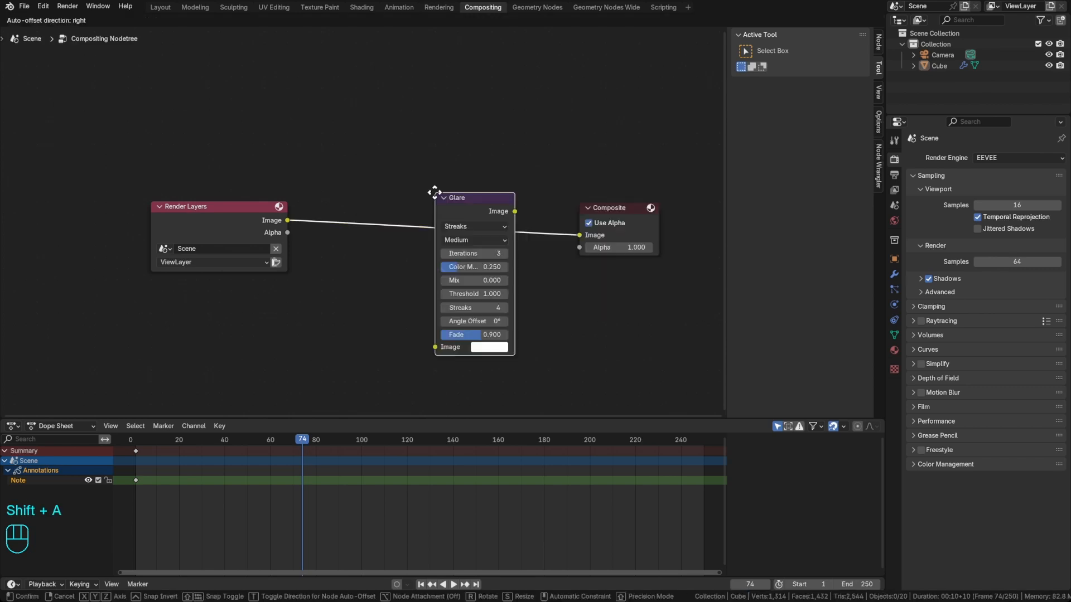
left_click(430, 231)
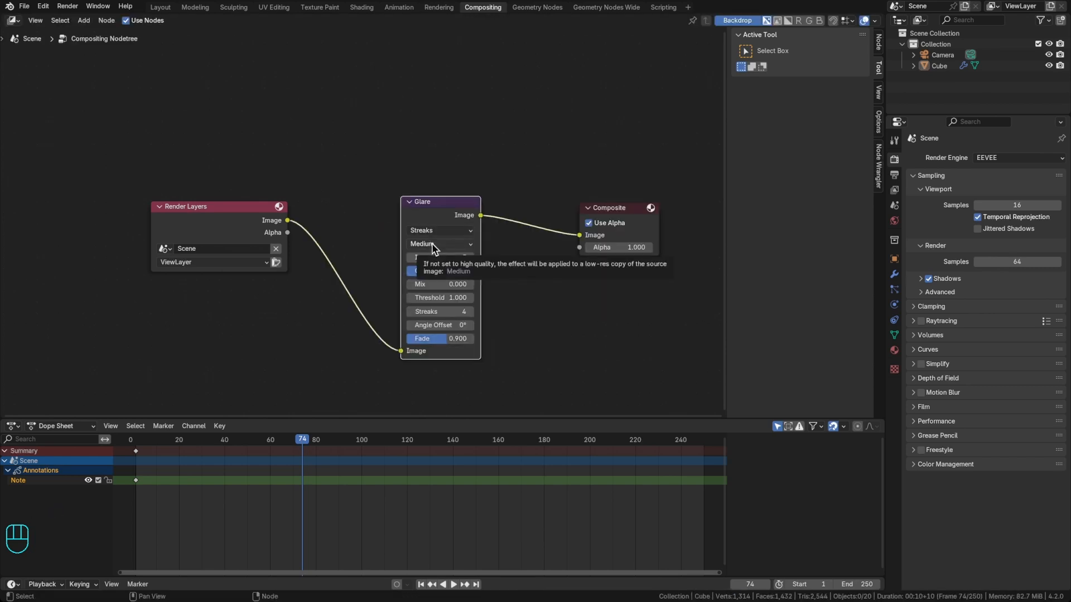
Step: Set the Glare node to Bloom with High quality and spread the compositor nodes apart
left_click(432, 243)
left_click(434, 271)
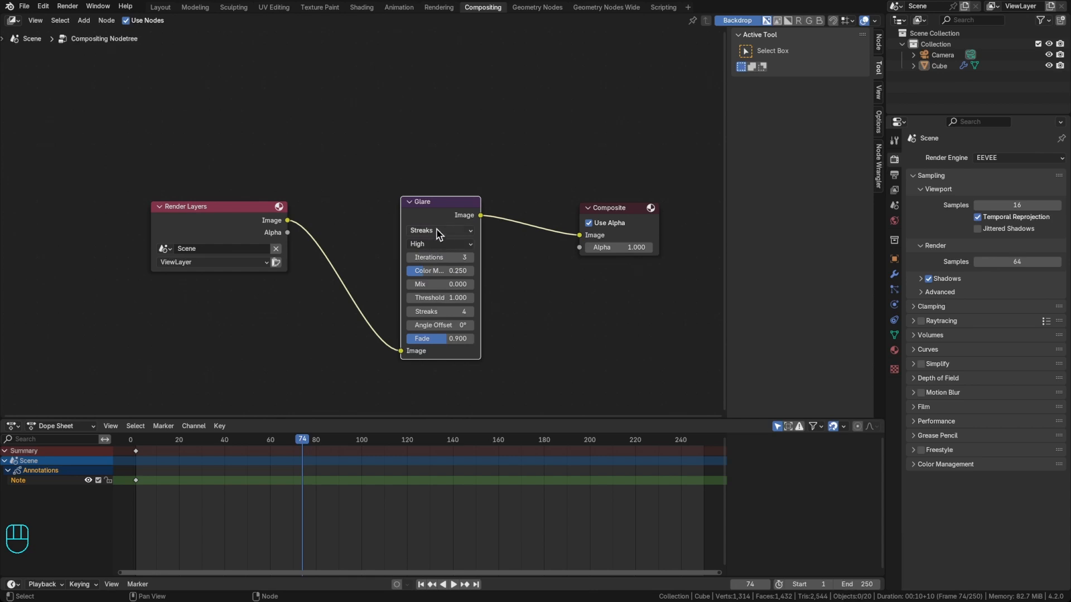
left_click(439, 235)
left_click(434, 258)
left_click_drag(445, 220, 411, 267)
left_click_drag(240, 227, 131, 299)
left_click_drag(416, 253, 318, 257)
left_click_drag(636, 212, 640, 234)
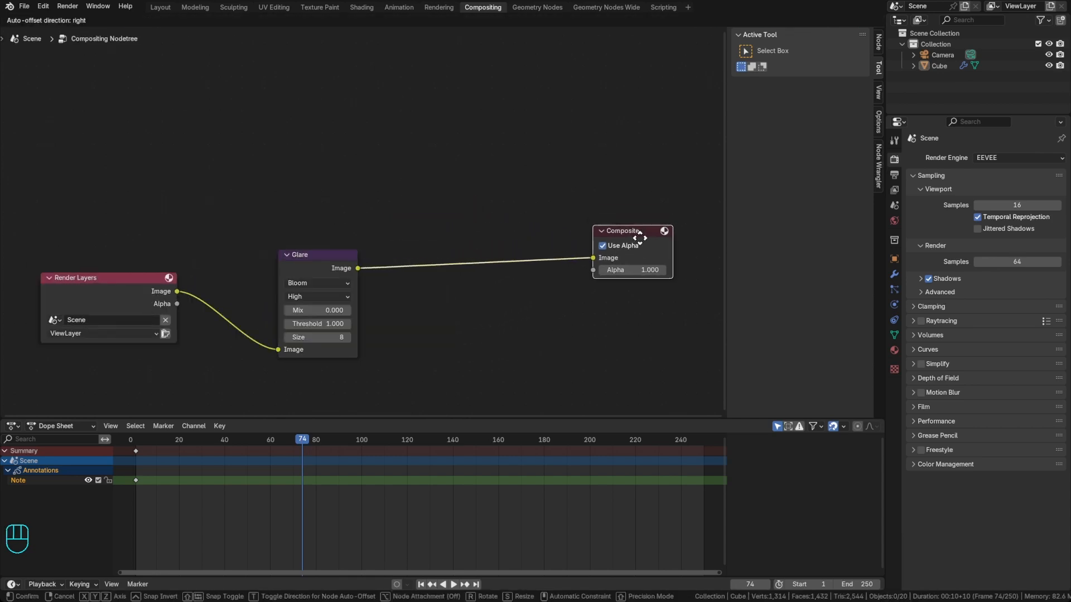
key("Home")
Step: Replace the Dope Sheet with a 3D Viewport showing the text from the front in Material Preview
left_click(12, 426)
left_click(35, 454)
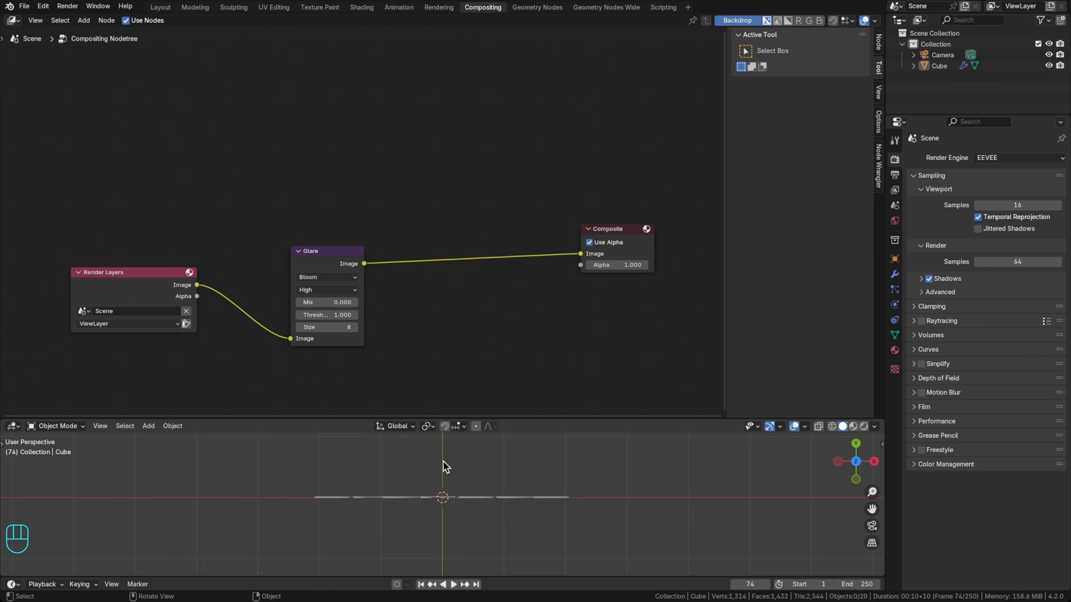
key("KP_1")
key("z")
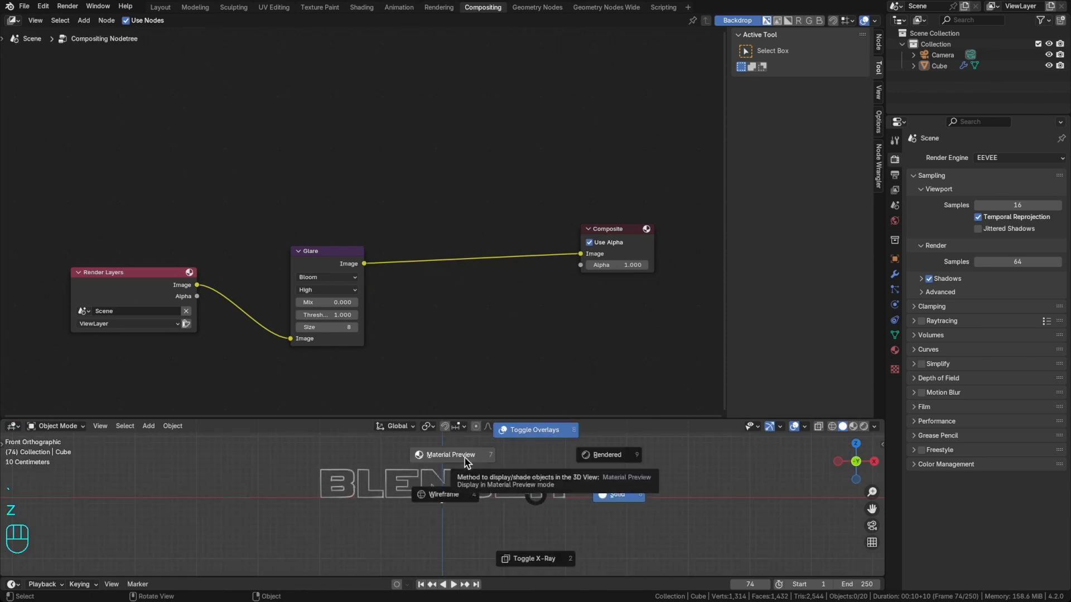
left_click(458, 454)
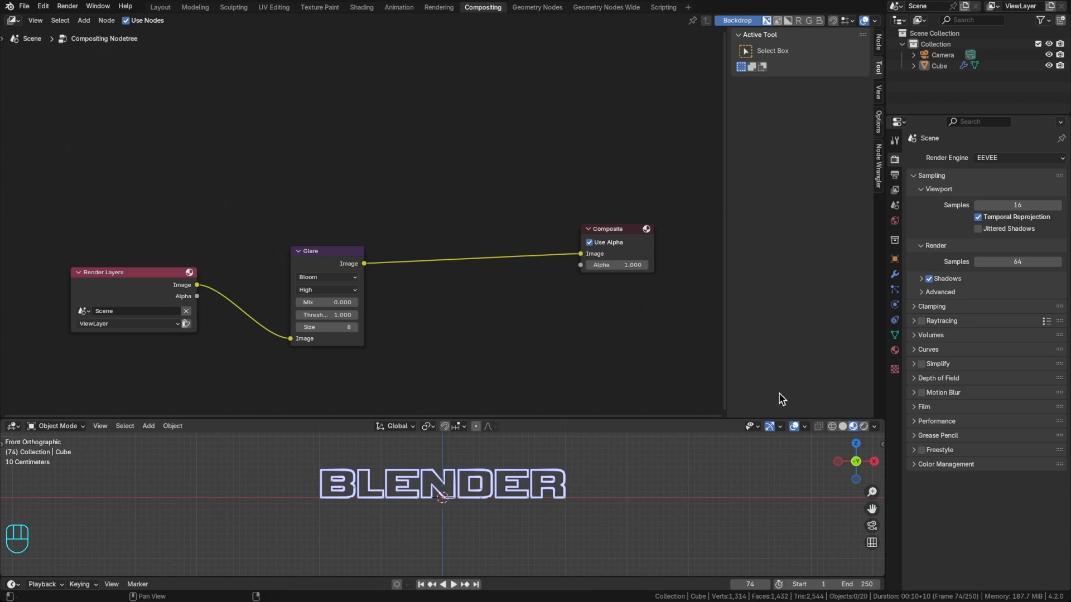
Step: Set the viewport's Compositor option to Always and enable Scene World lighting
left_click(874, 426)
left_click(919, 405)
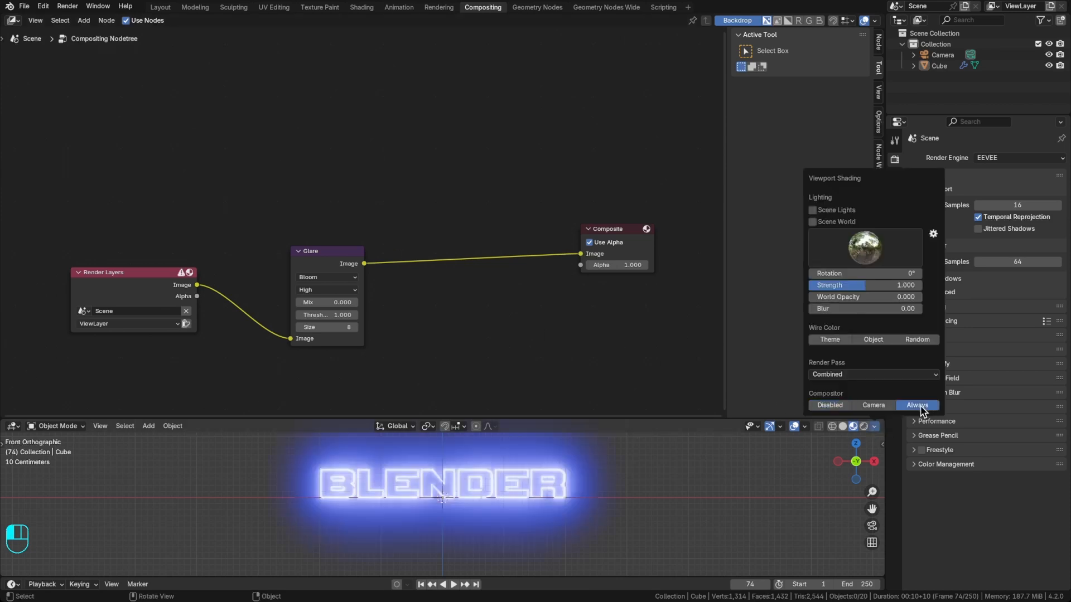
middle_click_drag(482, 494, 489, 503, "shift")
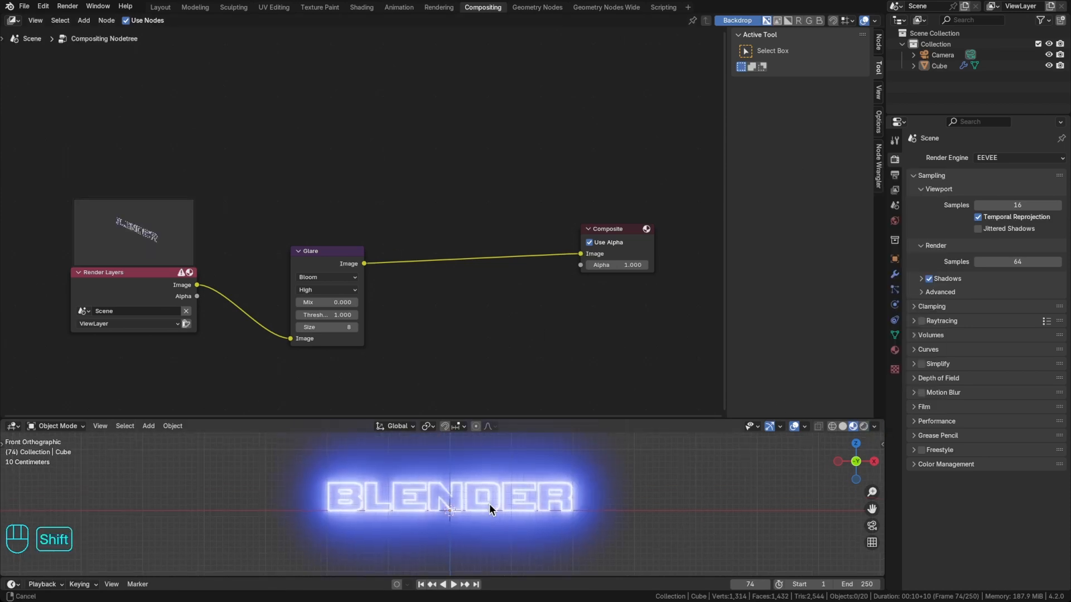
left_click(874, 427)
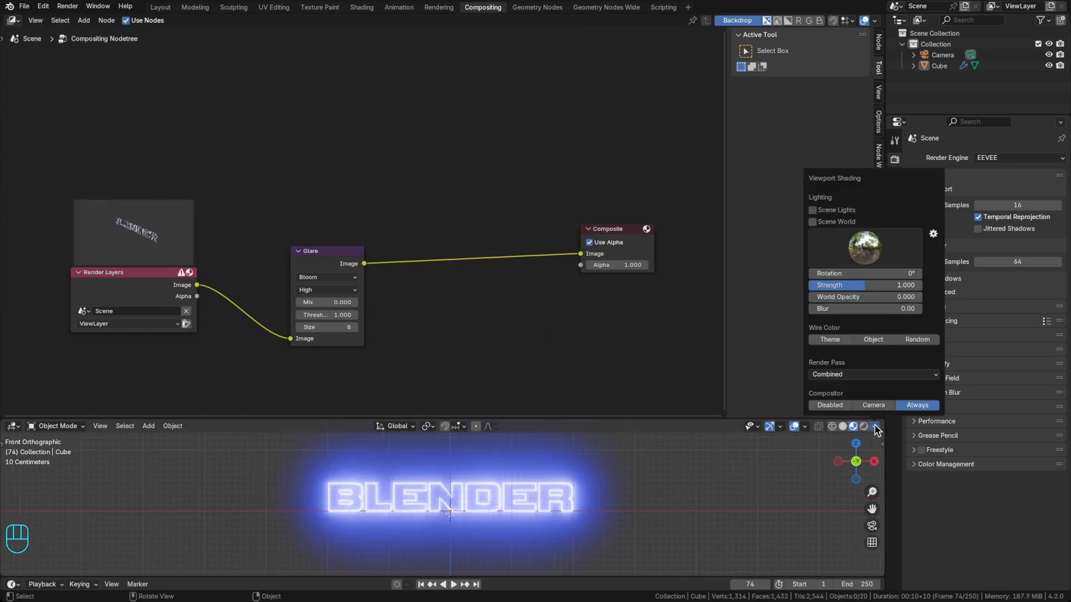
left_click(836, 222)
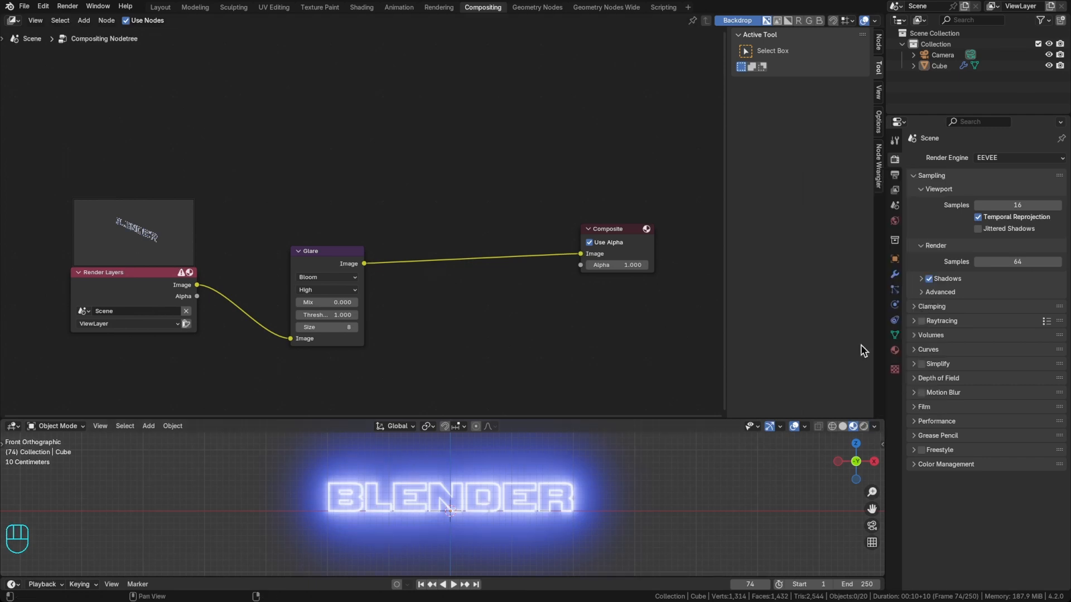
Step: Set the world background to a dark blue with hue 0.662 and saturation 0.908, and its strength to 0.2
left_click(895, 221)
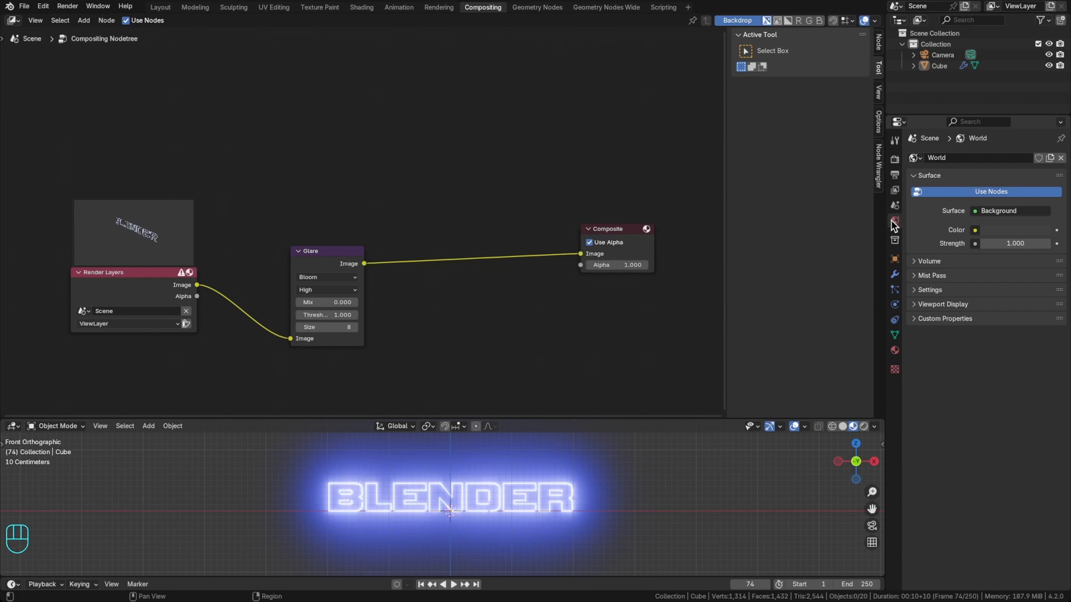
left_click(1012, 230)
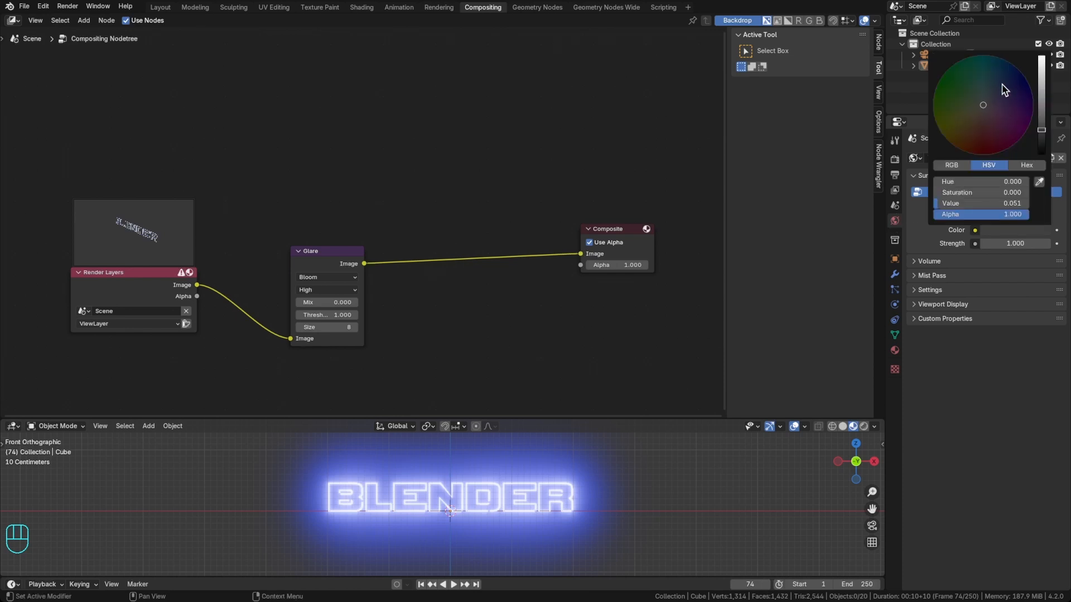
left_click_drag(1003, 84, 1018, 84)
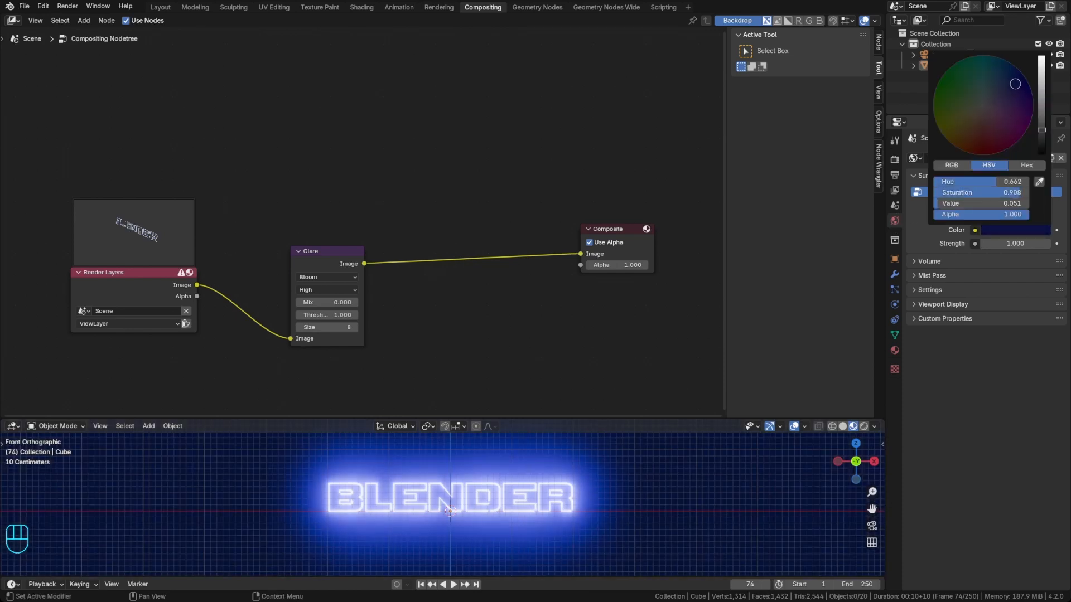
left_click(1023, 243)
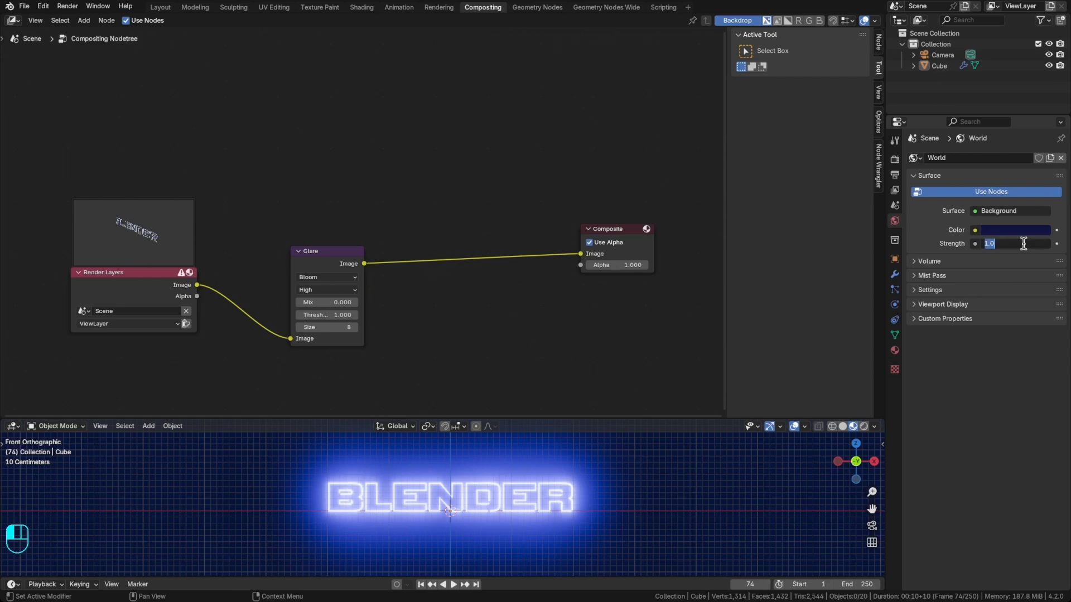
type(".2")
key("Return")
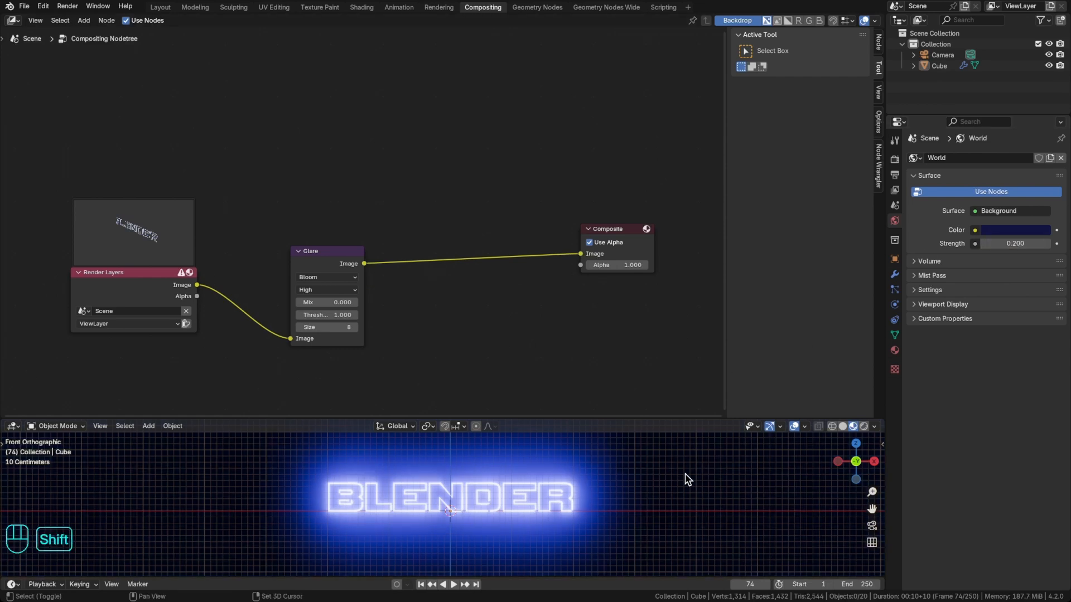
Step: Hide the overlays in the 3D viewport below the compositor so only the glowing text is displayed
key("shift+alt+z")
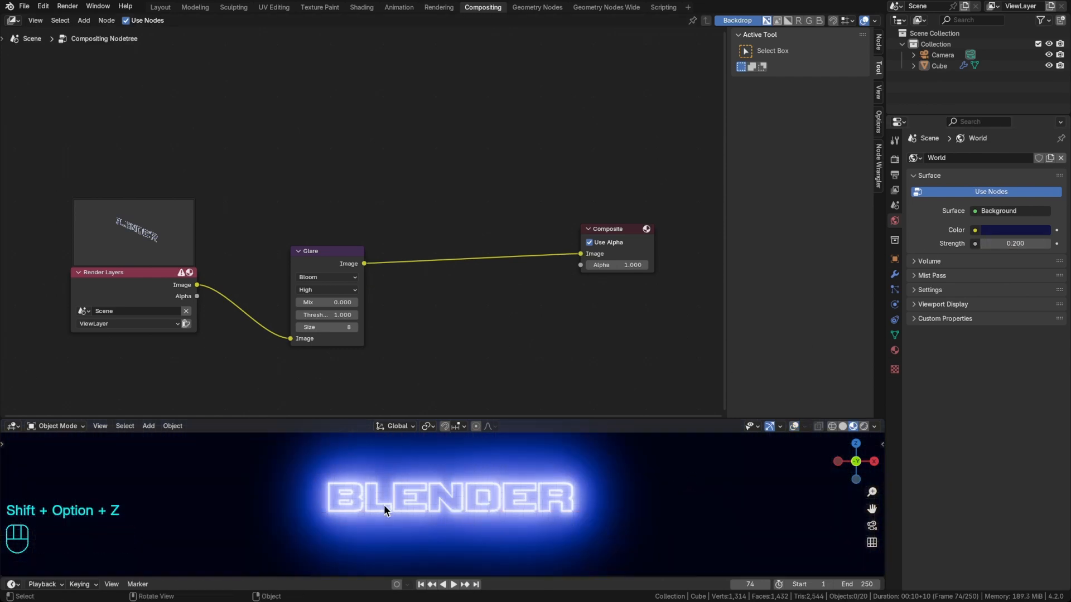
key("shift+alt+z")
key("shift+alt+z")
key("shift+alt+z")
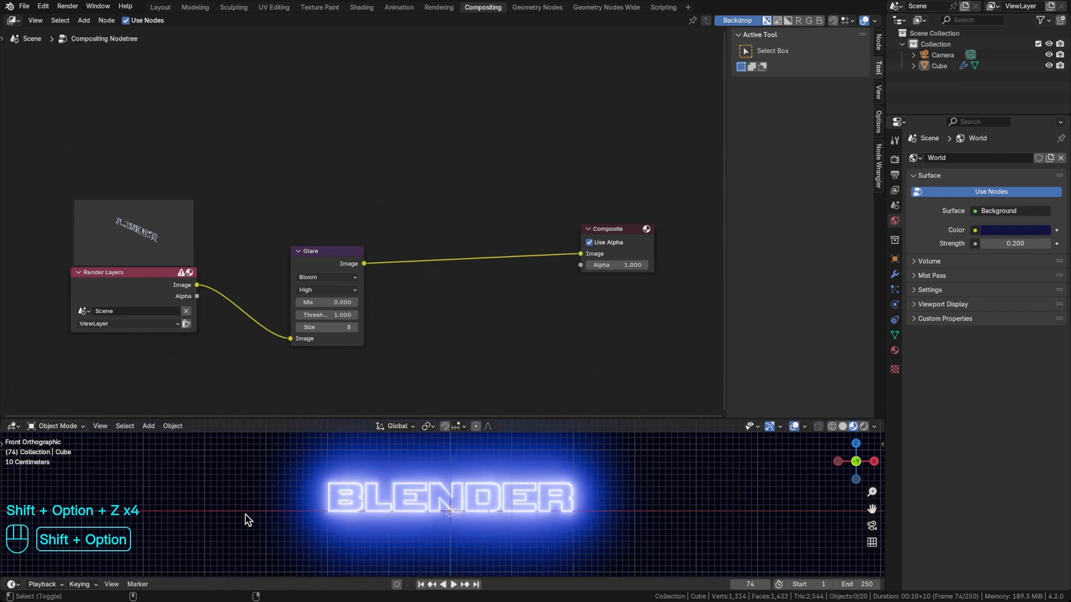
key("shift+alt+z")
scroll(415, 500, "up", 2)
scroll(415, 498, "down", 1)
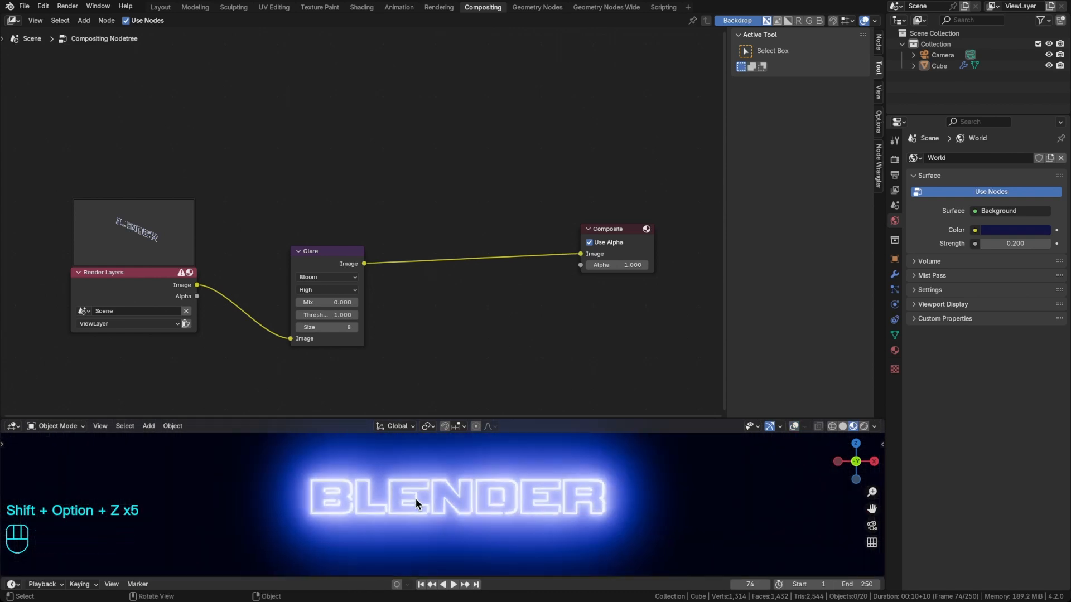
scroll(415, 498, "up", 1)
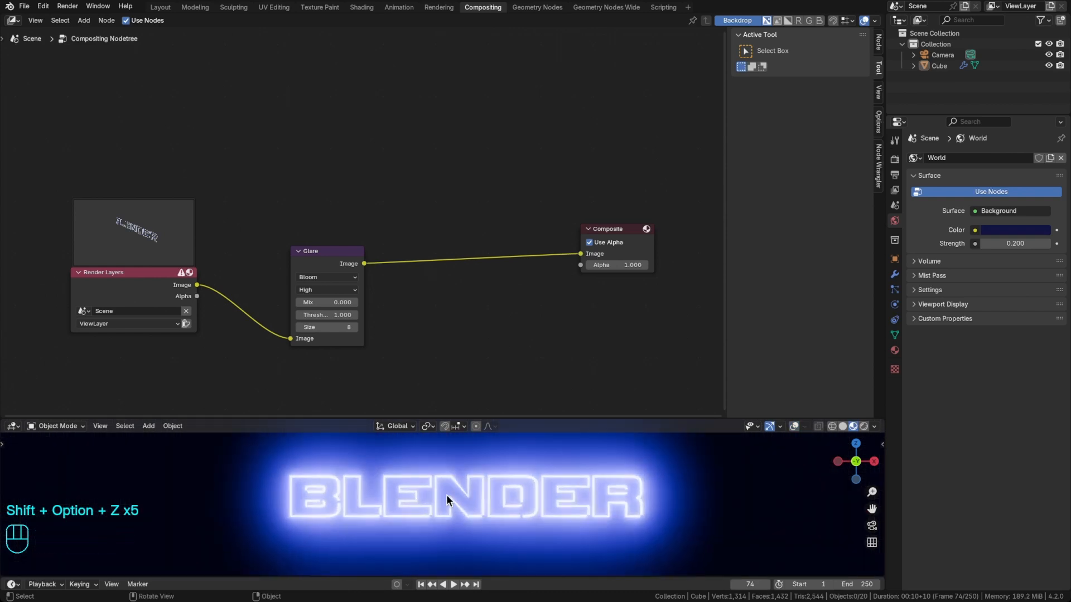
Step: Set the Glare node's Mix to -0.9, Size to 7 and Threshold to 5.970, and save the file
left_click(299, 327)
left_click(298, 327)
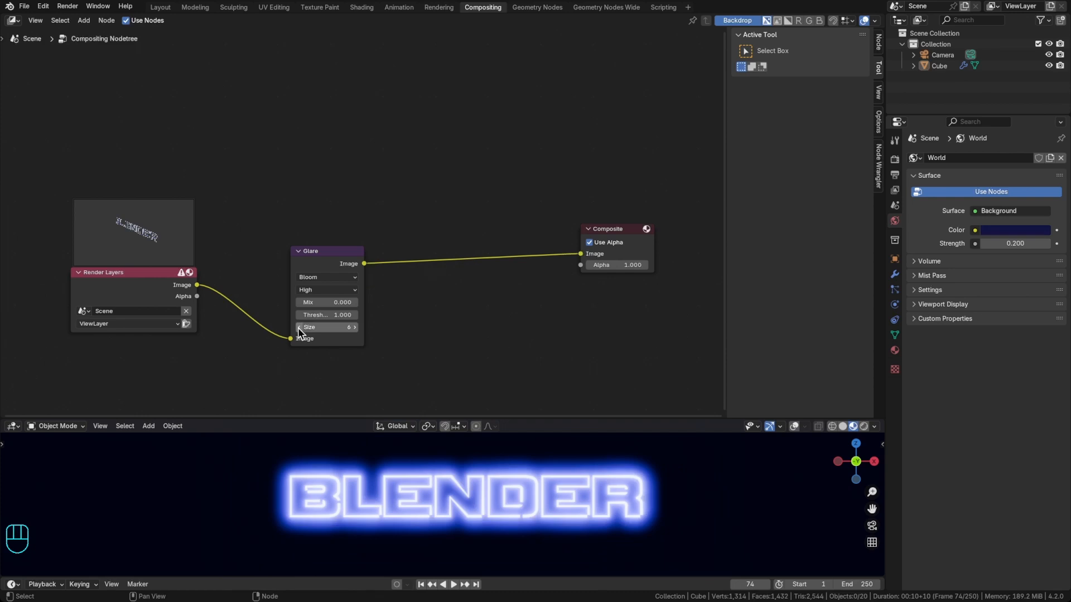
left_click(327, 302)
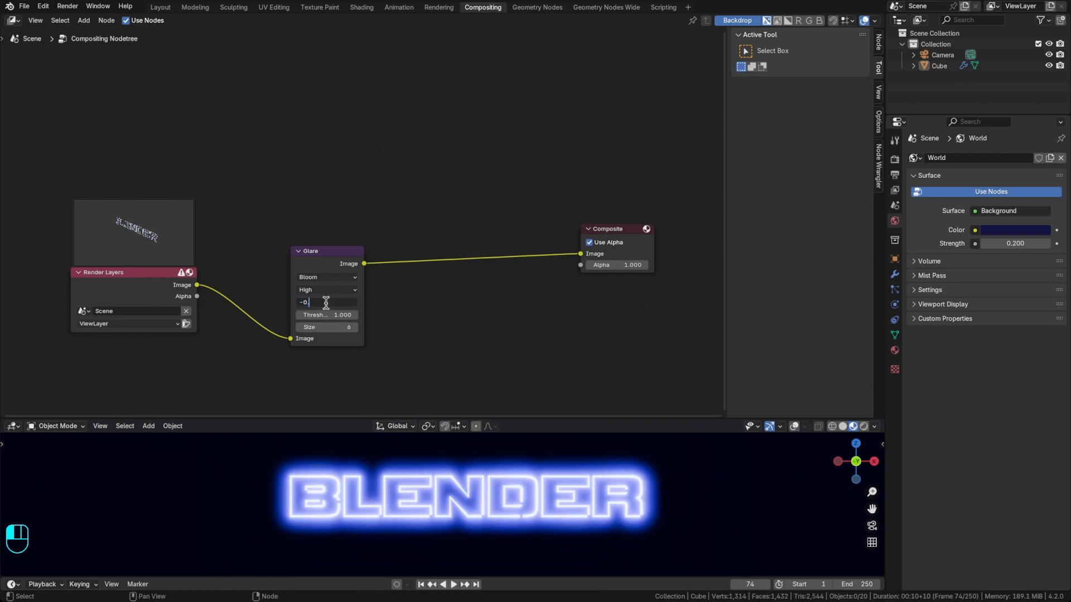
key("Return")
left_click(354, 327)
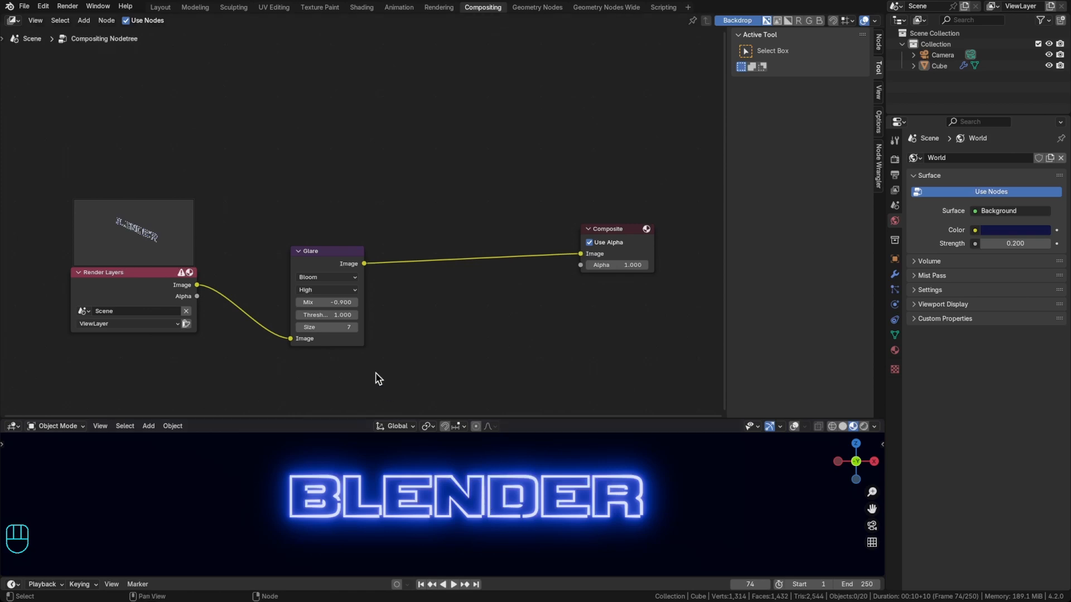
left_click_drag(333, 319, 398, 319, "shift")
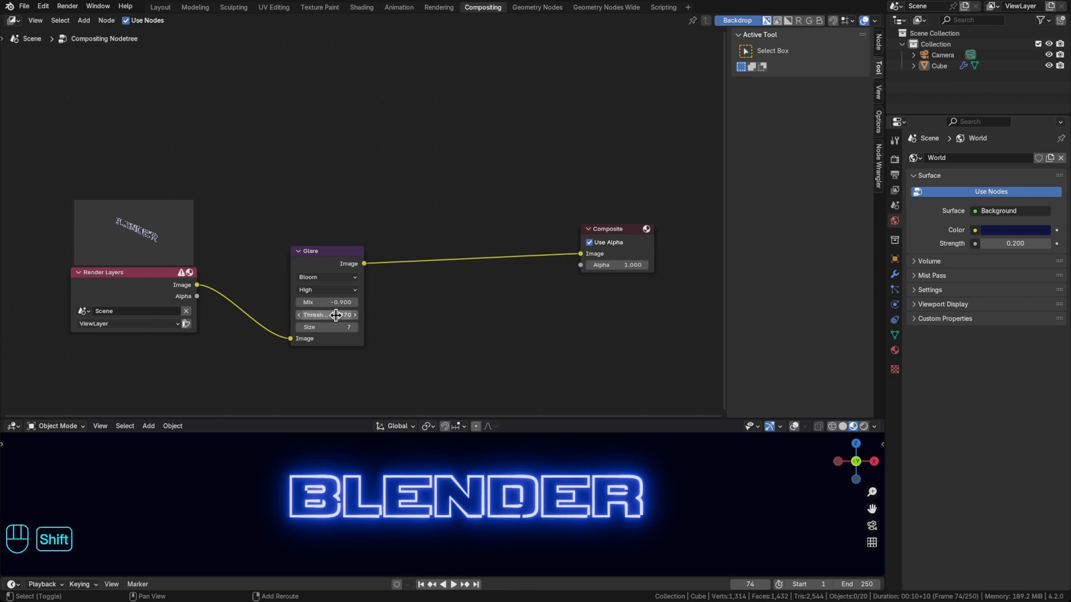
key("super+s")
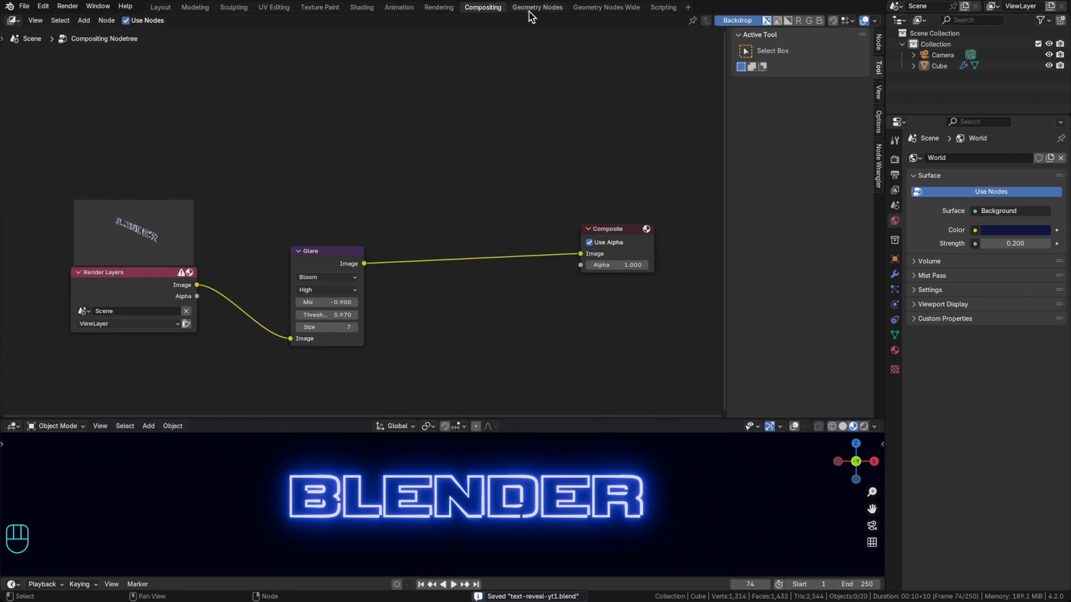
Step: In the Shading workspace, set the viewport's Compositor option to Always, hide the overlays and save the file
left_click(360, 7)
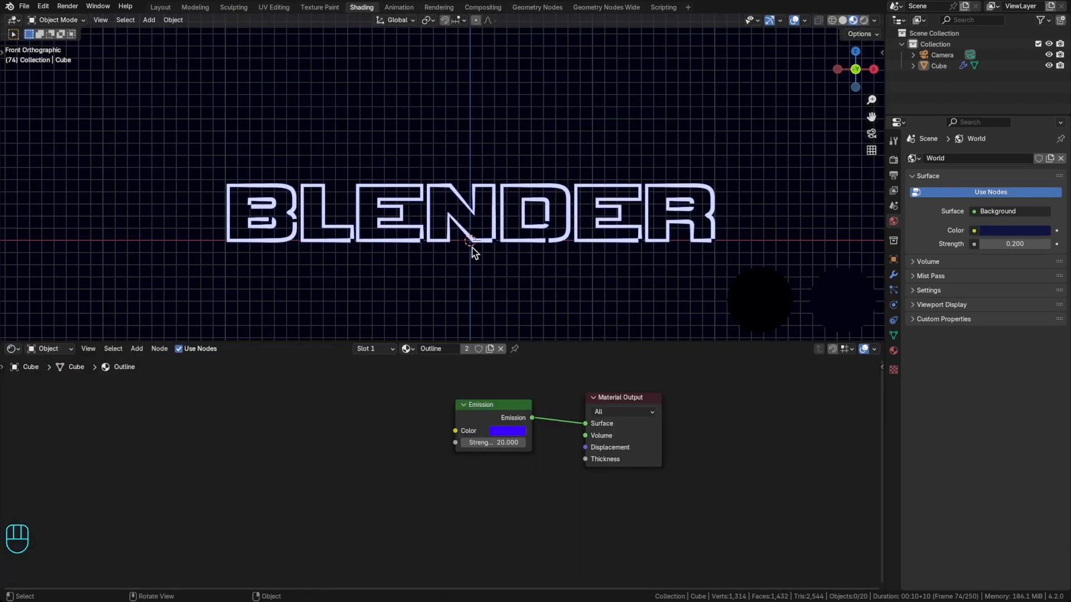
left_click(873, 22)
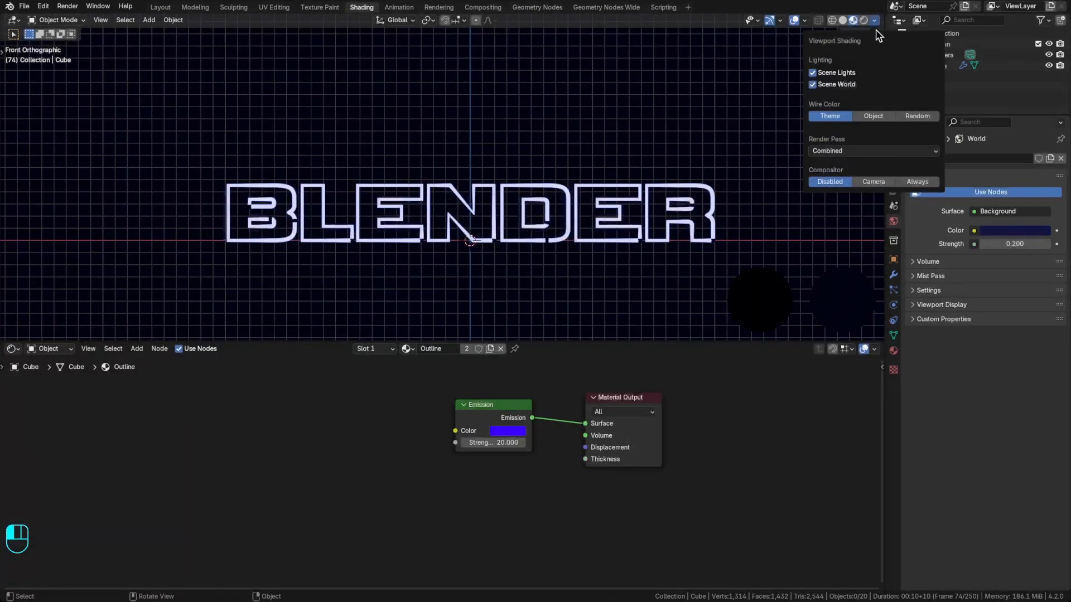
left_click(914, 182)
key("shift+alt+z")
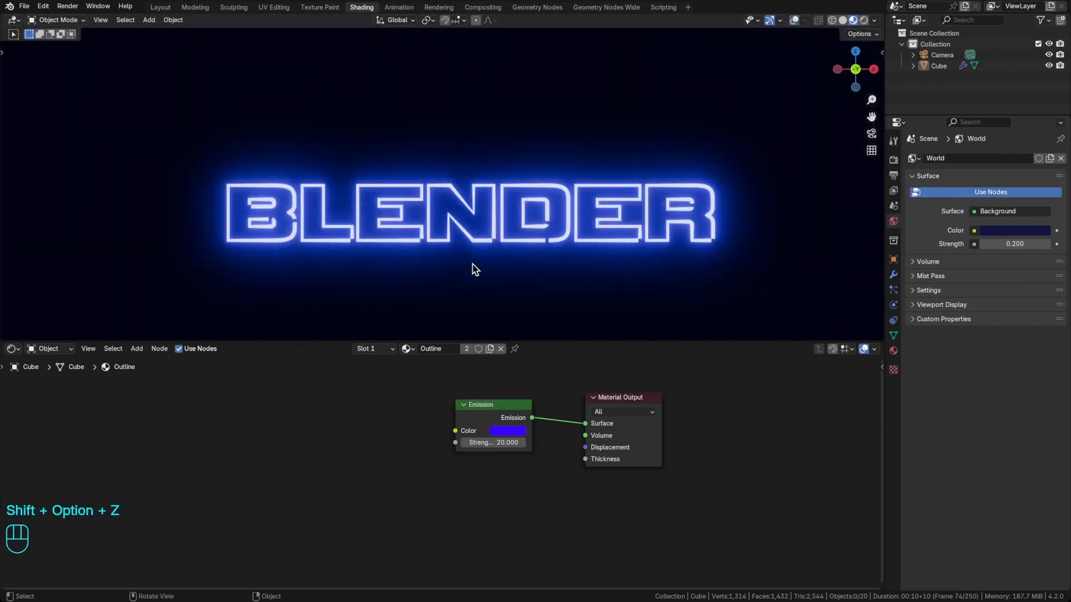
key("super+s")
Step: Make room in the Outline material's node tree and add a Texture Coordinate node ahead of the Emission node
left_click_drag(604, 401, 651, 392)
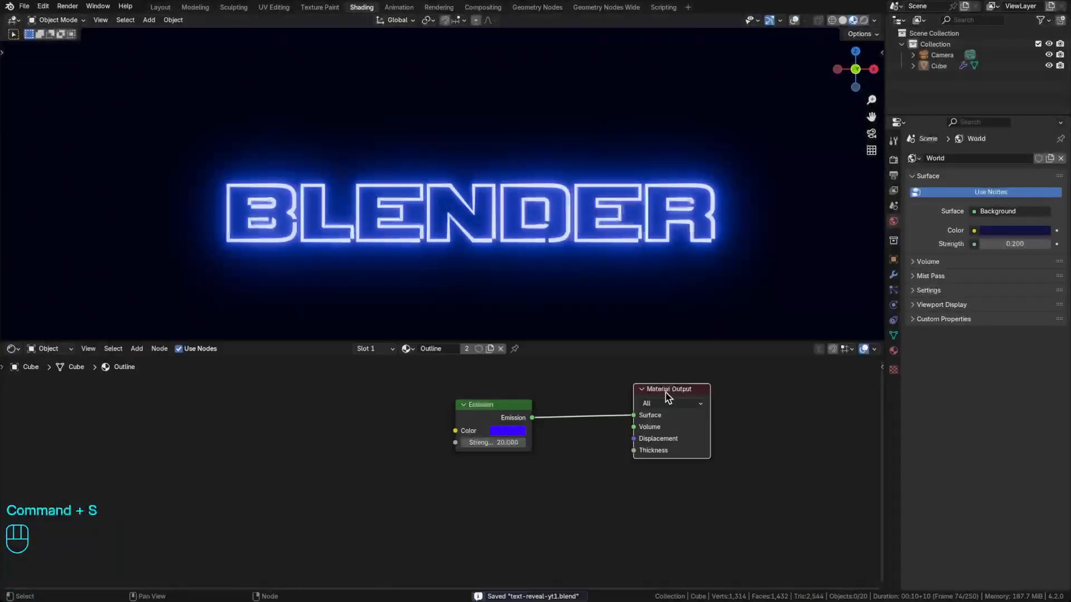
left_click(487, 417)
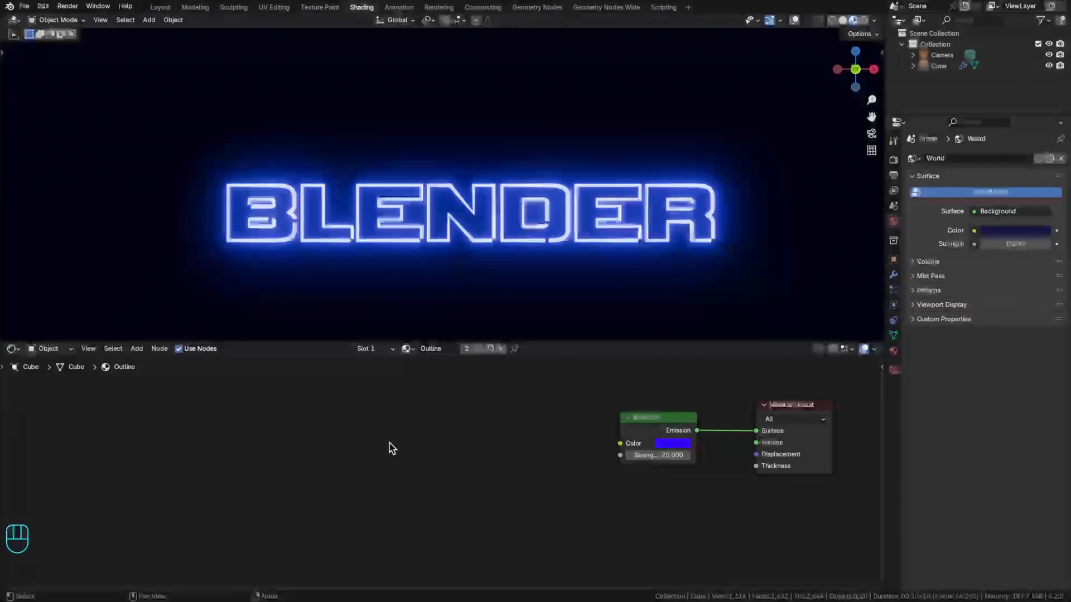
key("shift+a")
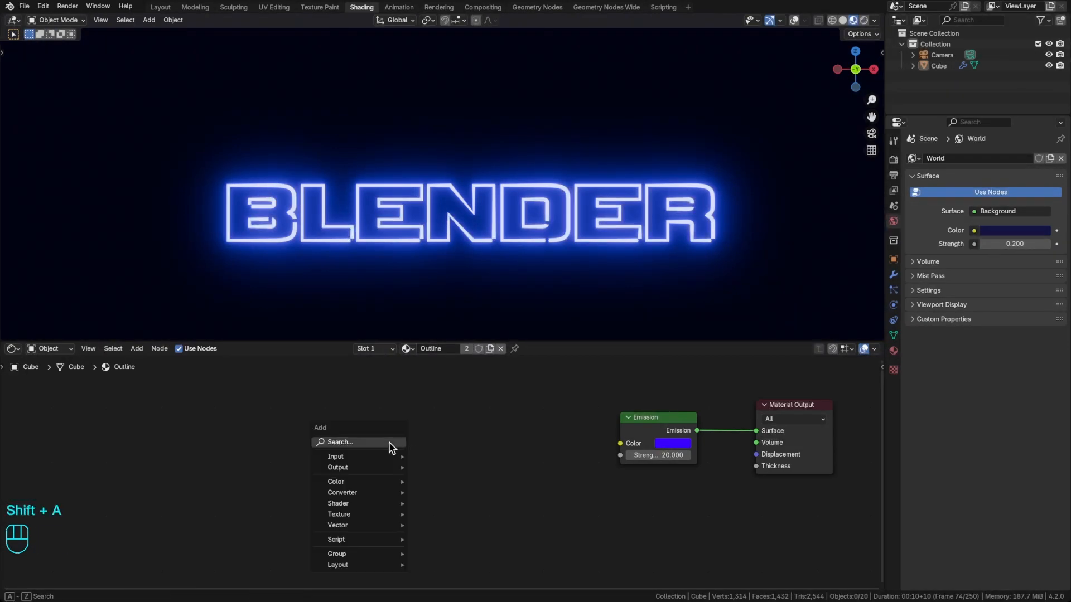
type("texturec")
key("Return")
left_click(252, 417)
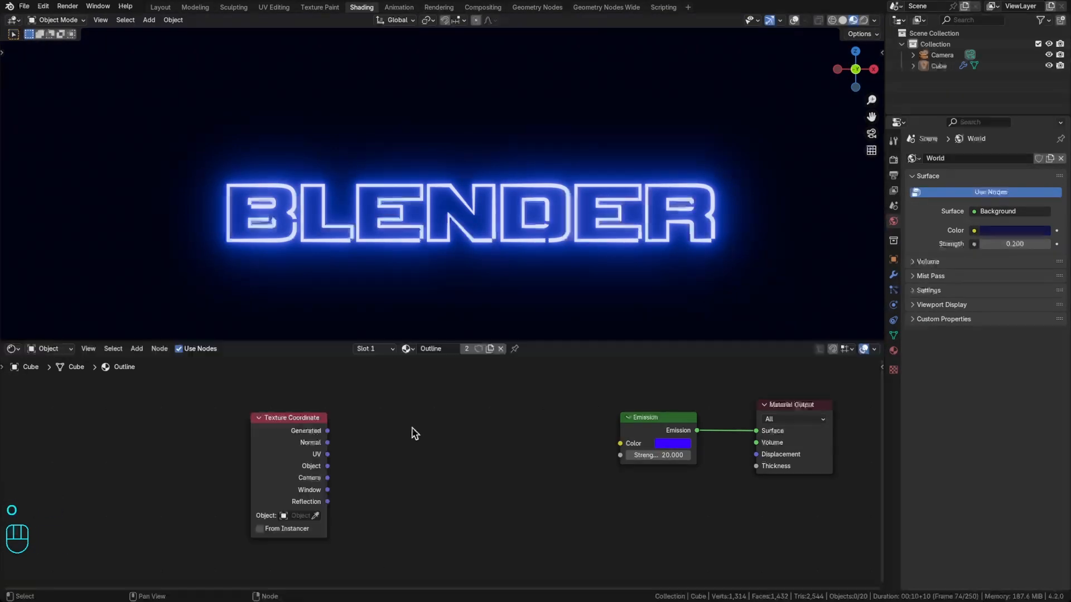
Step: Add a Color Ramp between Texture Coordinate and Emission, and connect its Color output to the Emission color
key("shift+a")
type("colorra")
key("Return")
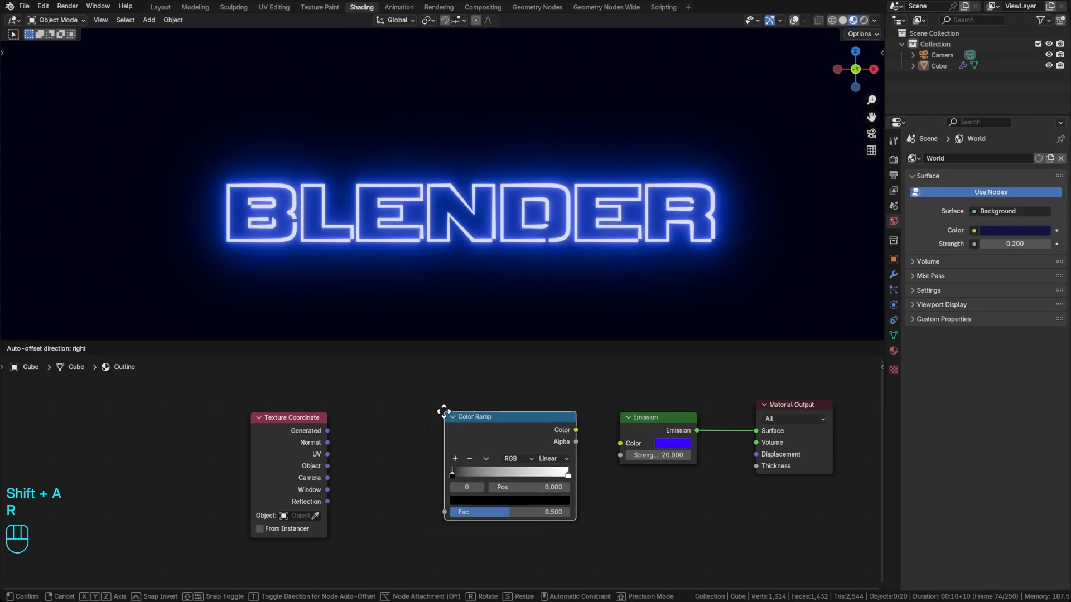
left_click(444, 410)
left_click_drag(281, 419, 236, 416)
left_click_drag(480, 431, 486, 431)
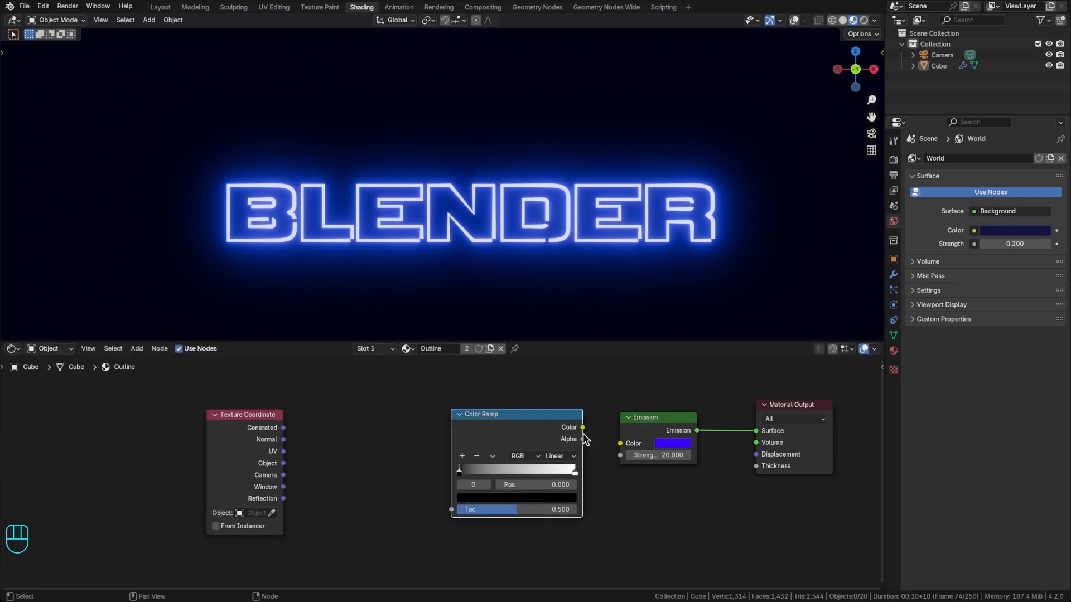
left_click_drag(582, 427, 620, 444)
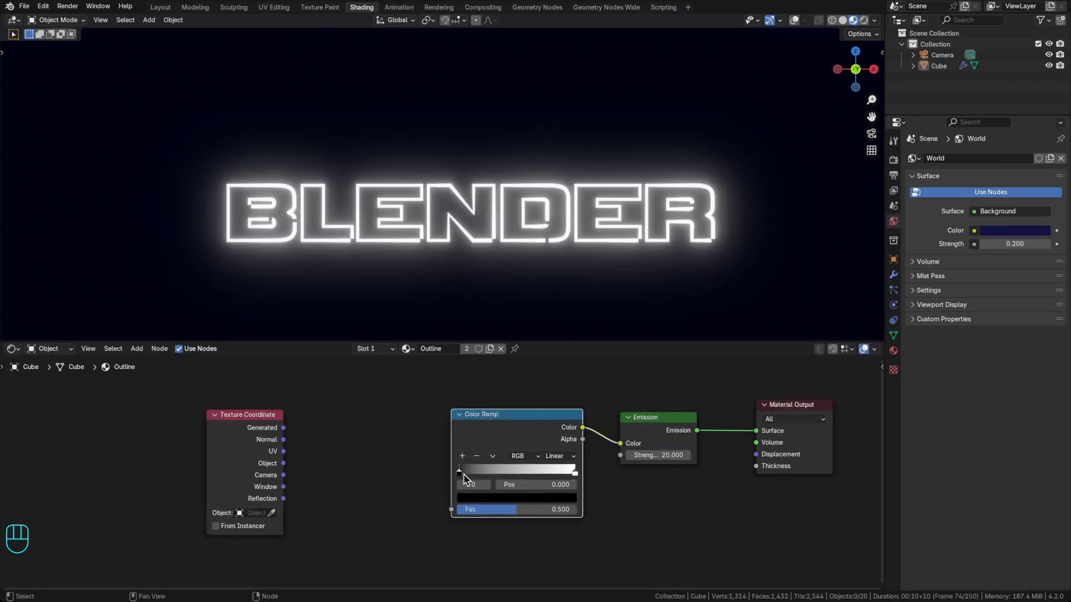
Step: Color the ramp's first stop bright orange and its last stop pure blue with hue 0.666
left_click(474, 497)
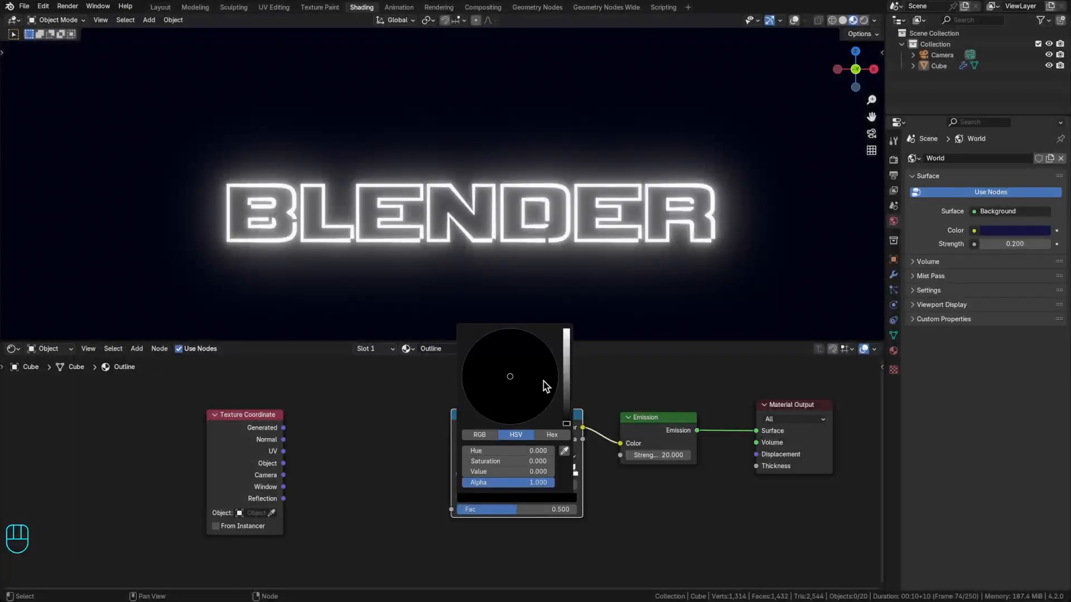
left_click_drag(569, 367, 566, 330)
left_click_drag(510, 374, 484, 418)
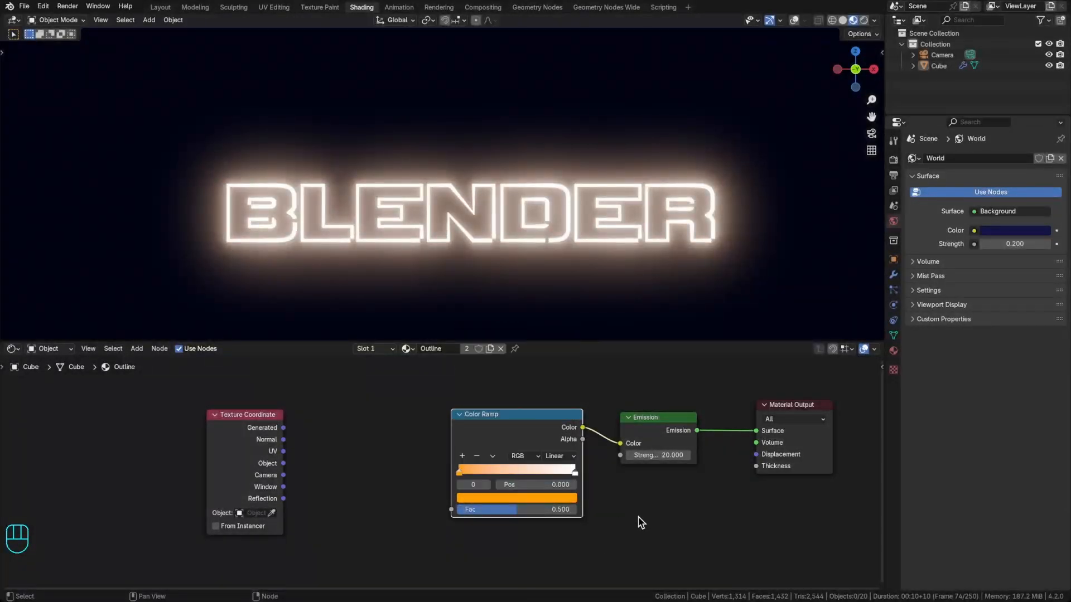
left_click(574, 472)
left_click(516, 498)
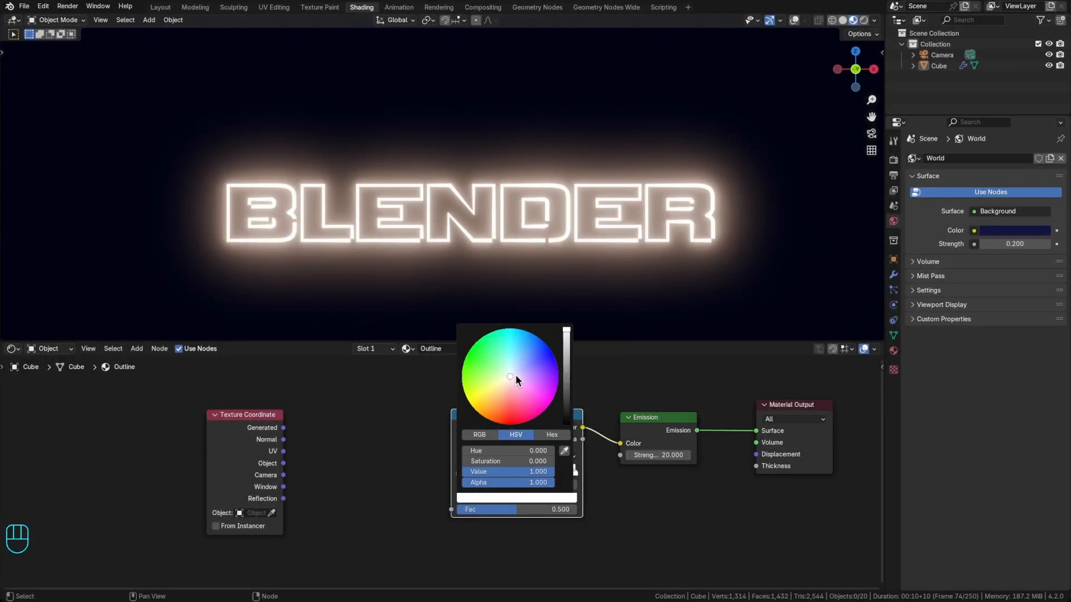
left_click_drag(515, 373, 550, 350)
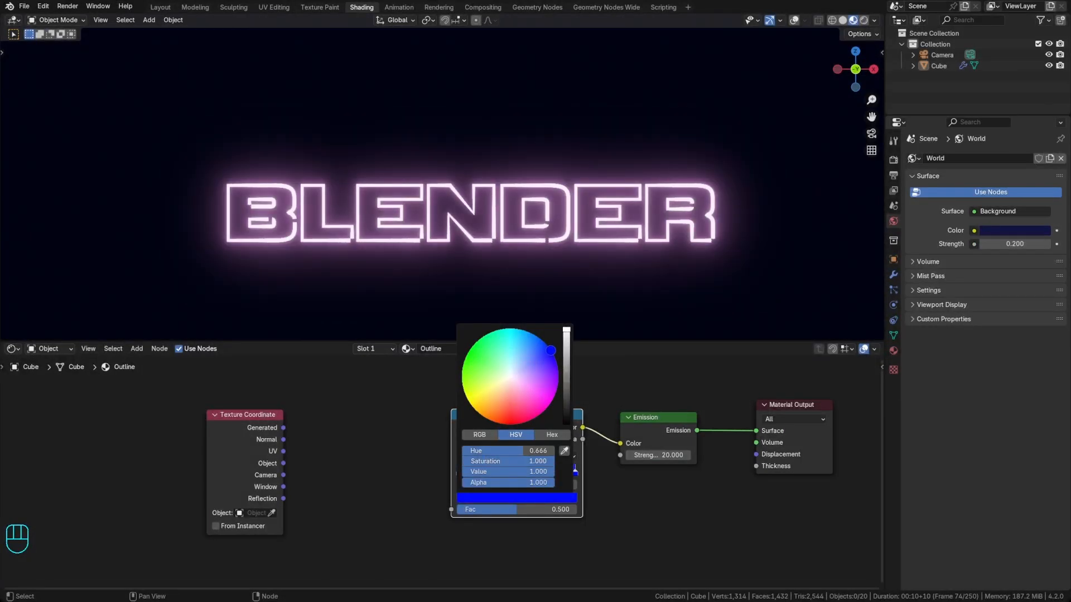
Step: Connect the Generated texture coordinates to the Color Ramp's factor and add a Separate XYZ node
left_click_drag(283, 427, 451, 509)
key("shift+a")
type("sepa")
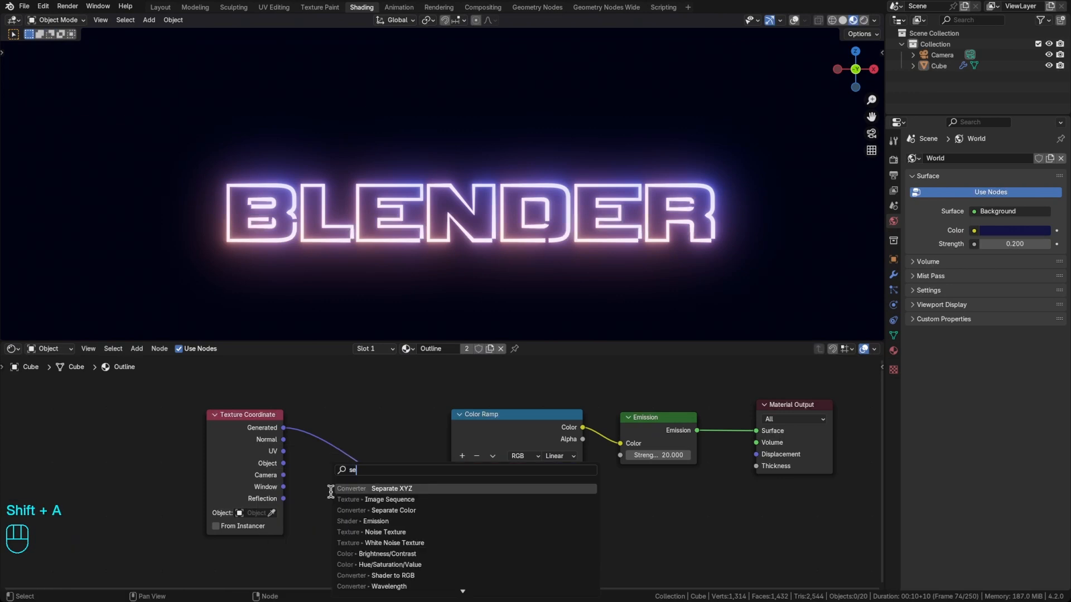
Step: Insert a Separate XYZ node between Texture Coordinate's Generated output and the Color Ramp, feeding the ramp's Fac from Y
key("Return")
left_click(329, 431)
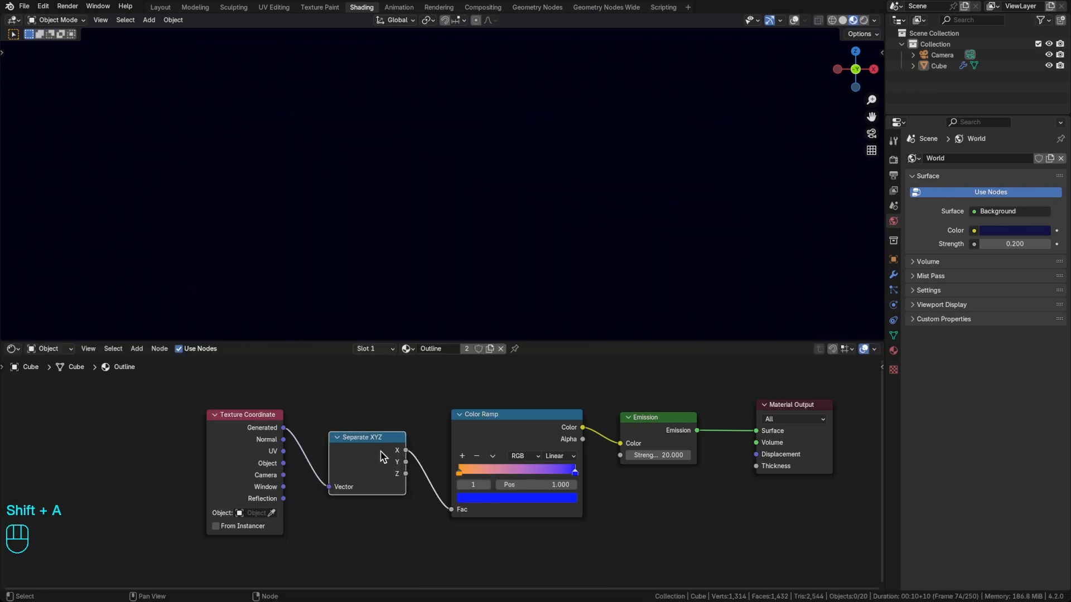
left_click_drag(405, 450, 409, 470, "super")
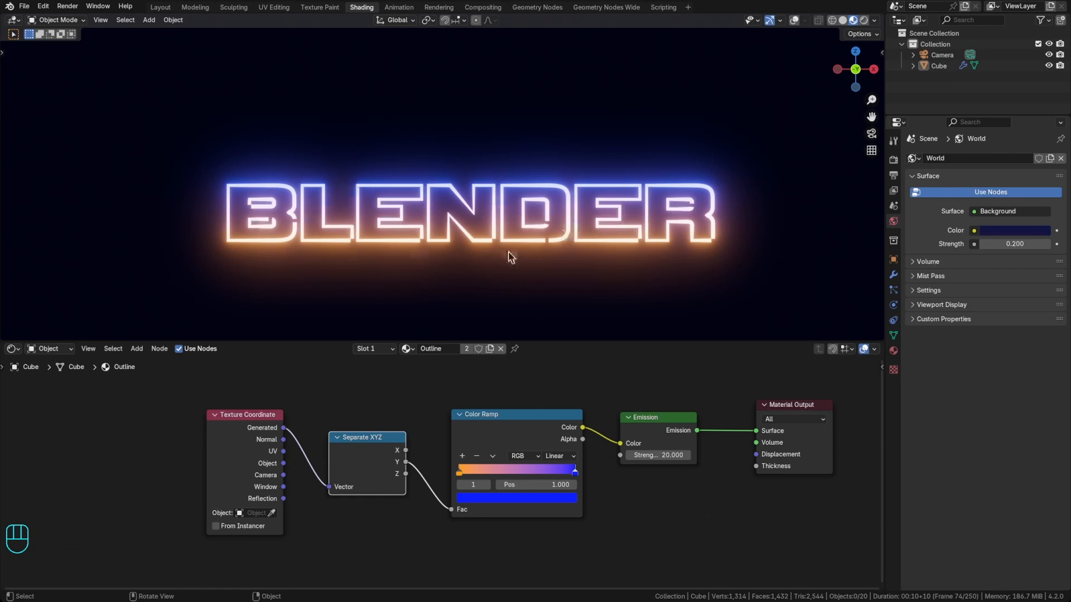
key("g")
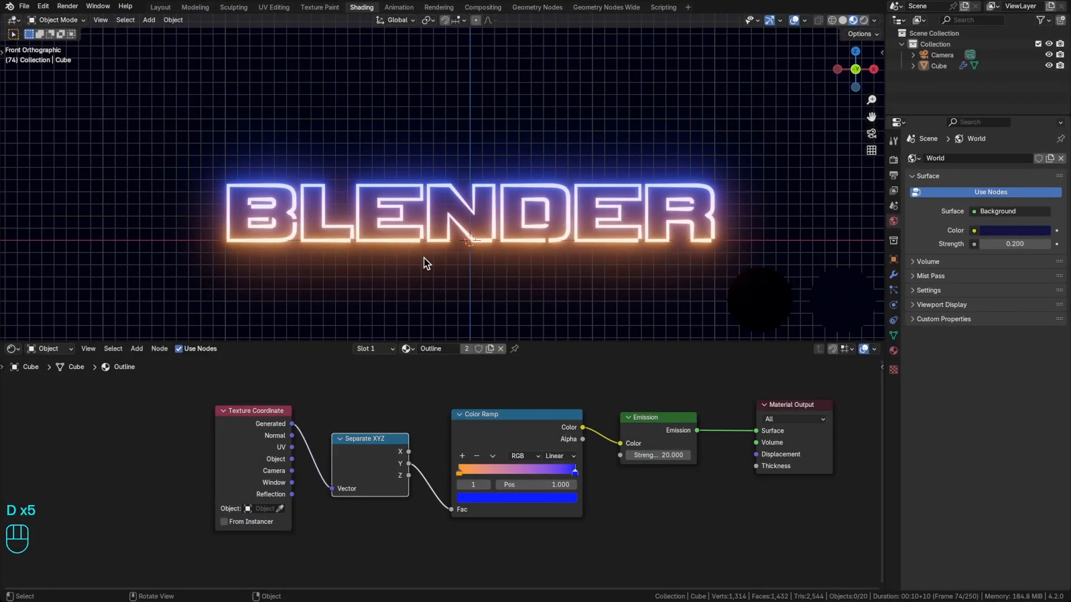
Step: Draw a vertical annotation stroke across the neon text and erase it
key("d")
mouse_move(420, 271)
left_mouse_down()
mouse_move(418, 177)
mouse_move(427, 185)
left_mouse_up()
right_click_drag(429, 155, 421, 268)
Step: In the Geometry Nodes Wide workspace, assign the Orb material to the Set Material node fed by Instance on Points
left_click(606, 7)
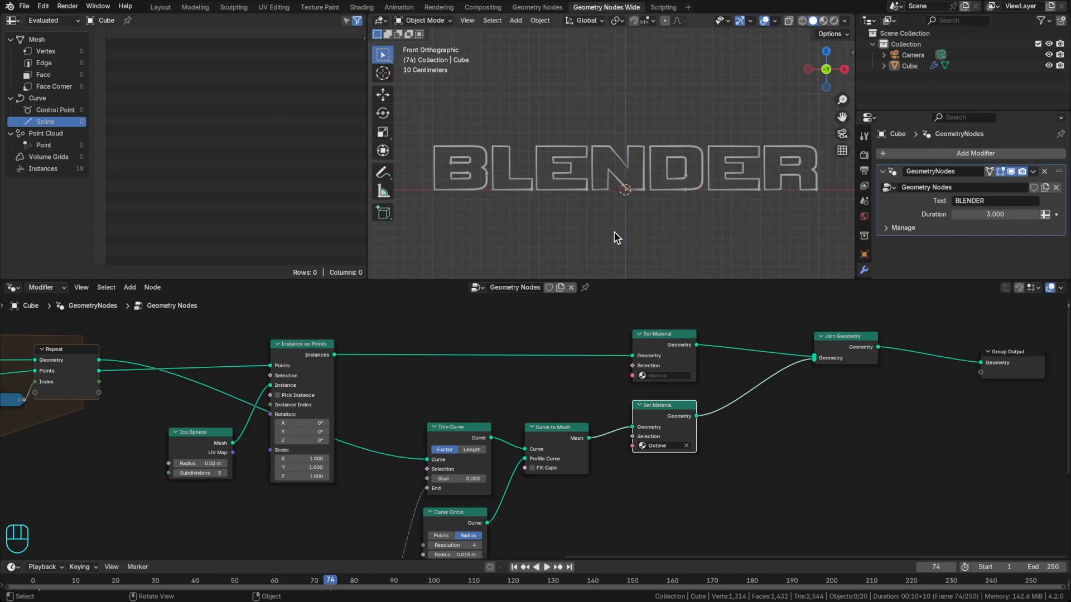
left_click(667, 376)
left_click(663, 390)
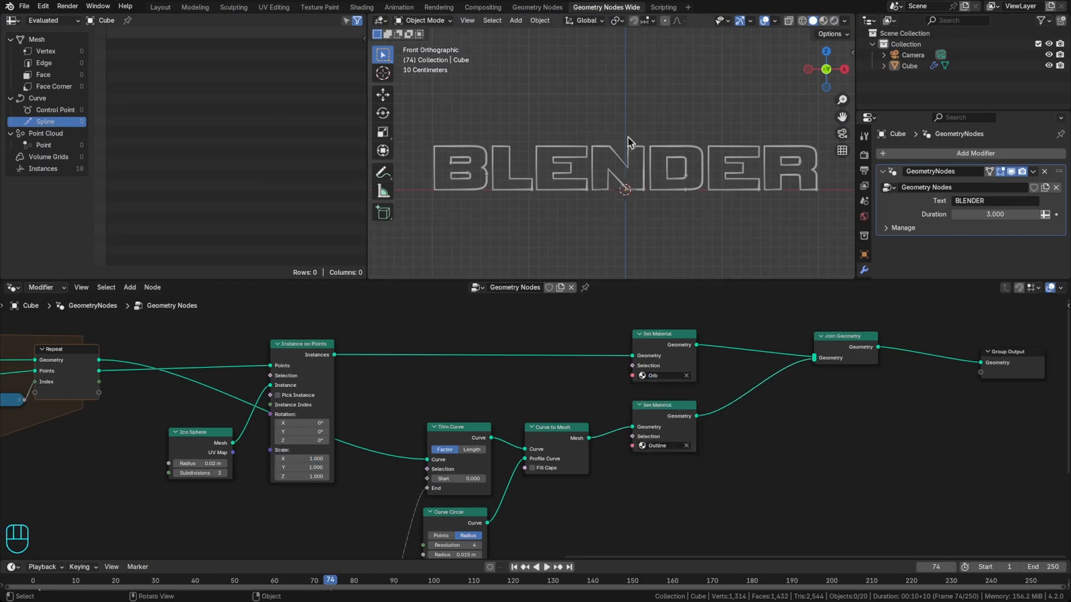
Step: Set the viewport to Material Preview with the compositor always on and Scene World enabled, and hide the overlays
key("z")
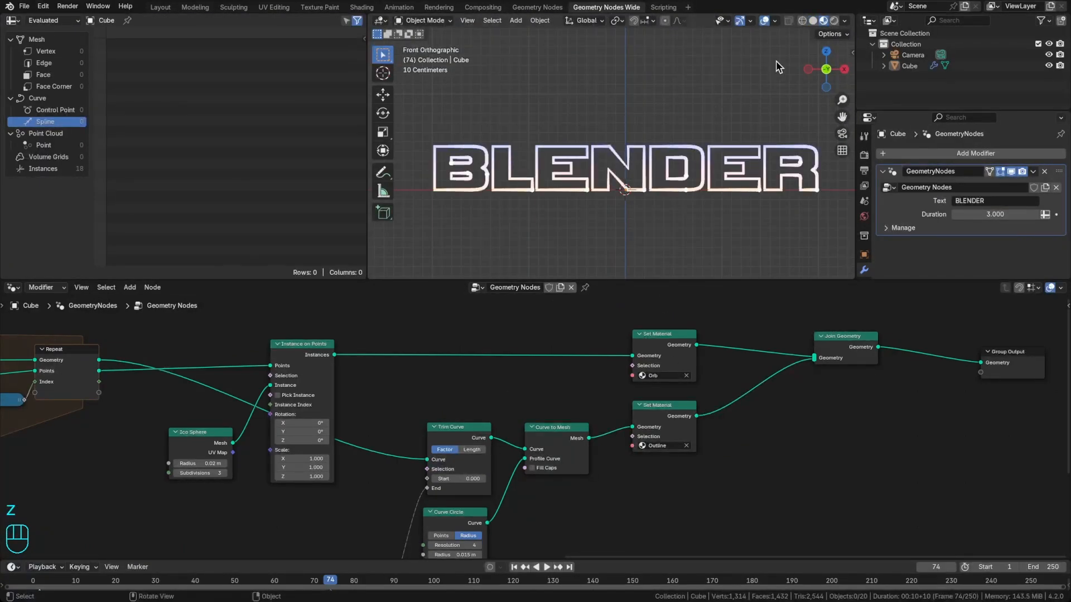
left_click(843, 22)
left_click(891, 266)
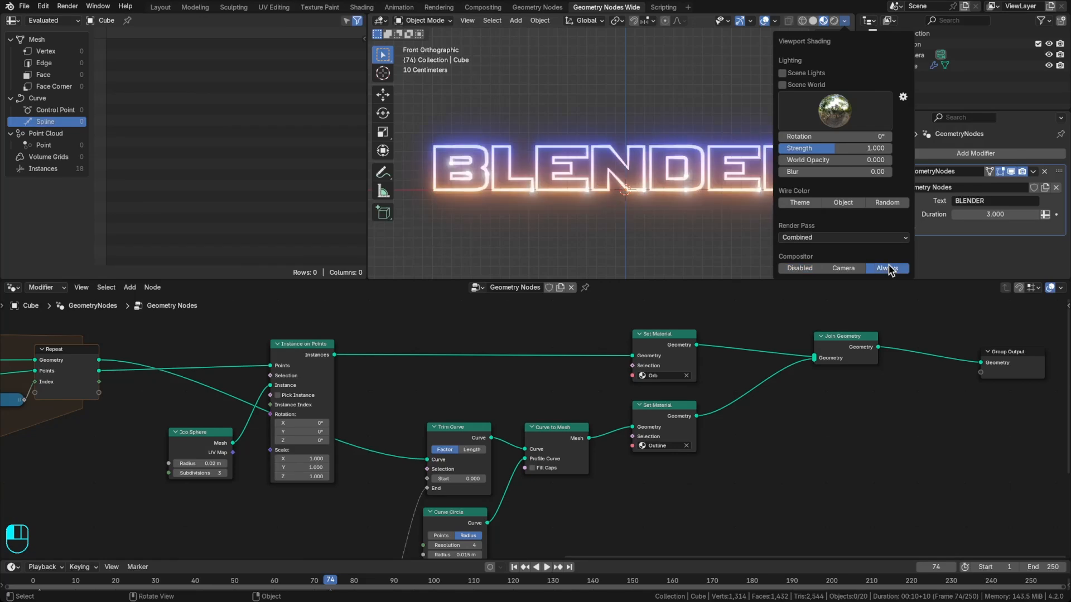
key("shift+alt+z")
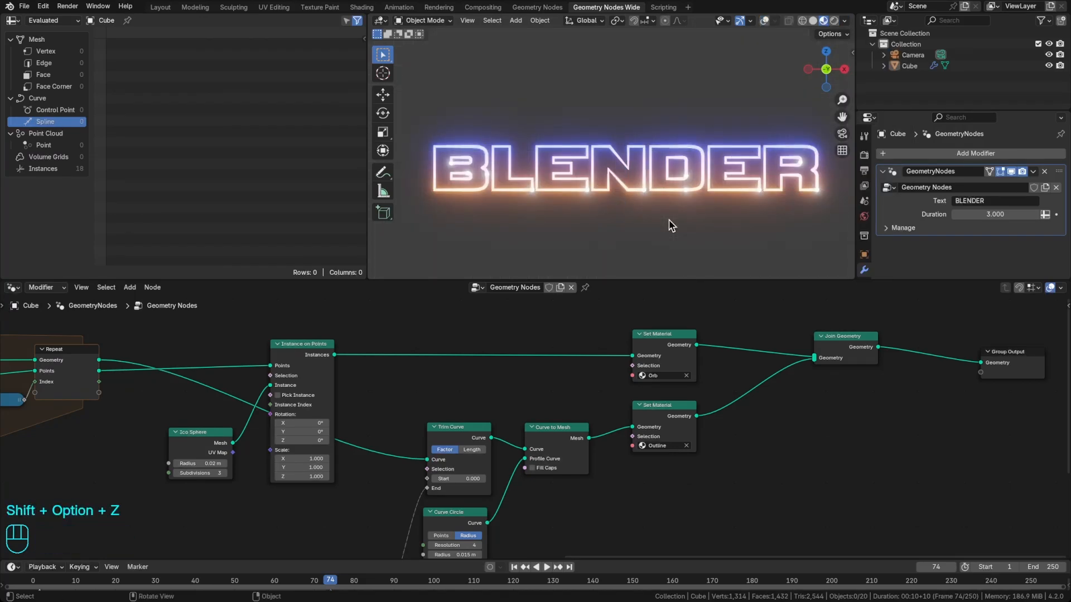
left_click(843, 21)
left_click(800, 86)
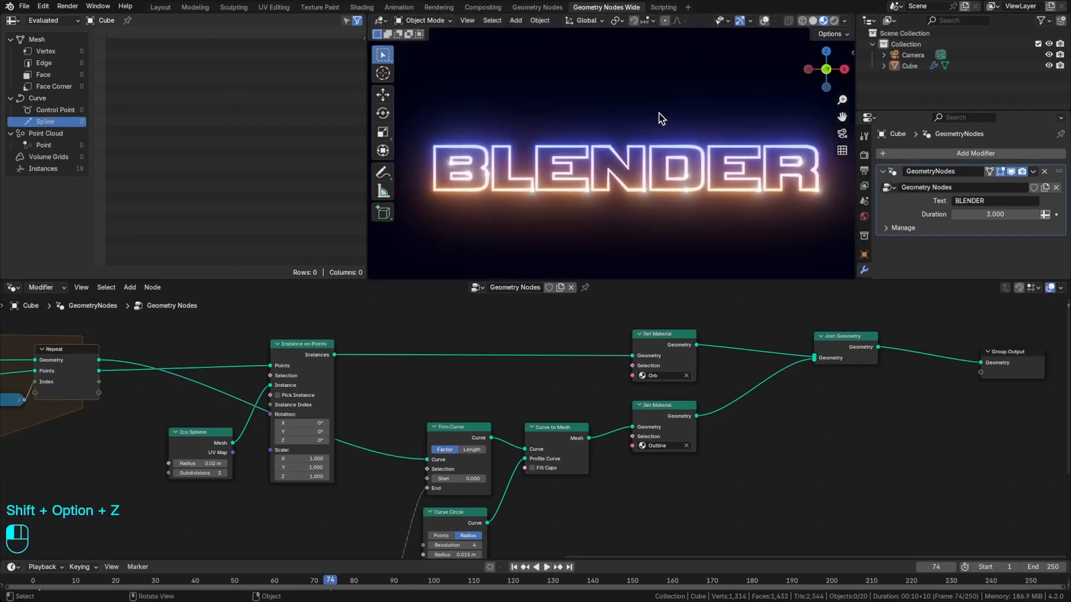
Step: Save the project file
scroll(669, 156, "down", 1)
key("super+s")
scroll(681, 189, "up", 1)
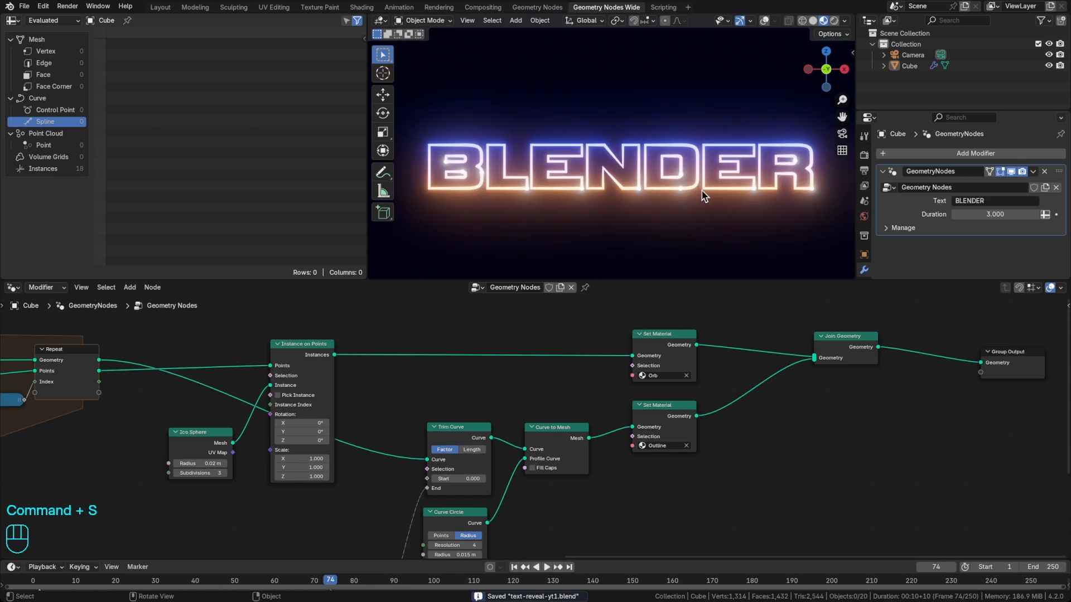
scroll(704, 192, "down", 1)
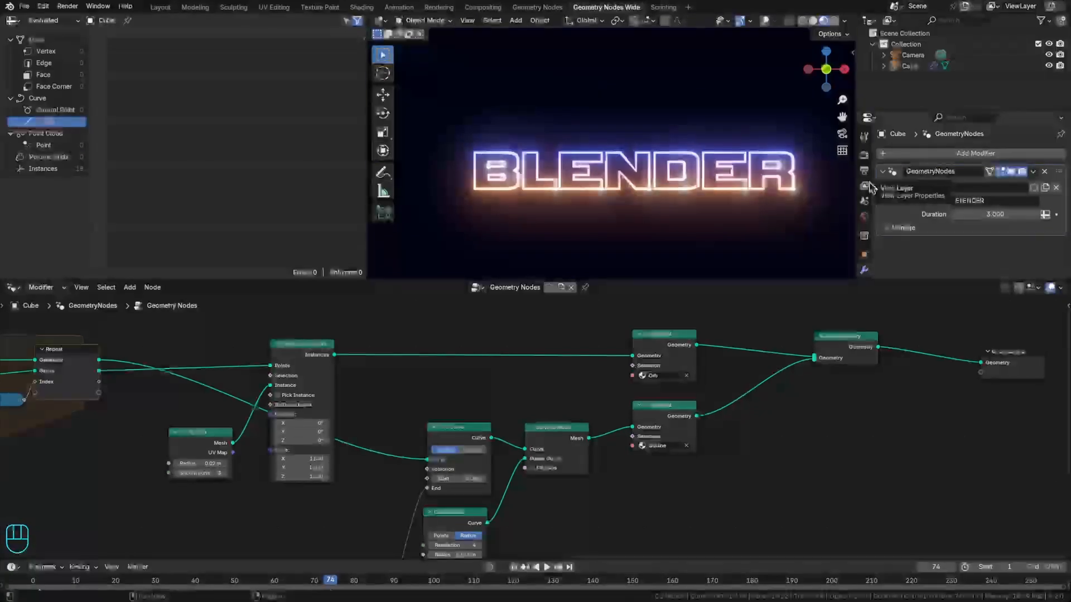
Step: Try the Punchy look in the render's color management and settle on the Very High Contrast look
left_click(864, 155)
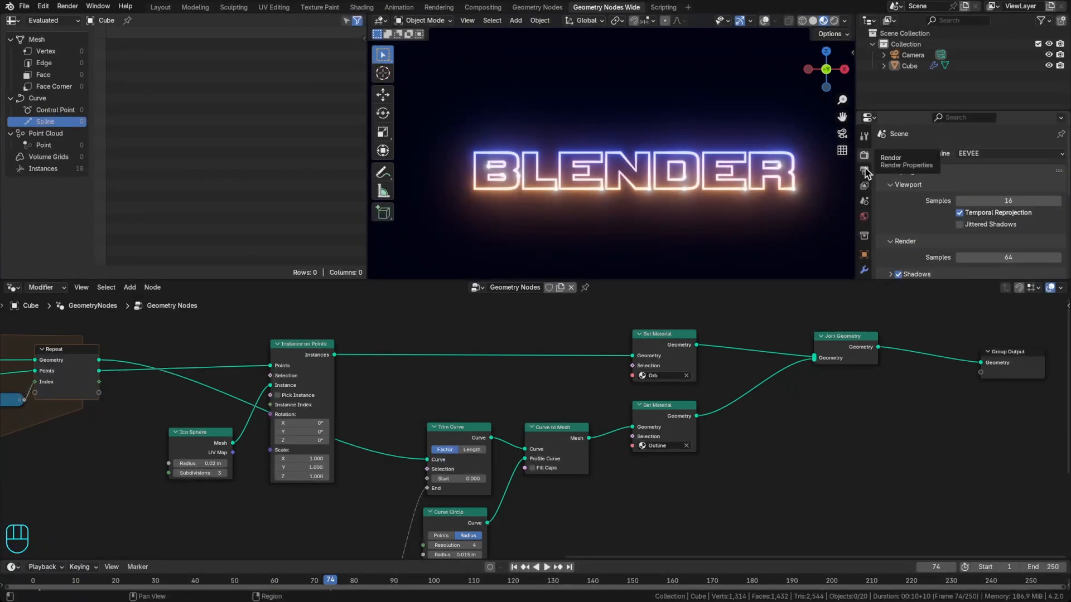
scroll(901, 228, "down", 5)
scroll(902, 229, "down", 4)
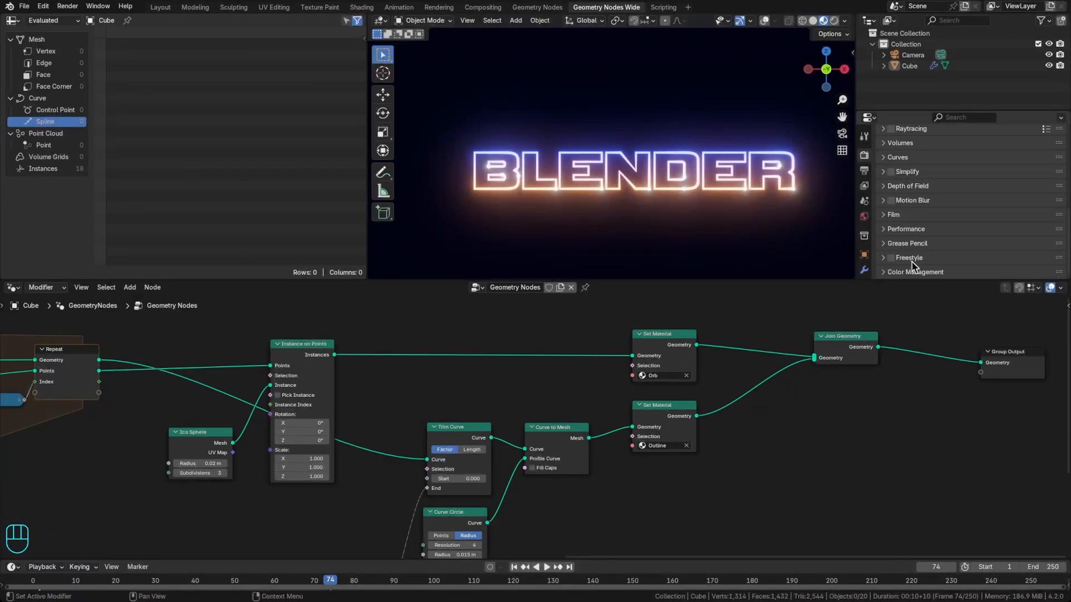
scroll(937, 254, "down", 5)
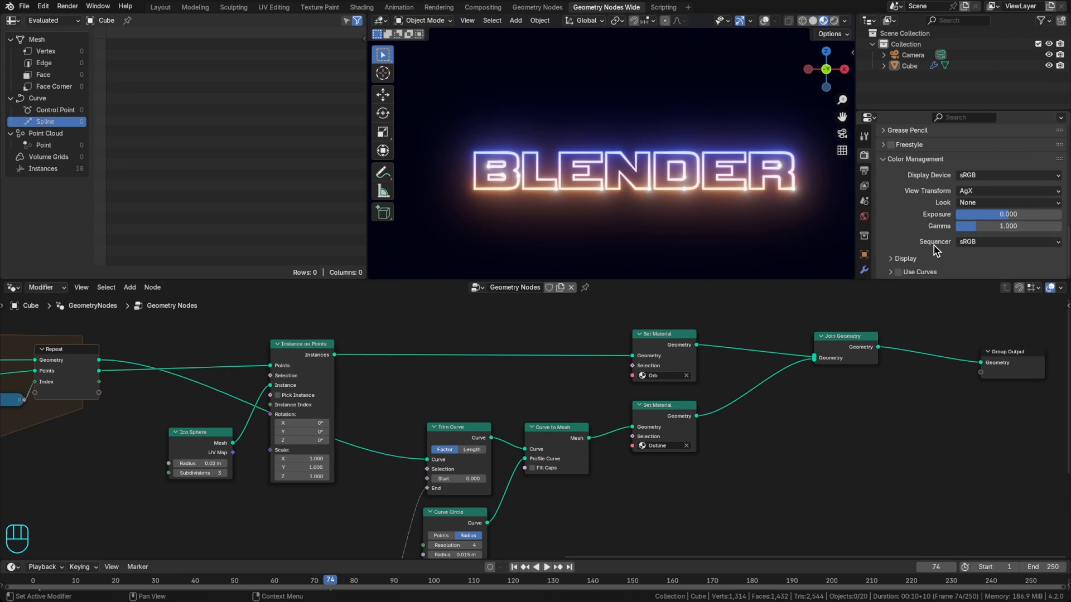
left_click(977, 202)
left_click(975, 223)
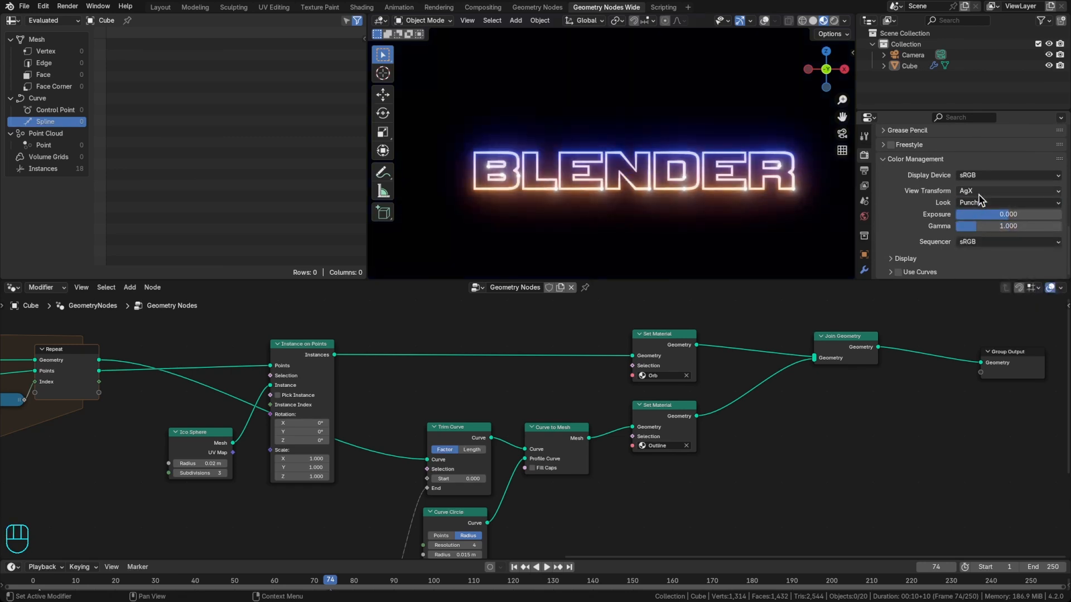
left_click(979, 202)
left_click(986, 252)
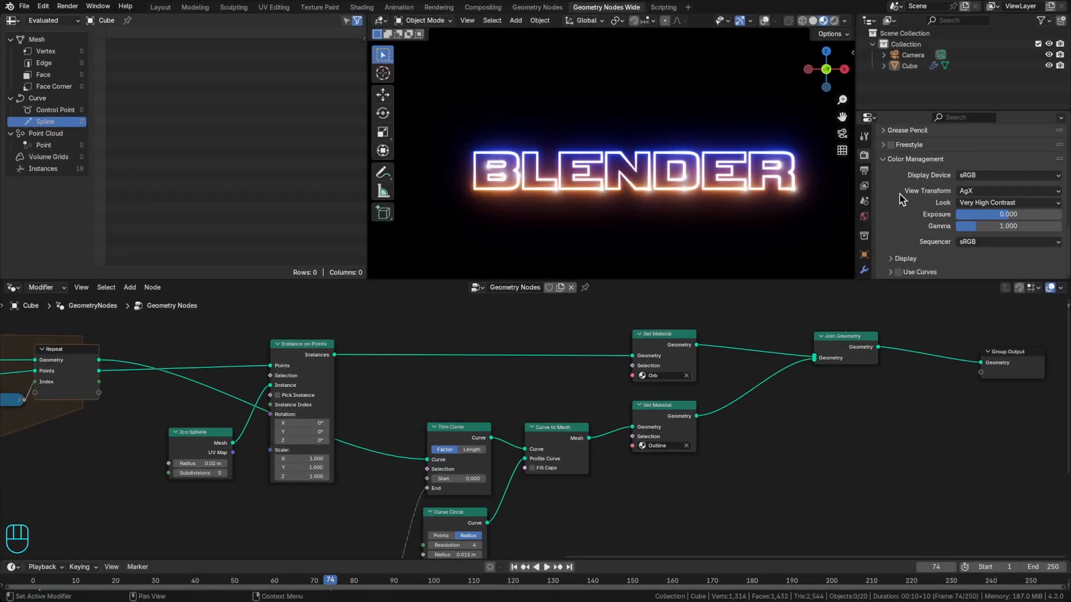
Step: Compare the color management look against None and return to Very High Contrast
left_click(980, 202)
left_click(969, 215)
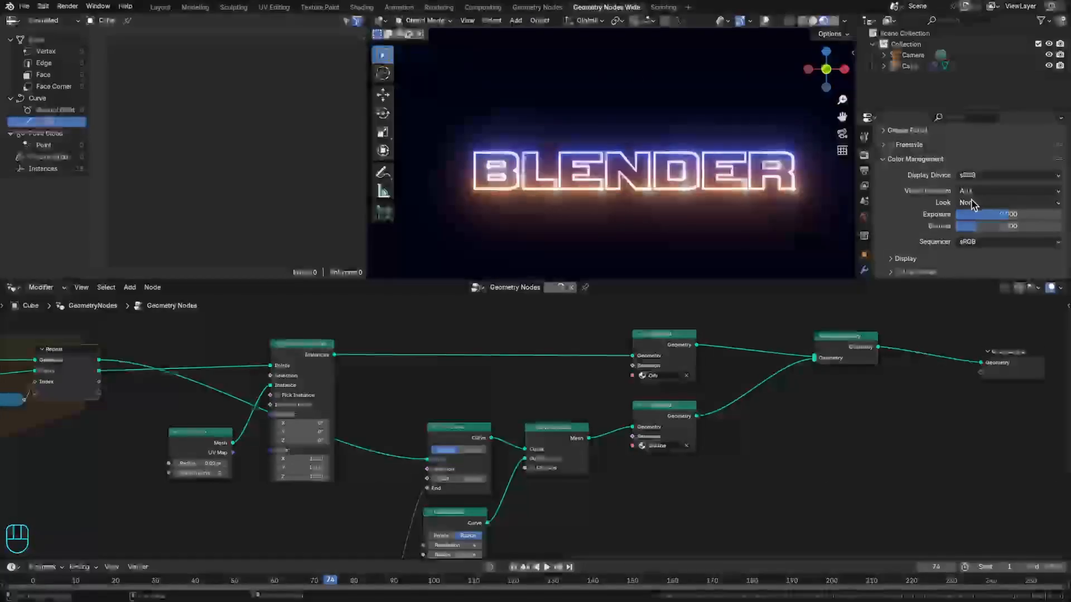
left_click(973, 205)
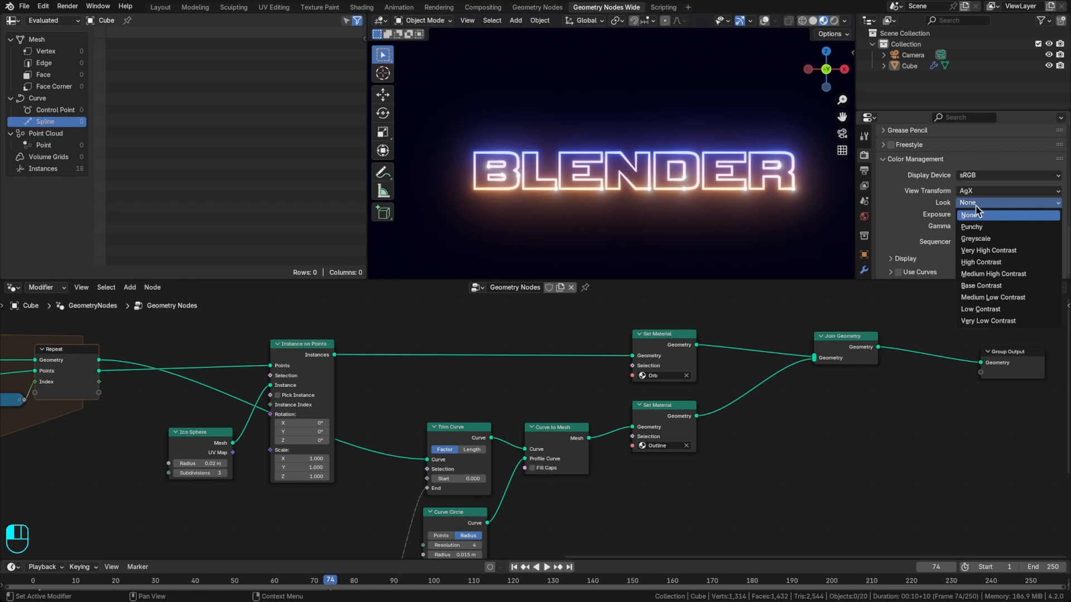
left_click(976, 252)
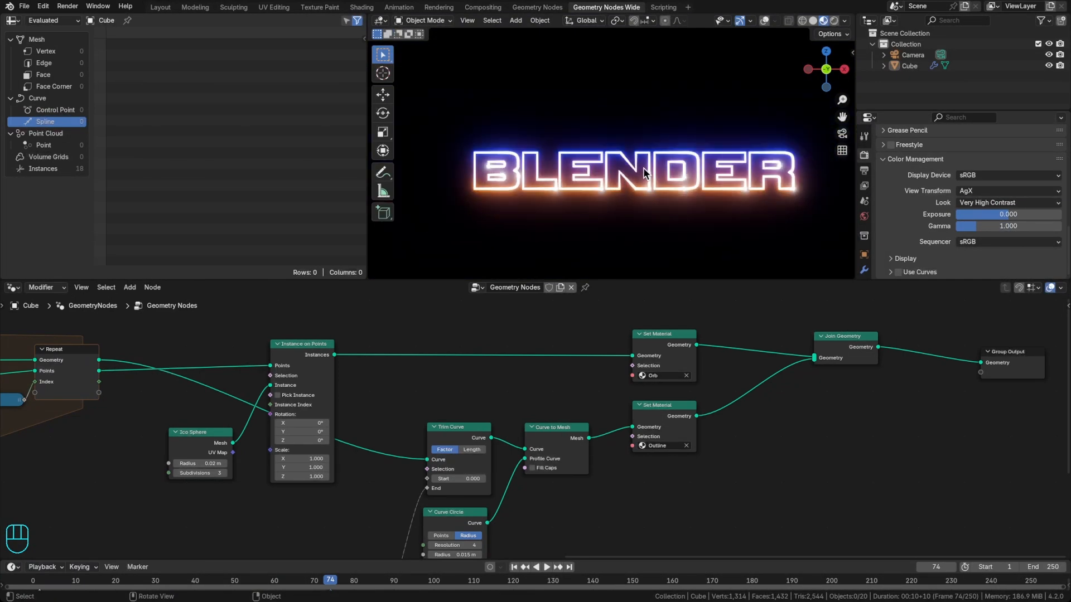
Step: Set the world background strength to 0.780 and save the file
mouse_move(644, 168)
middle_mouse_down("shift")
mouse_move(633, 179)
mouse_move(647, 170)
middle_mouse_up("shift")
key("super+s")
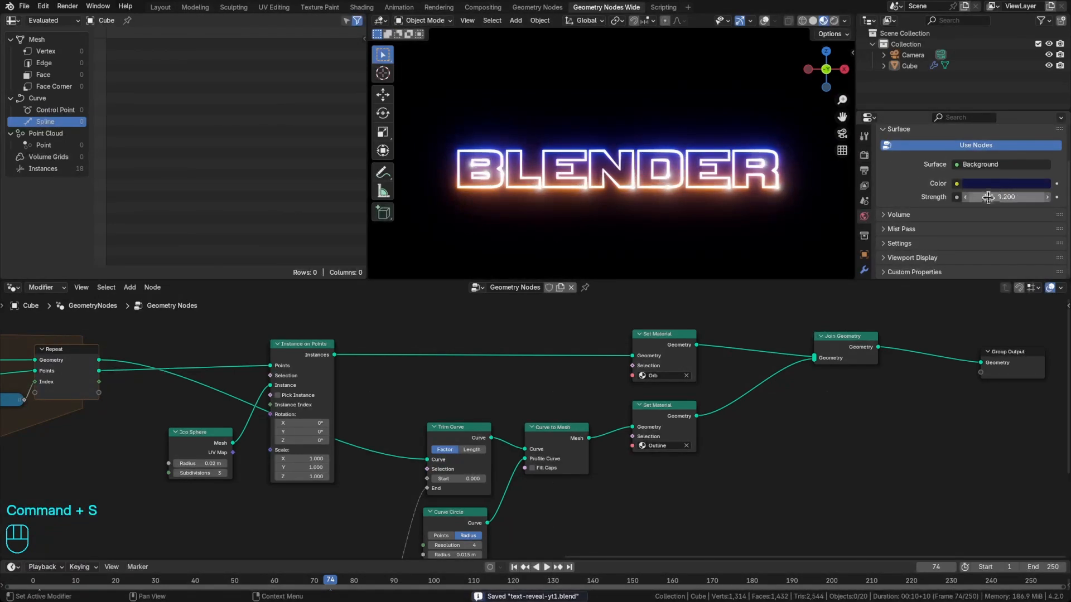
left_click_drag(1005, 196, 981, 196, "shift")
key("super+s")
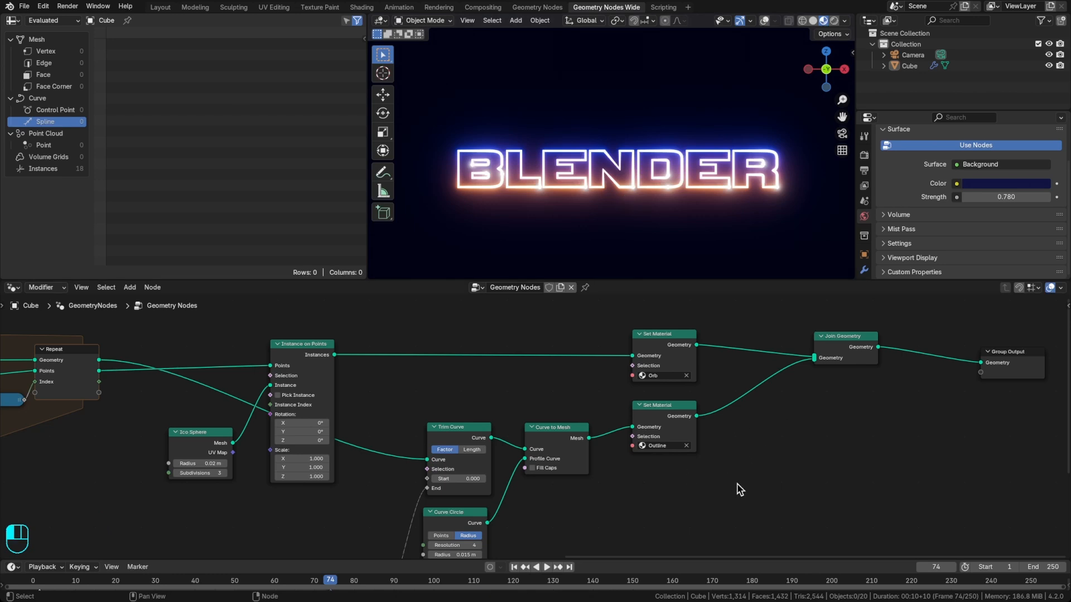
Step: Review the text reveal by jumping between the first and last frames of the animation
key("shift")
key("shift+Left")
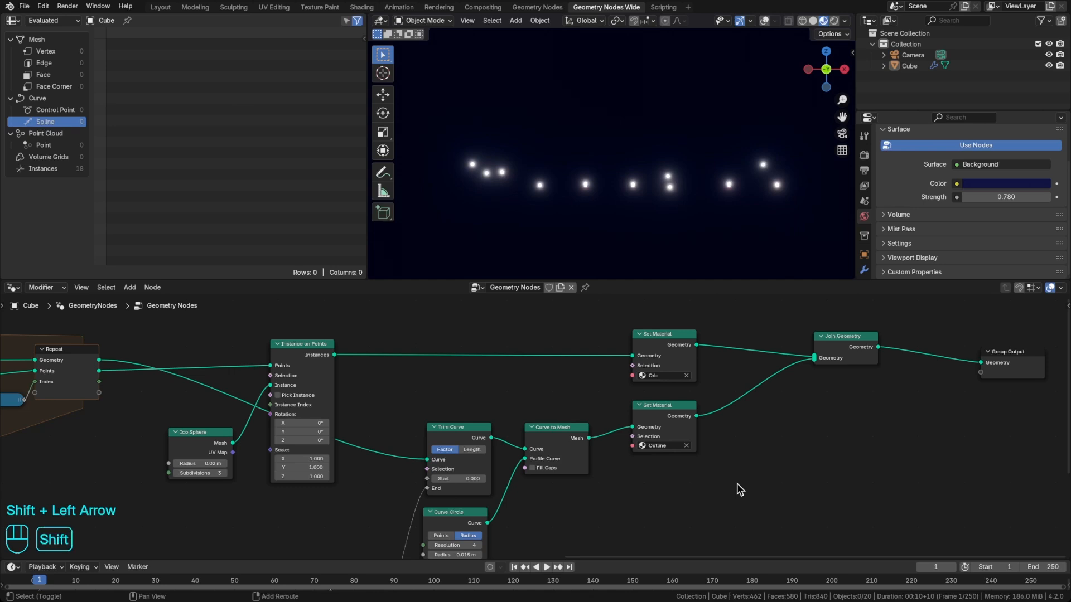
key("shift+Right")
key("shift+Left")
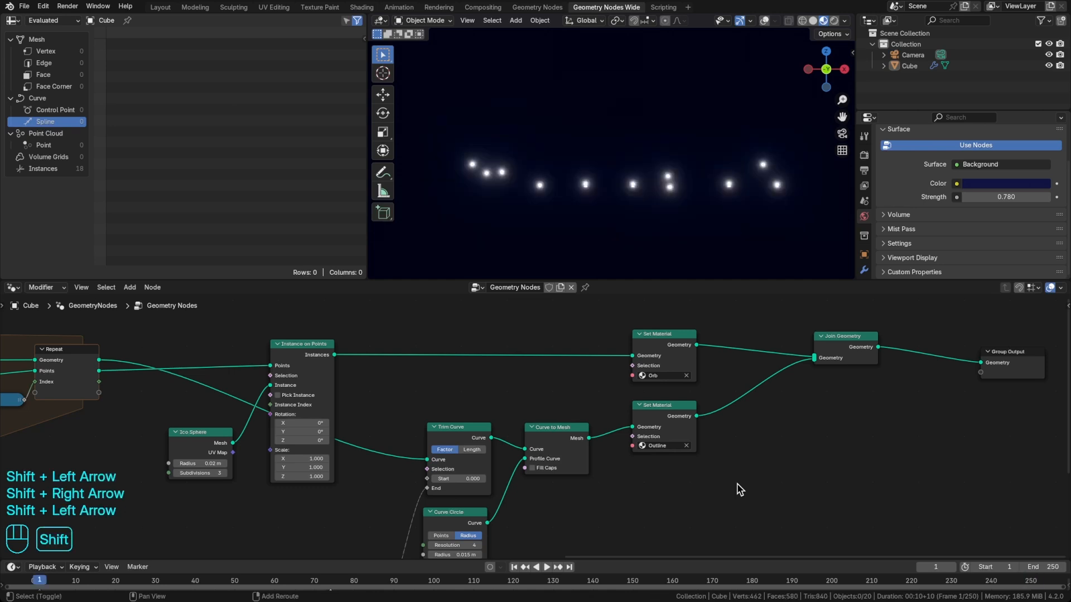
key("shift+Right")
key("shift+Left")
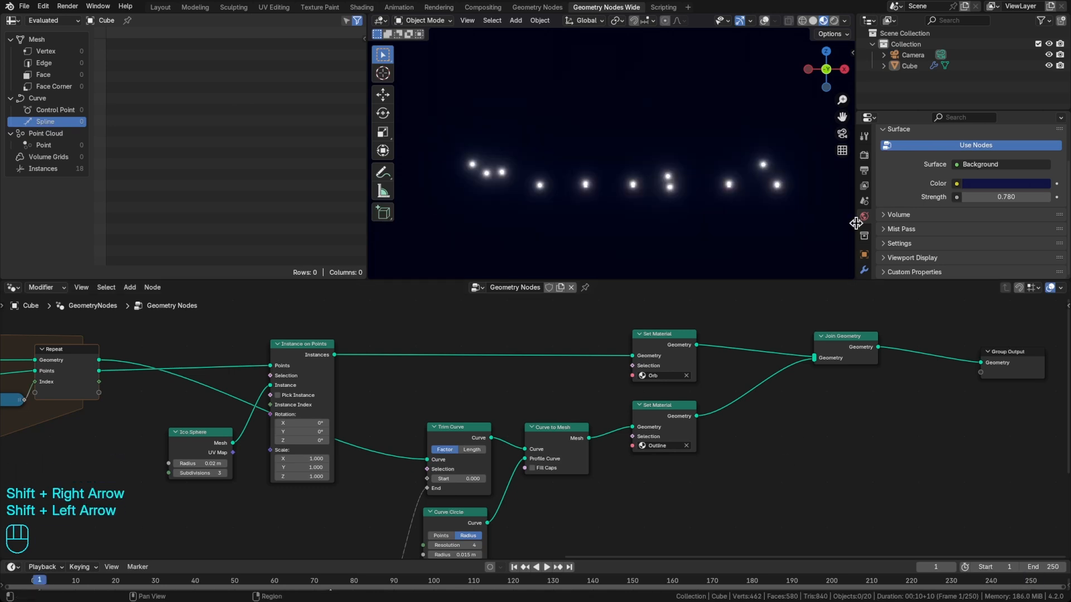
Step: Set the output frame rate to 30 fps
left_click(864, 171)
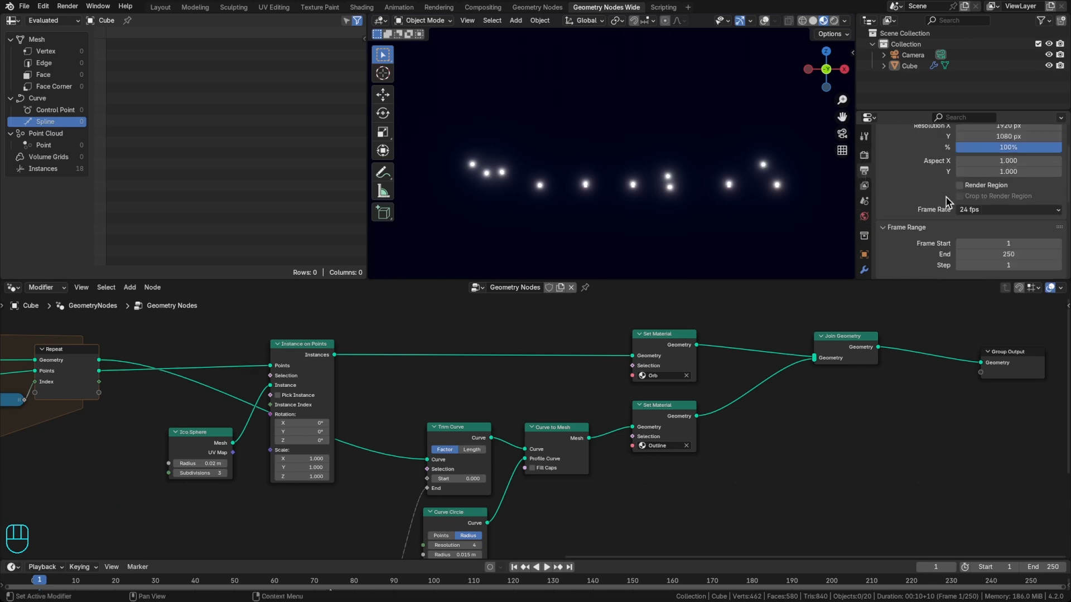
left_click(973, 209)
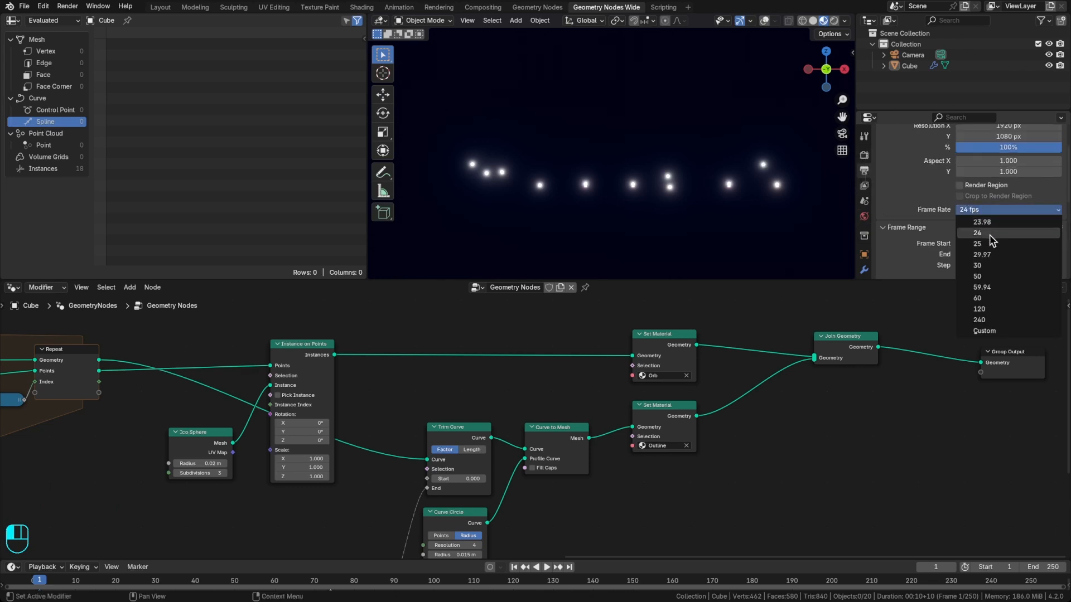
left_click(986, 265)
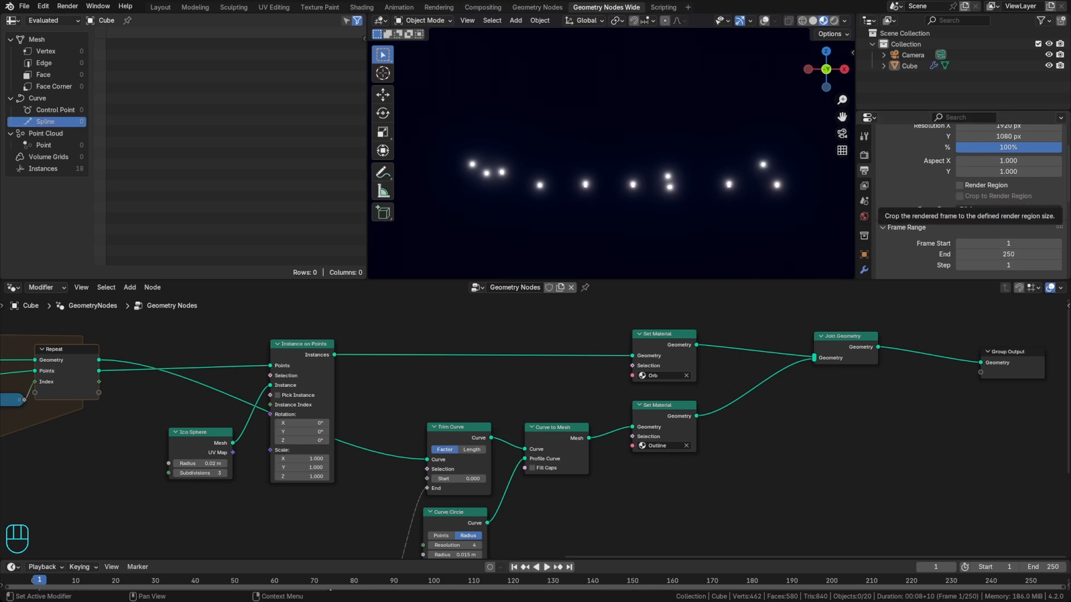
Step: Check the modifier's Duration input and set the scene's end frame to 90
left_click(864, 268)
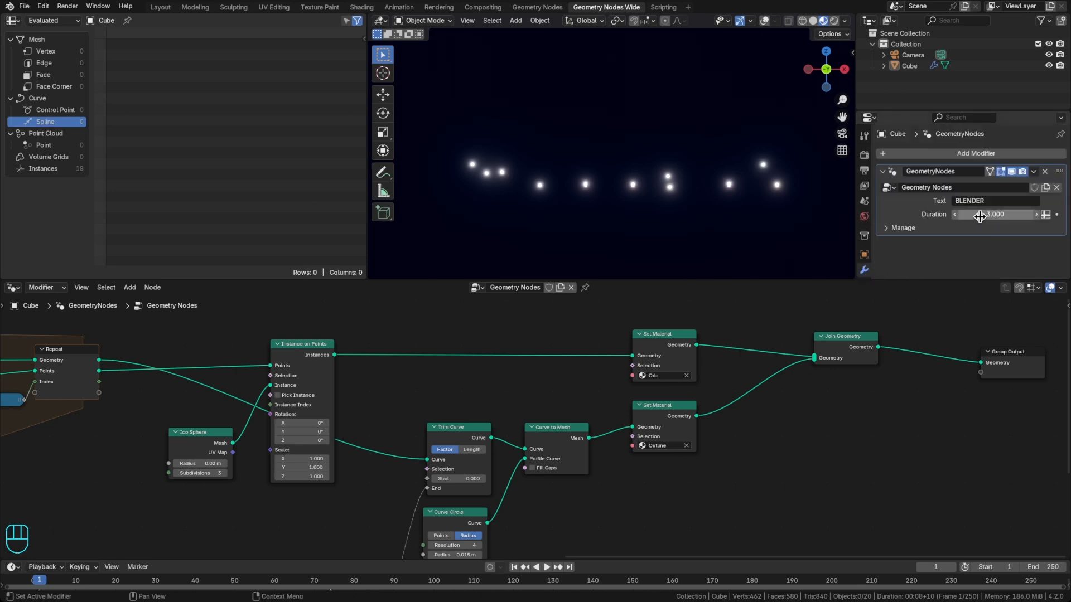
left_click(1041, 567)
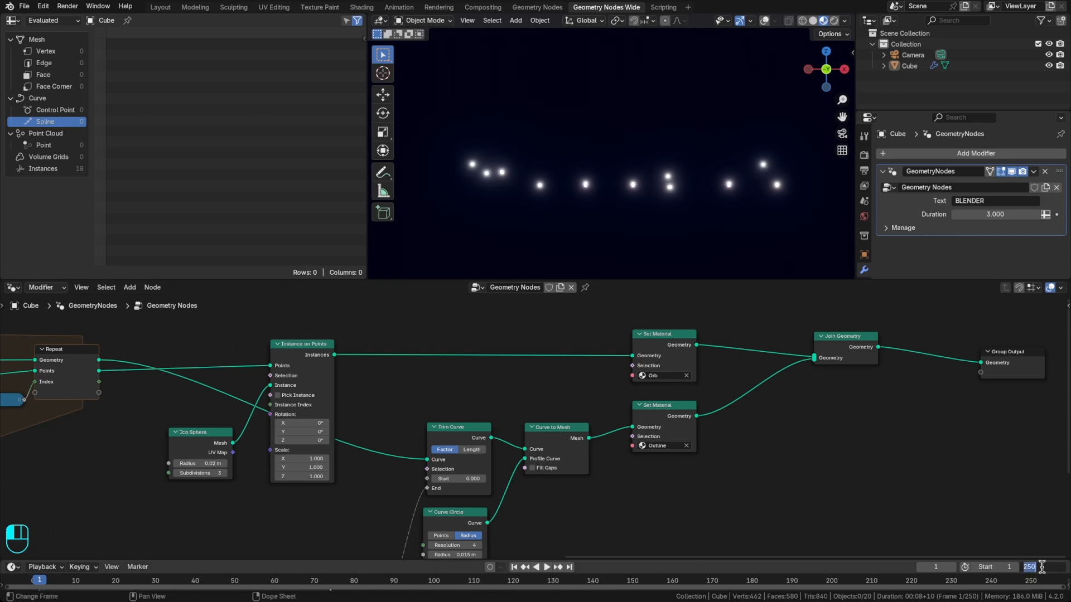
type("90")
key("Return")
Step: Set the scene's end frame to 120 and save the file
left_click(1040, 567)
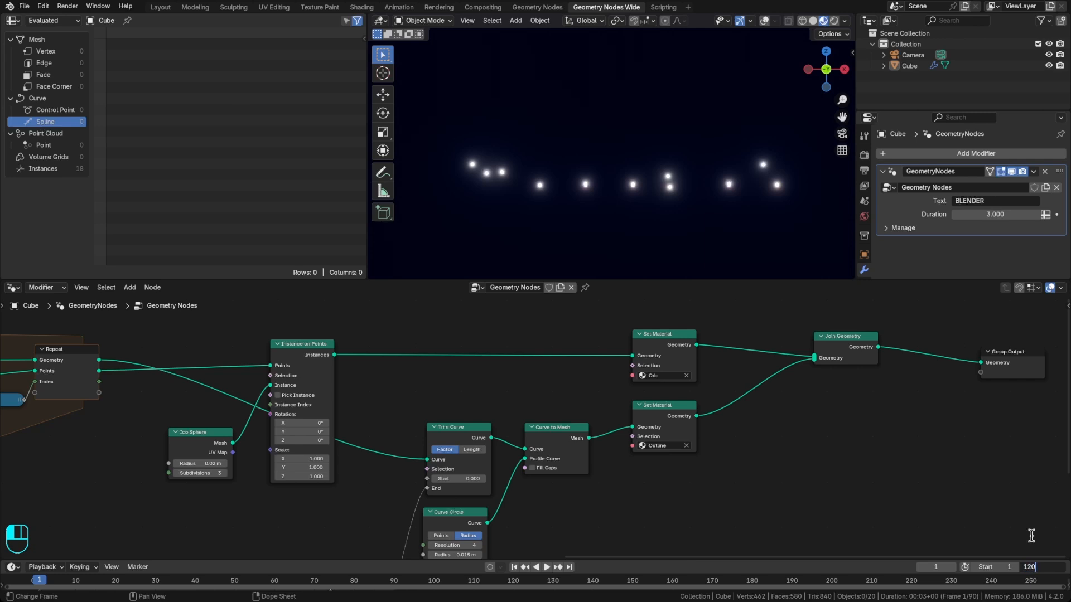
key("Return")
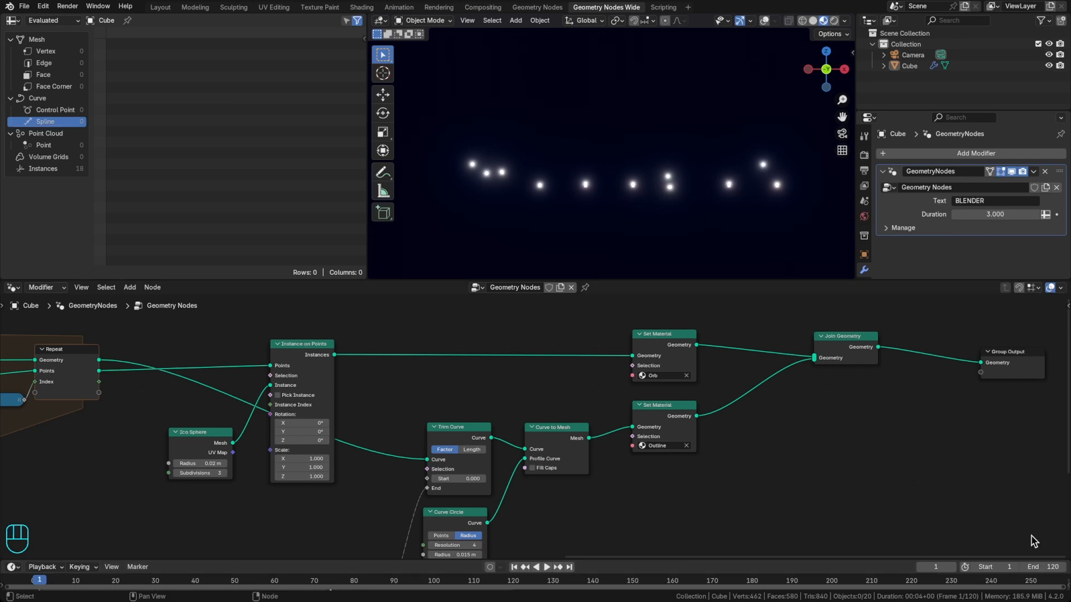
left_click(1035, 566)
type("30")
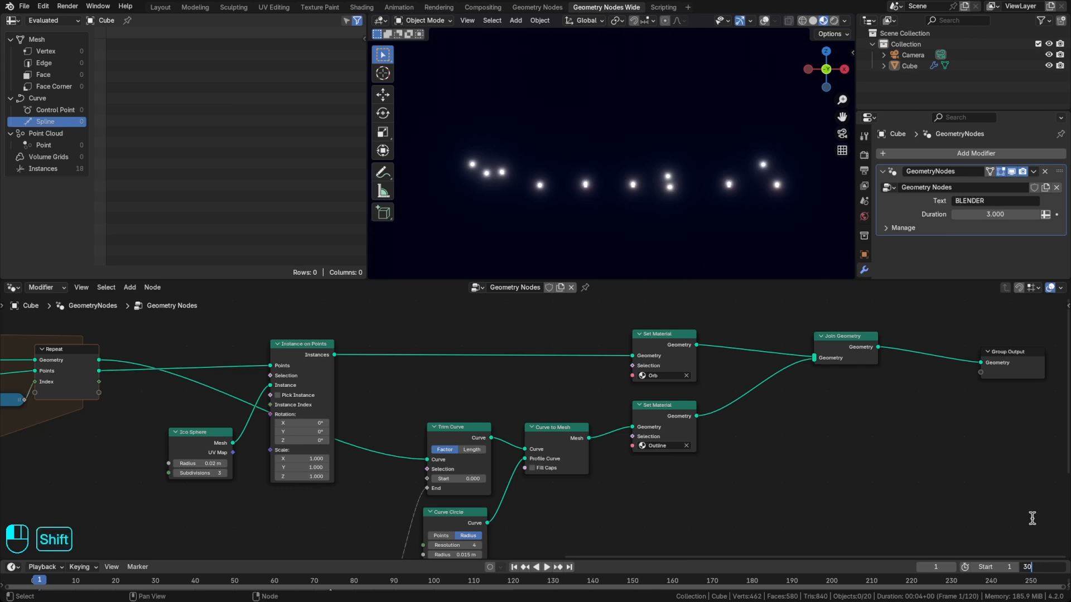
type("*4")
key("Return")
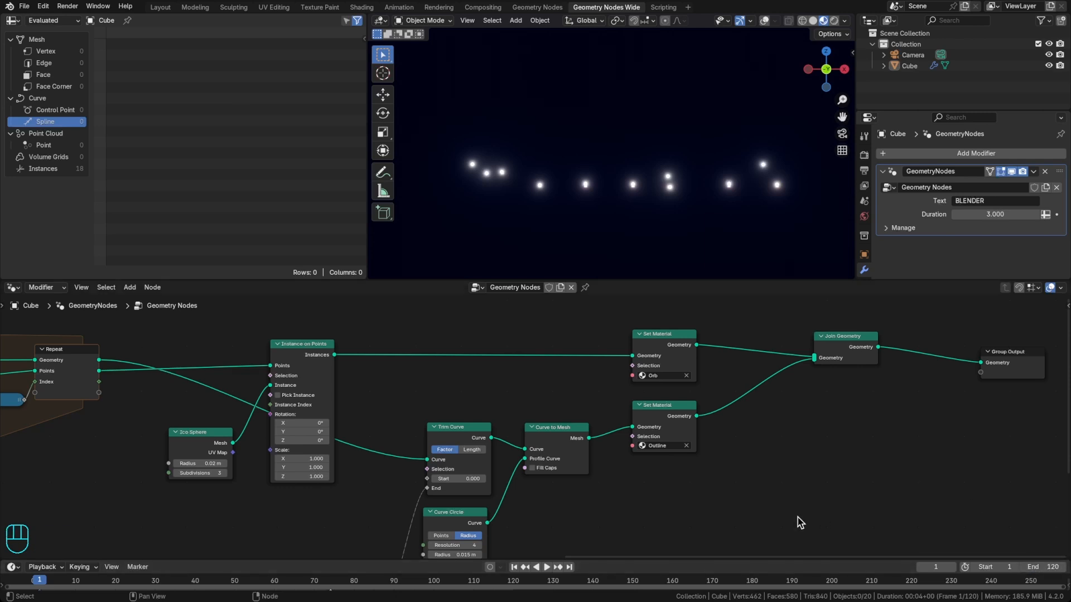
key("super+s")
Step: Set the scene's start frame to 0, return to that frame and save the file
key("shift+Left")
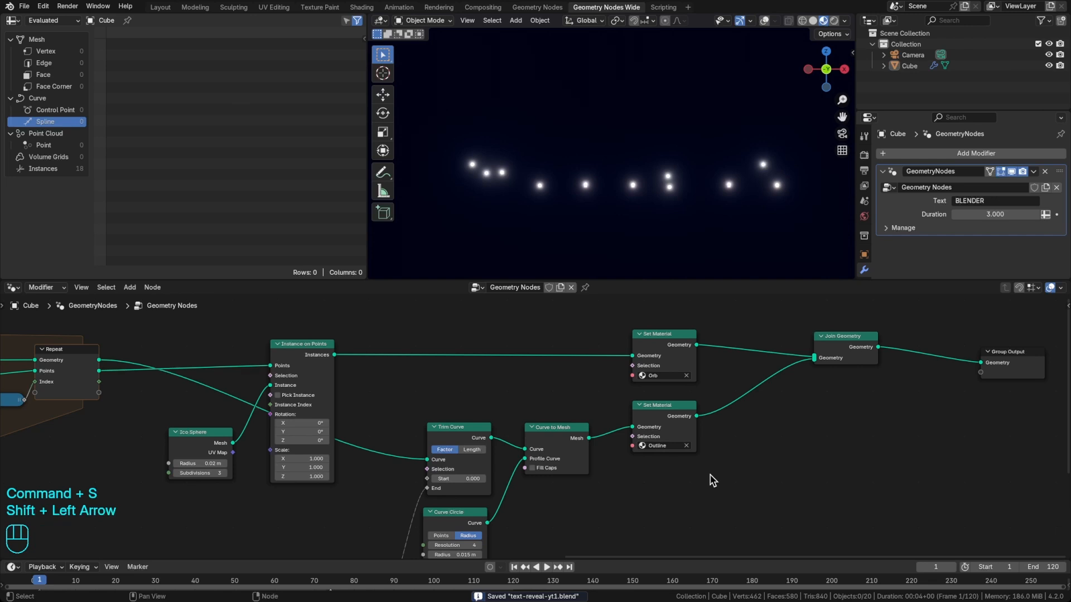
left_click(988, 567)
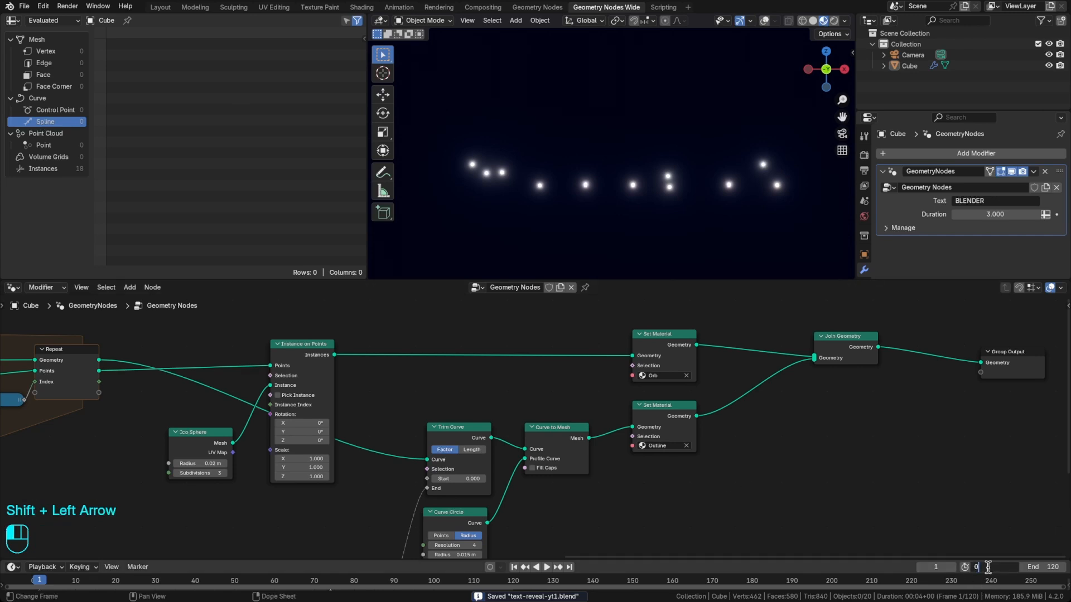
type("0")
key("Return")
key("shift+Left")
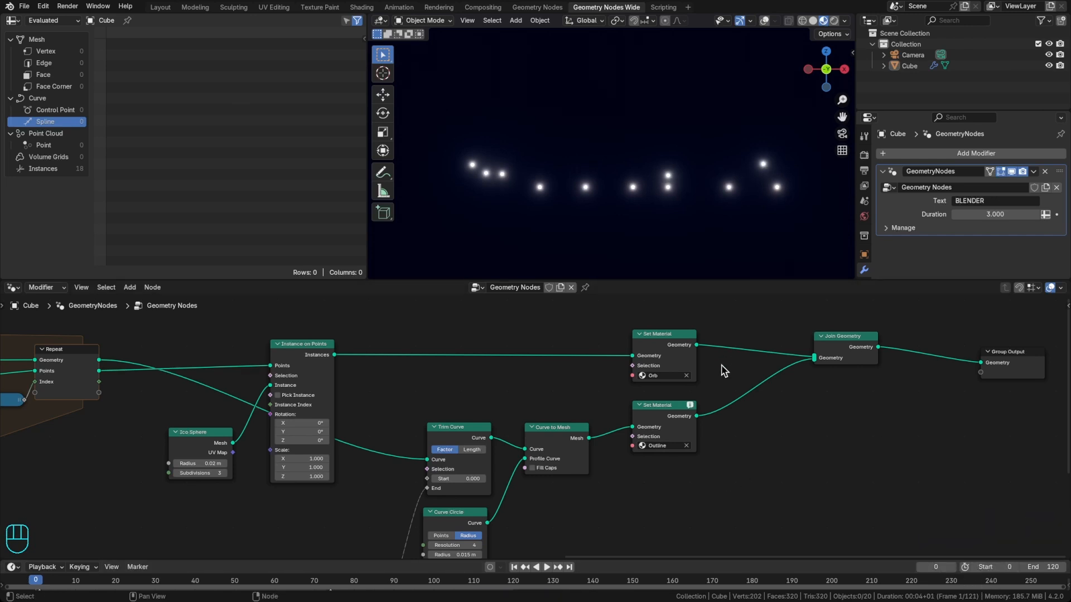
scroll(634, 182, "up", 2)
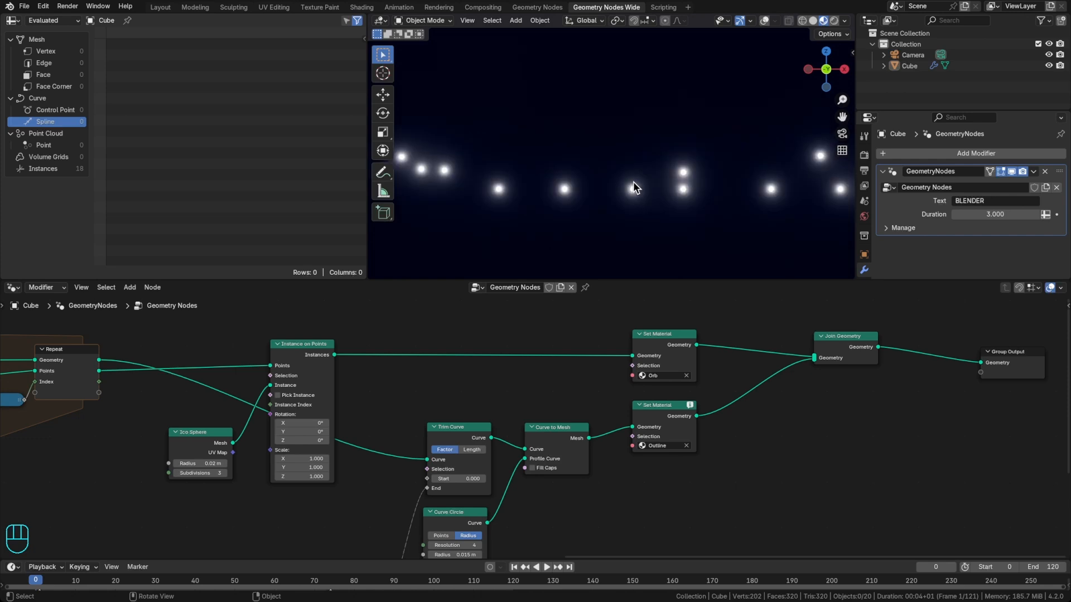
scroll(634, 182, "down", 1)
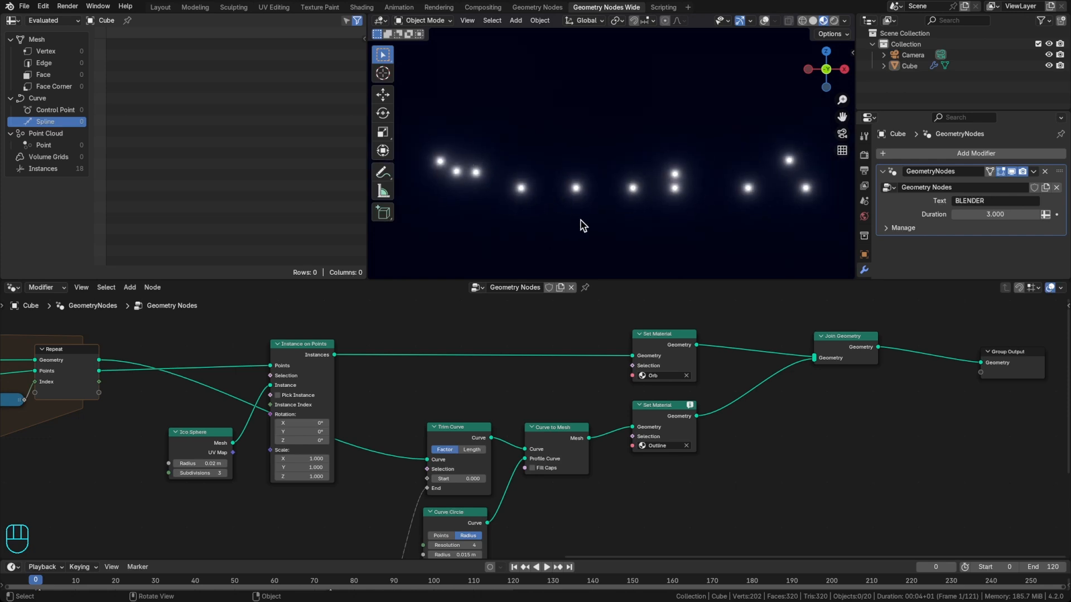
key("super+s")
Step: Expose the Ico Sphere's Radius as a modifier setting by linking it to a new Group Input node
scroll(581, 433, "left", 5)
scroll(581, 433, "down", 3)
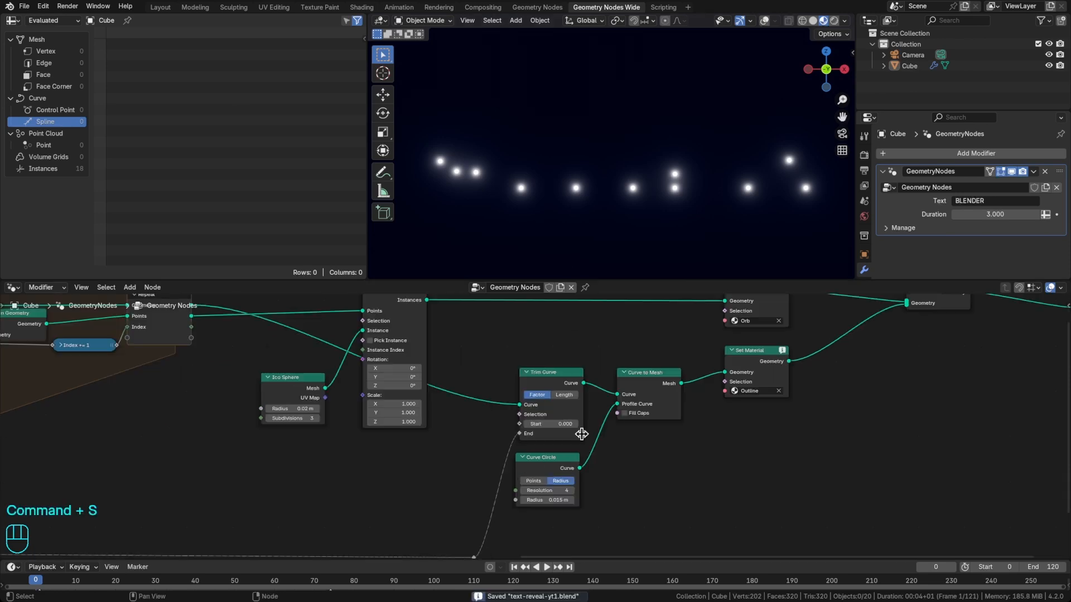
scroll(624, 405, "left", 4)
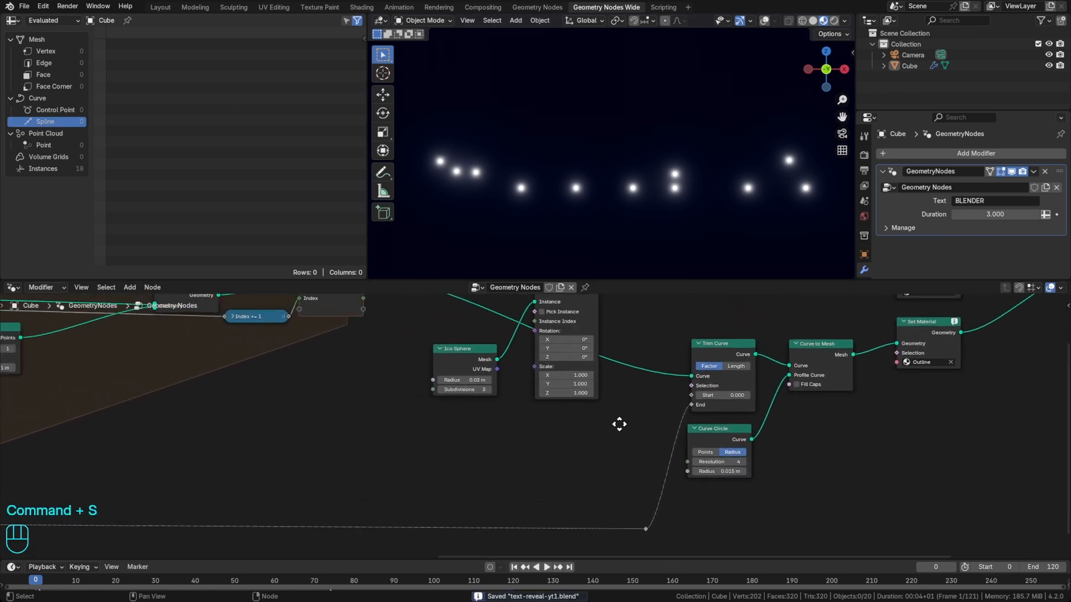
scroll(629, 433, "up", 2)
scroll(596, 385, "left", 3)
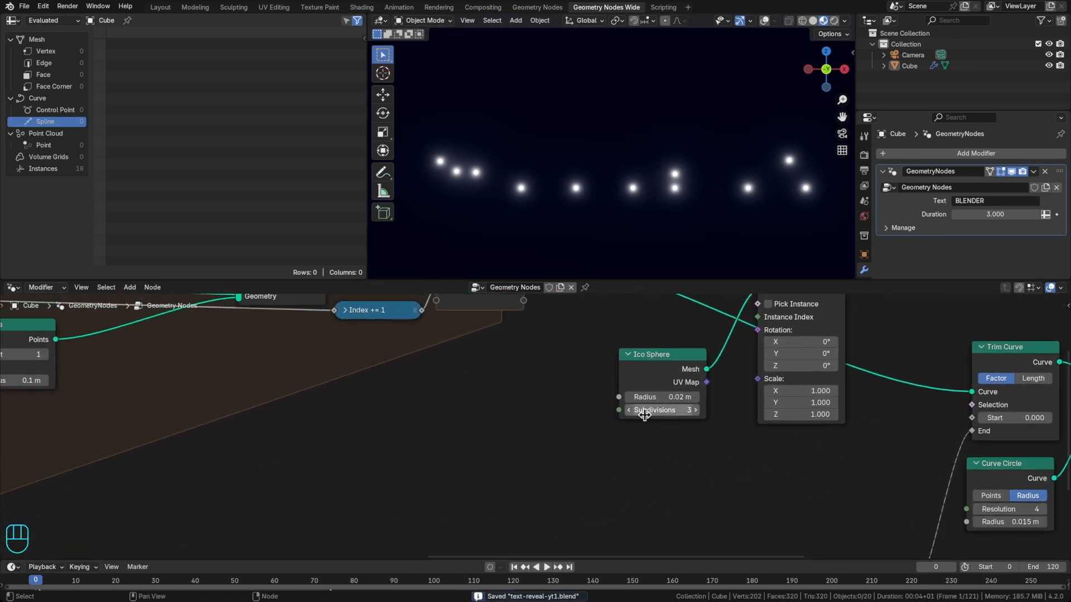
left_click_drag(619, 396, 492, 393)
type("group")
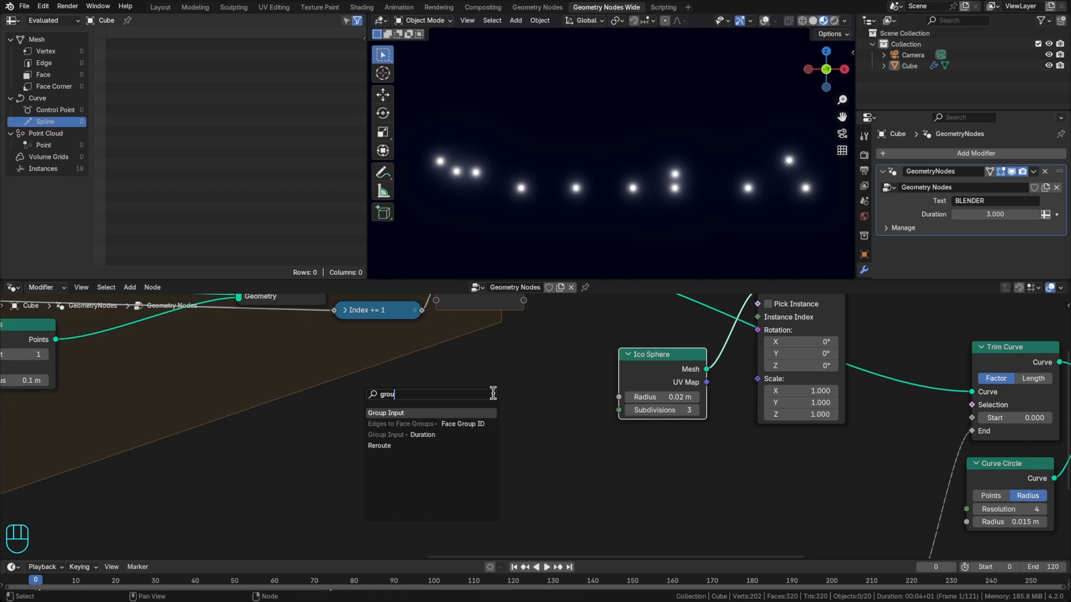
key("Return")
Step: Rename the exposed Radius group socket to "Orb Radius" and save the file
key("n")
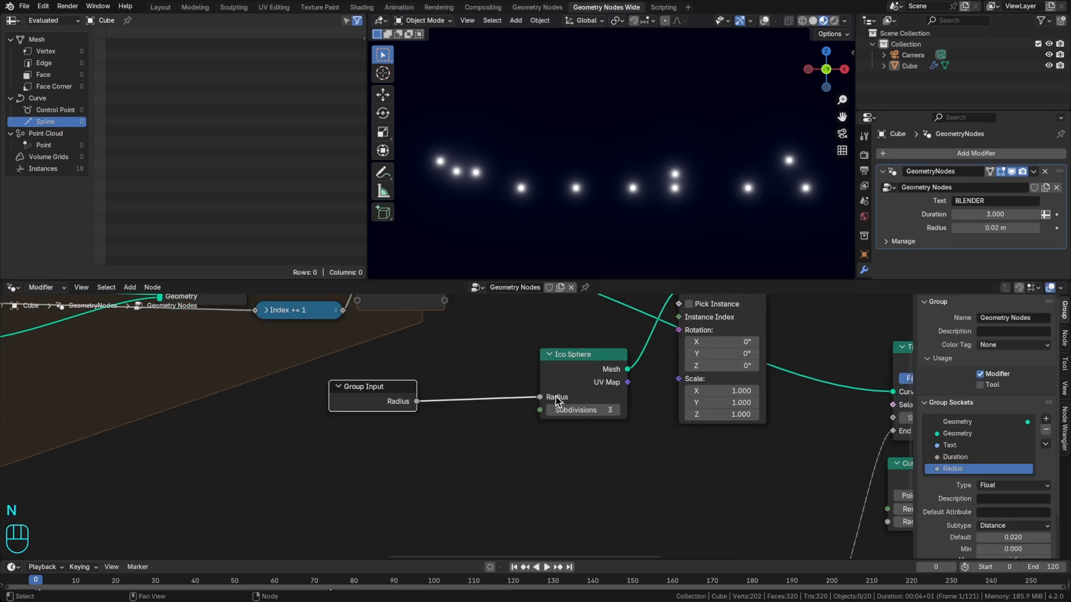
double_click(951, 470)
type("Orb Radiu")
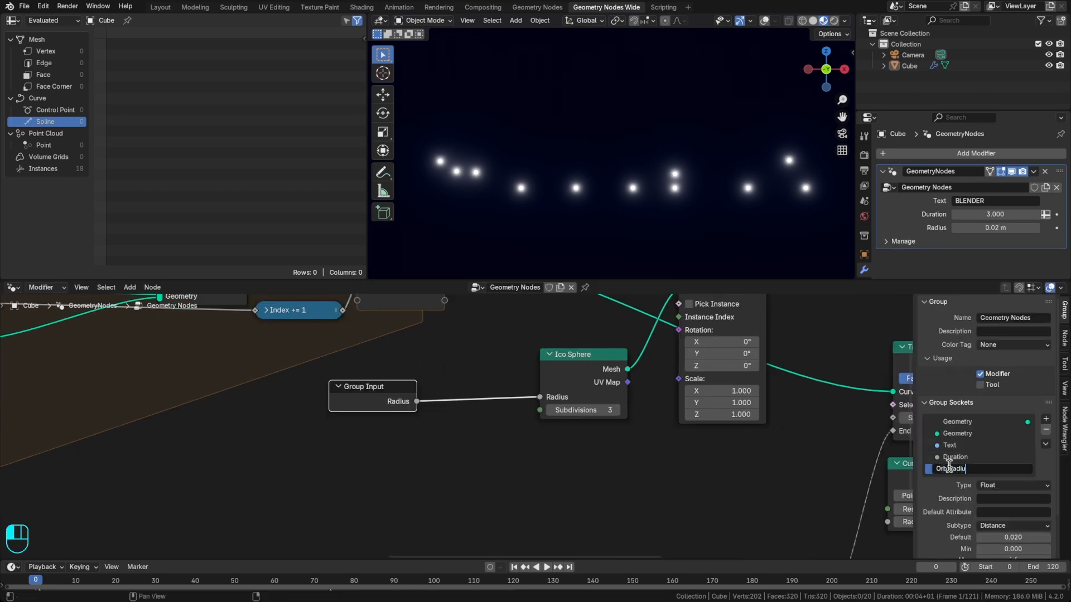
type("s")
key("Return")
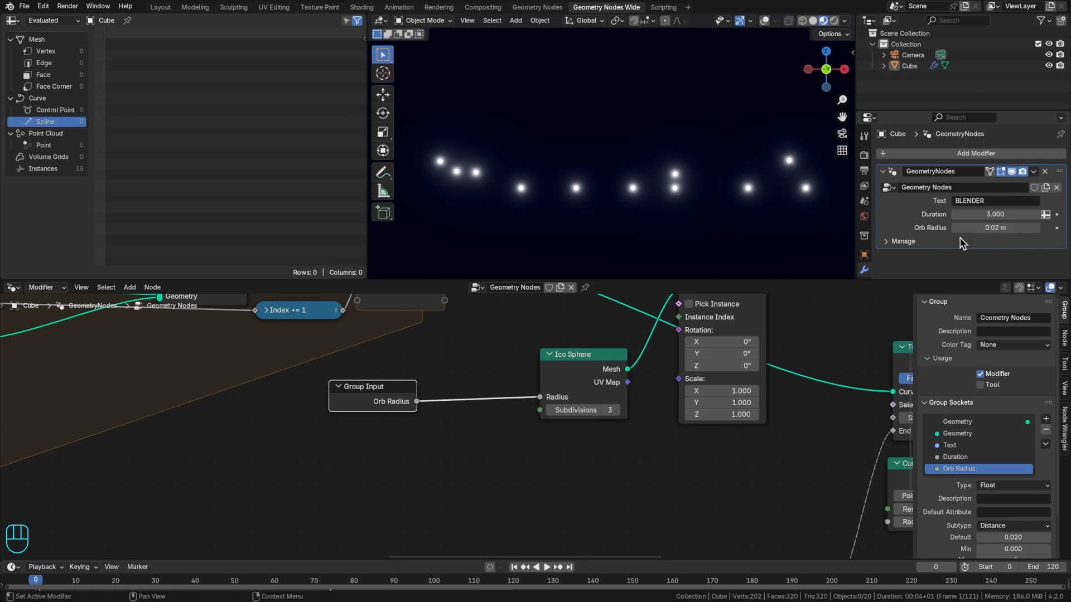
key("super+s")
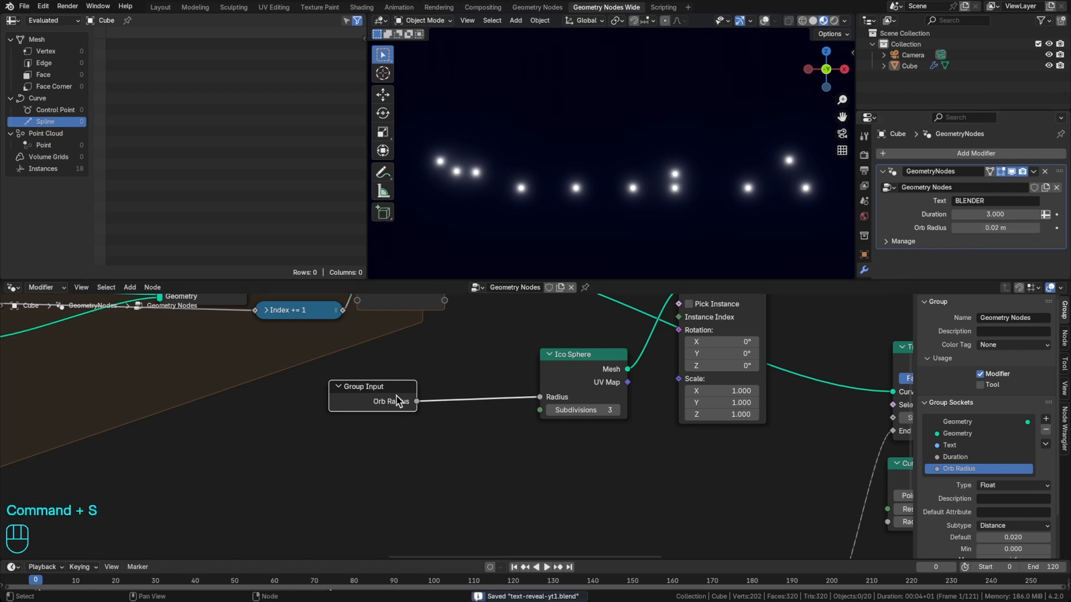
Step: Move the Orb Radius Group Input away from the Ico Sphere and insert a Color Ramp on the link between them
left_click_drag(396, 396, 389, 414)
middle_click_drag(471, 473, 556, 450)
scroll(423, 474, "down", 2)
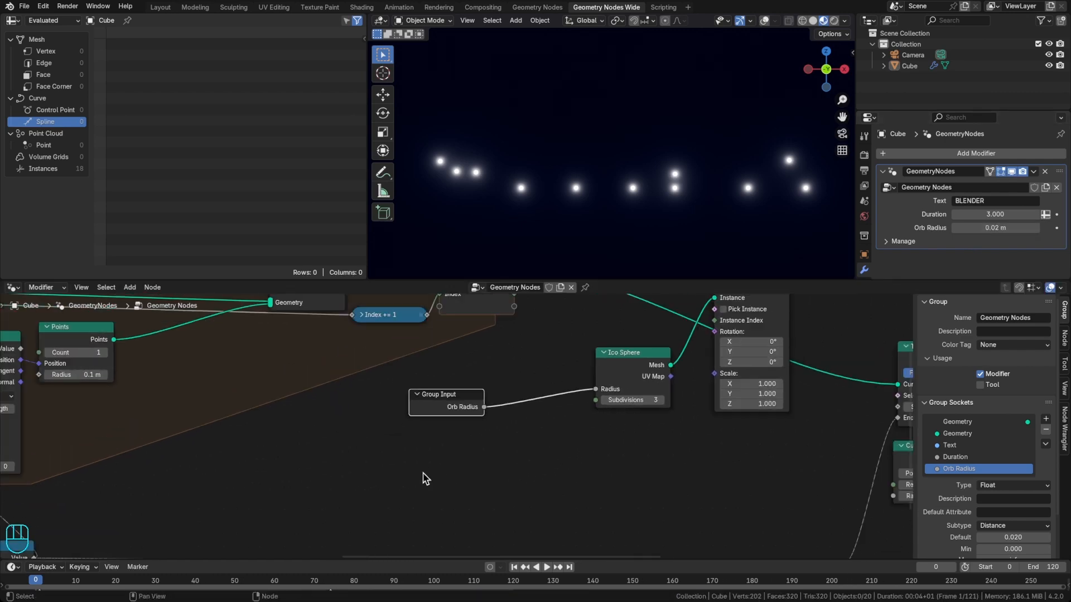
middle_click_drag(423, 479, 557, 419)
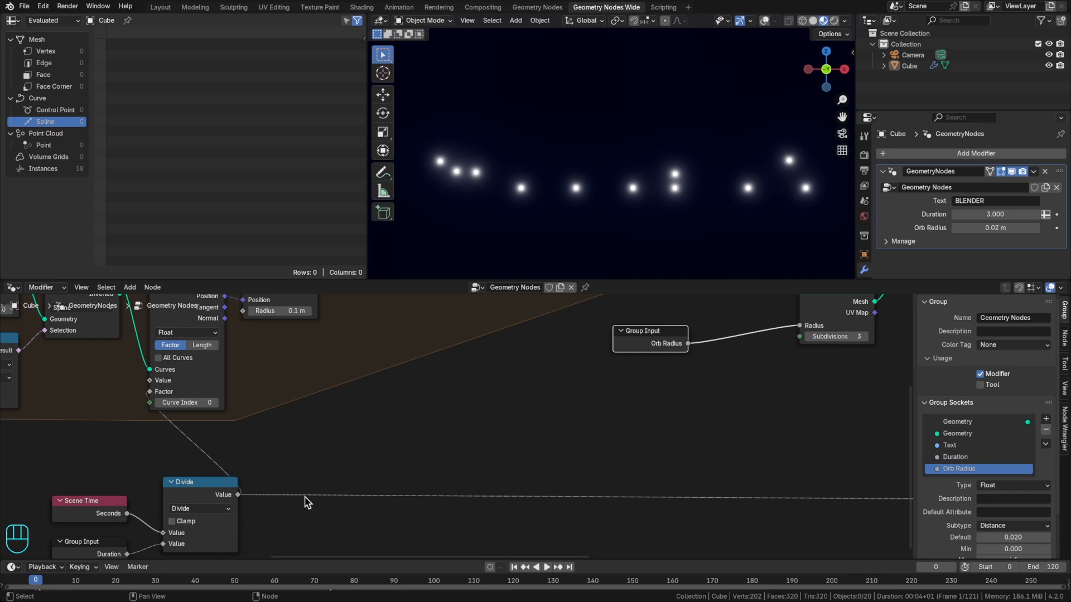
middle_click_drag(687, 363, 504, 411)
left_click_drag(485, 411, 393, 433)
key("shift+a")
type("color")
key("Down")
key("Down")
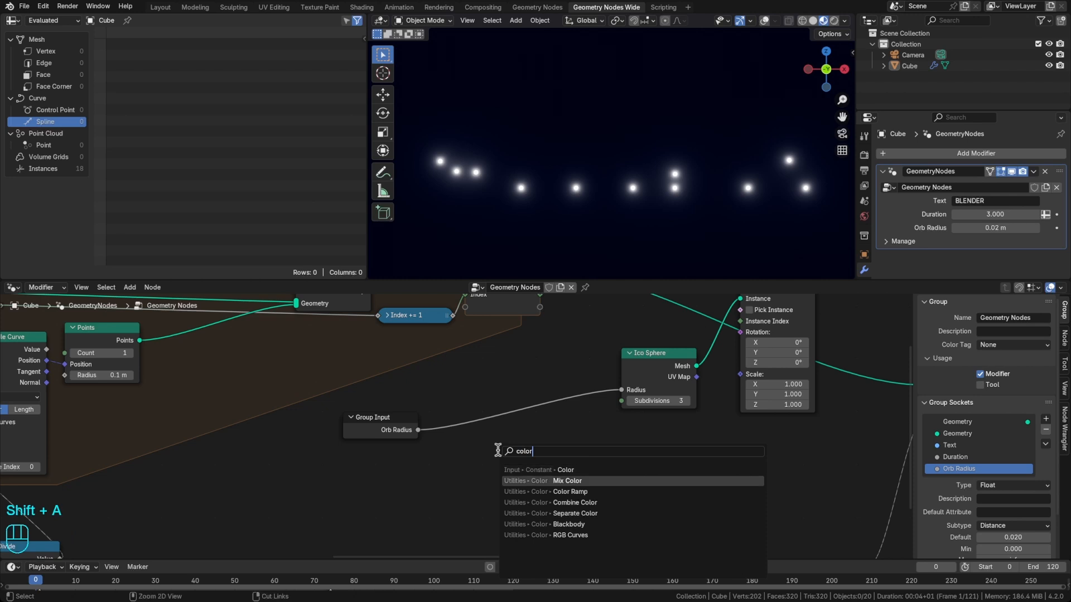
key("Return")
left_click(466, 382)
Step: Move the Color Ramp's white stop close to the black one, at position 0.021
scroll(492, 450, "up", 3)
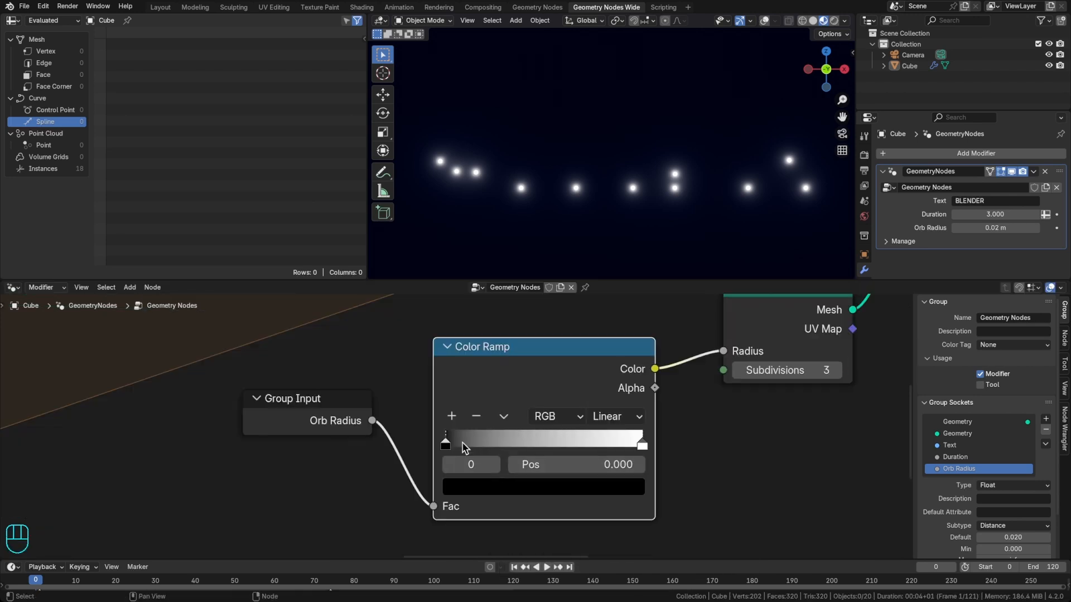
left_click_drag(510, 444, 445, 453)
key("super+x")
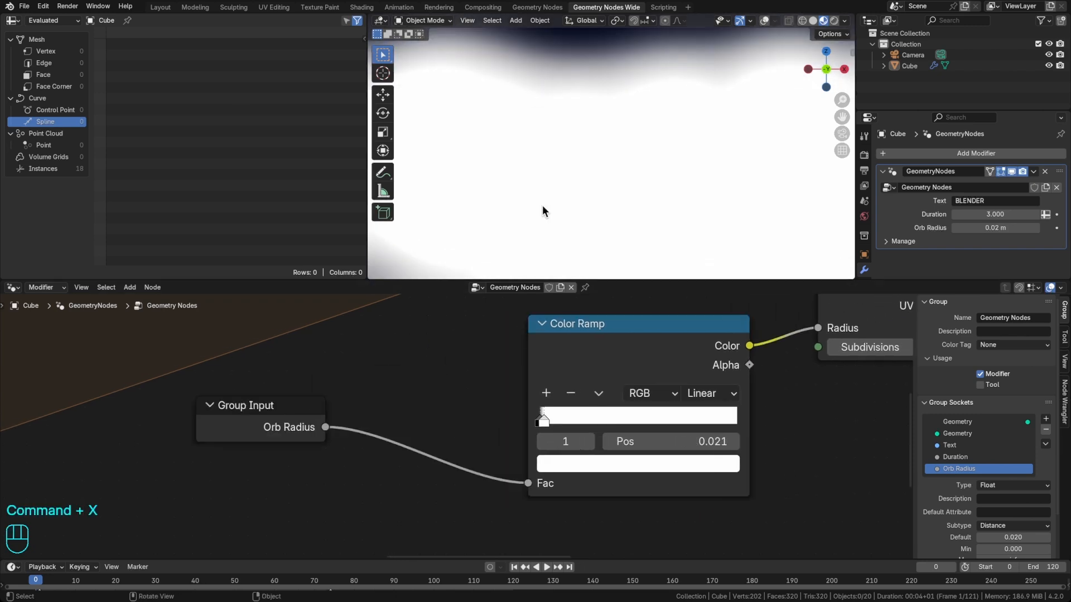
middle_click_drag(466, 386, 540, 341)
scroll(508, 397, "down", 3)
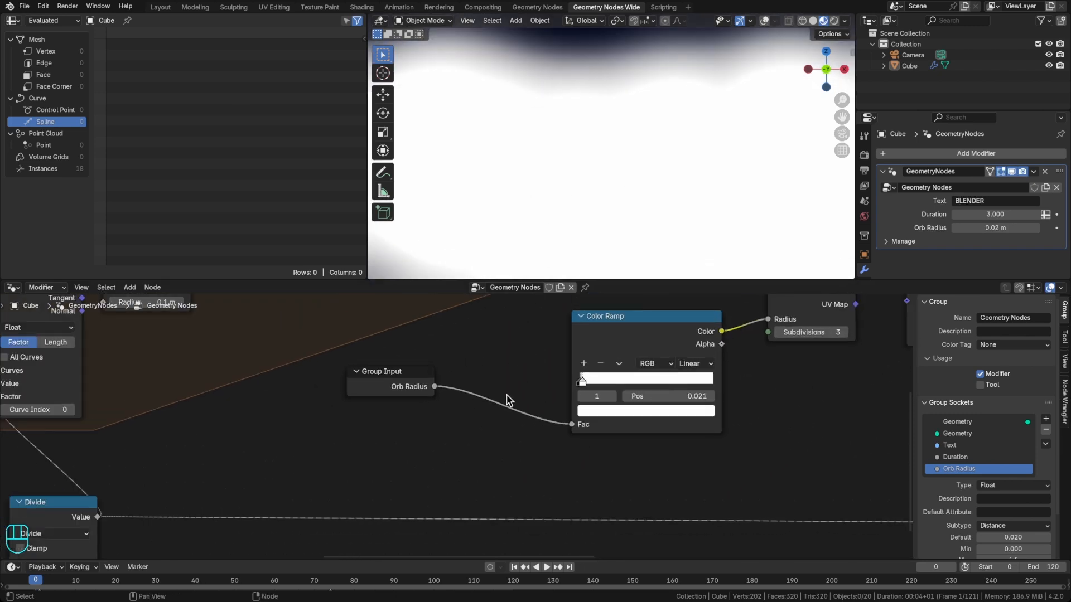
Step: Cut the link from Orb Radius to the Color Ramp and place the Group Input node above the ramp
middle_click_drag(499, 423, 547, 423)
middle_click_drag(578, 383, 507, 420)
scroll(508, 419, "up", 1)
left_click_drag(563, 393, 460, 448)
right_click_drag(443, 455, 395, 473, "ctrl")
left_click_drag(370, 427, 625, 344)
left_click_drag(549, 428, 488, 428)
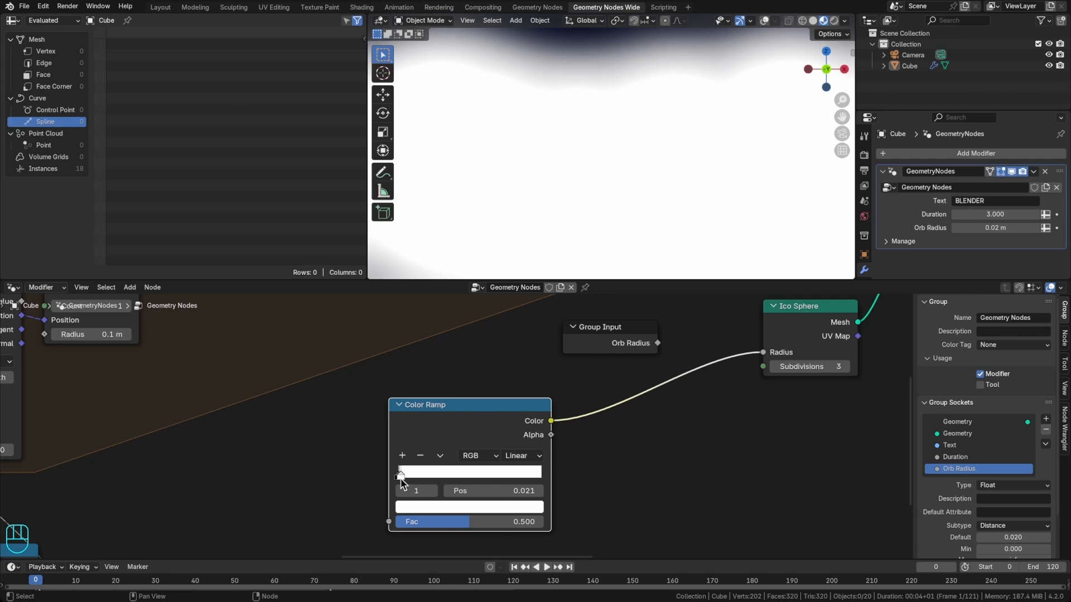
Step: Insert a Math node before the Ico Sphere's Radius and feed it with both Orb Radius and the Color Ramp's color
left_click_drag(638, 357, 620, 359)
key("shift+a")
type("math")
key("Return")
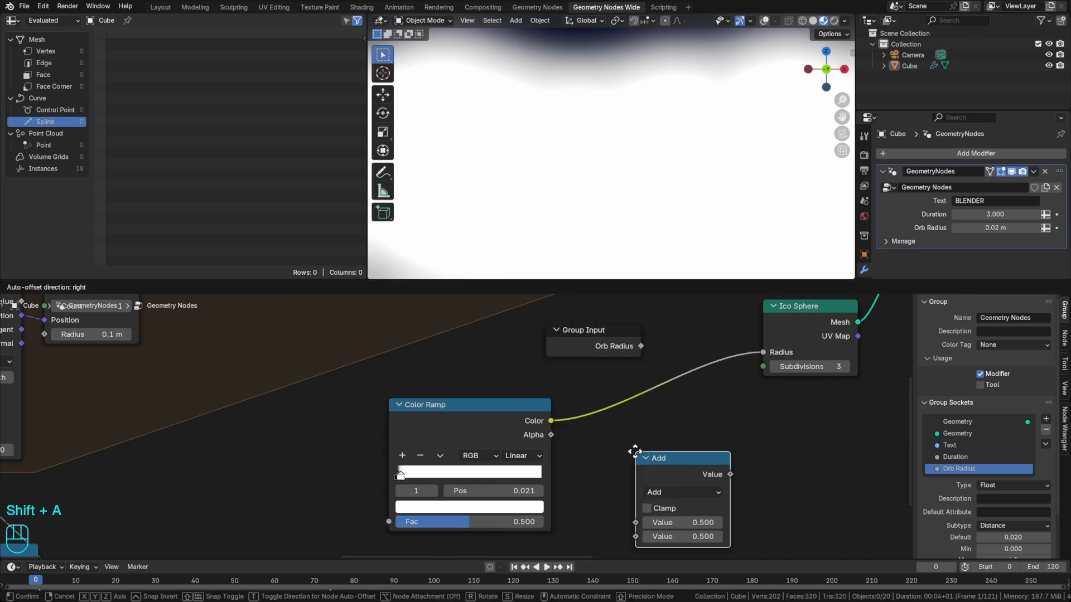
left_click(637, 371)
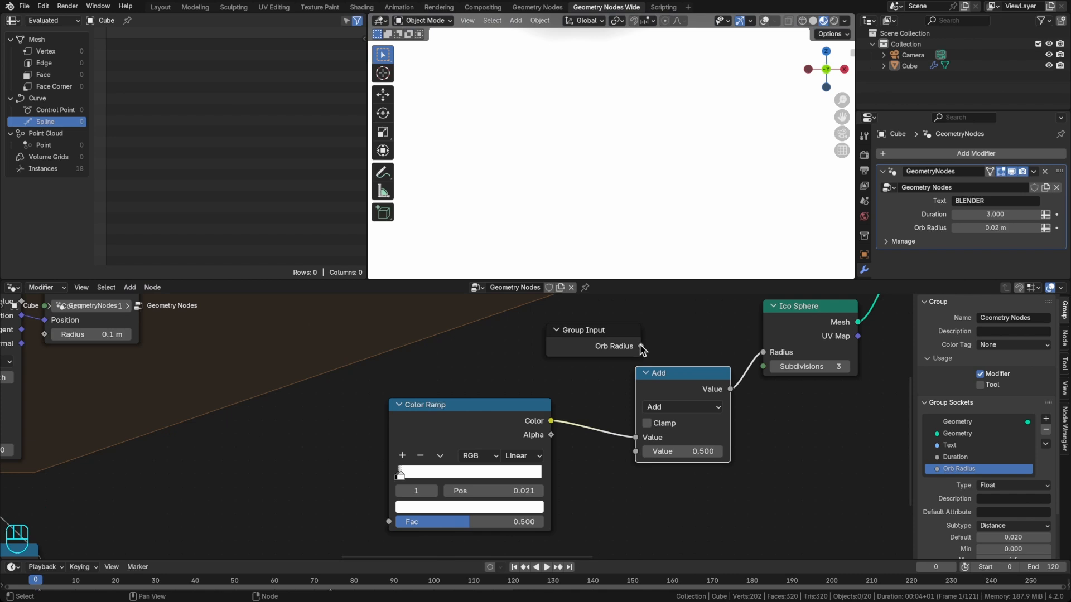
left_click_drag(586, 330, 635, 451)
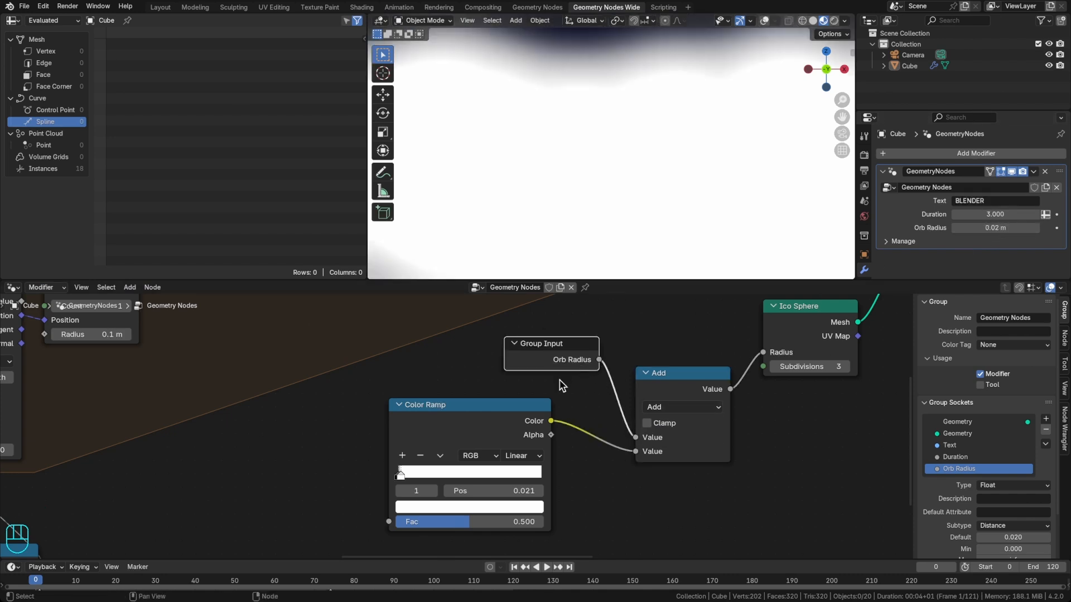
Step: Arrange the Color Ramp and Group Input beside the Math node and set its operation to Multiply
left_click_drag(521, 406, 573, 432)
left_click_drag(564, 364, 553, 395)
left_click(679, 406)
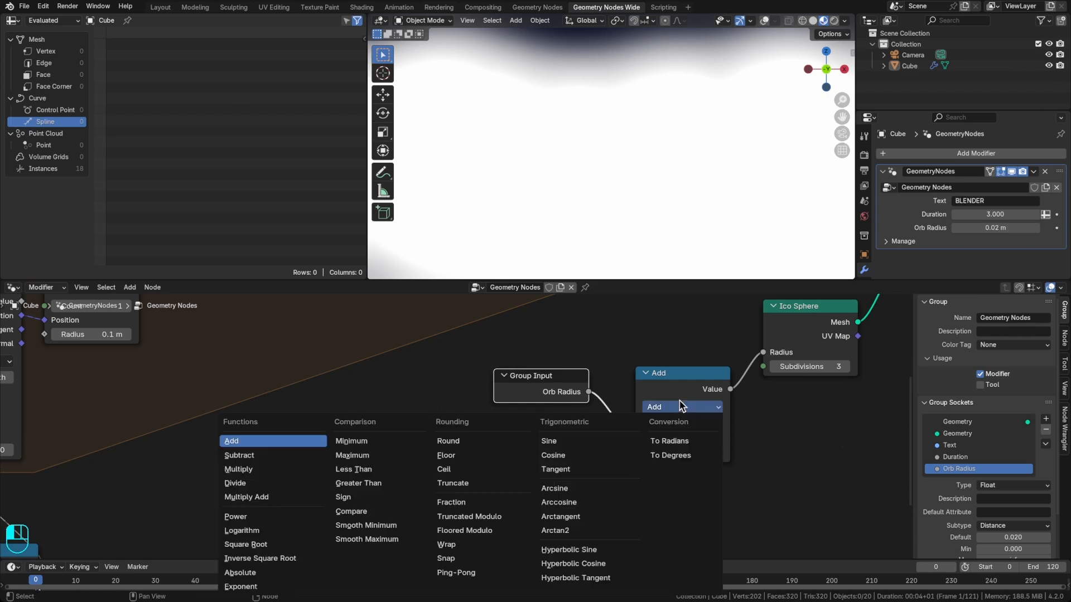
left_click(273, 469)
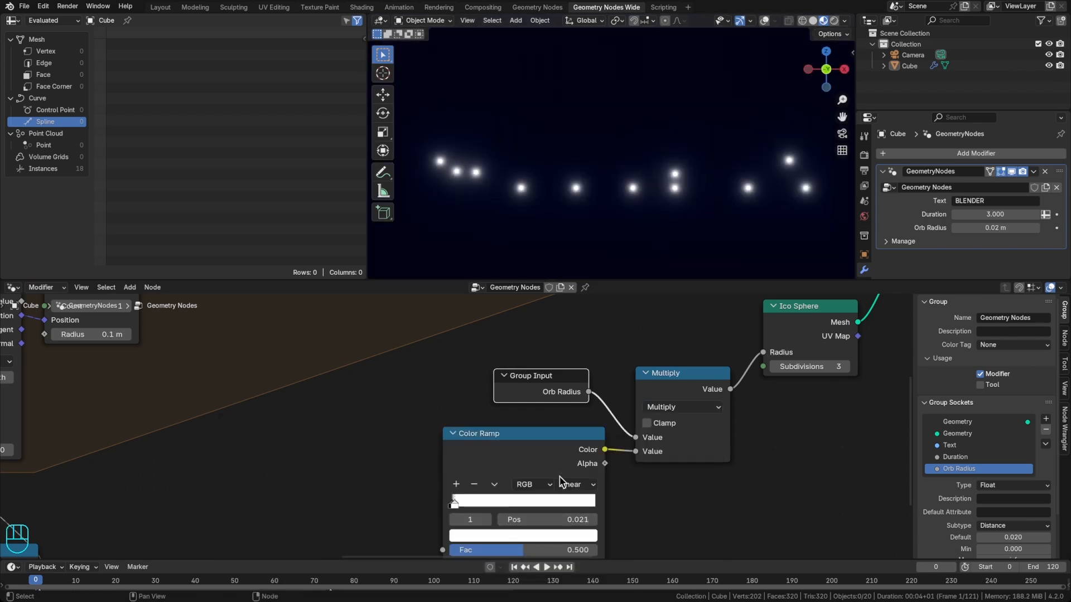
Step: Connect the Divide node's Value output to the Color Ramp's Fac input
middle_click_drag(546, 465, 542, 450)
middle_click_drag(710, 480, 777, 434)
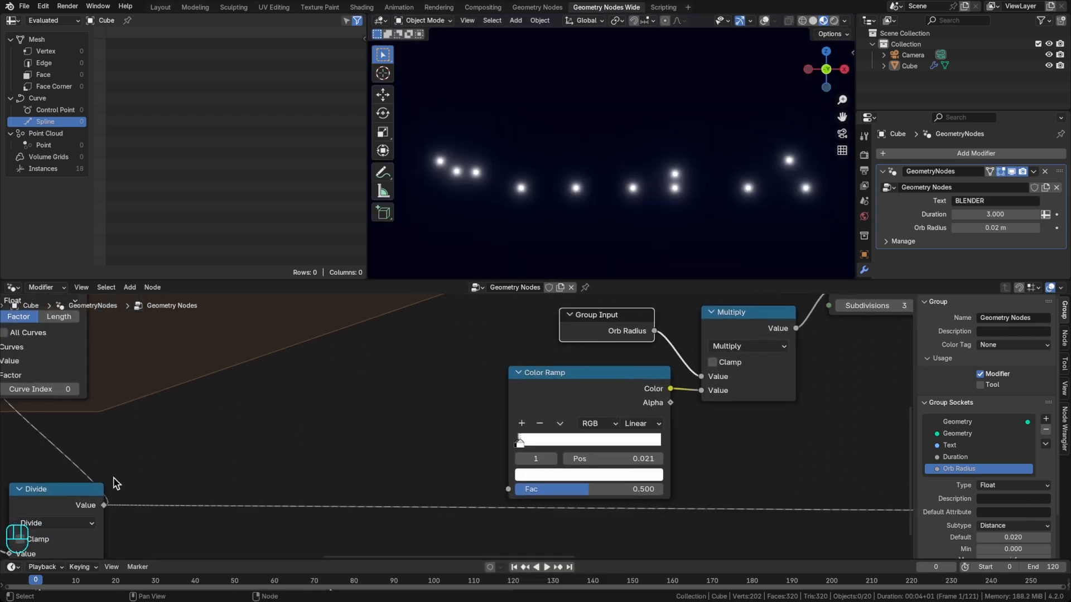
left_click_drag(104, 507, 508, 489)
middle_click_drag(566, 432, 505, 429)
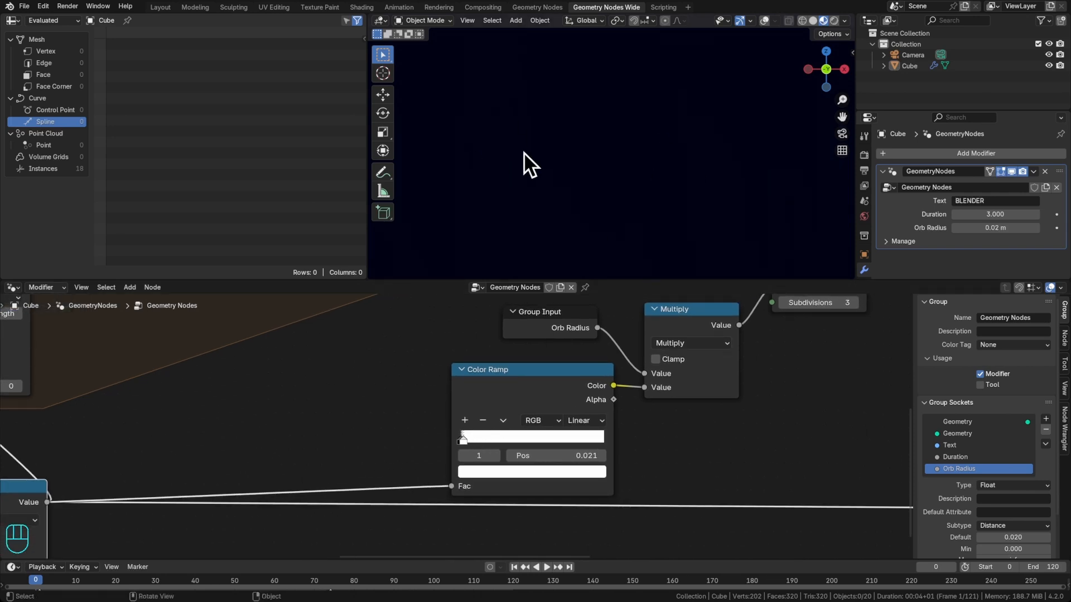
Step: Step back and forth through the first few frames to examine how the orbs grow at the start
key("Right")
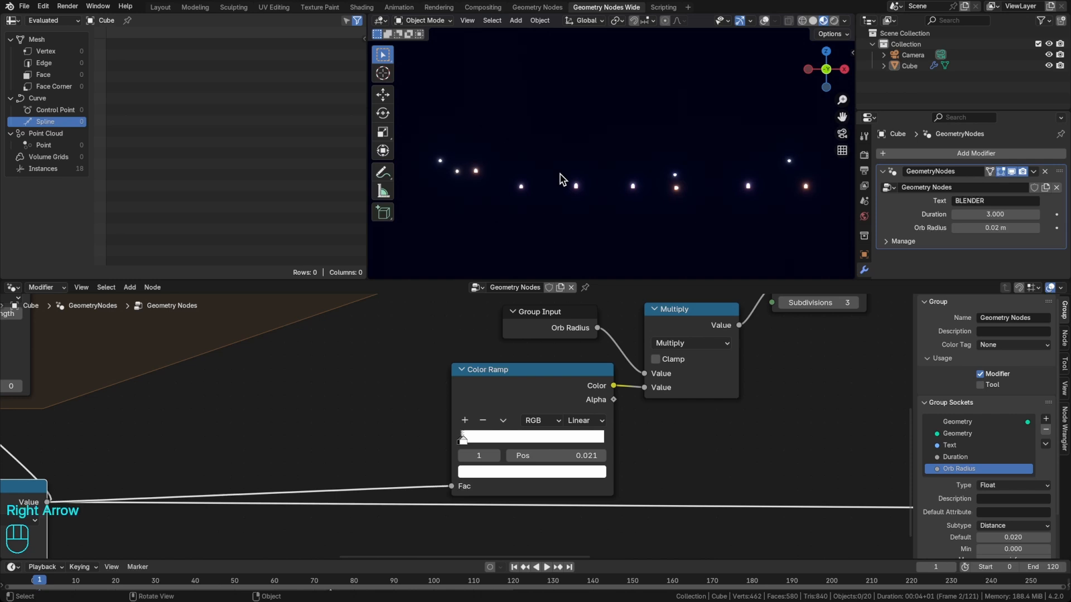
key("Right")
key("Right")
key("Right")
key("Right")
key("Left")
key("Left")
key("Left")
key("Left")
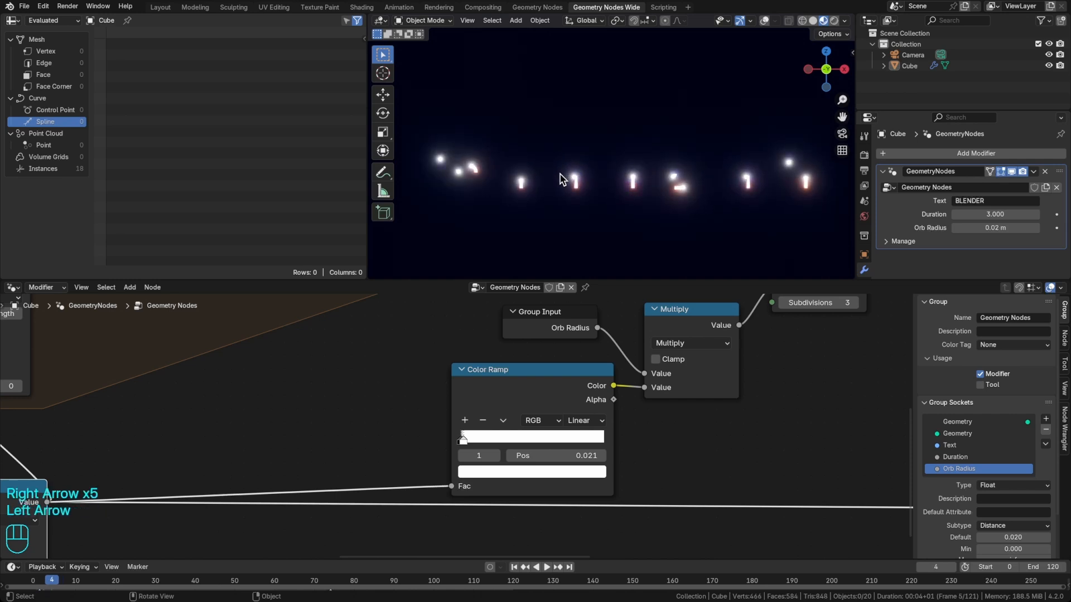
key("Left")
key("Left")
key("Right")
key("Right")
key("Right")
key("Right")
key("Left")
key("Left")
key("Left")
key("Left")
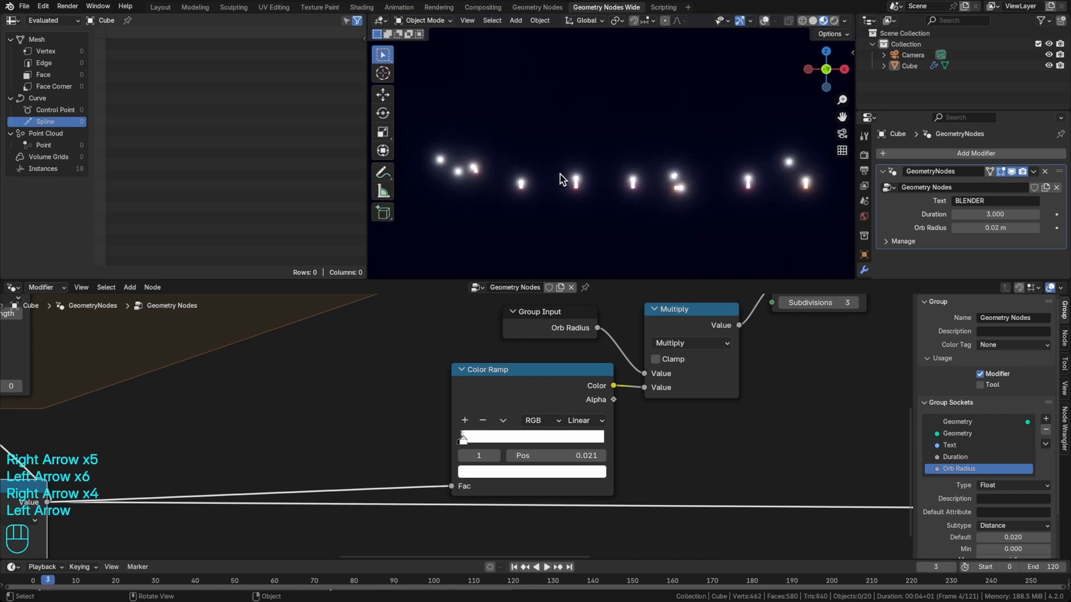
key("Right")
key("Right")
key("Right")
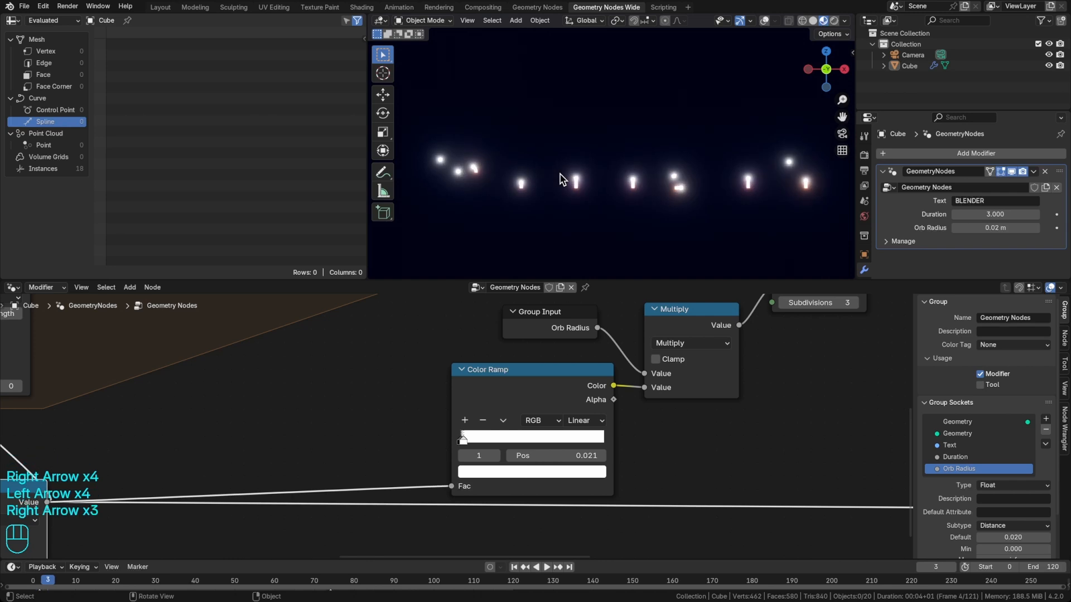
key("Left")
key("Left")
key("Left")
key("Right")
key("Right")
key("Right")
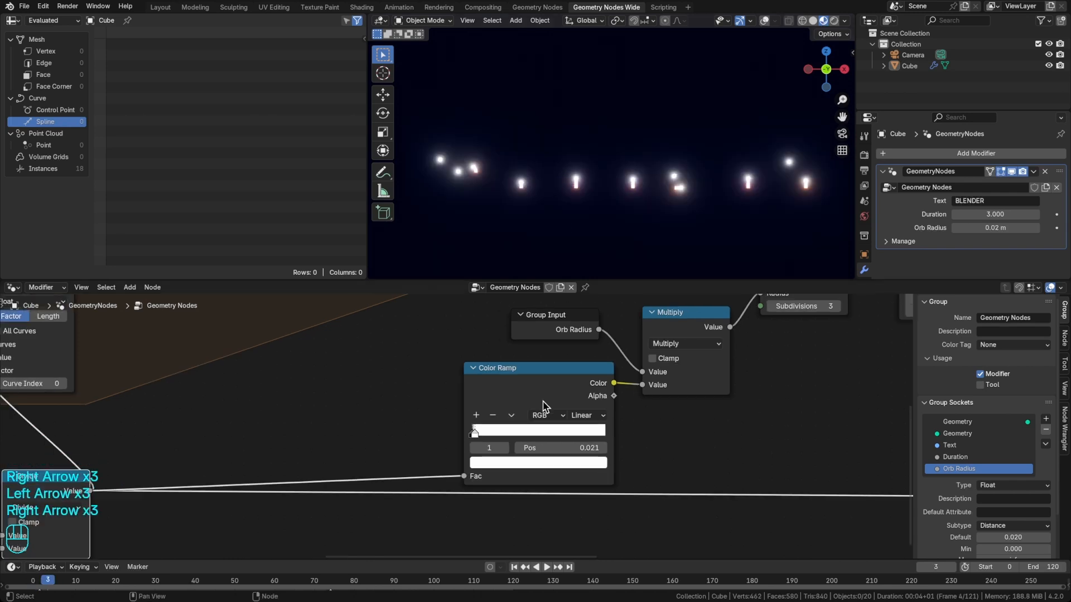
Step: Add two stops to the Color Ramp, placing the white stop at 0.965, a gray one before it and another gray one at 0.026
scroll(537, 424, "up", 2)
scroll(601, 435, "up", 1)
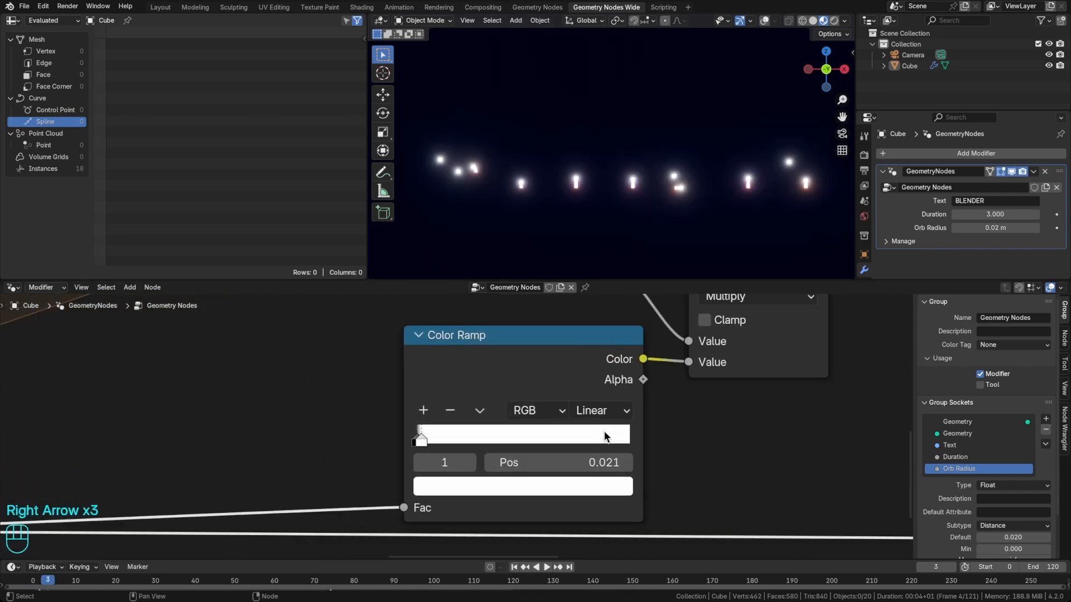
left_click(424, 411)
left_click(423, 411)
left_click_drag(418, 441, 619, 444)
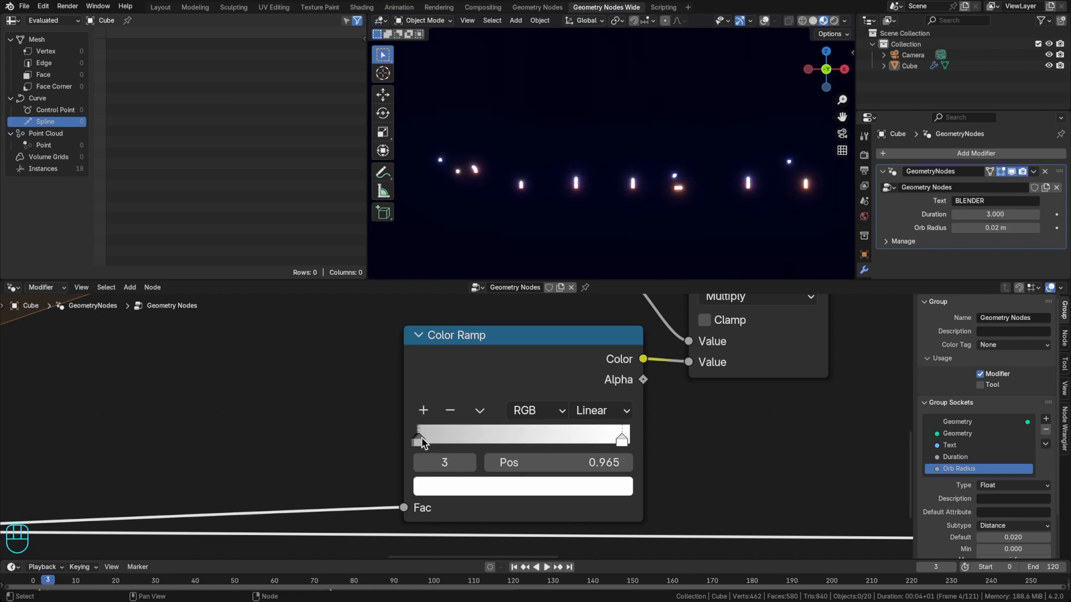
left_click_drag(423, 443, 601, 448)
left_click_drag(423, 437, 429, 441)
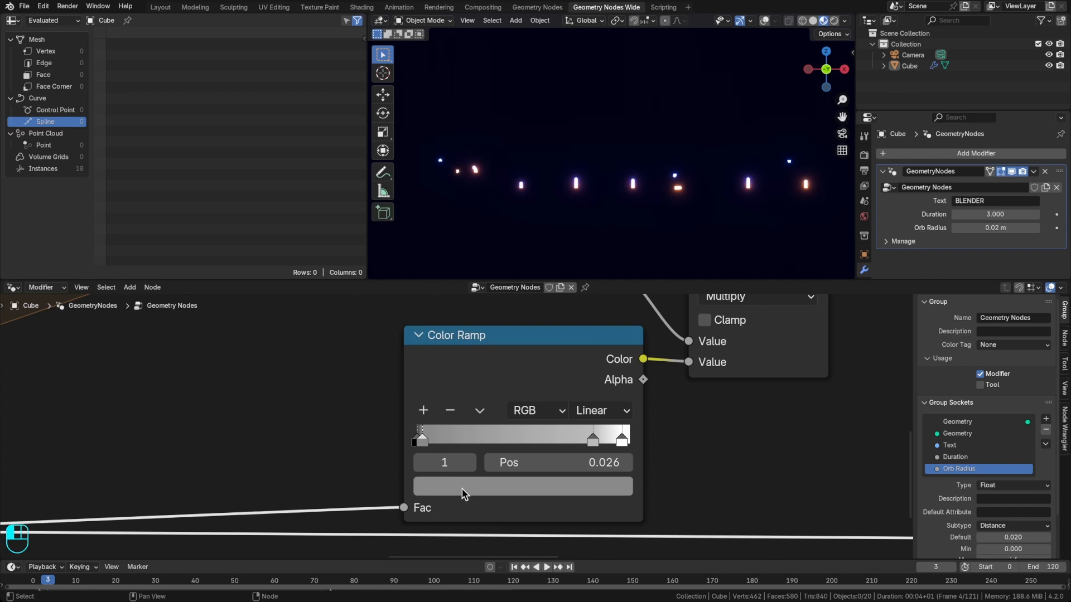
Step: Make the Color Ramp's gray stop near the start white and move it to position 0.016
left_click(462, 490)
left_click_drag(614, 262, 616, 174)
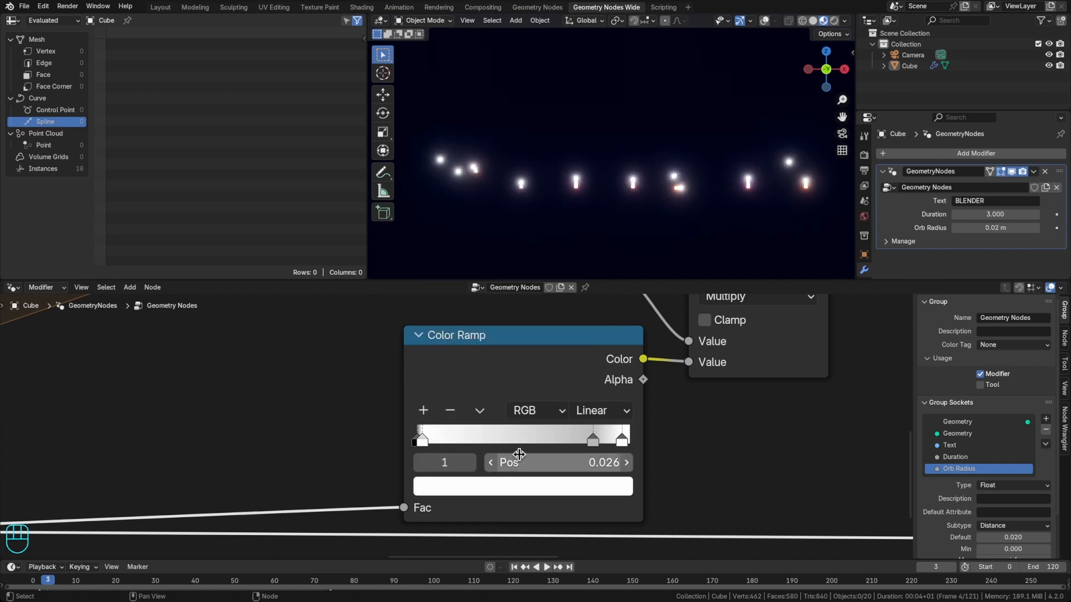
left_click_drag(425, 442, 422, 443)
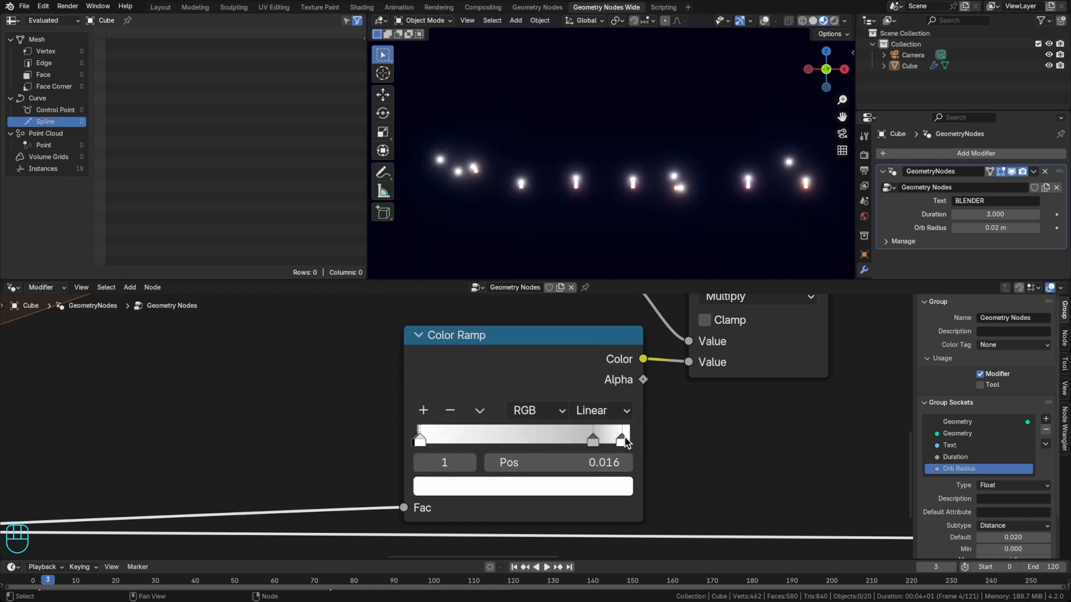
Step: Move the Color Ramp's last stop to position 1.000 and make it black
left_click_drag(625, 439, 639, 442)
left_click(591, 491)
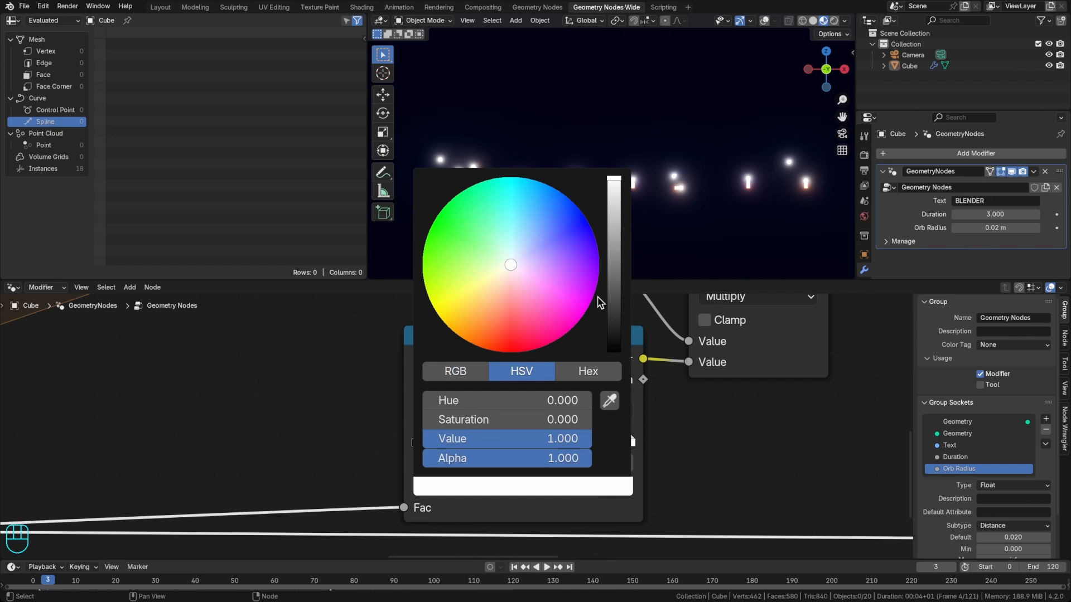
left_click_drag(613, 272, 616, 353)
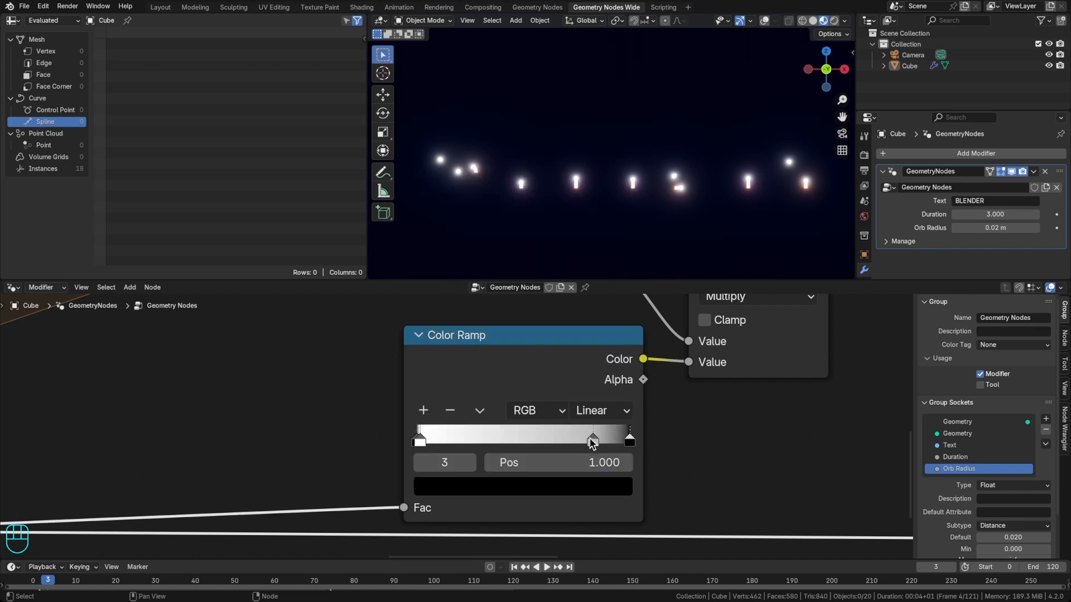
Step: Make the Color Ramp's remaining gray stop white and move it to position 0.972
left_click_drag(592, 442, 617, 443)
left_click(607, 490)
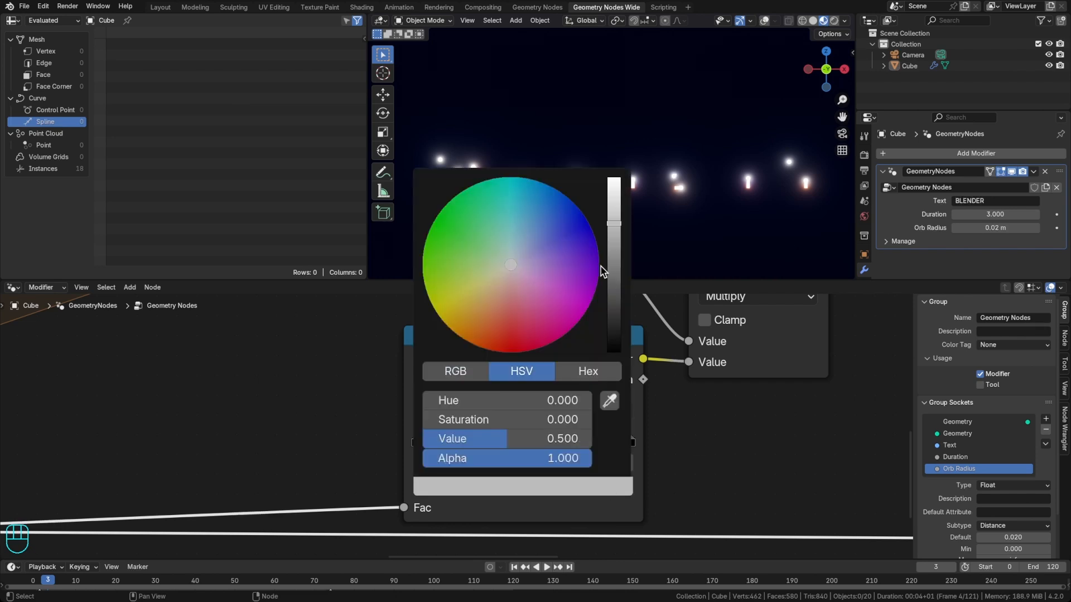
left_click_drag(618, 218, 614, 179)
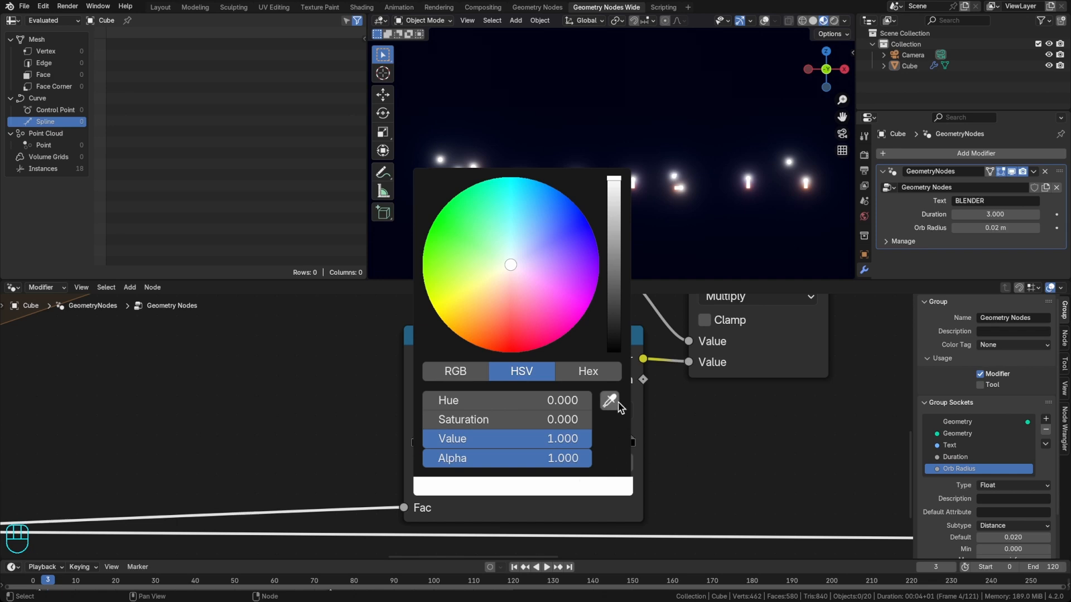
left_click_drag(617, 443, 620, 444)
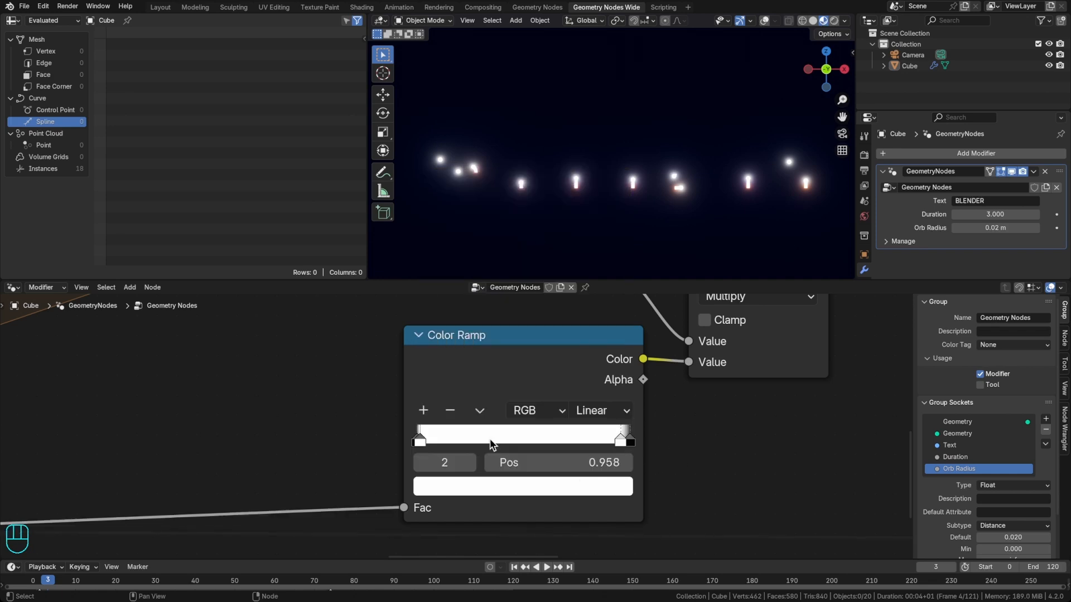
left_click_drag(491, 444, 478, 445)
Step: Play the animation from its first frame to check how the orbs appear and fade
key("space")
key("space")
key("shift+Left")
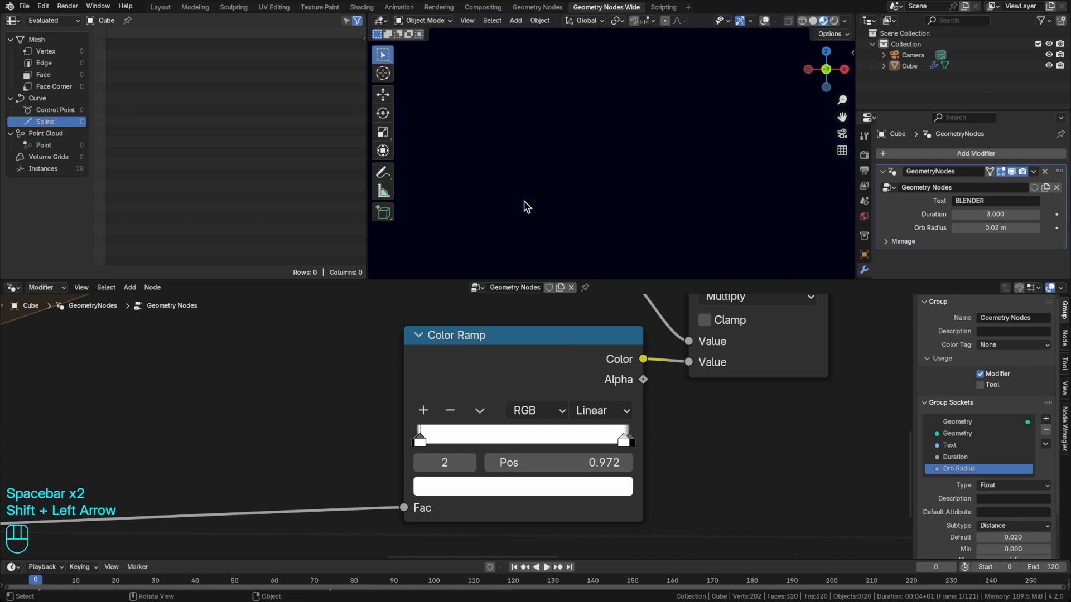
key("space")
Step: Save the file and move the Color Ramp's white stop near the end to 0.982
key("super+s")
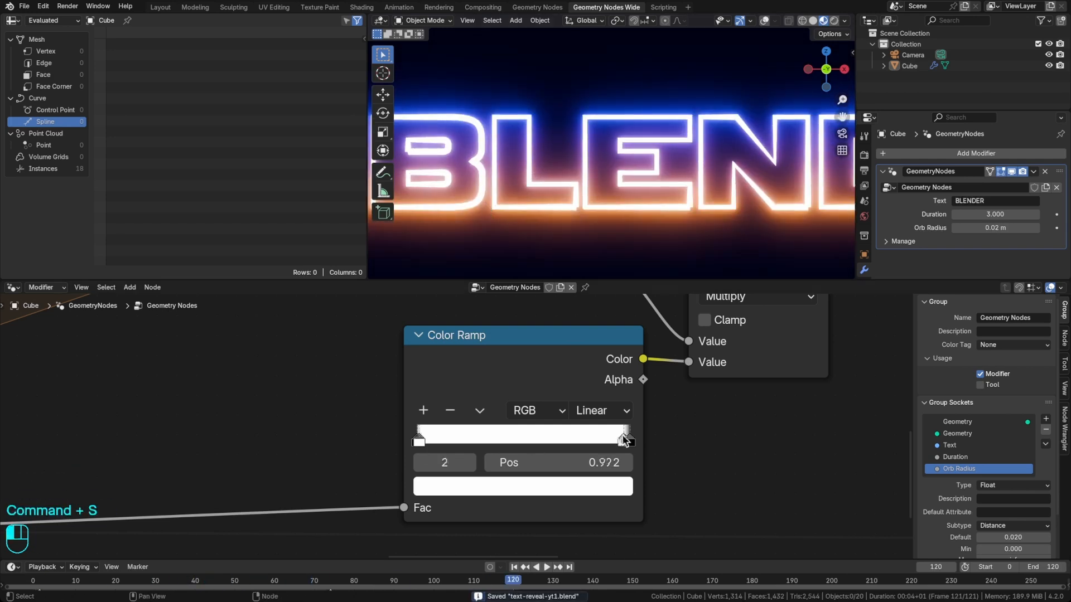
left_click_drag(624, 439, 626, 439)
Step: Step back and forth through the closing and opening frames to examine how the orbs shrink and appear
key("Left")
key("Left")
key("Left")
key("Left")
key("Left")
key("Left")
key("Left")
key("Left")
key("Left")
key("Left")
key("Left")
key("Left")
key("Left")
key("Left")
key("Left")
key("Left")
key("Left")
key("Left")
key("Left")
key("Left")
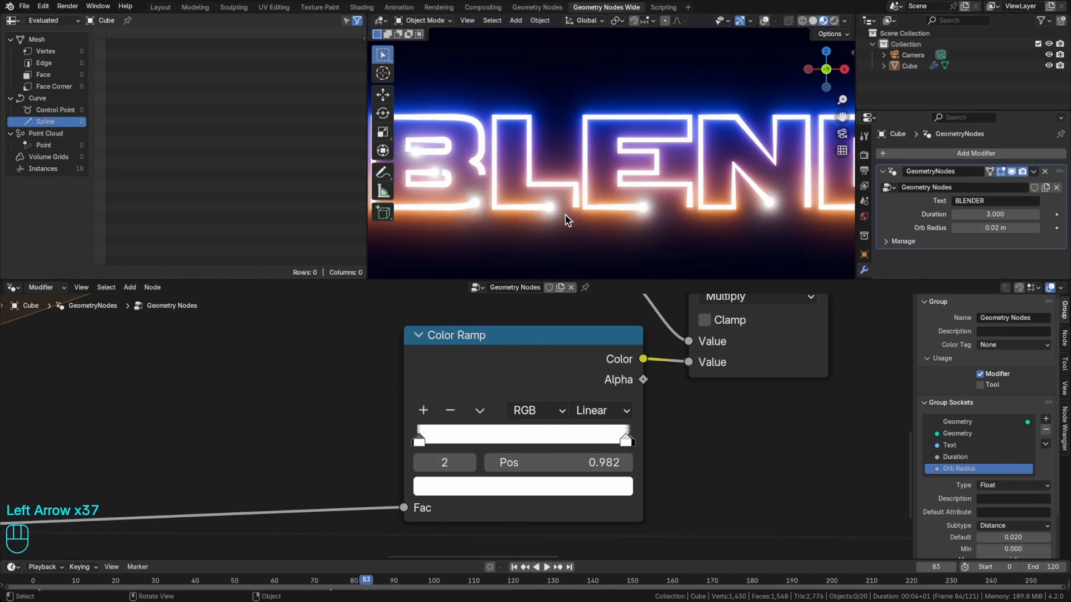
key("Left")
key("Right")
key("Right")
key("Right")
key("Right")
key("Right")
key("Right")
key("Right")
key("Right")
key("Left")
key("Left")
key("Right")
key("Right")
key("Left")
key("Left")
key("Left")
key("Right")
key("Right")
key("Right")
key("Right")
key("shift+Left")
key("Right")
key("Right")
key("Left")
key("Left")
key("Right")
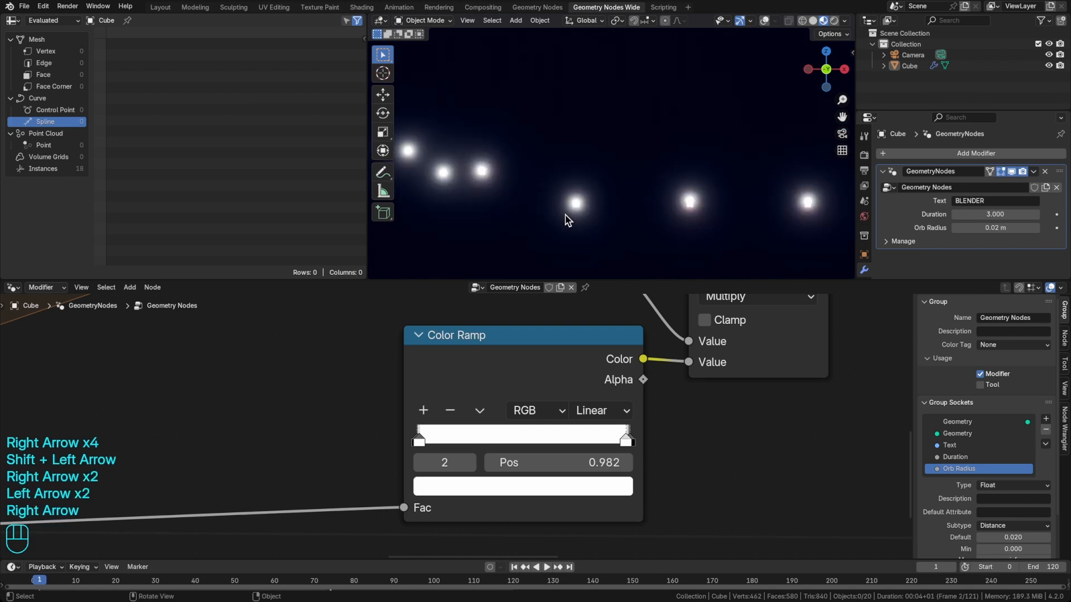
Step: Move the Color Ramp's first white stop to 0.030, judging it on the opening frames, and save the file
left_click(420, 437)
key("Right")
key("Right")
key("Right")
key("Right")
key("Left")
key("Left")
key("Left")
key("Left")
key("Left")
key("Right")
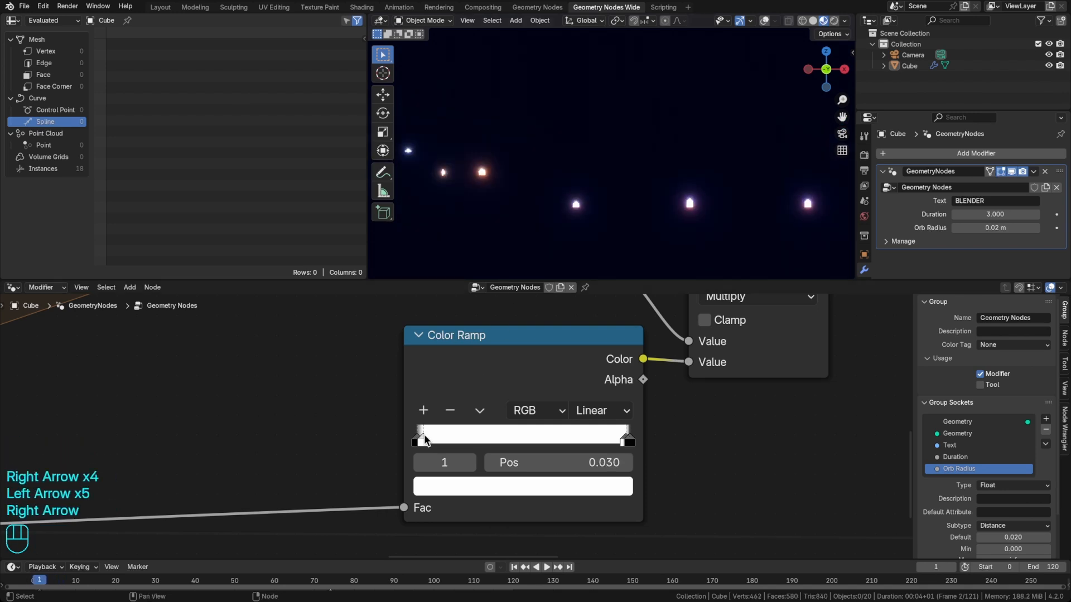
key("Right")
key("Right")
key("Right")
key("Left")
key("Left")
key("Left")
key("Left")
key("super+s")
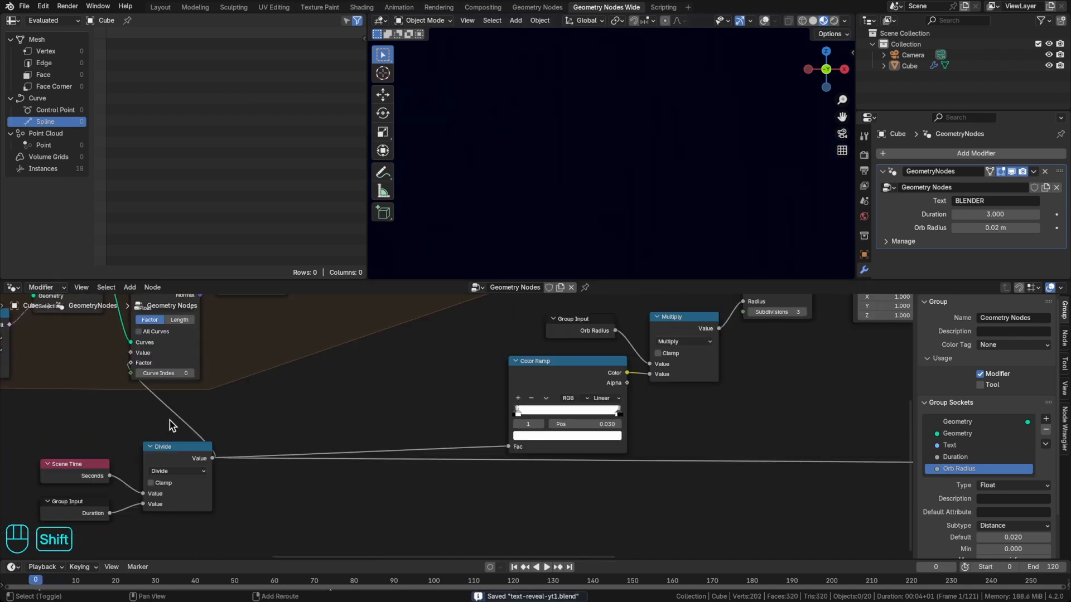
Step: Add a reroute point to the Divide node's Value links and place it just after the node
right_click_drag(171, 420, 286, 472, "shift")
key("g")
left_click(287, 465)
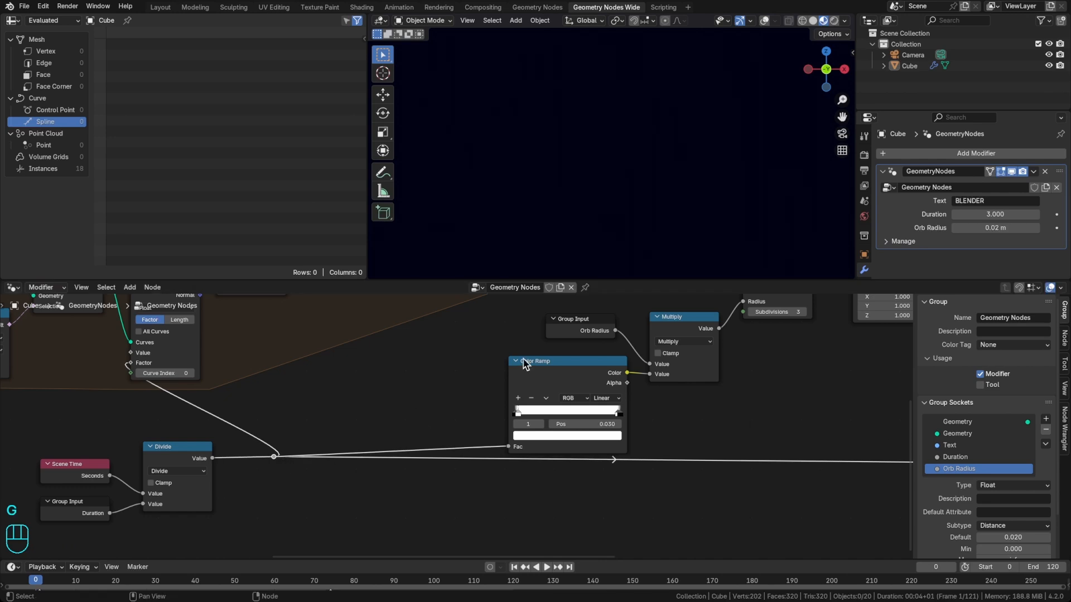
Step: Align the Color Ramp and the Orb Radius Group Input beside the Multiply node and save the file
left_click_drag(523, 363, 526, 356)
left_click_drag(589, 334, 605, 336)
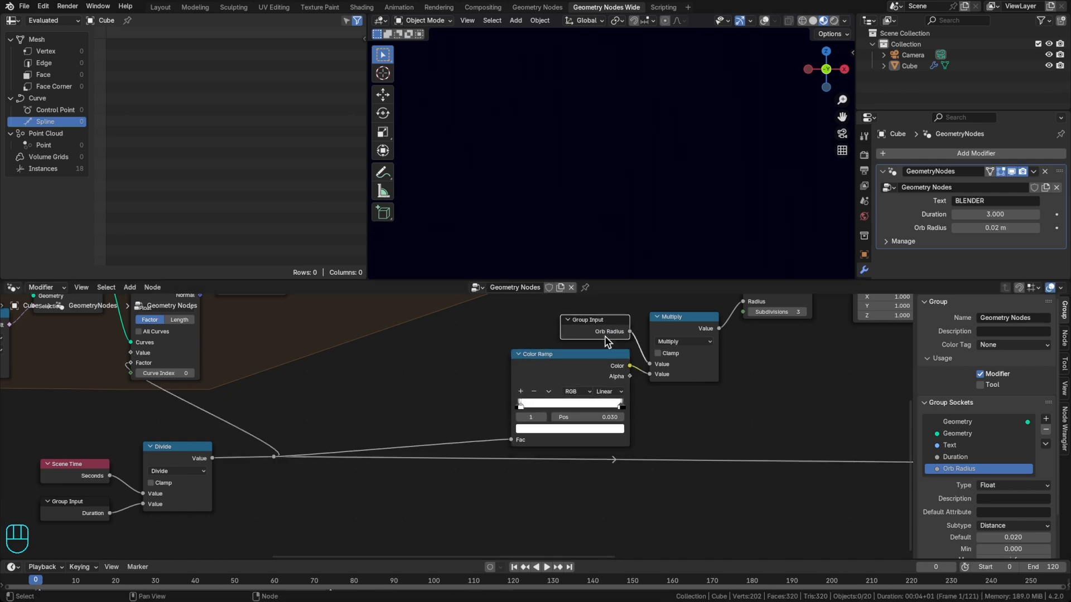
scroll(684, 432, "down", 3)
key("super+s")
scroll(664, 435, "up", 1)
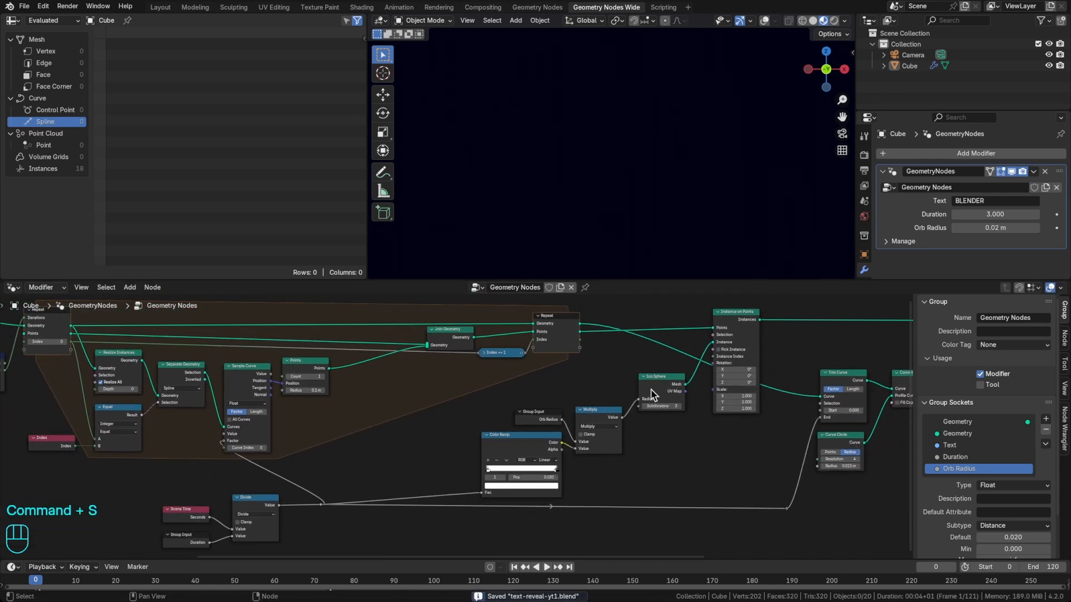
Step: Play the reveal to frame 112 and inspect the bottom corners of the L and E up close
key("space")
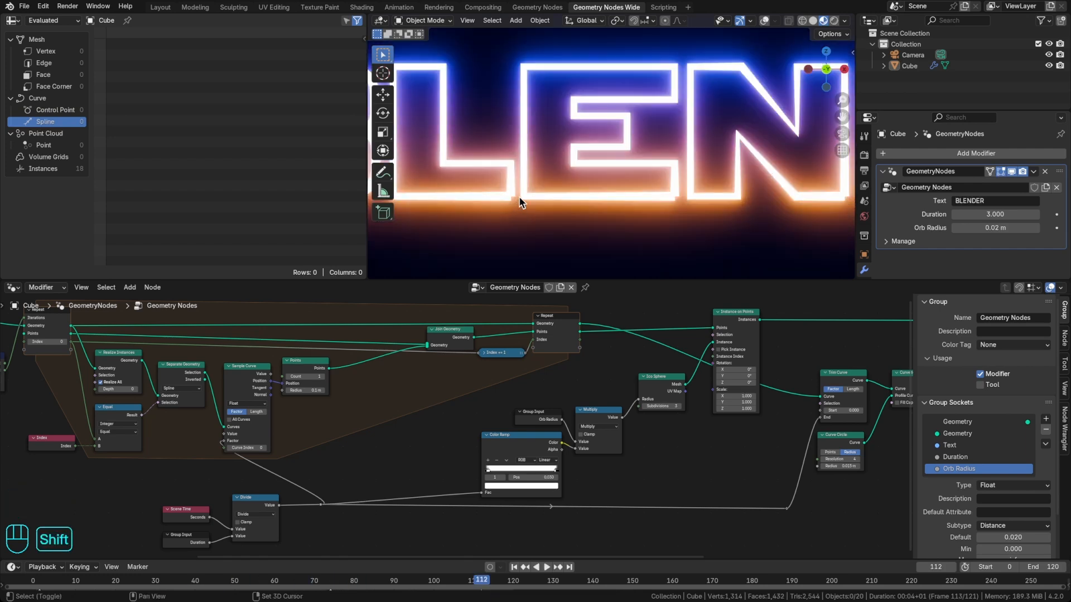
scroll(518, 193, "up", 3)
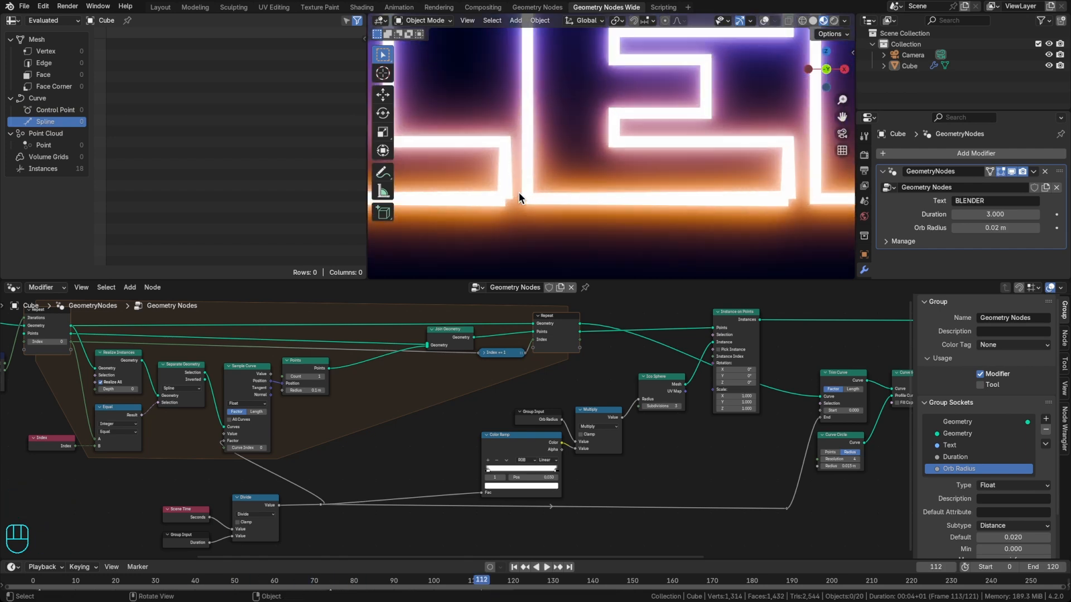
scroll(518, 192, "up", 2)
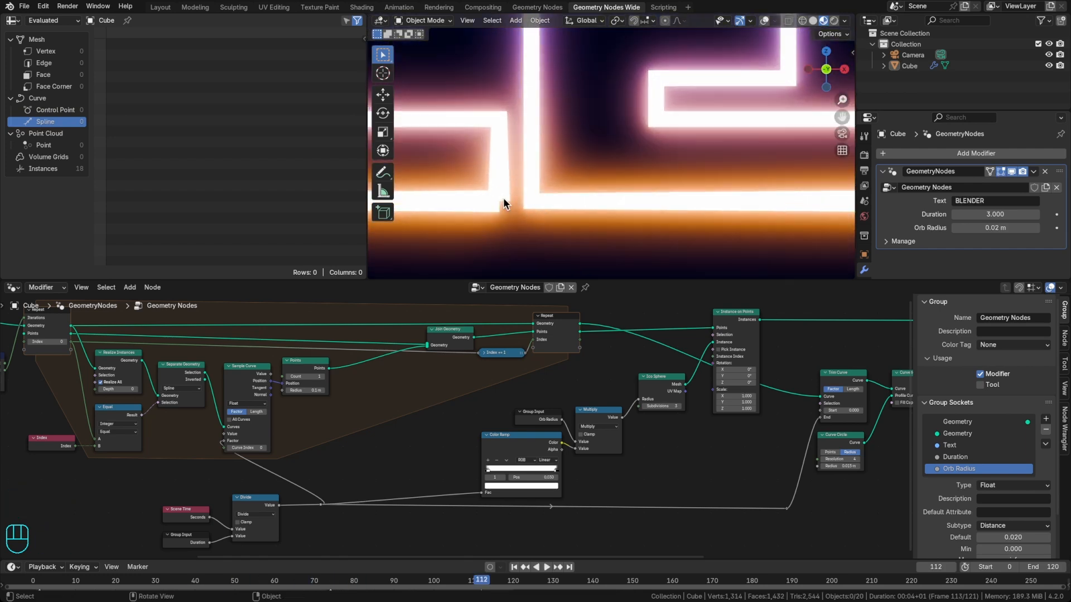
scroll(655, 222, "down", 3)
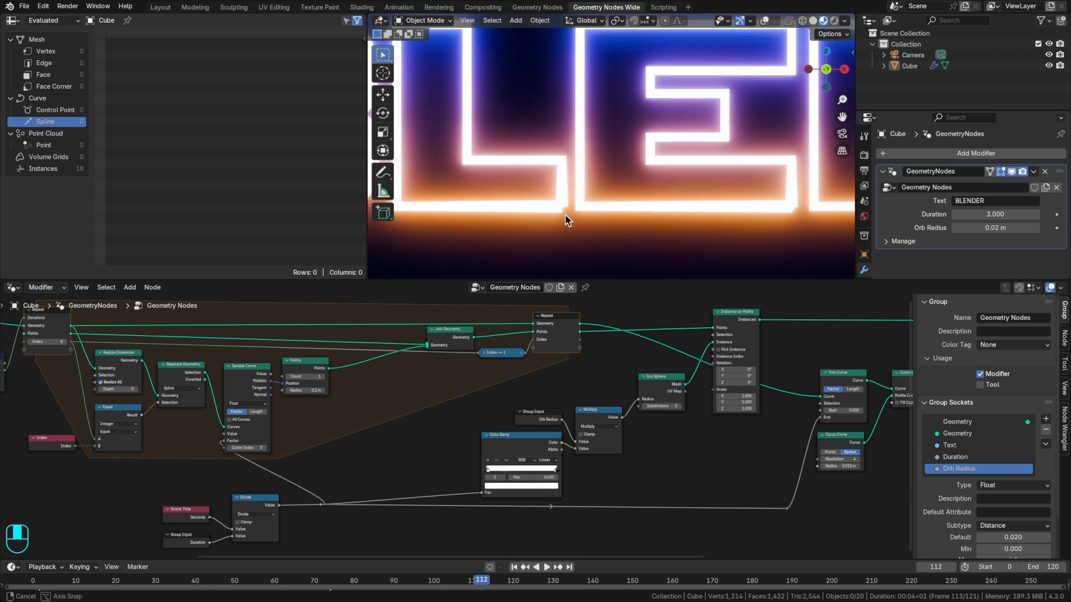
Step: Switch the viewport to Solid shading and inspect the letter corners from an angle
mouse_move(564, 214)
middle_mouse_down()
mouse_move(586, 142)
mouse_move(556, 203)
mouse_move(609, 172)
middle_mouse_up()
key("z")
left_click(639, 208)
scroll(576, 191, "up", 4)
scroll(621, 164, "down", 3)
middle_click_drag(719, 181, 657, 231)
Step: Move the Trim Curve node slightly higher above Curve Circle and inspect the seam at the E's bottom corner
scroll(801, 488, "down", 1)
middle_click_drag(807, 456, 600, 447)
scroll(753, 450, "up", 3)
middle_click_drag(658, 412, 706, 453)
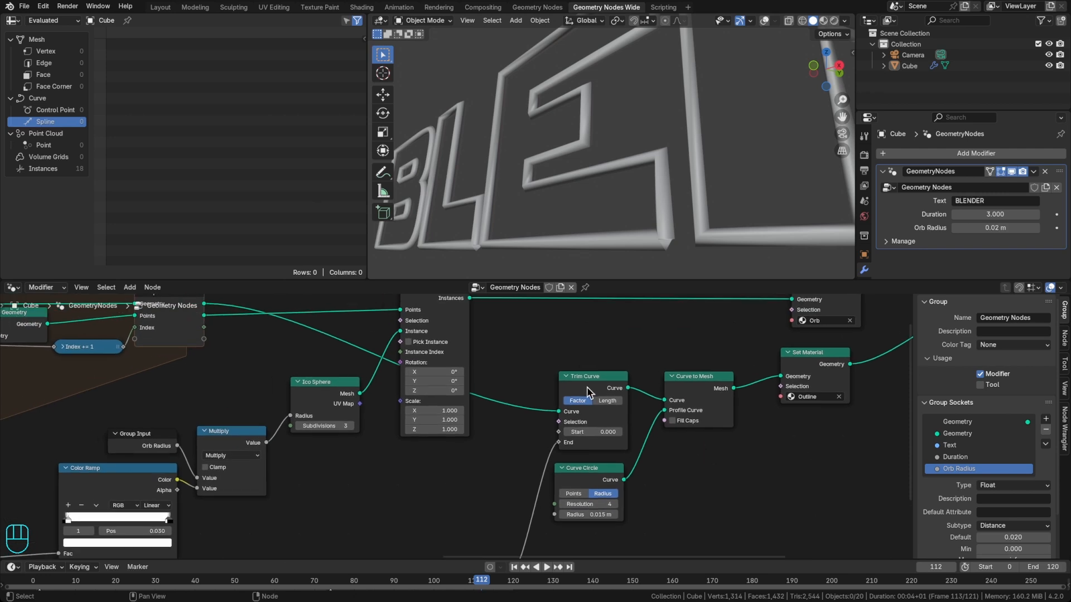
left_click_drag(586, 389, 586, 378)
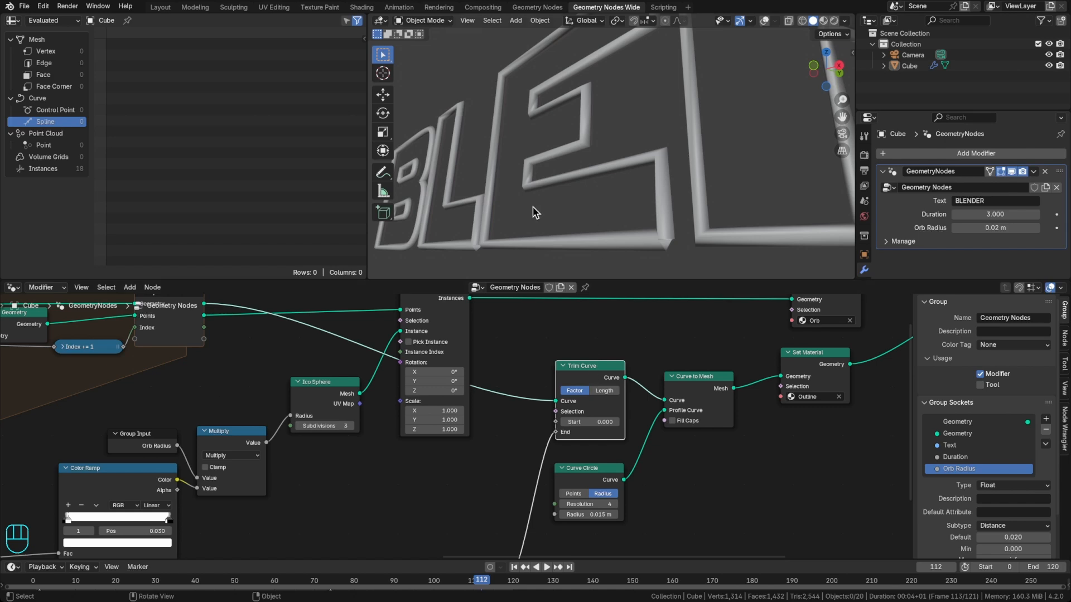
middle_click_drag(660, 248, 687, 240)
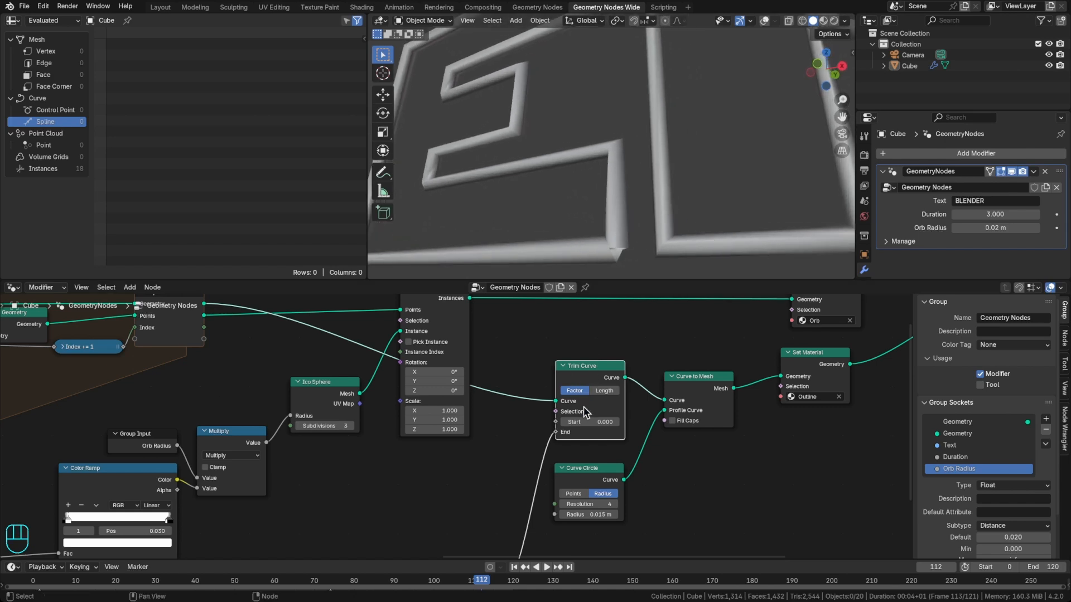
mouse_move(564, 437)
middle_click_drag(637, 241, 683, 129)
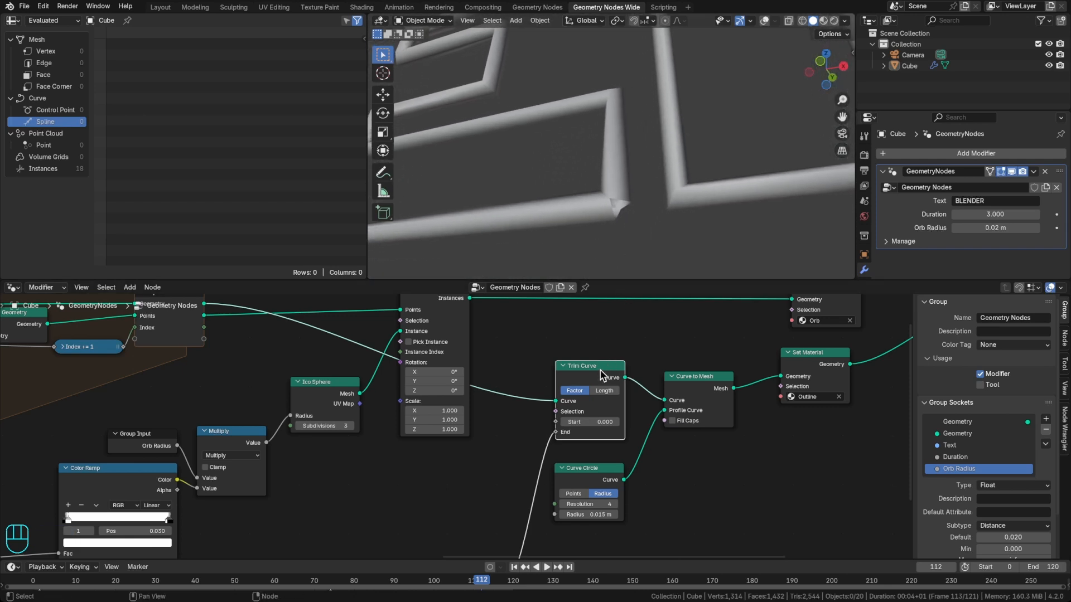
Step: Toggle muting of the Trim Curve node to compare the E's corner with and without trimming
key("m")
key("m")
key("m")
key("m")
key("m")
key("m")
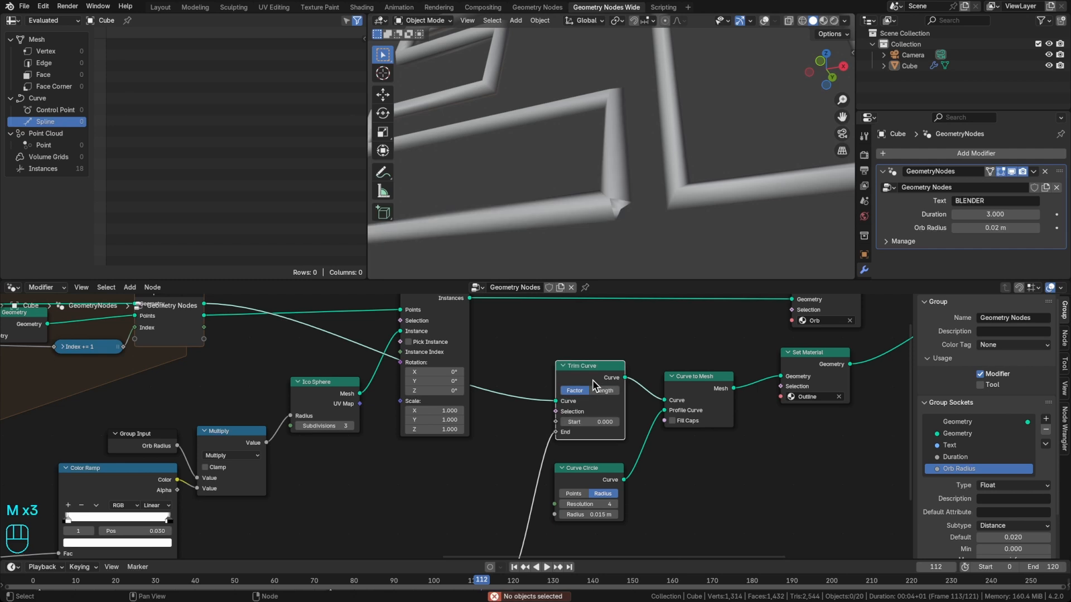
middle_click_drag(578, 395, 706, 364)
key("m")
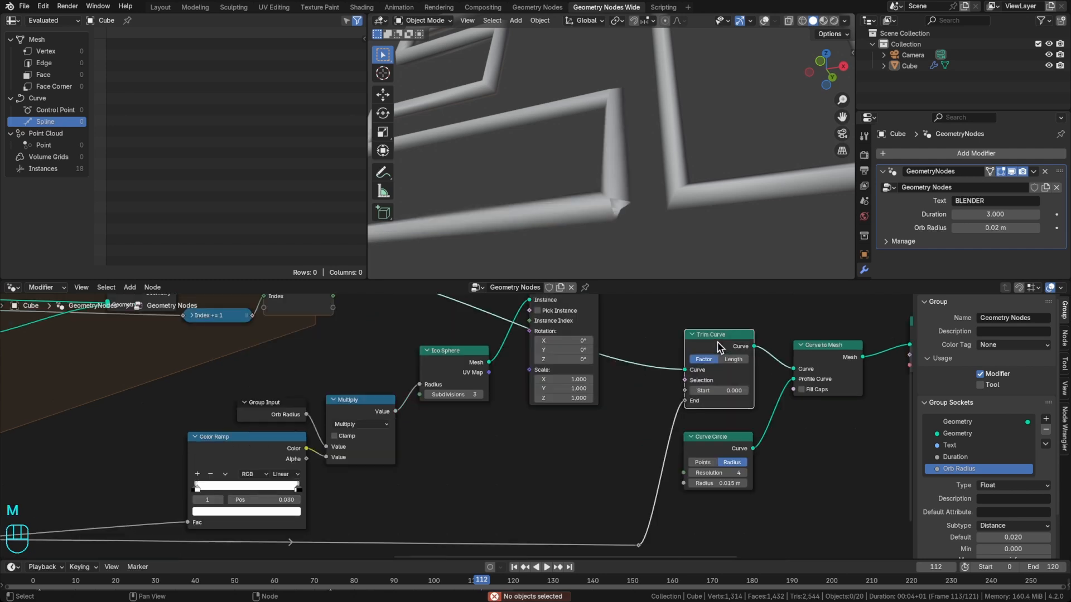
Step: Add a Less Than Compare node feeding the Trim Curve's Selection and place it just before that node
left_click_drag(684, 379, 591, 440)
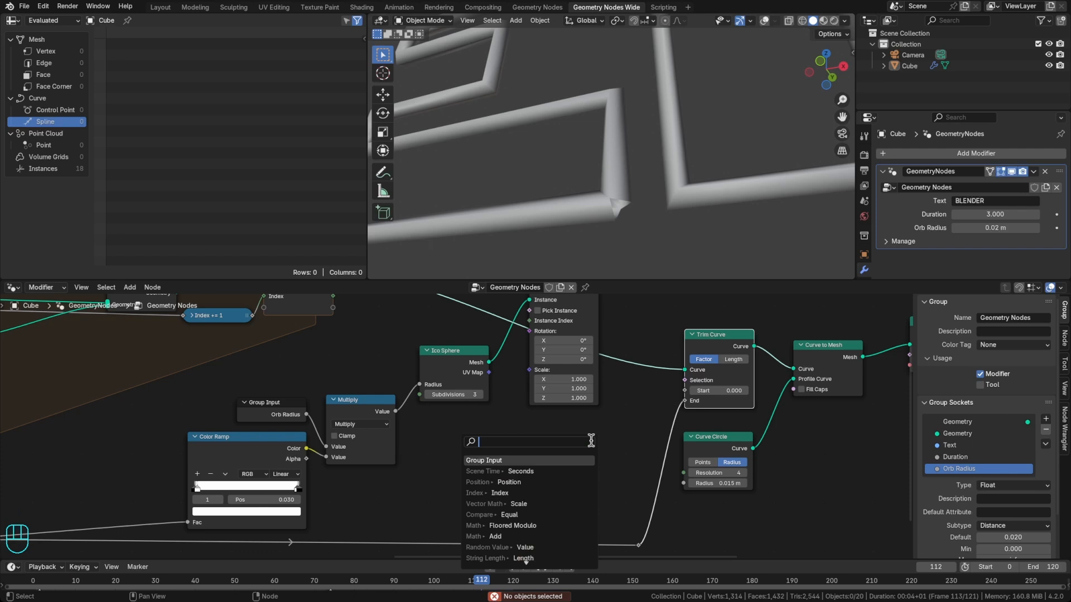
type("compare")
key("ctrl+Down")
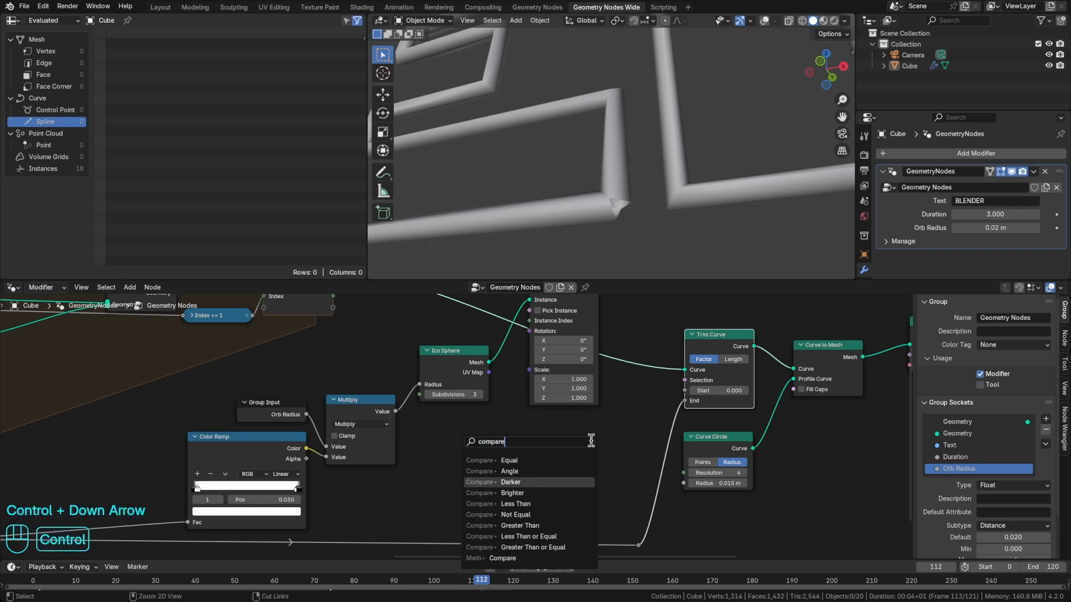
key("ctrl+Up")
key("ctrl+Down")
key("ctrl+Down")
key("Return")
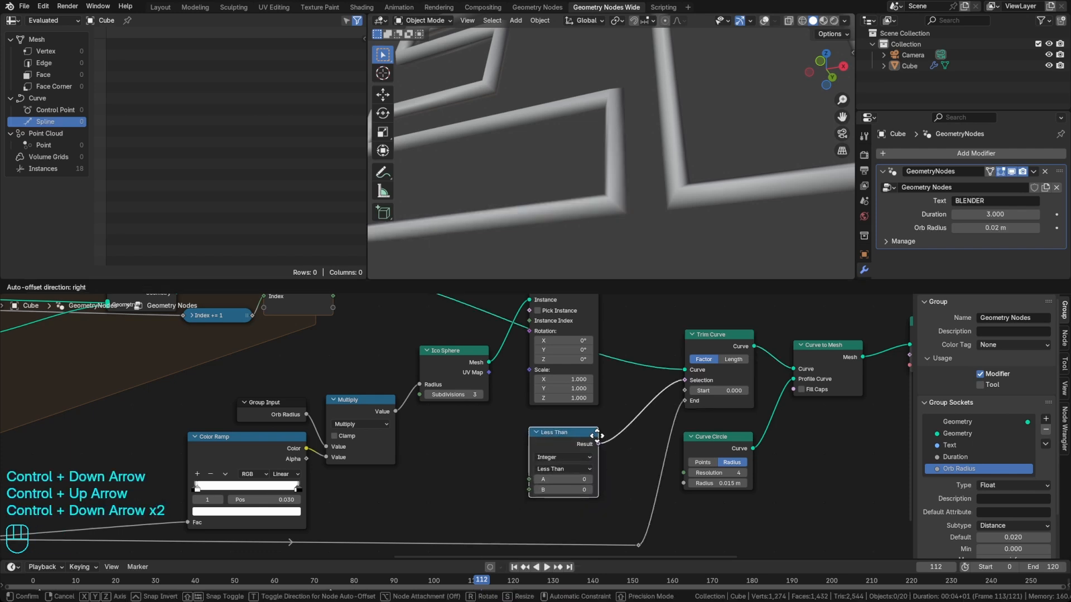
left_click(631, 426)
middle_click_drag(618, 438, 588, 427)
left_click_drag(581, 434, 596, 431)
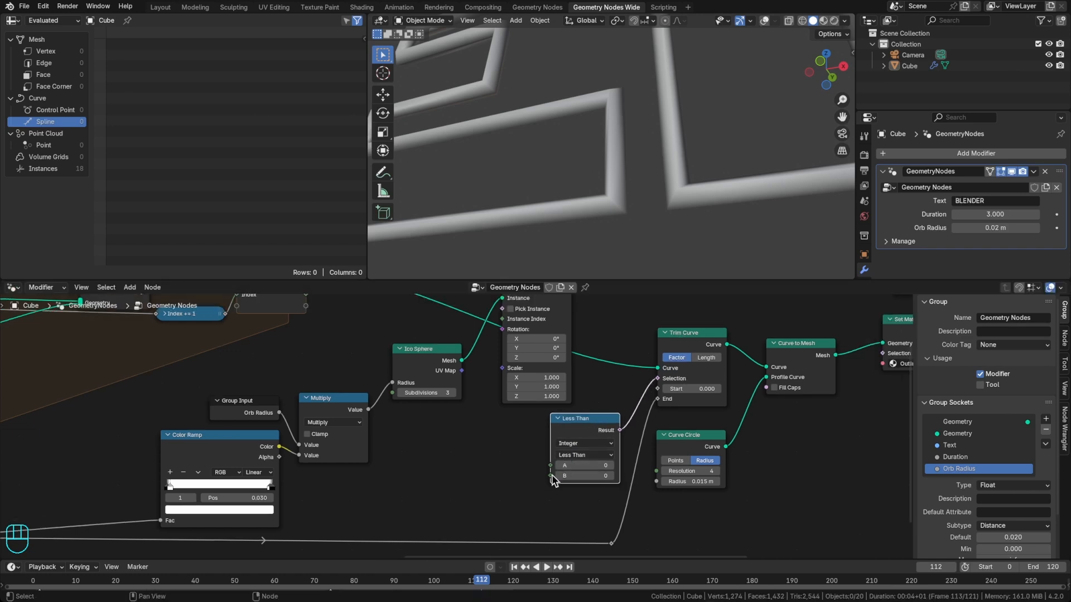
Step: Add a Scene Time node, feed its Seconds into the Less Than node's A input, and hide its unused sockets
left_click(488, 486)
key("shift+a")
type("s")
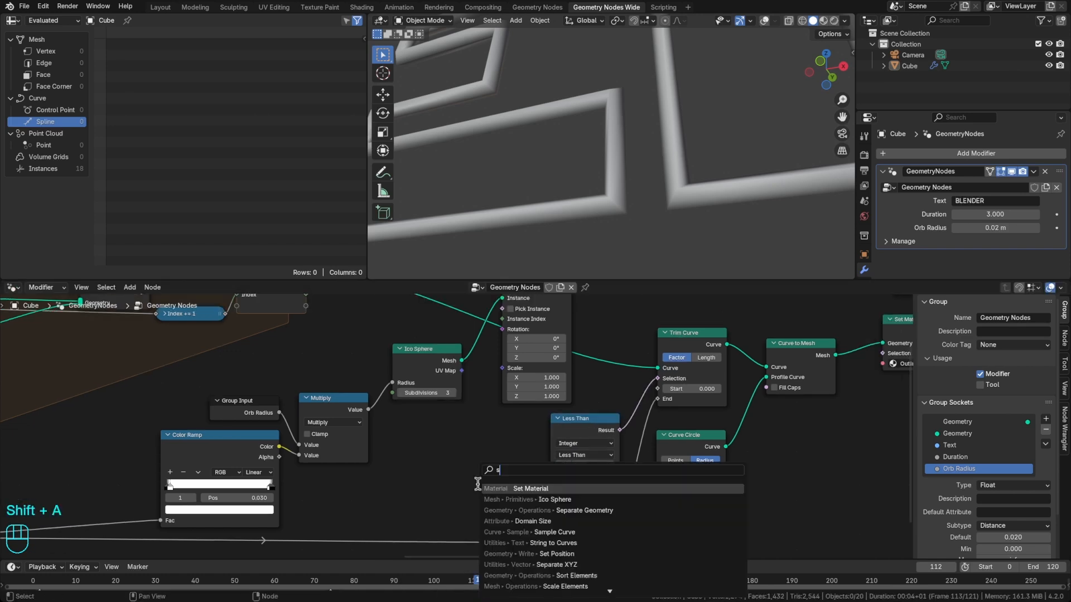
type("cene")
key("Return")
left_click(463, 473)
key("ctrl+h")
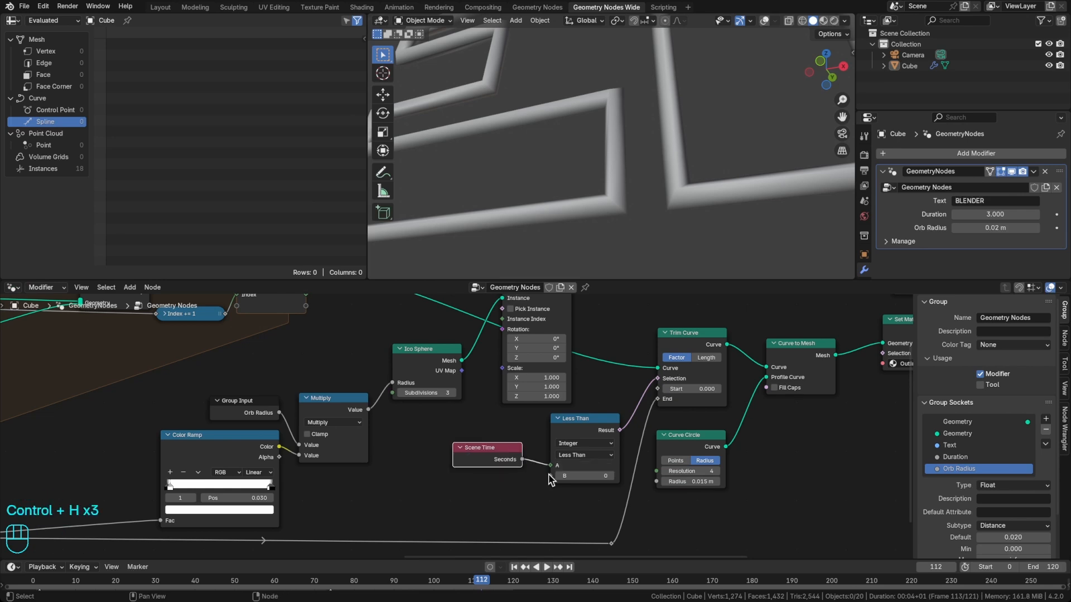
Step: Add a Group Input for Duration feeding the Less Than node's B input and place it below Scene Time
left_click_drag(550, 477, 510, 489)
type("group")
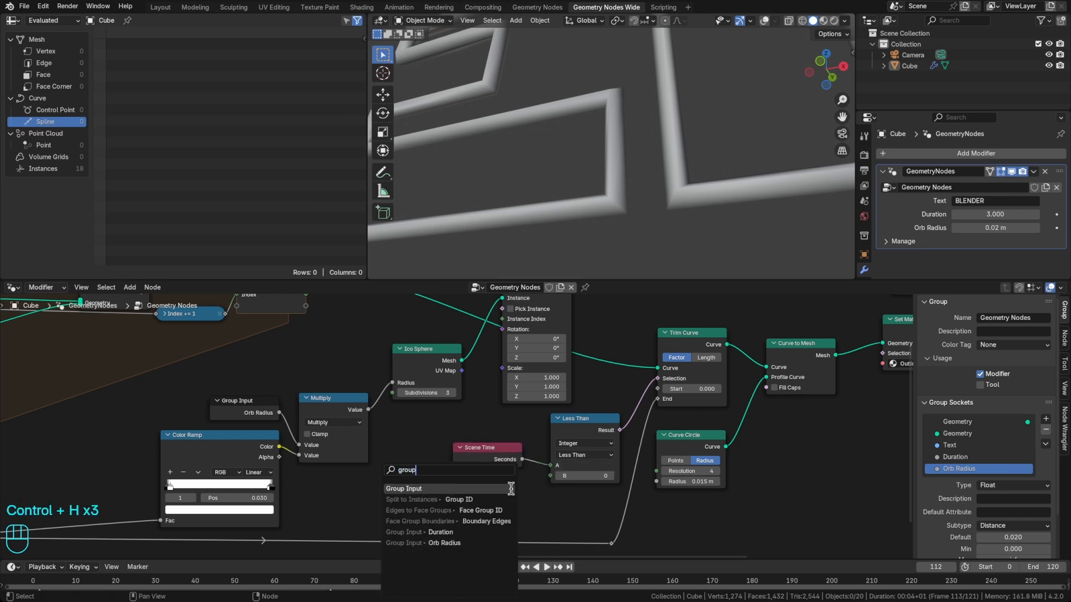
left_click(466, 533)
left_click(478, 523)
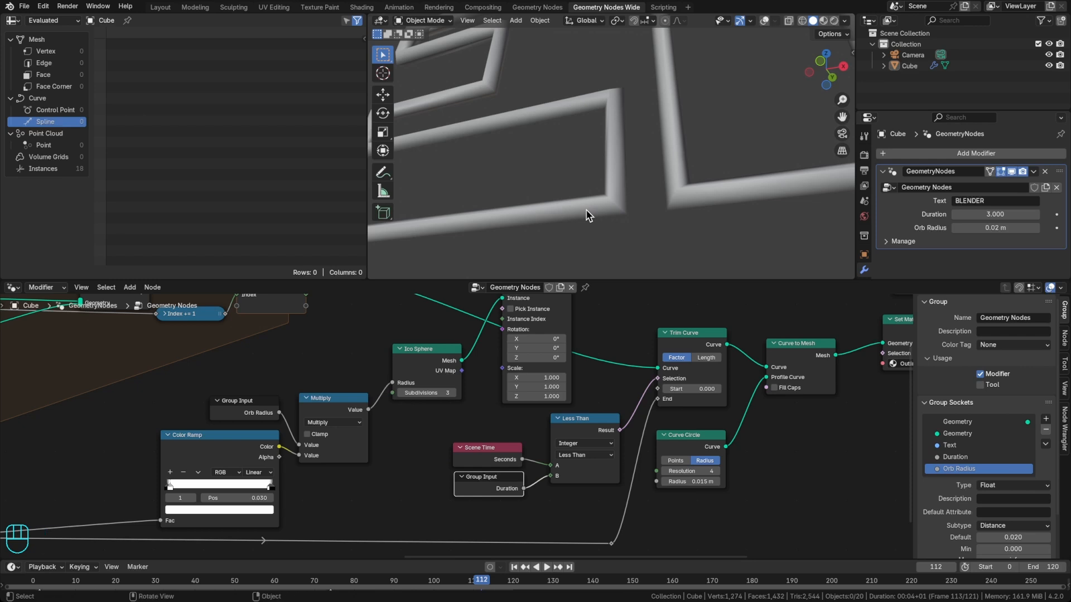
Step: Step back to frame 108 to check the letter corners with the new trim condition
key("Left")
key("Left")
key("Left")
key("Left")
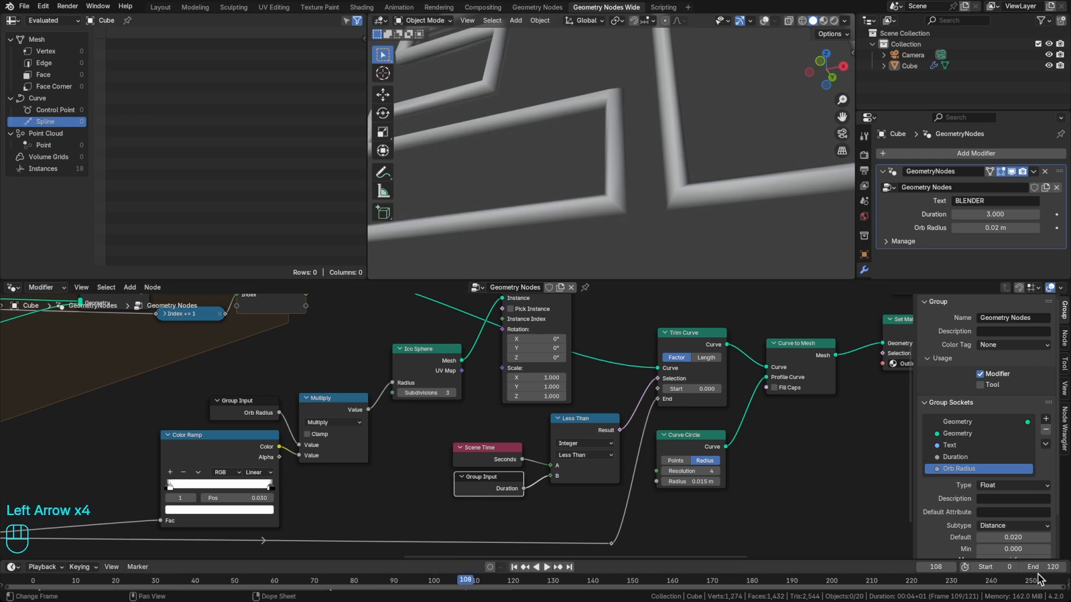
Step: Enable the timeline's preview range and set its end to frame 90
left_click(964, 566)
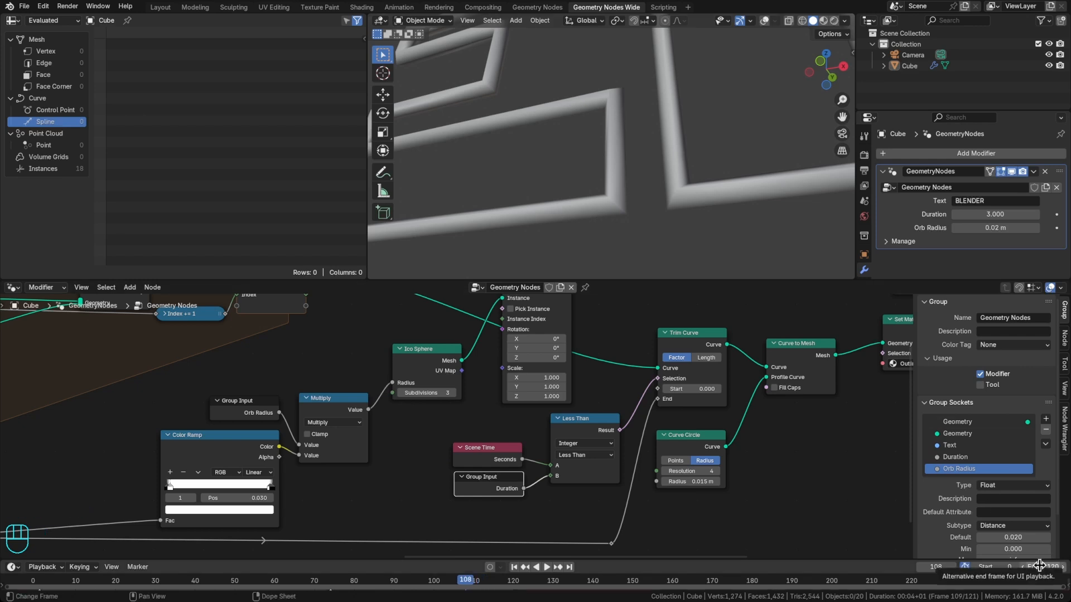
left_click(1037, 566)
type("90")
key("Return")
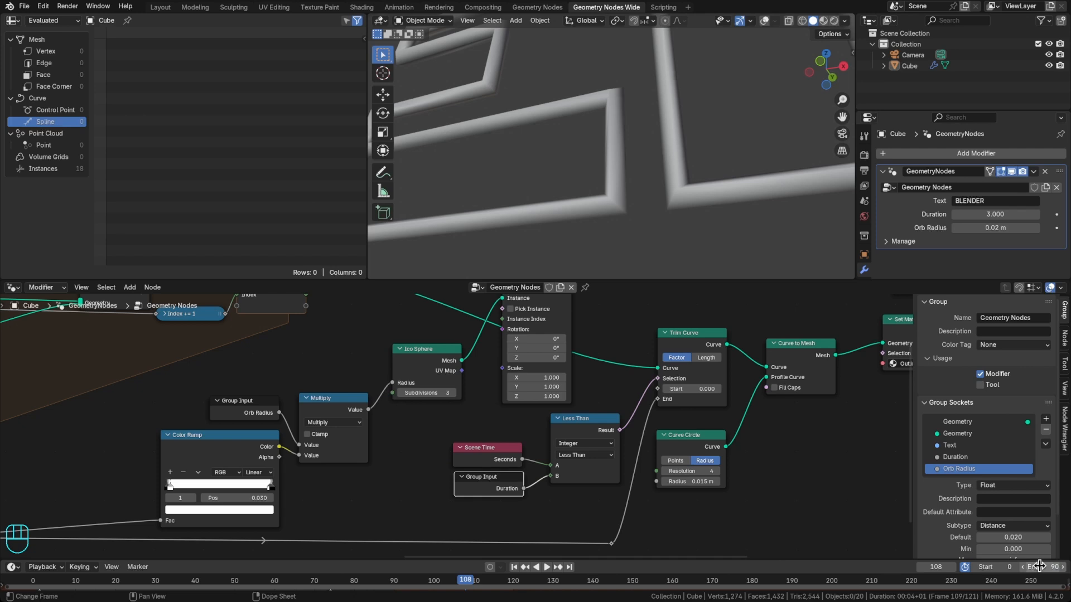
Step: Scrub the playhead back to around frames 90 and 91 to examine the letter corners up close
key("Left")
key("Right")
key("Left")
key("Left")
left_click(454, 583)
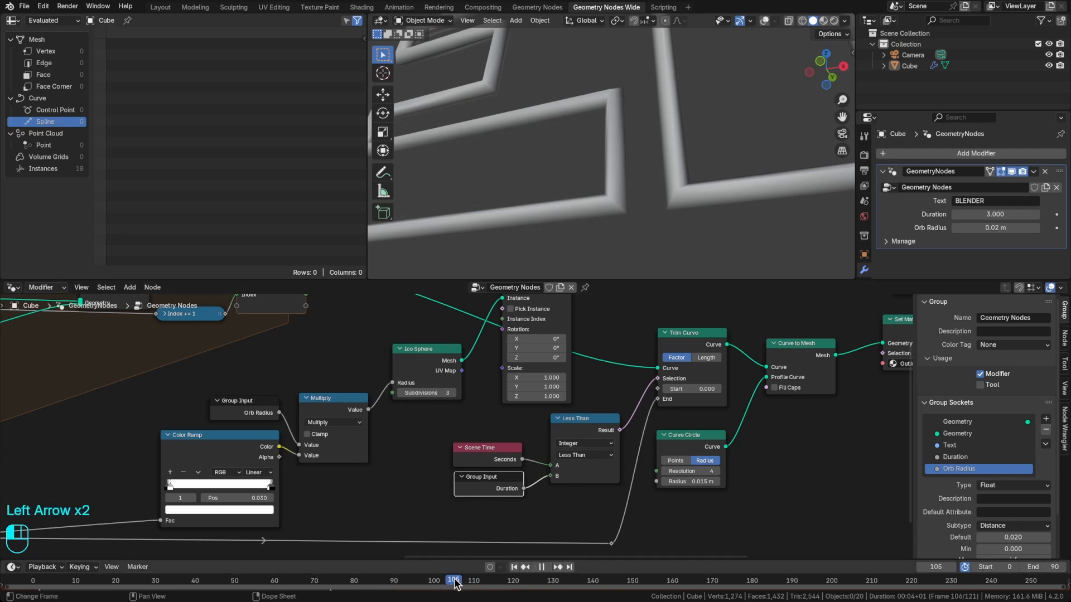
left_click_drag(455, 583, 396, 582)
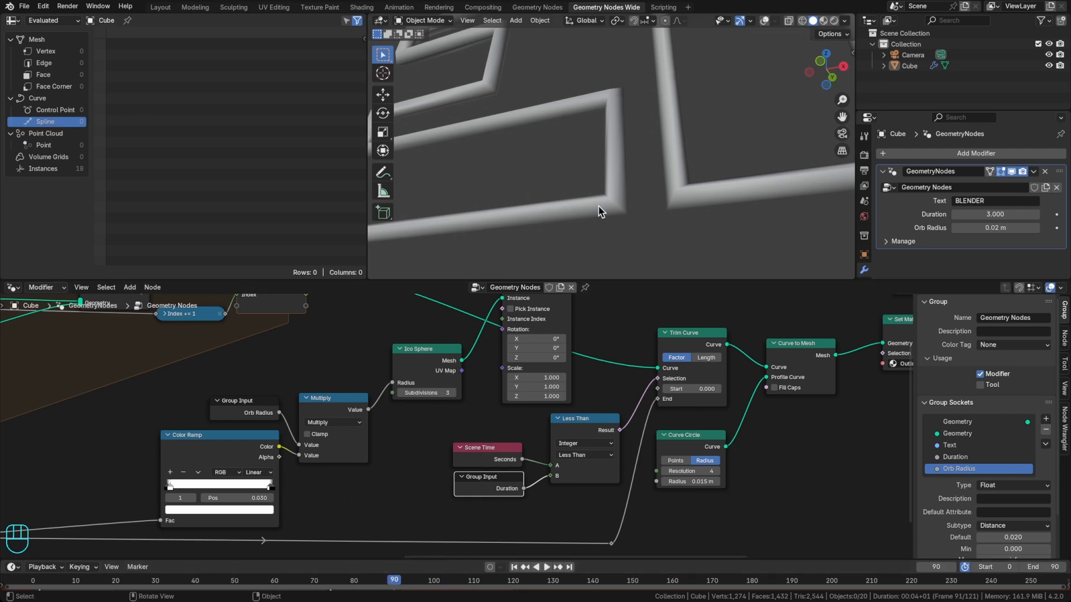
mouse_move(394, 583)
left_mouse_down()
mouse_move(376, 583)
mouse_move(398, 583)
left_mouse_up()
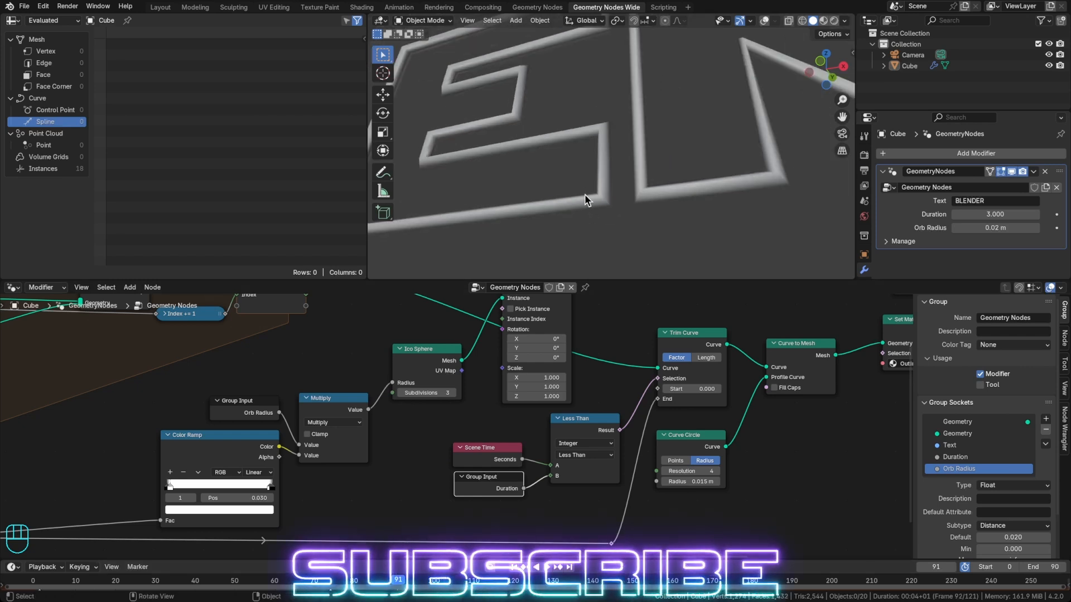
Step: Play the reveal from the first frame in front view with rendered shading, and save the file
key("grave")
left_click(526, 179)
scroll(558, 181, "down", 5)
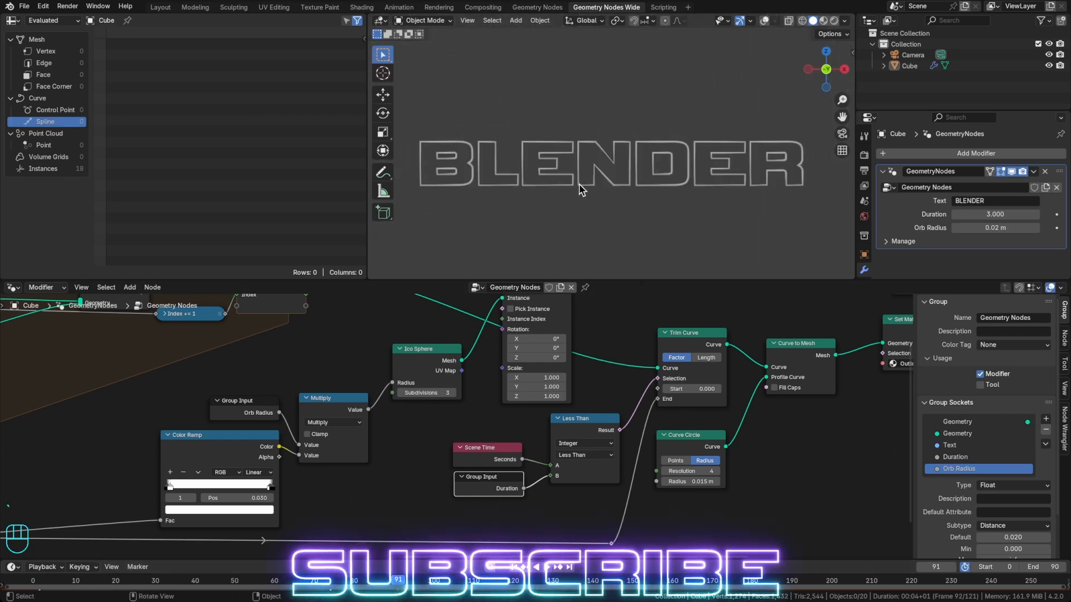
key("z")
left_click(642, 180)
key("shift+Left")
key("space")
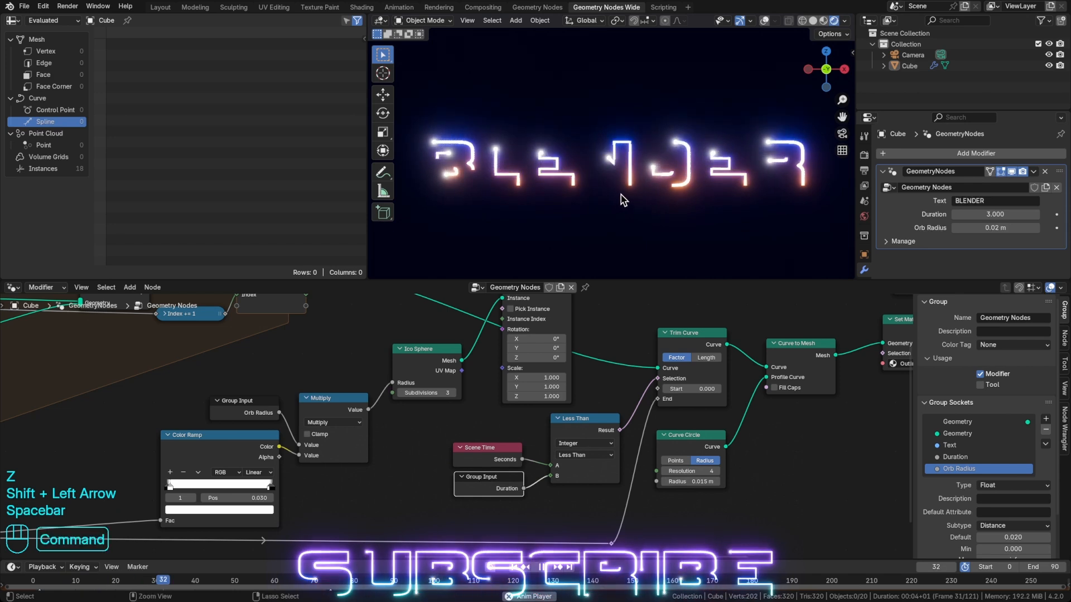
key("super+s")
Step: Set the preview range end to frame 120 and resume playing the animation
key("space")
left_click(1033, 568)
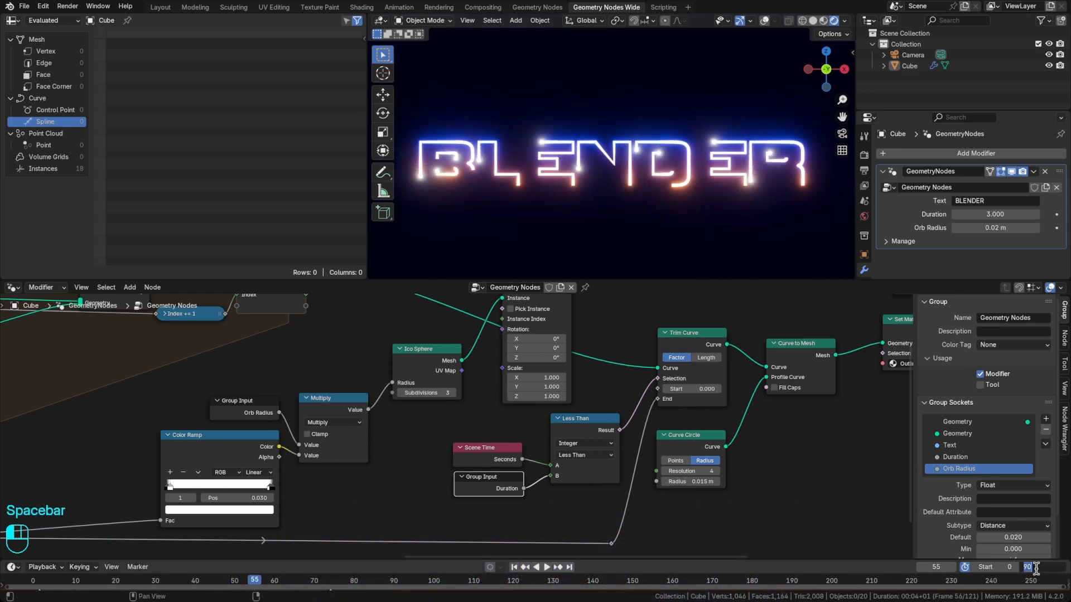
type("120")
key("Return")
key("space")
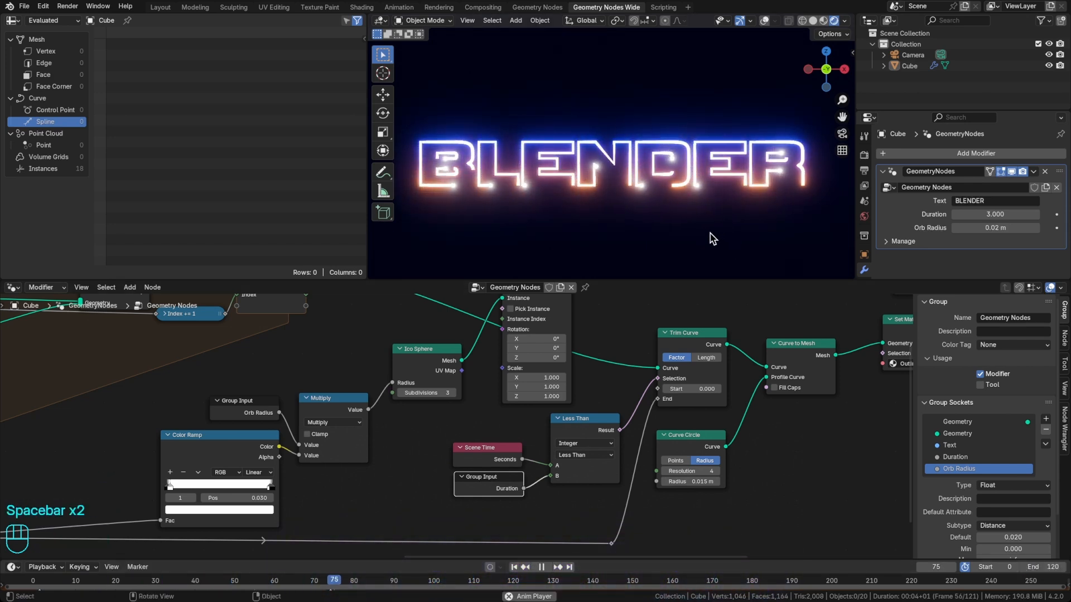
Step: Stop playback and step back frame by frame to frame 89, examining the lower corners of the letters E, N and D
key("Left")
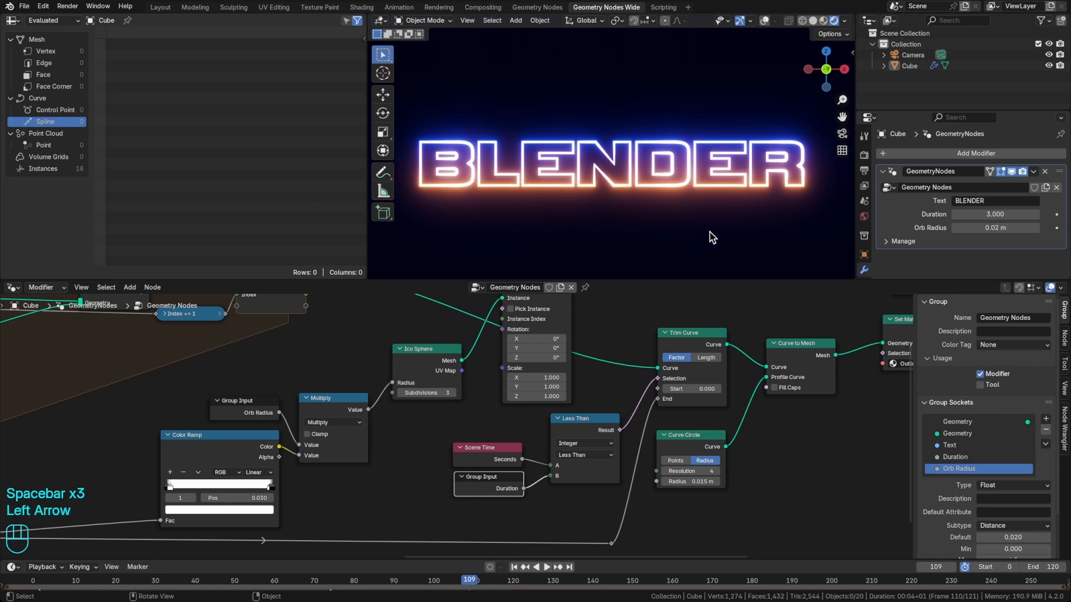
key("Left")
key("Left")
key("Left")
key("Left")
key("Left")
key("Left")
key("Left")
key("Left")
key("Left")
key("Left")
key("Left")
key("Left")
key("Left")
key("Left")
key("Left")
key("Left")
key("Left")
key("Left")
key("Right")
key("Right")
scroll(613, 179, "up", 5)
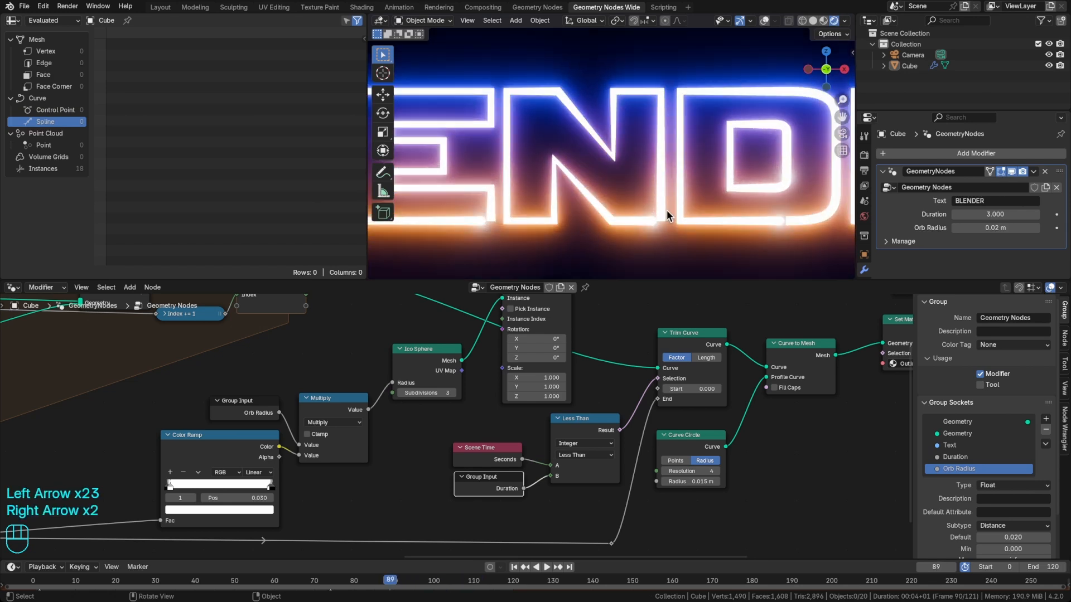
Step: Alternate between frames 89 and 90 to compare the letter corners just before and after trimming stops
key("Right")
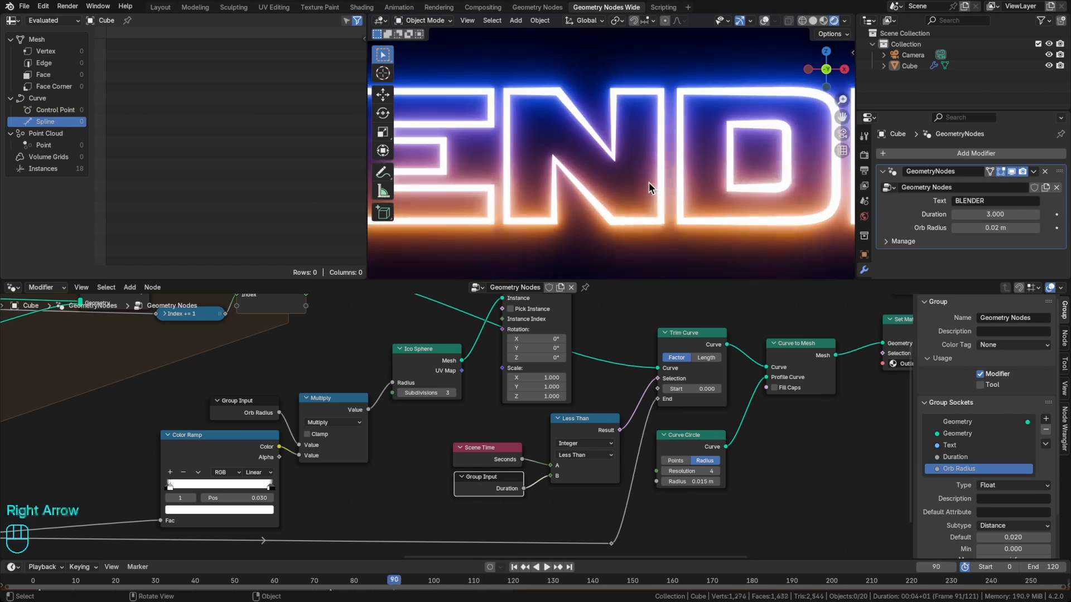
key("Left")
key("Right")
key("Left")
key("Right")
key("Left")
key("Right")
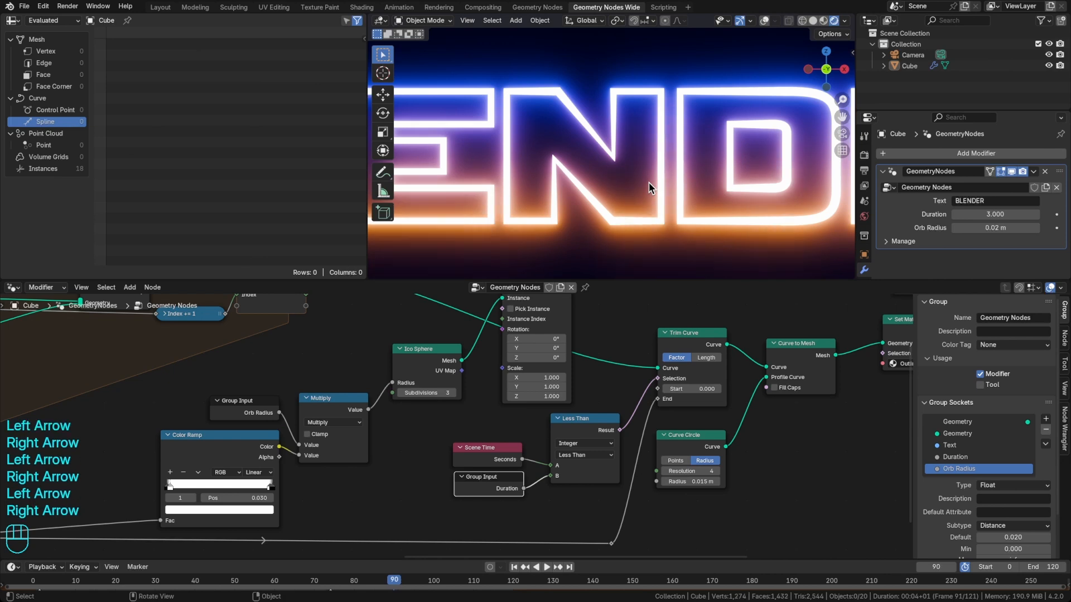
Step: Return to a view of the whole BLENDER text and save the file
scroll(648, 193, "down", 3)
scroll(648, 193, "down", 2)
middle_click_drag(647, 192, 634, 175, "shift")
key("super+s")
scroll(603, 398, "down", 2)
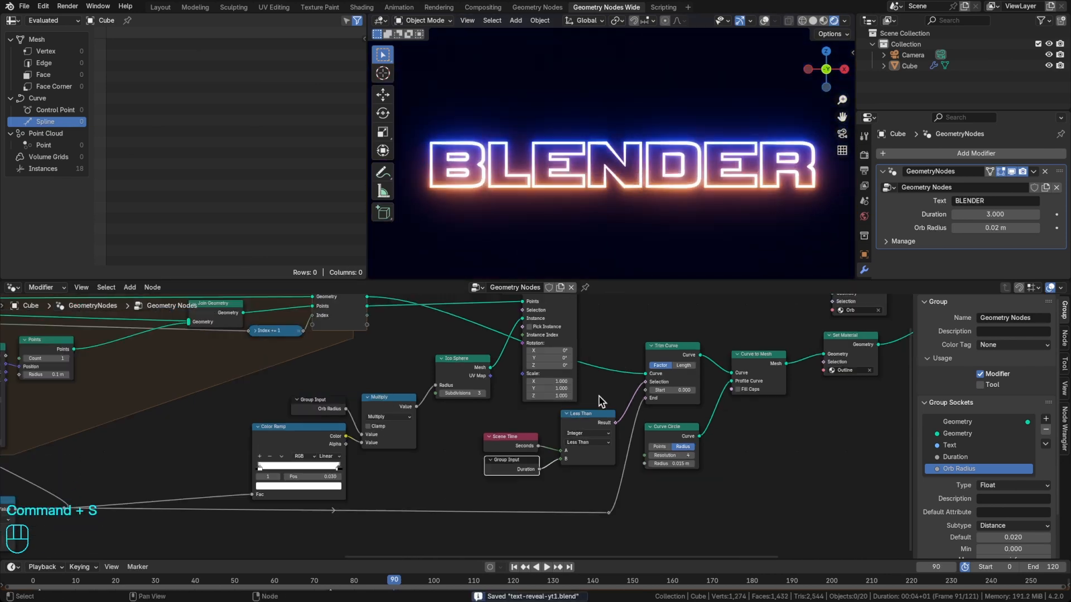
Step: Replay the reveal from the first frame to examine the orbs' speed, with the Divide node's progress setup in view
middle_click_drag(603, 398, 607, 454)
left_click_drag(570, 380, 580, 371)
left_click_drag(489, 433, 502, 427)
left_click_drag(433, 457, 442, 448)
middle_click_drag(366, 485, 699, 365)
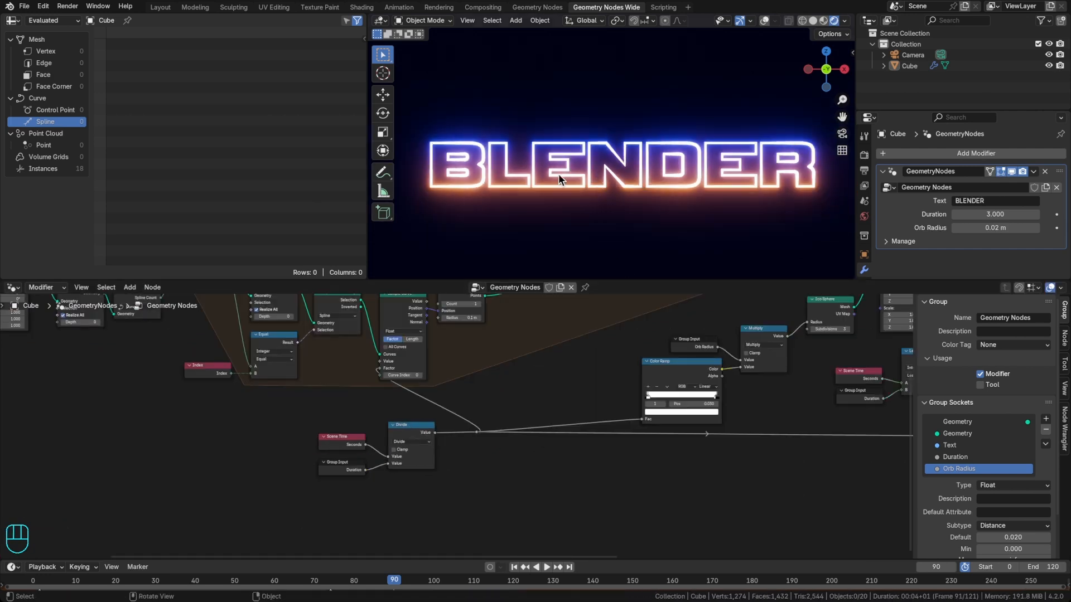
key("space")
key("space")
key("shift+Left")
key("space")
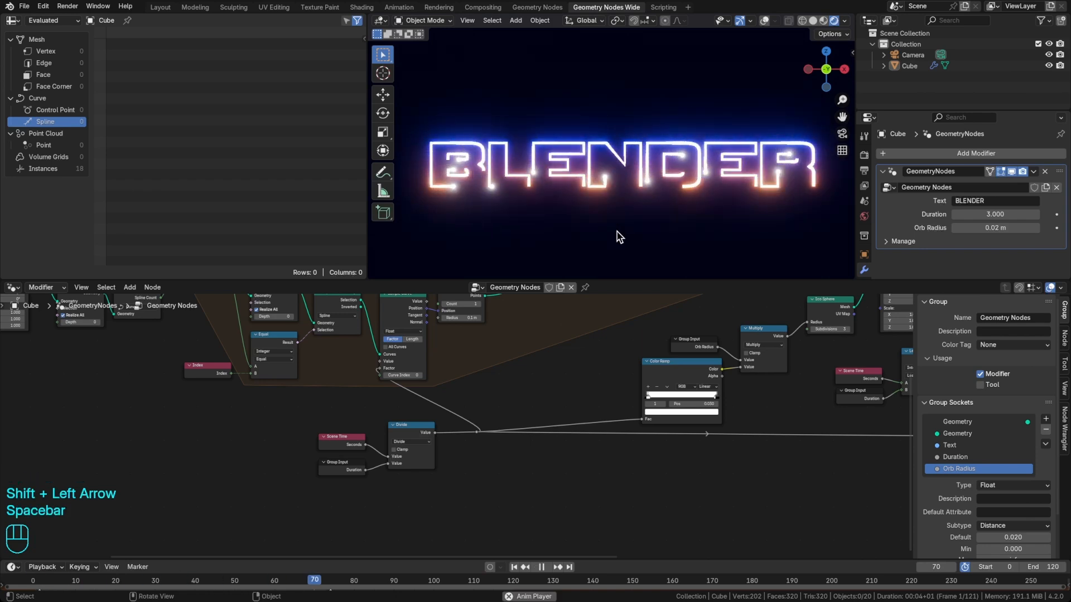
key("space")
scroll(606, 329, "up", 2)
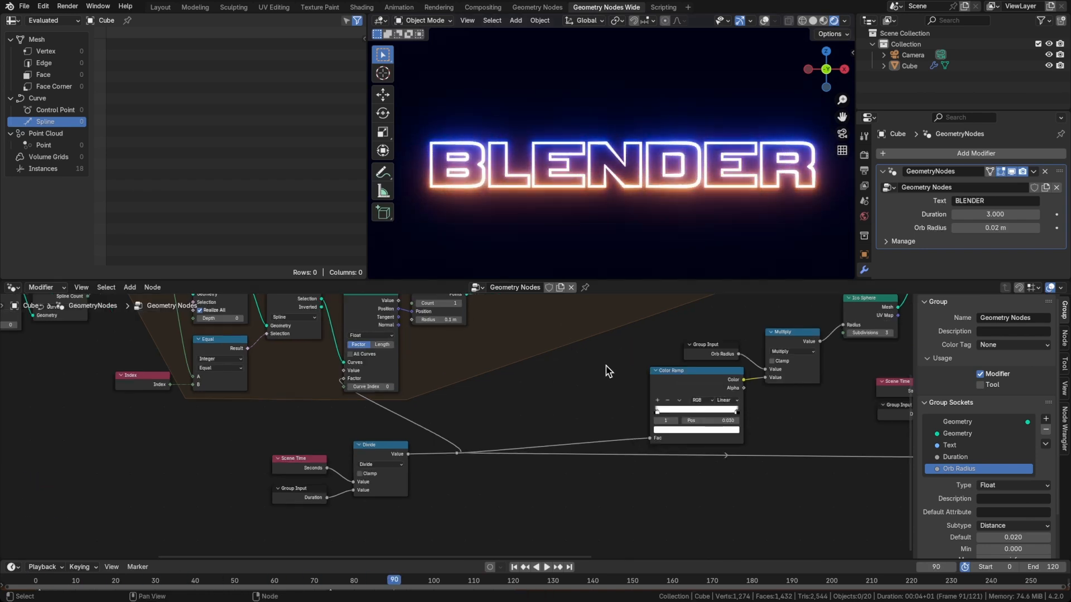
key("space")
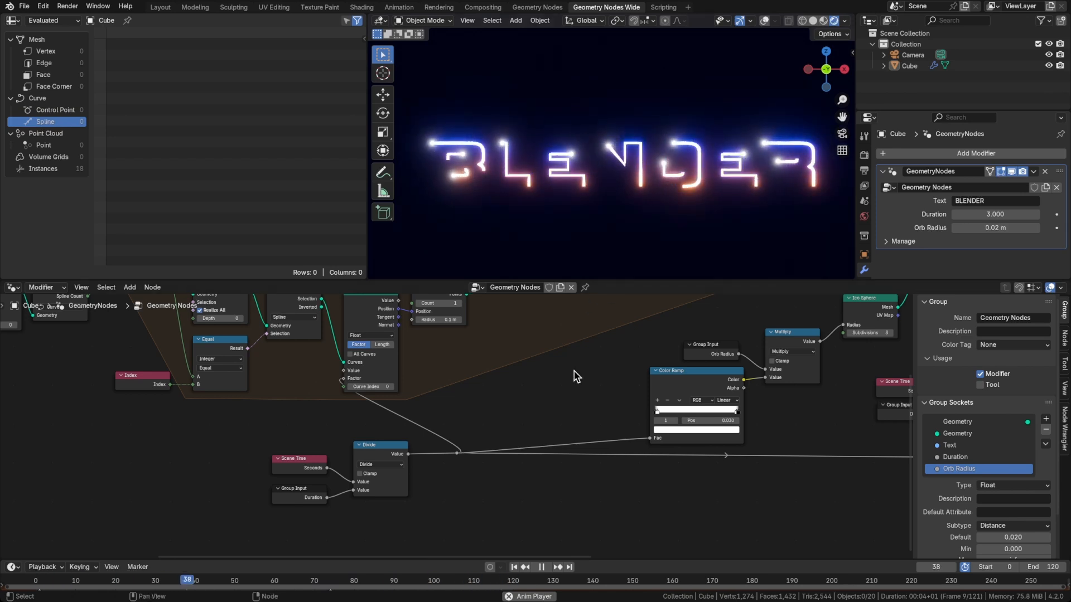
key("space")
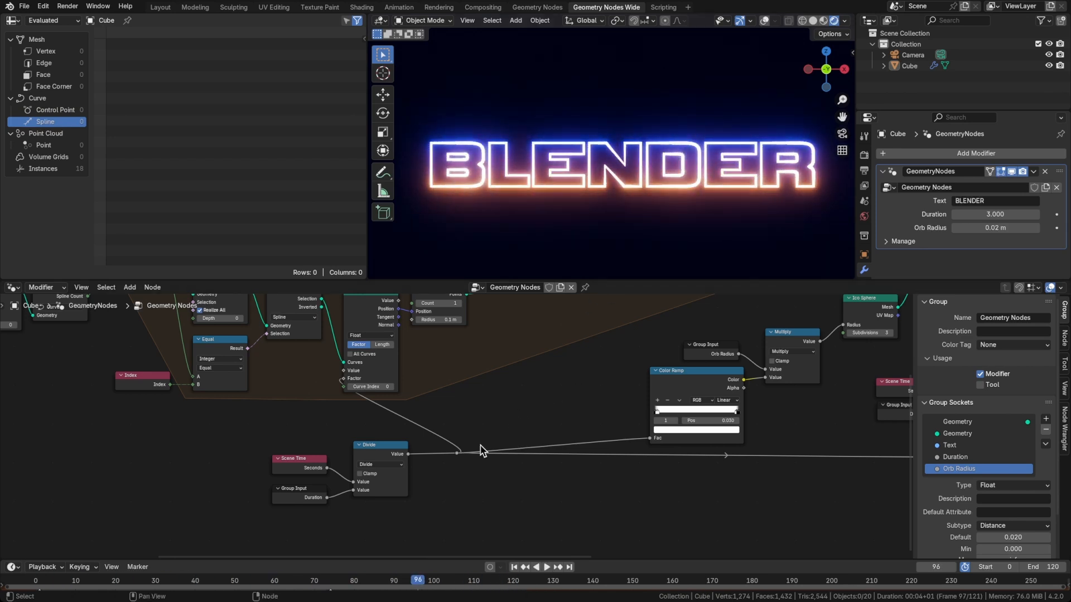
Step: Move the Scene Time, Group Input and Divide nodes together, further away from the reroute point
middle_click_drag(453, 479, 678, 429)
scroll(547, 458, "up", 7)
left_click_drag(465, 371, 640, 503)
key("g")
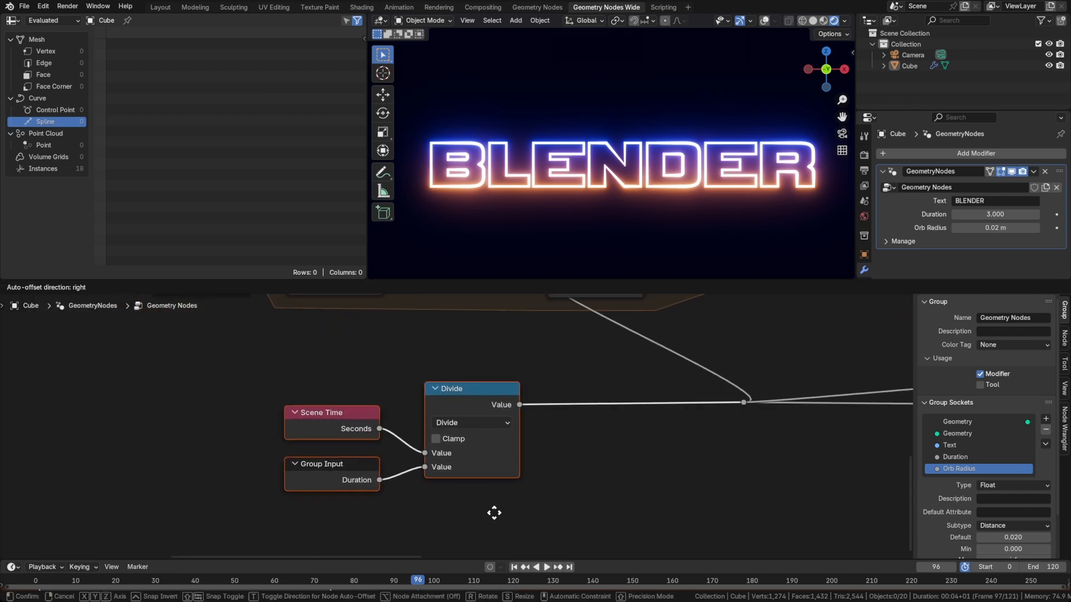
left_click(486, 518)
left_click(549, 433)
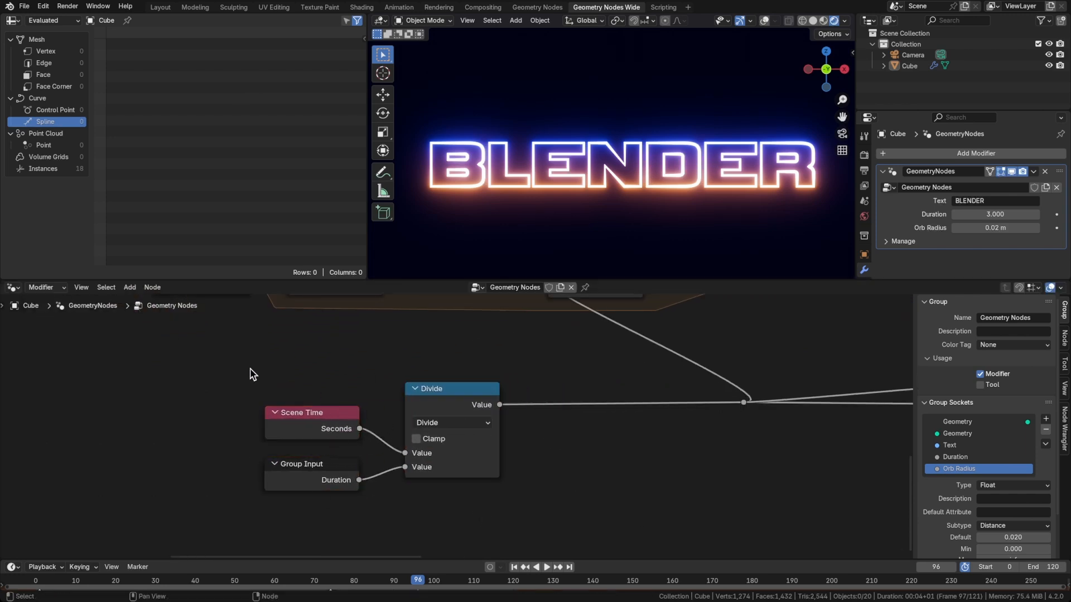
Step: Group the Scene Time, Group Input and Divide nodes in a frame labelled "Progress 0...1"
left_click_drag(251, 369, 517, 505)
key("ctrl+j")
key("F2")
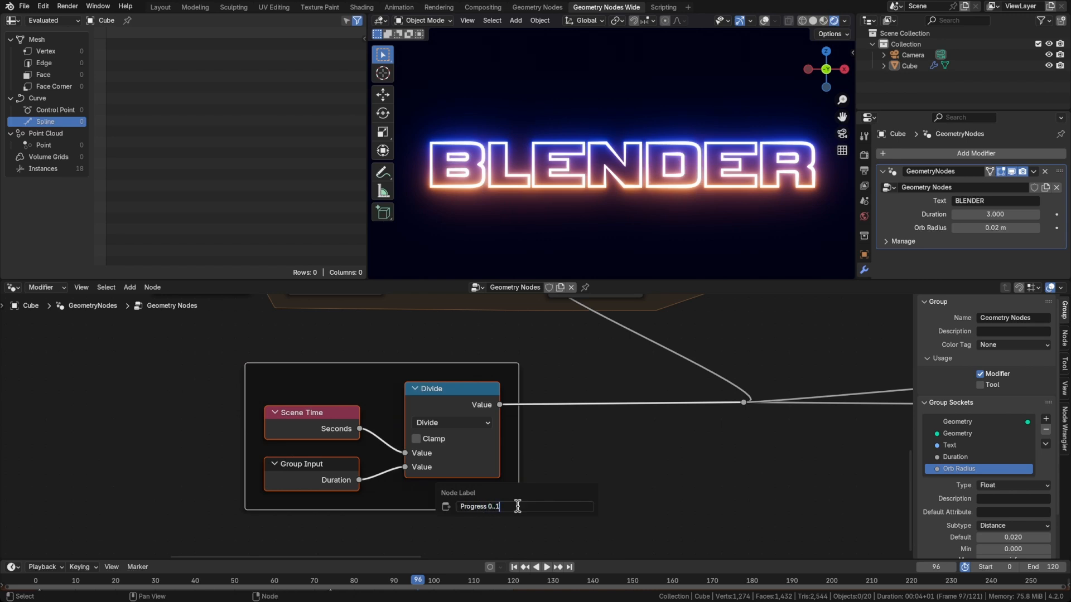
type("Progress 0..1")
key("Return")
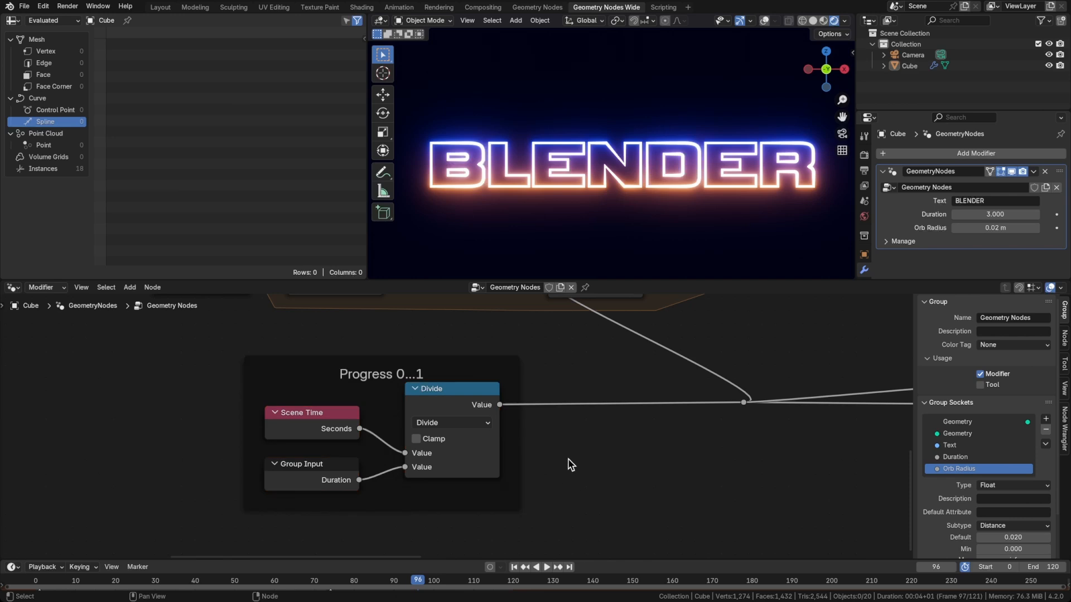
Step: Move the Progress 0...1 frame further from the reroute point to make room for another node
scroll(569, 463, "down", 3)
middle_click_drag(569, 463, 549, 476)
left_click_drag(445, 413, 368, 425)
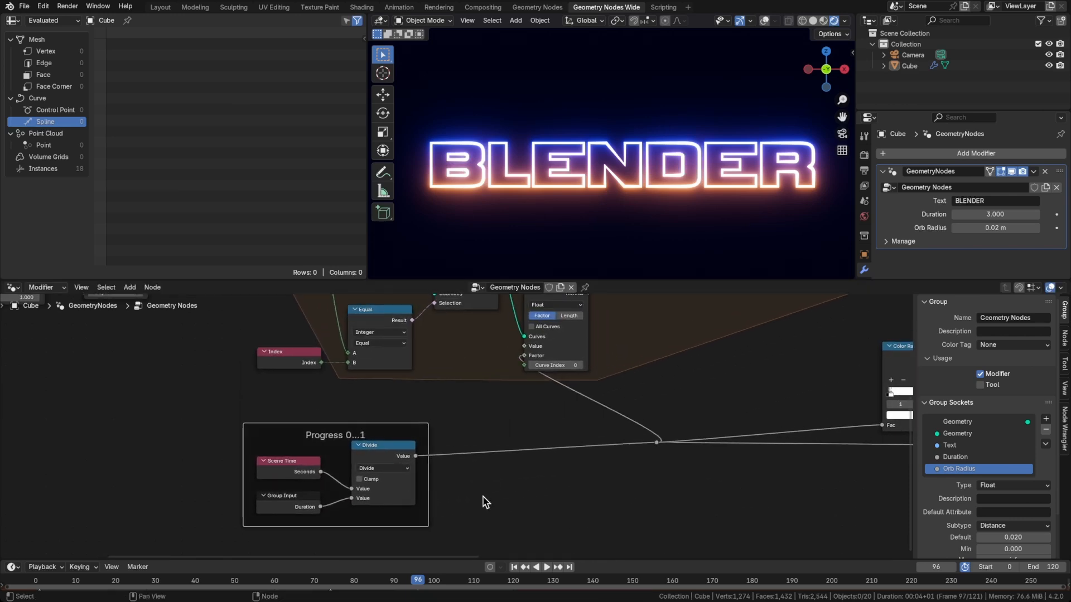
left_click_drag(483, 497, 513, 477)
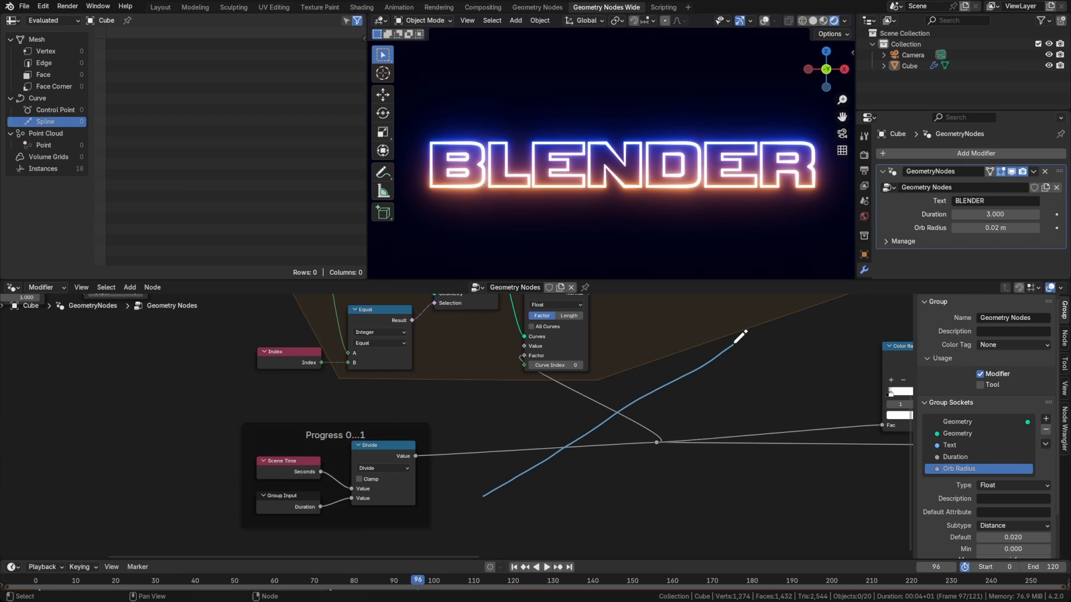
middle_click_drag(498, 480, 547, 456)
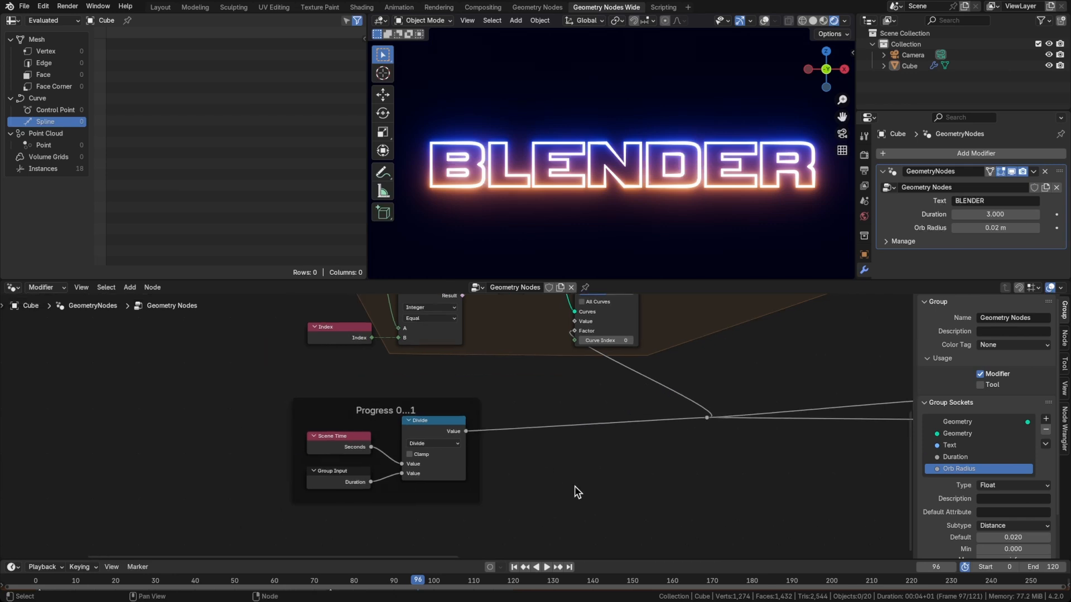
Step: Insert a Float Curve node on the link between the Divide node and the reroute point
key("shift+a")
type("float")
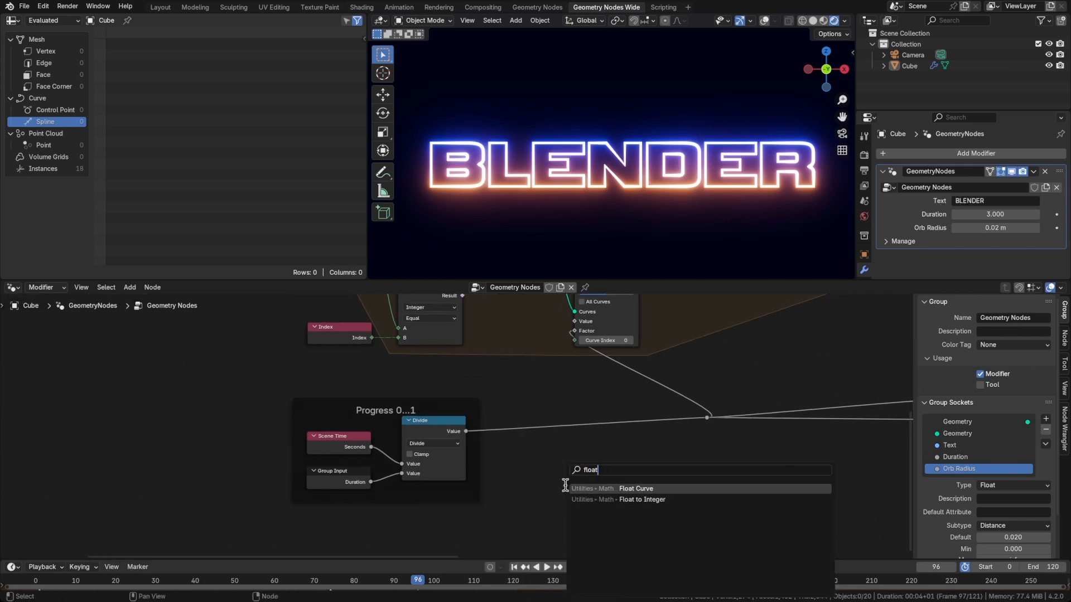
key("Return")
left_click(518, 392)
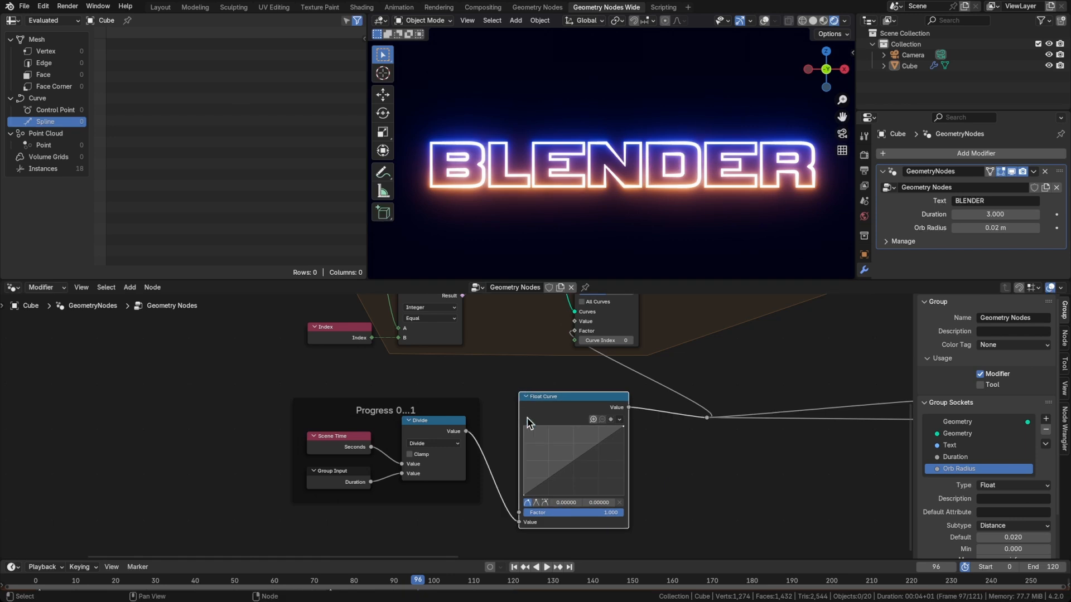
Step: Reposition the Float Curve node and shape it into an S-curve with points at 0.2140, 0.1050 and 0.5333, 0.8450
scroll(571, 456, "up", 3)
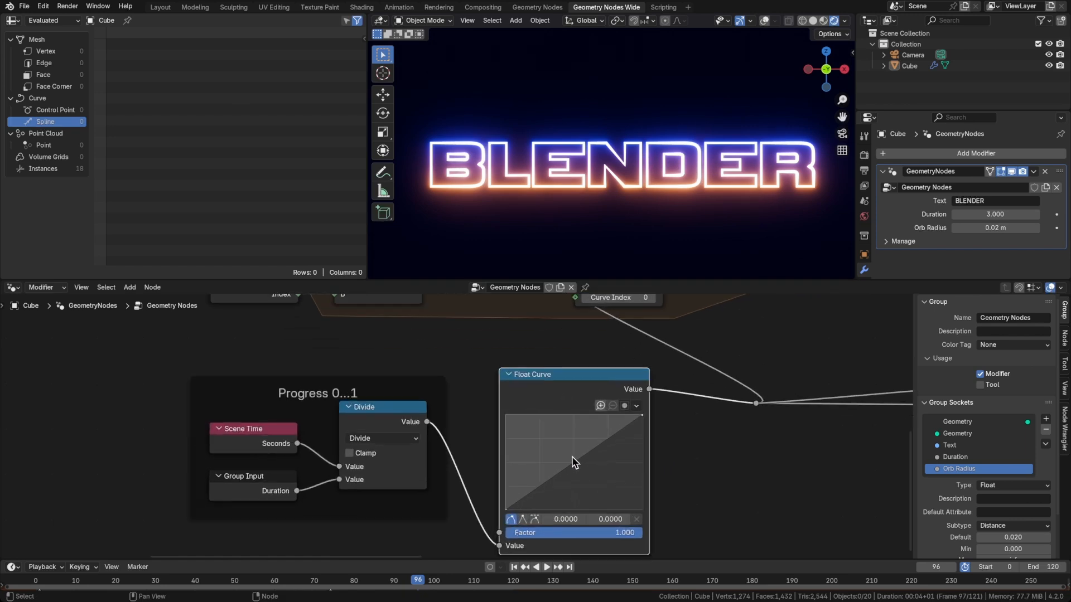
left_click_drag(554, 381, 541, 361)
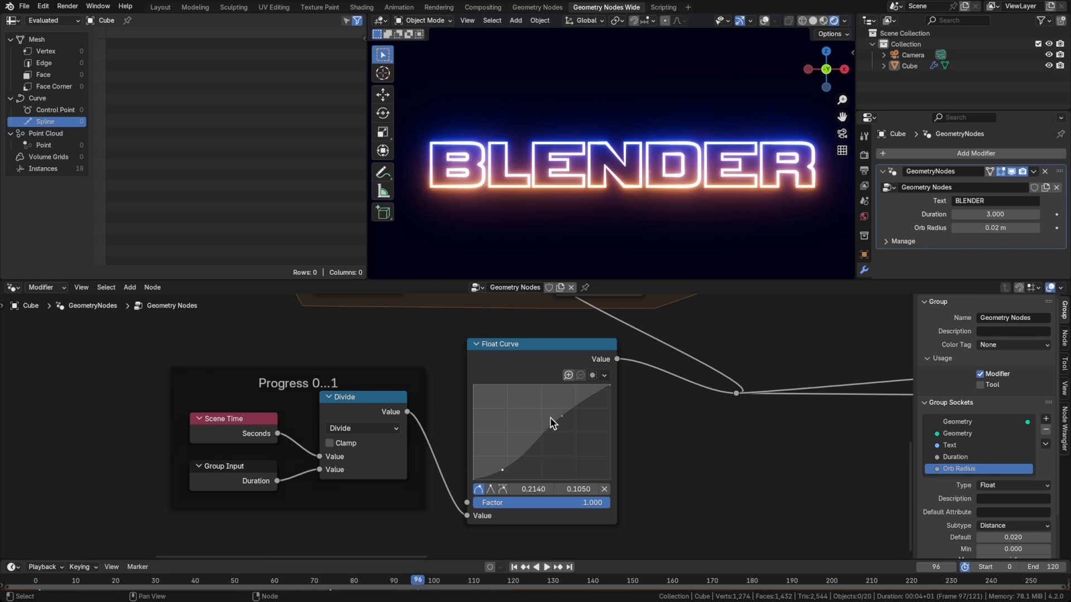
left_click_drag(560, 416, 549, 403)
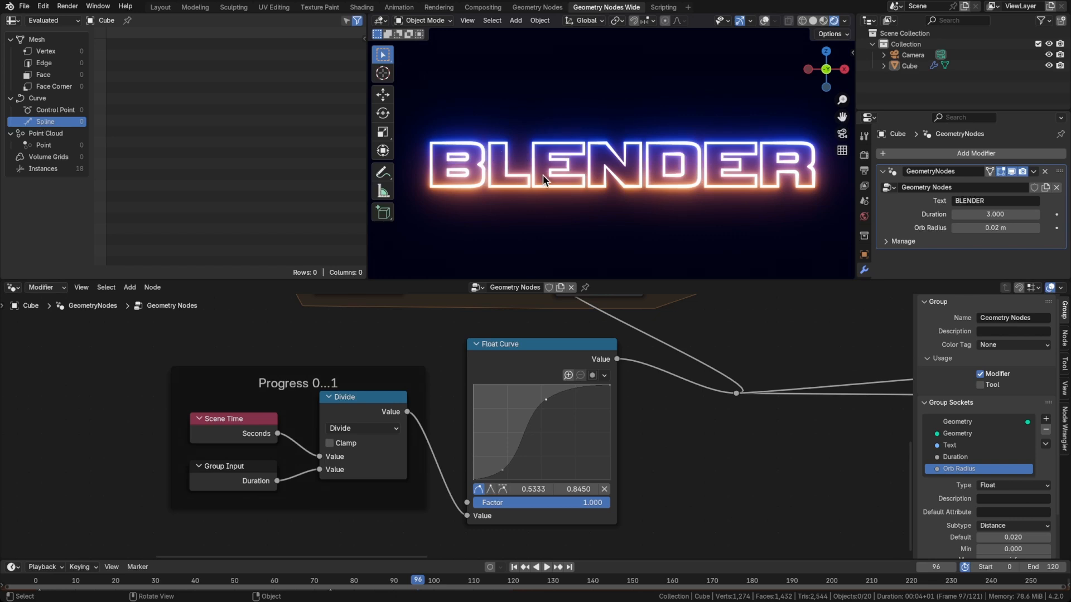
Step: Play the reveal while muting and unmuting the Float Curve node to compare the motion with and without easing
key("space")
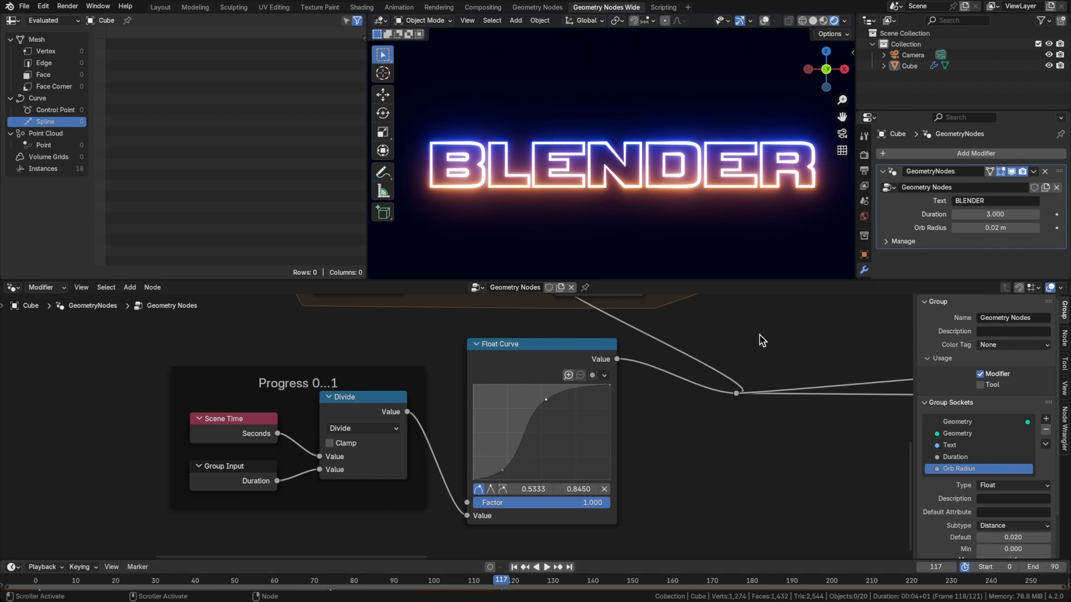
key("space")
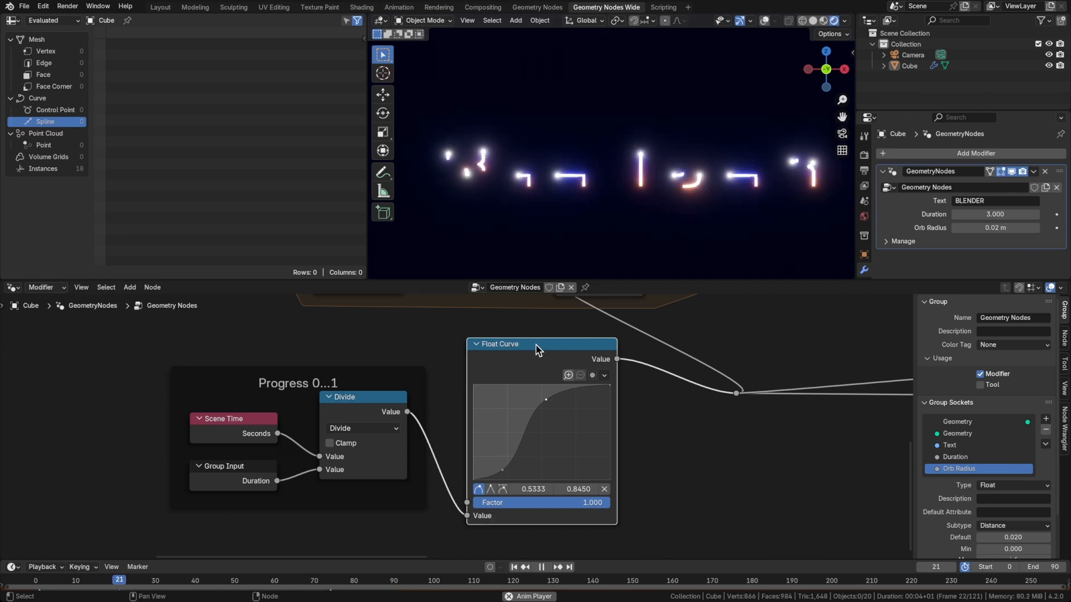
key("m")
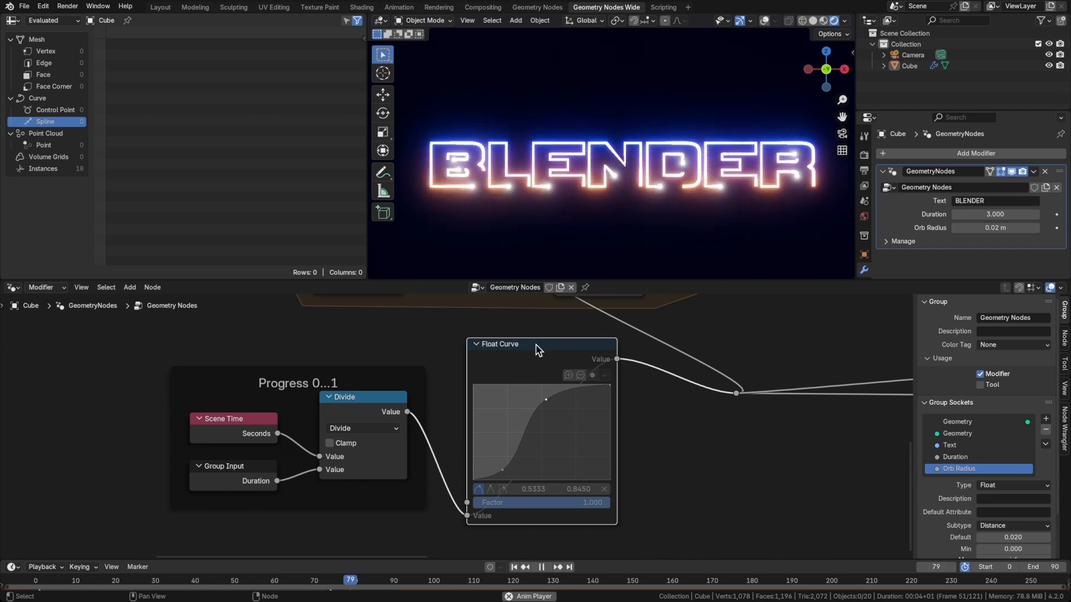
key("m")
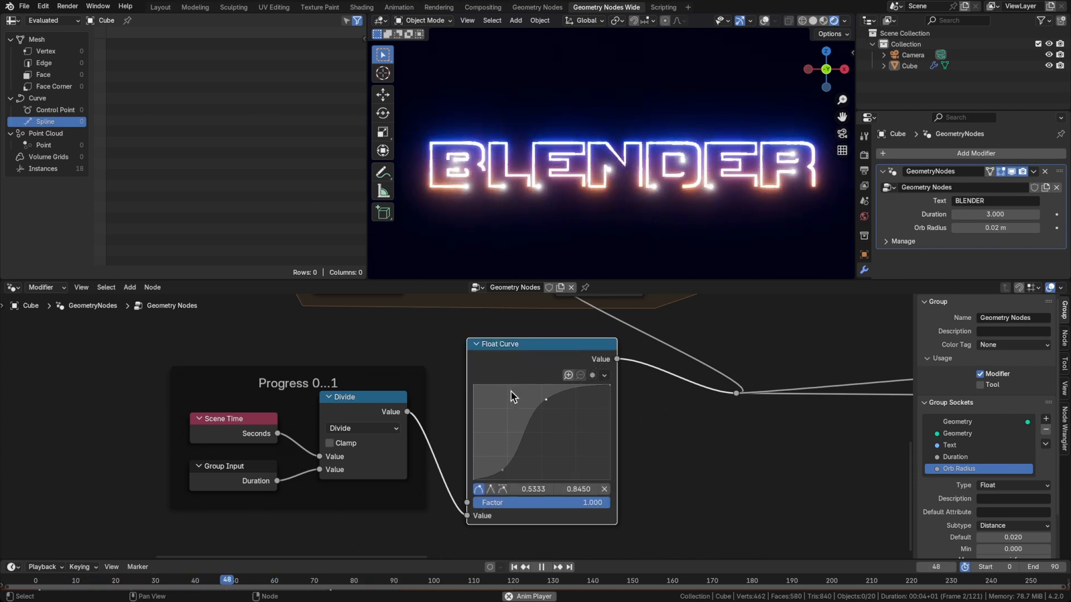
Step: Save the Blender file and stop the animation playback
middle_click_drag(501, 420, 681, 438)
scroll(551, 423, "down", 1)
scroll(608, 445, "down", 2)
scroll(682, 440, "down", 4)
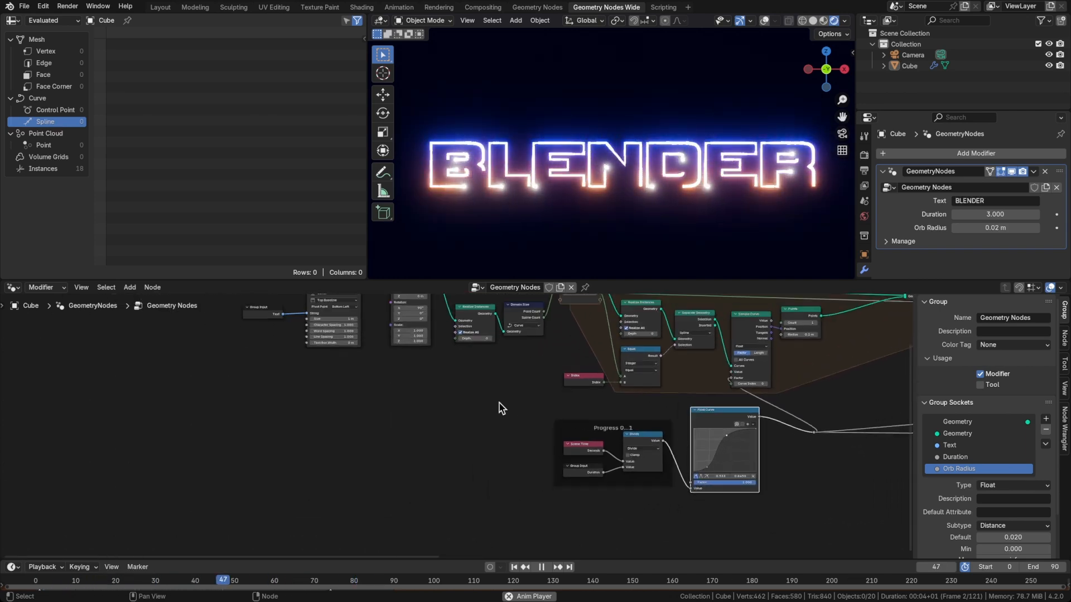
middle_click_drag(473, 440, 513, 449)
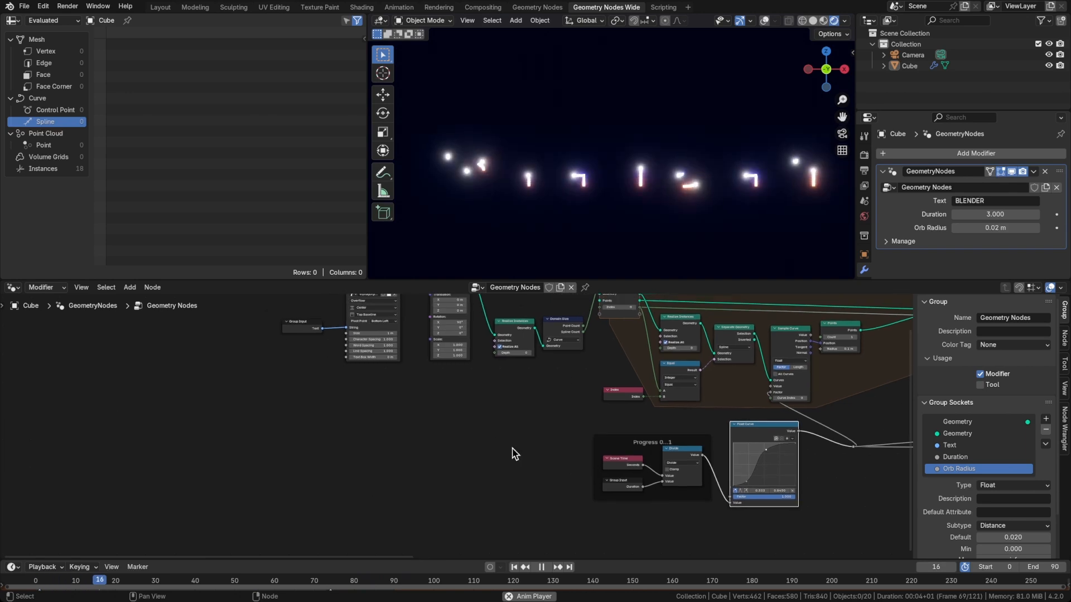
key("ctrl+s")
key("space")
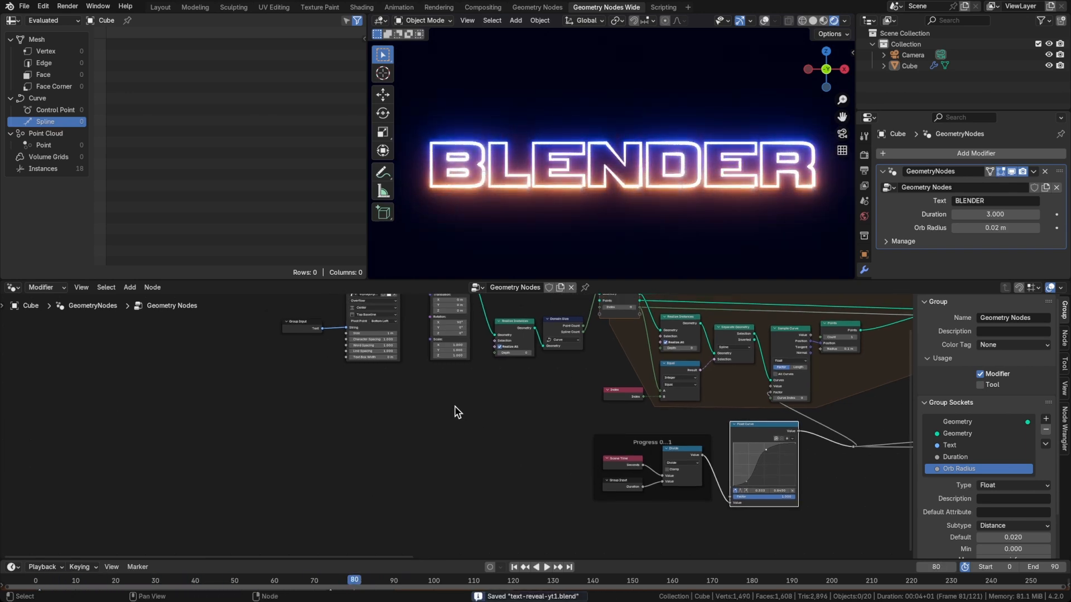
Step: Deselect the Float Curve node and hide the node editor's sidebar to widen the workspace
middle_click_drag(416, 406, 496, 434)
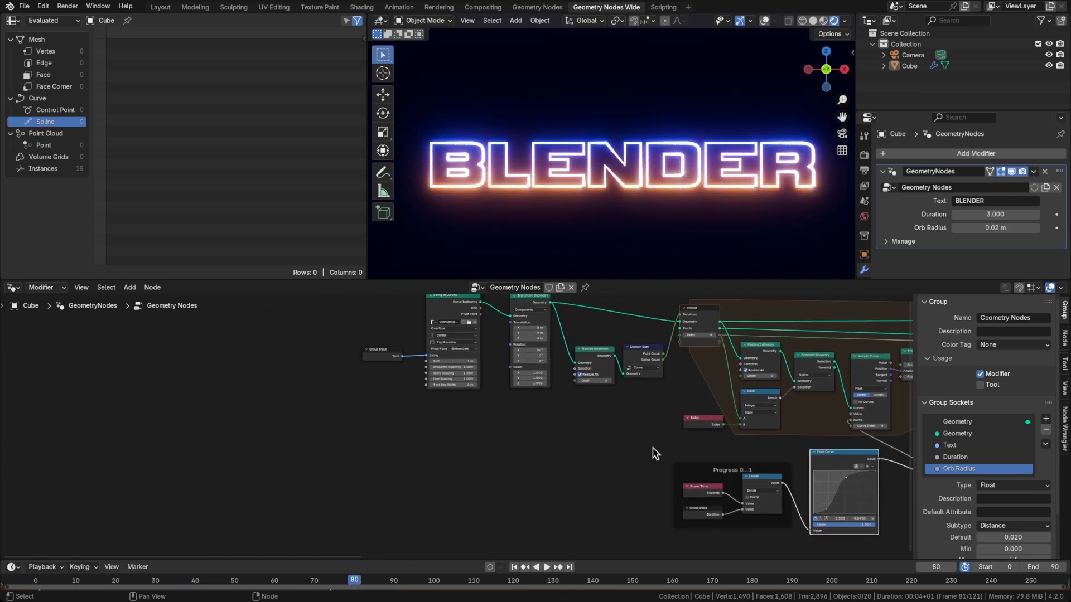
left_click(654, 452)
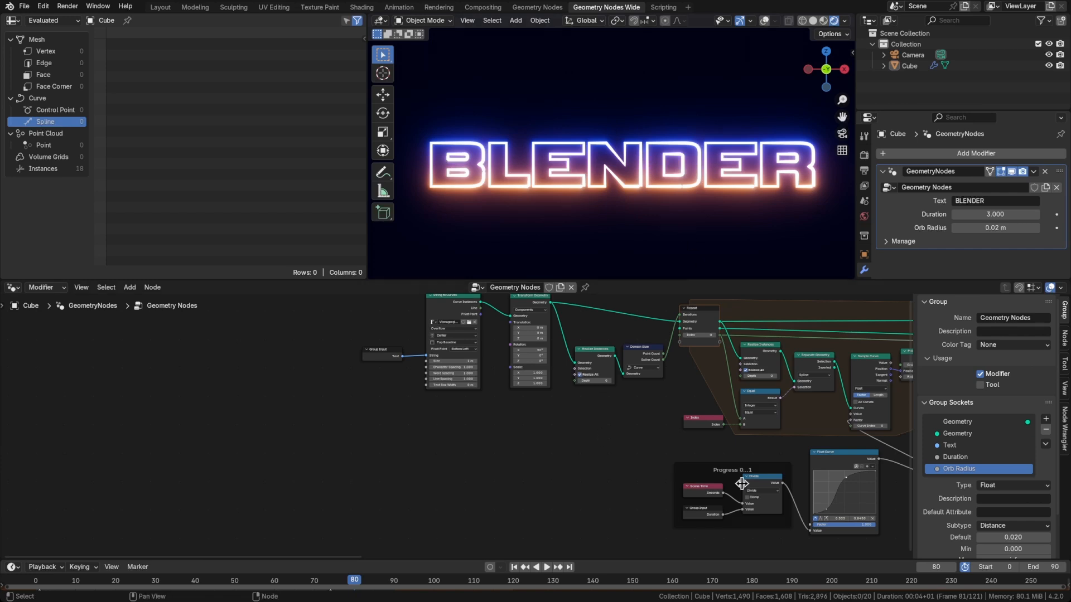
scroll(535, 416, "up", 8)
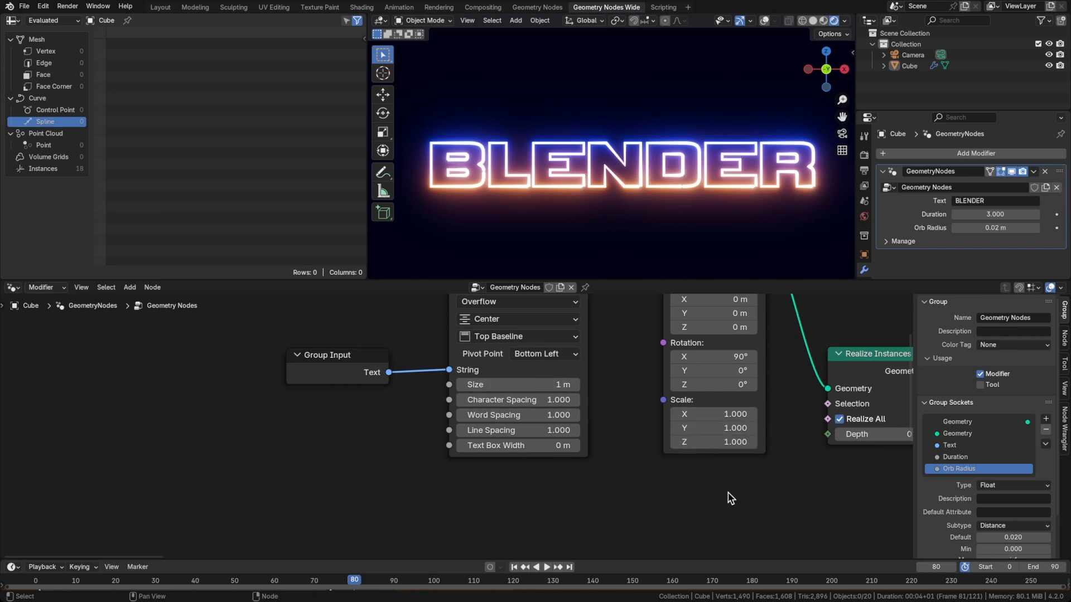
scroll(751, 496, "down", 5)
scroll(751, 497, "up", 3)
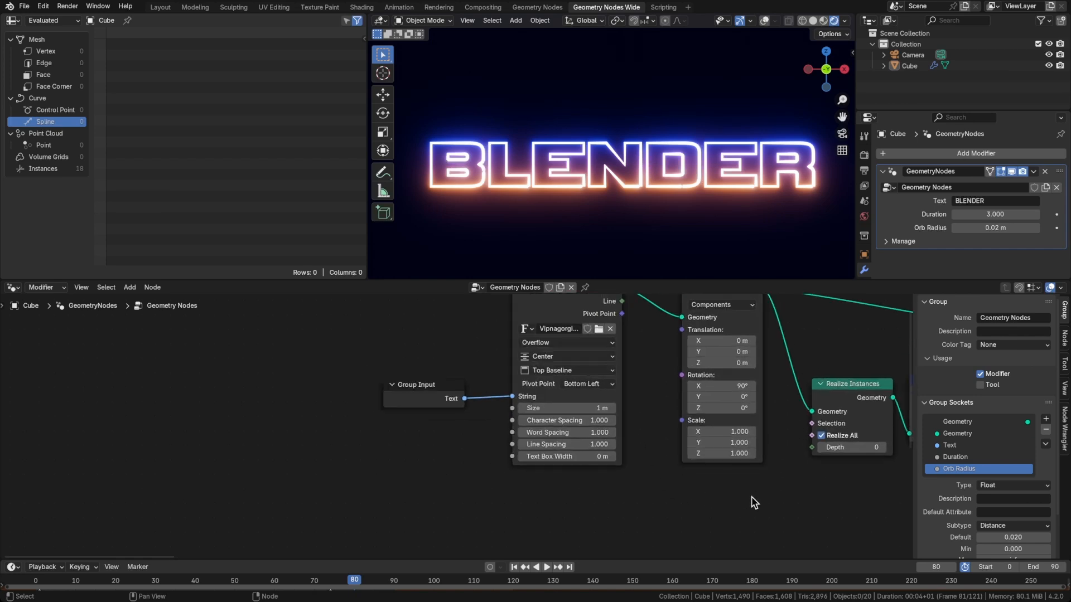
middle_click_drag(752, 496, 678, 486)
key("n")
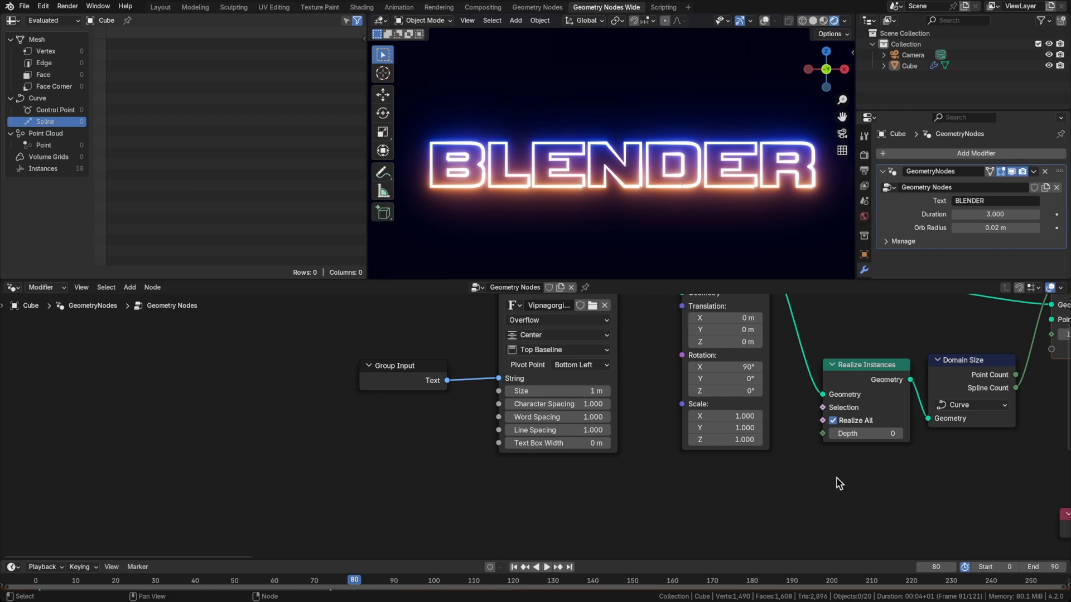
Step: Branch a link from the Divide node's Value output to a new reroute point below the text's Group Input node
scroll(805, 487, "down", 2)
middle_click_drag(687, 440, 716, 474)
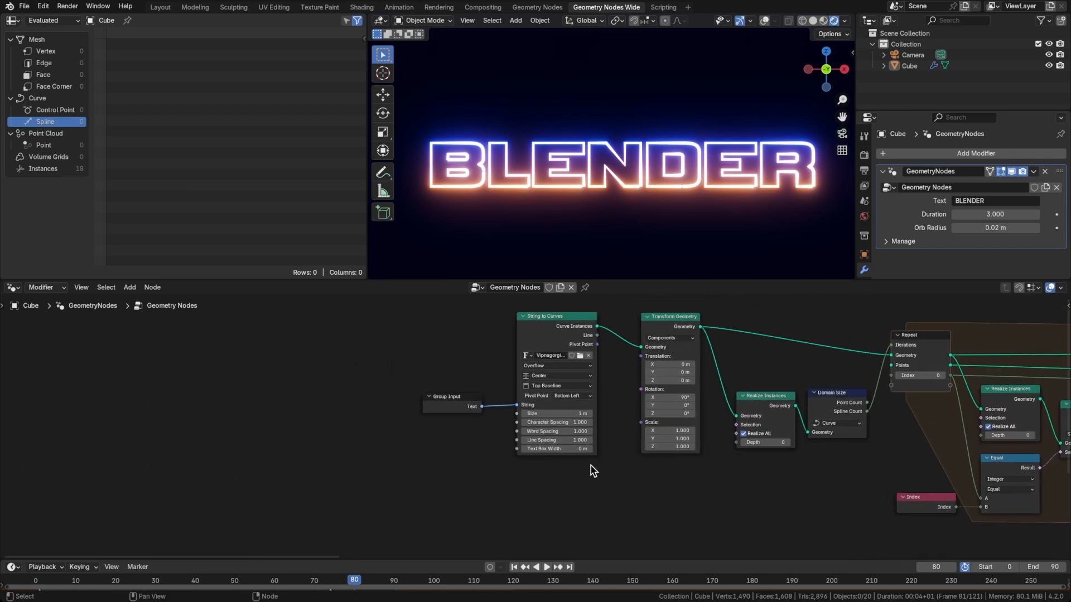
scroll(591, 465, "up", 2)
scroll(591, 465, "down", 5)
middle_click_drag(821, 544, 783, 475)
scroll(758, 457, "up", 1)
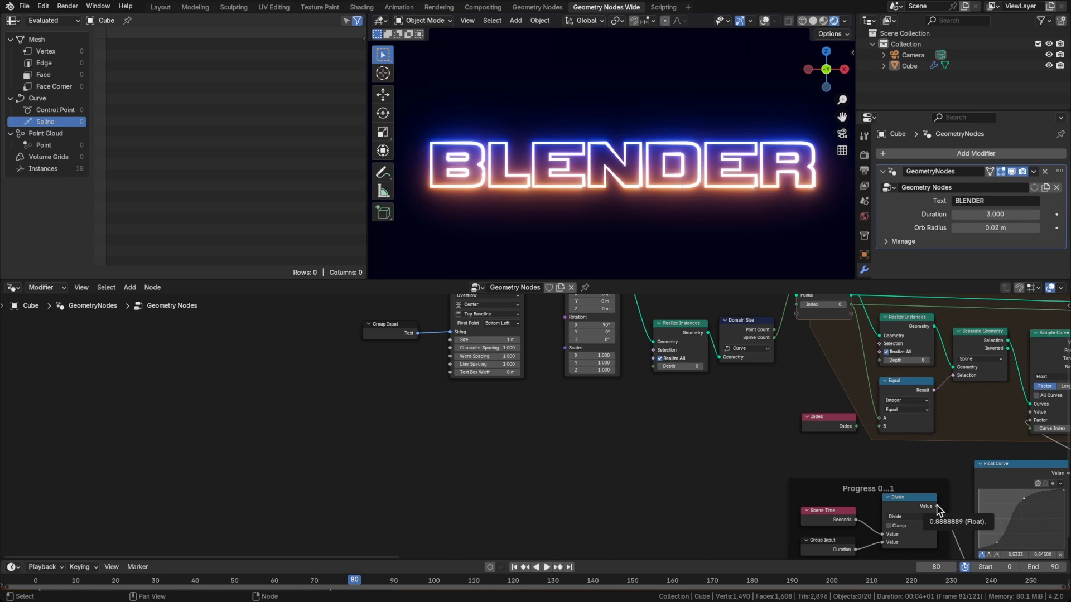
left_click_drag(937, 506, 407, 463)
type("reret")
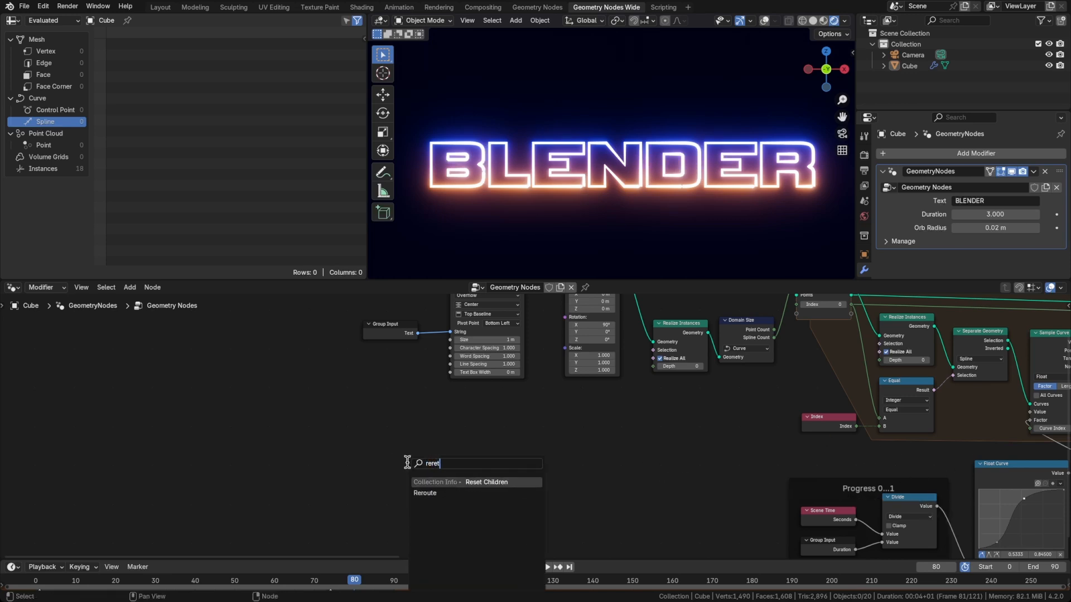
key("Down")
key("Return")
left_click(406, 464)
scroll(406, 465, "up", 4)
scroll(445, 430, "down", 2)
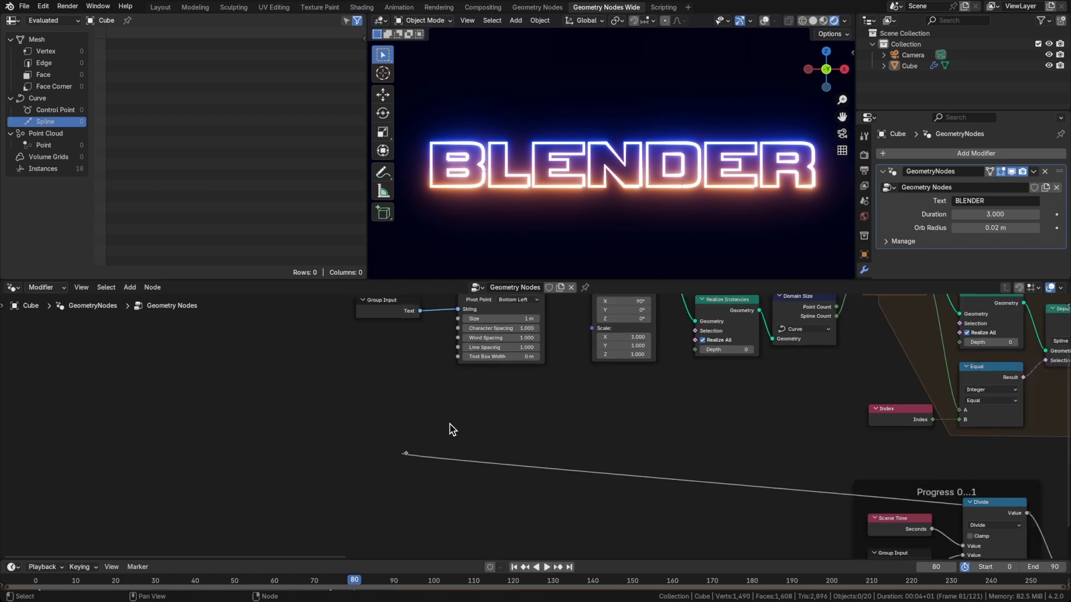
Step: Connect the new reroute point to the Character Spacing input of String to Curves and preview the reveal from the start
middle_click_drag(449, 426, 450, 458)
left_click_drag(407, 487, 456, 363)
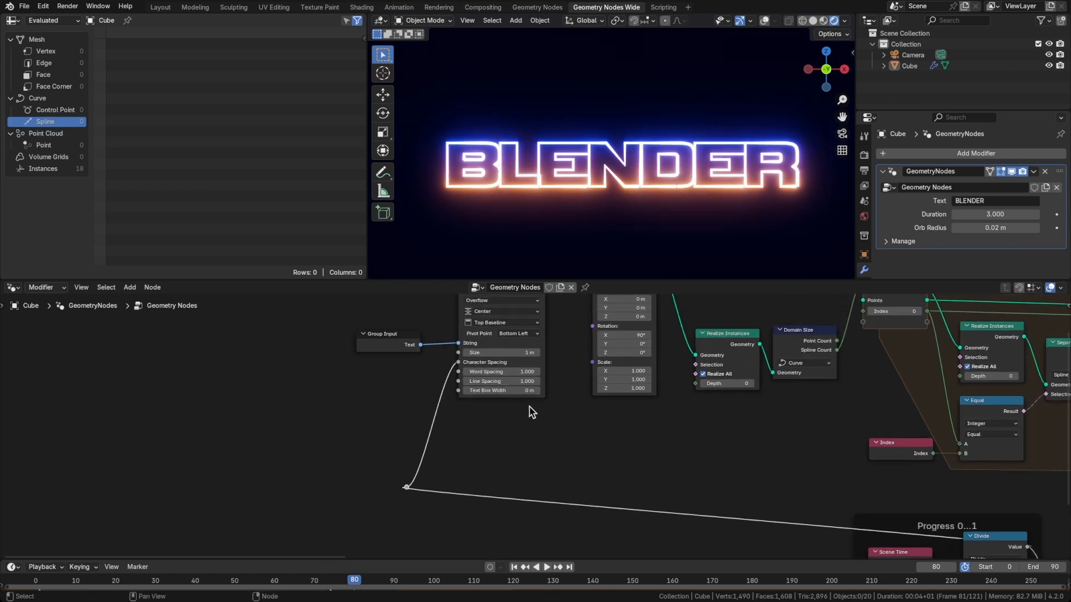
key("shift+Left")
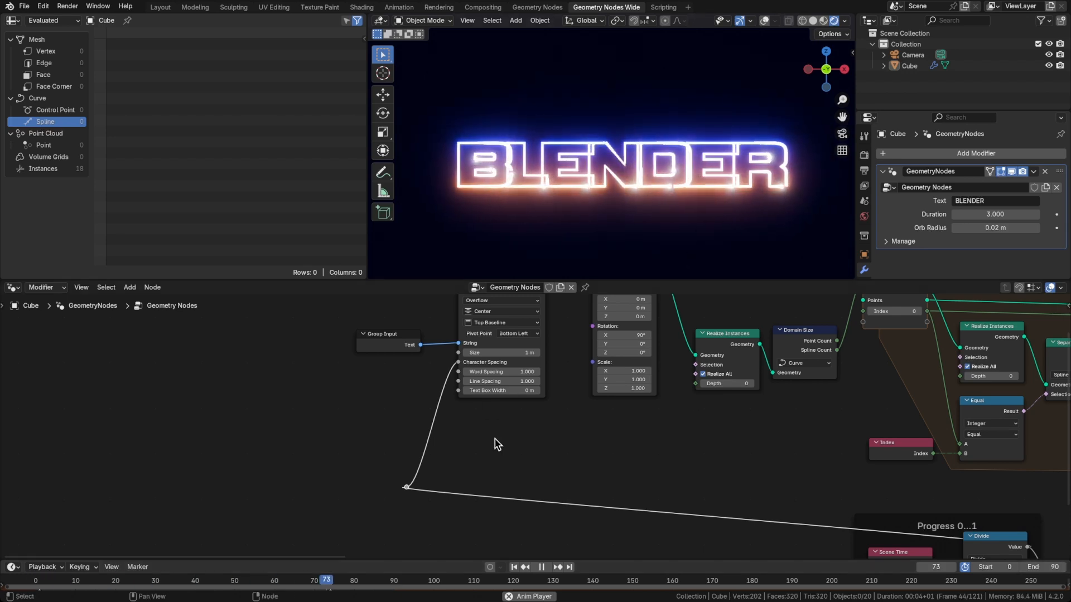
key("space")
Step: Add a float Mix node with the reroute point feeding its Factor and its Result driving Character Spacing
key("shift+a")
type("mix")
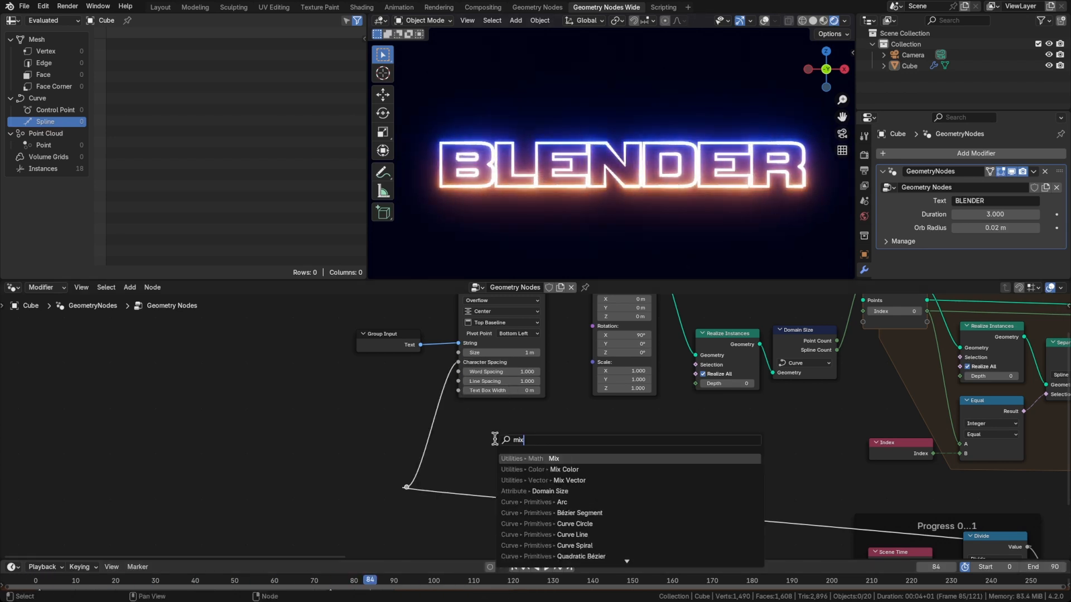
key("Return")
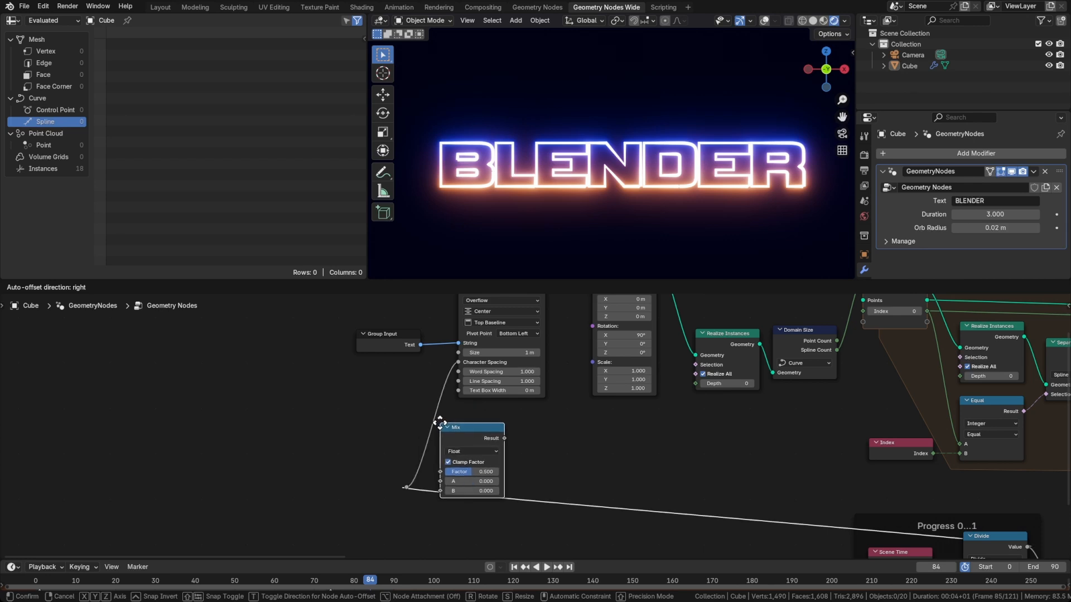
left_click(452, 413)
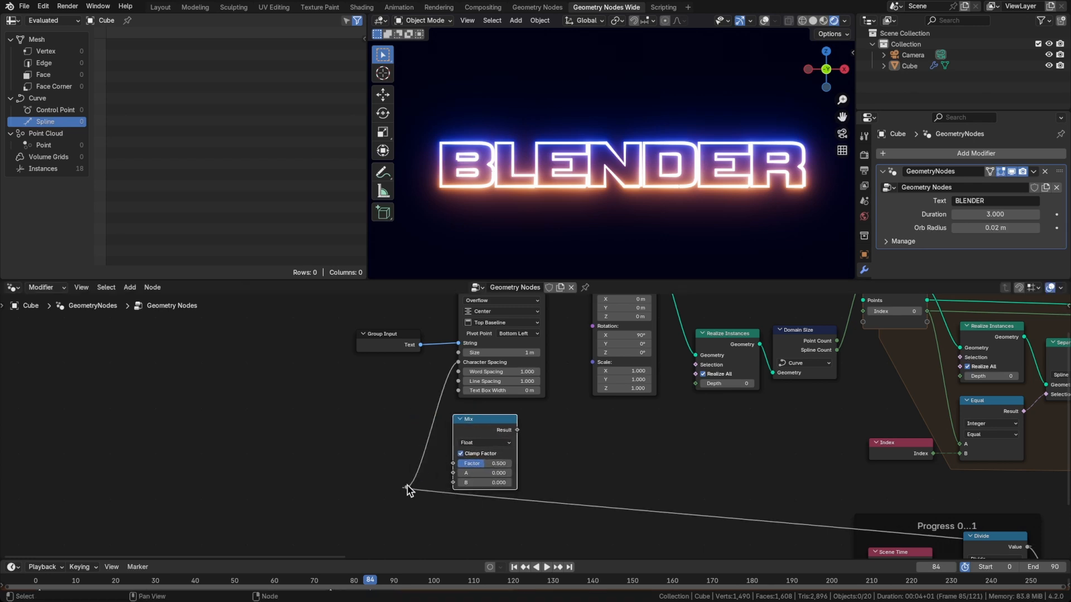
left_click_drag(407, 487, 455, 463)
left_click(515, 434)
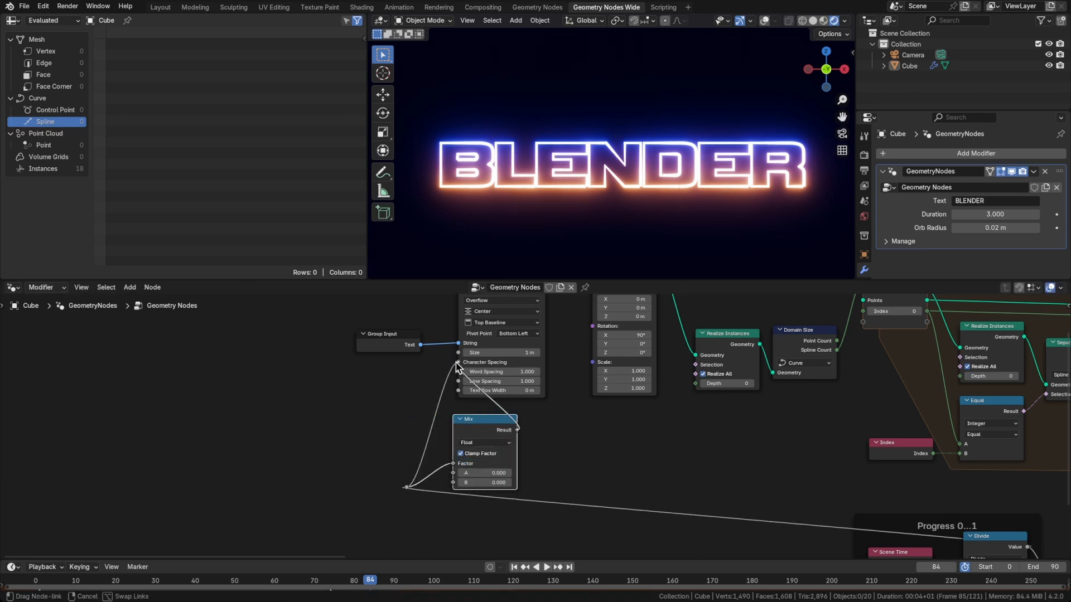
left_click_drag(457, 365, 459, 363)
key("g")
left_click(384, 424)
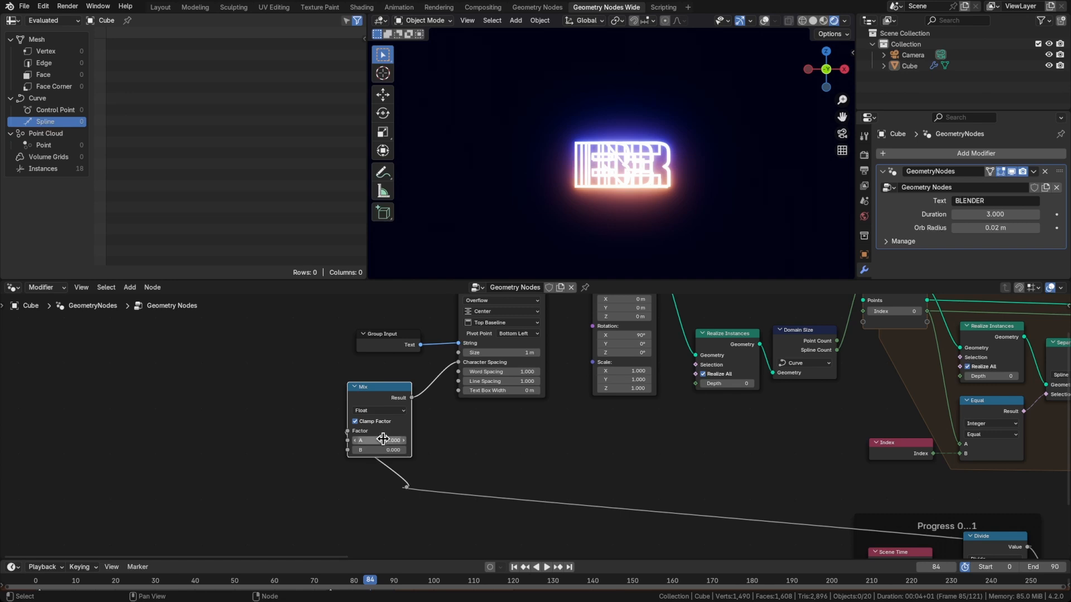
Step: Set the Mix node's B value to 1 and play the reveal from the start to check the letter spacing
type("1")
key("Return")
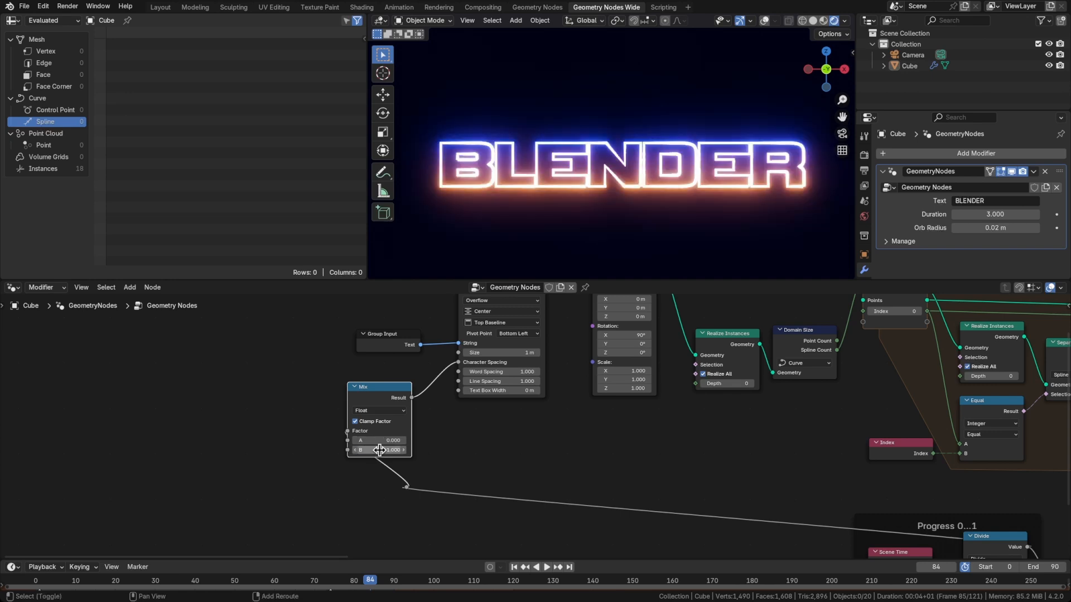
key("shift+Left")
key("space")
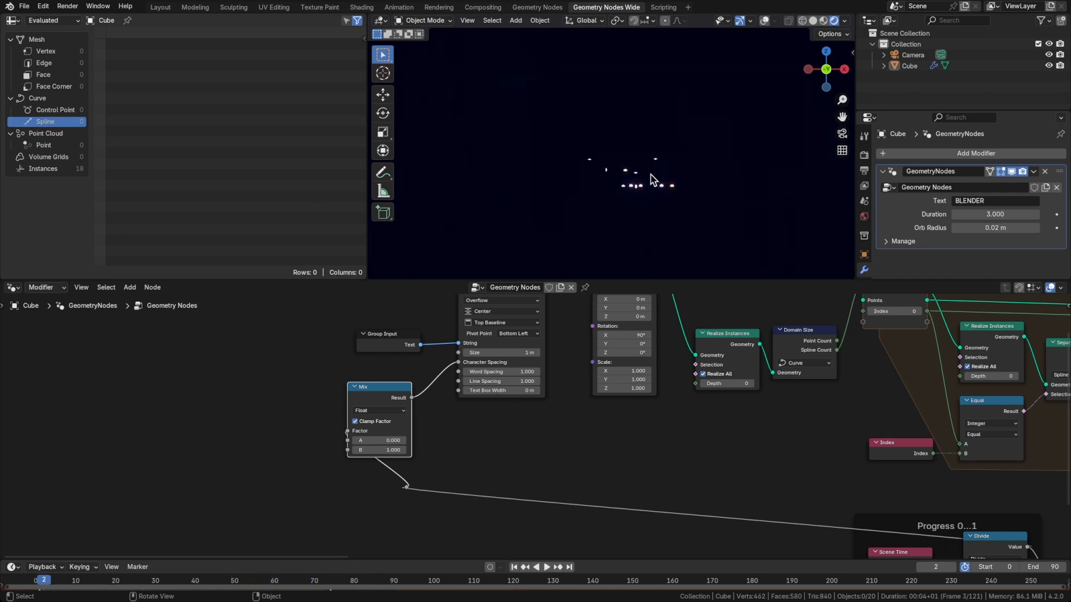
key("space")
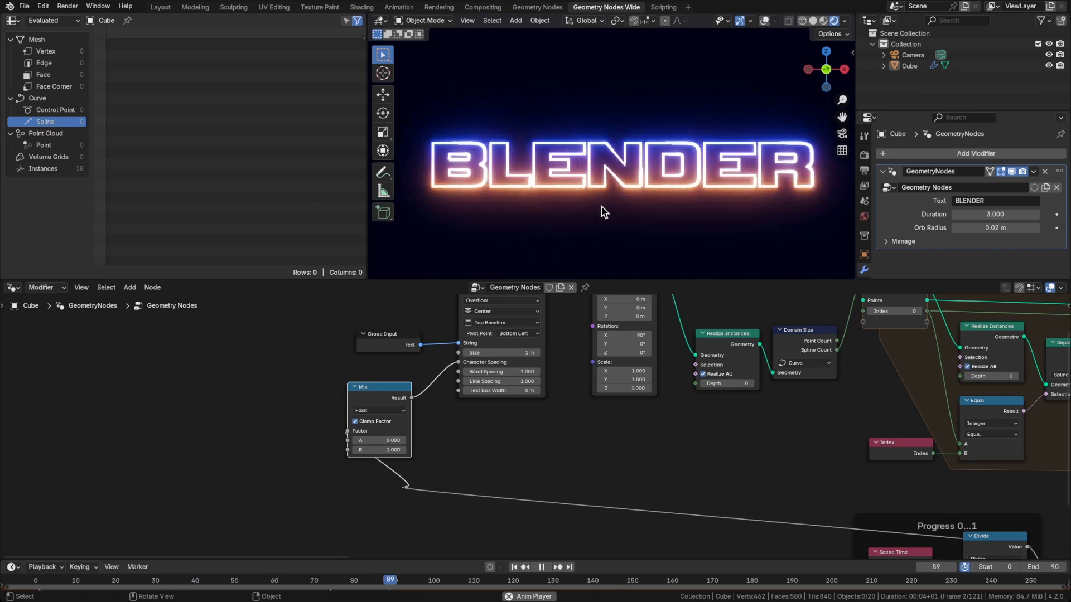
key("space")
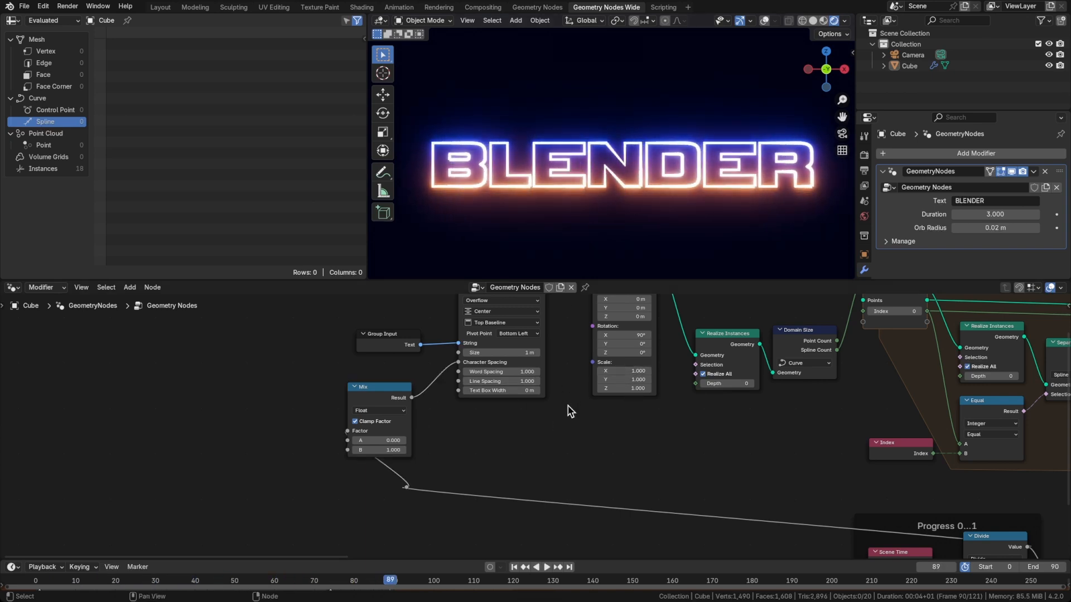
Step: Move the float Mix node slightly closer to the String to Curves node
left_click_drag(388, 401, 401, 401)
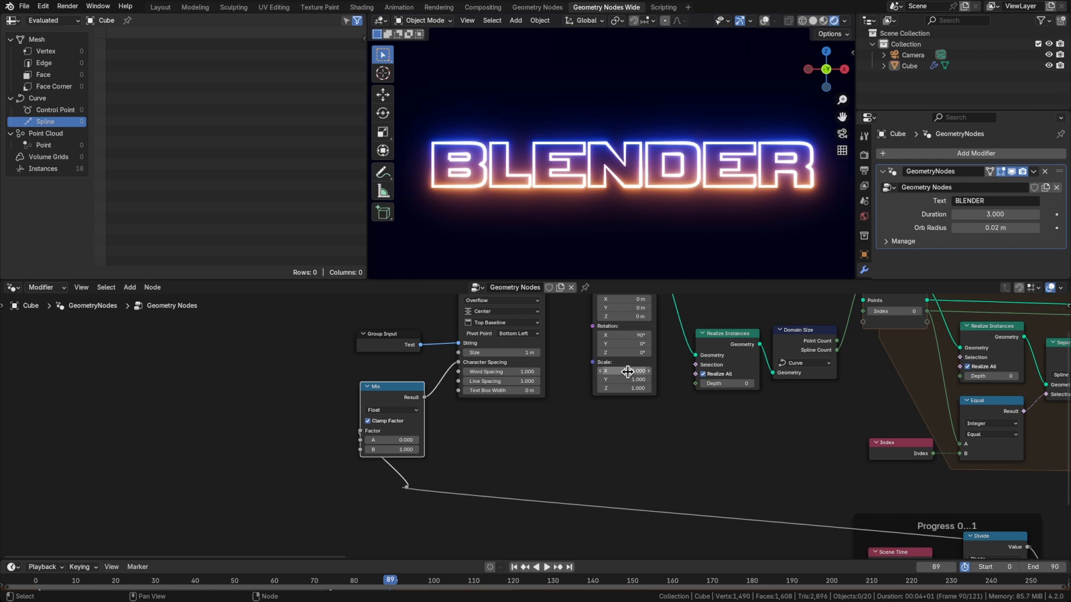
scroll(627, 372, "up", 2)
scroll(627, 372, "down", 3)
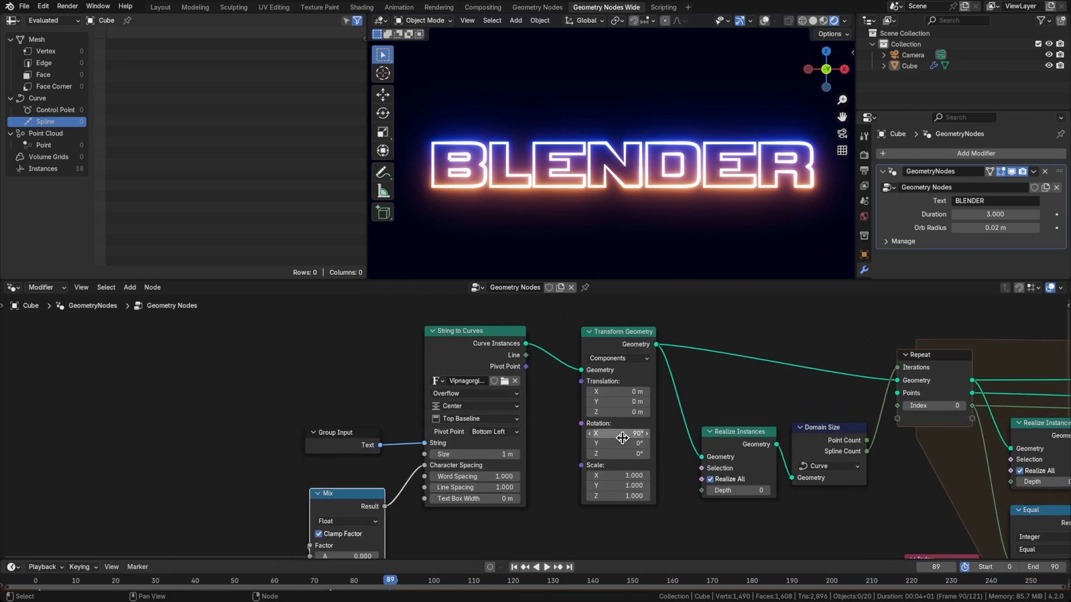
middle_click_drag(619, 421, 620, 414)
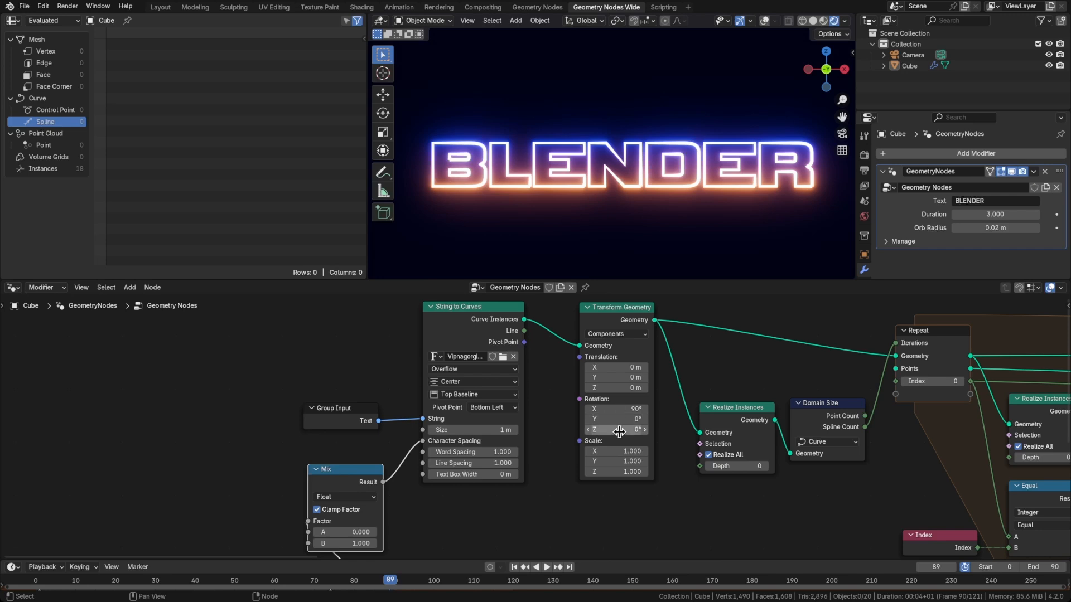
middle_click_drag(619, 431, 627, 393)
left_click_drag(625, 398, 625, 419)
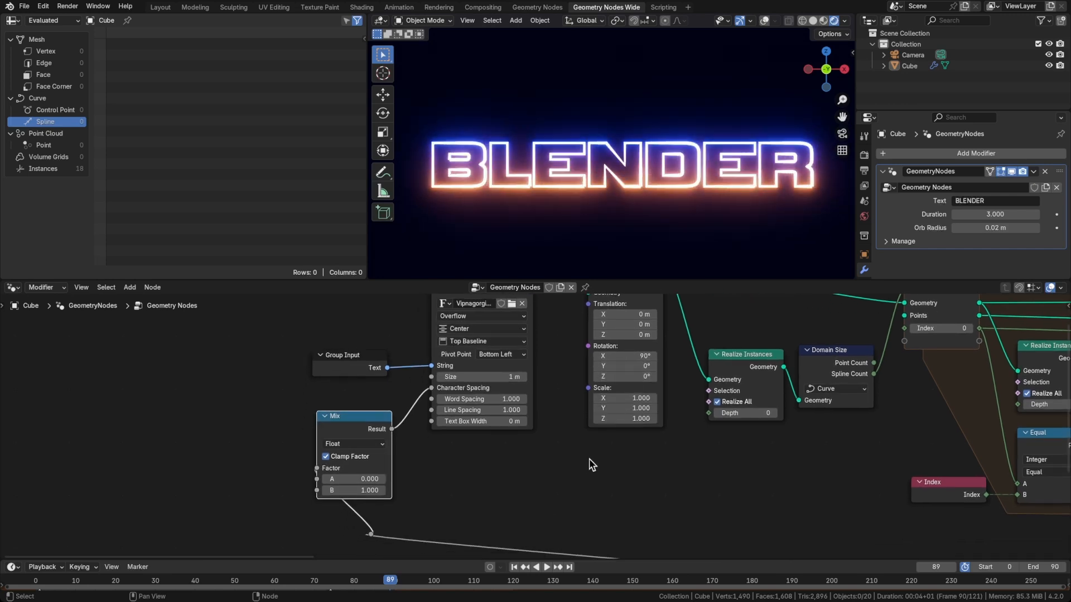
middle_click_drag(588, 461, 594, 418)
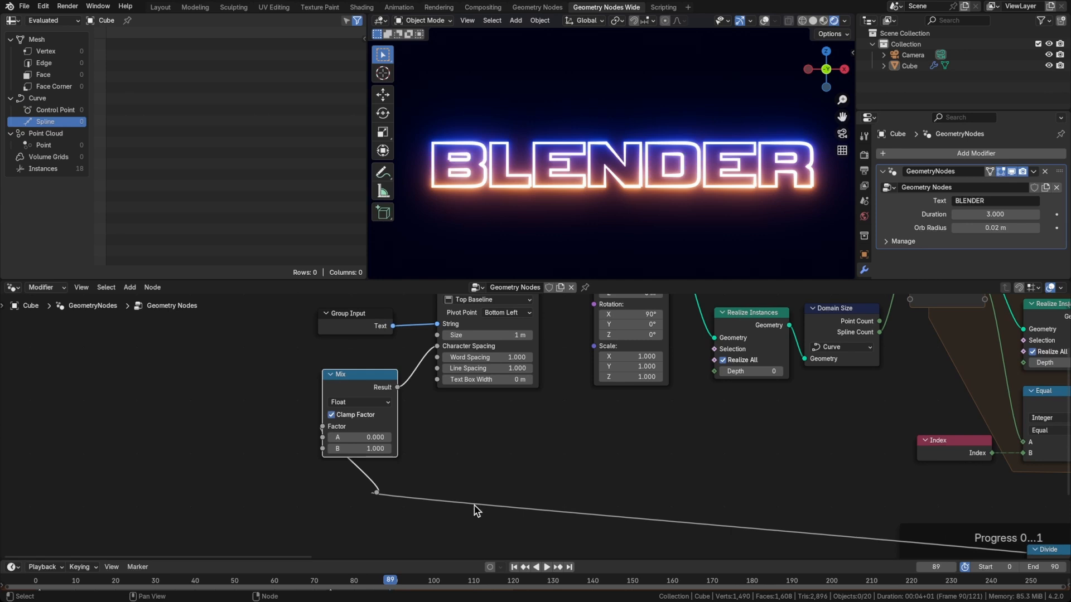
left_click_drag(377, 492, 578, 370)
left_click_drag(592, 353, 509, 435)
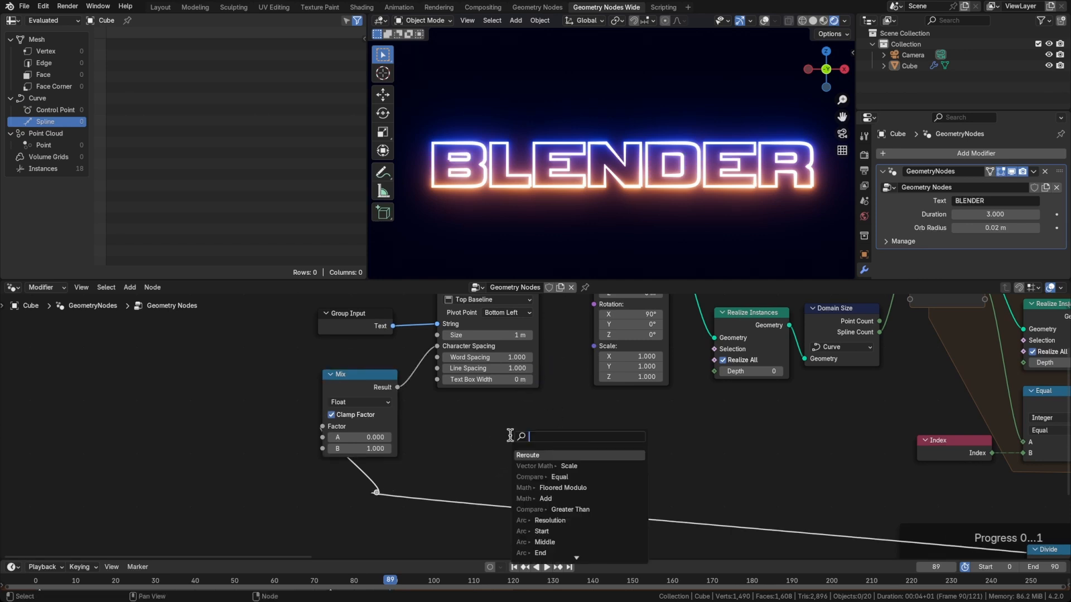
type("mixvec")
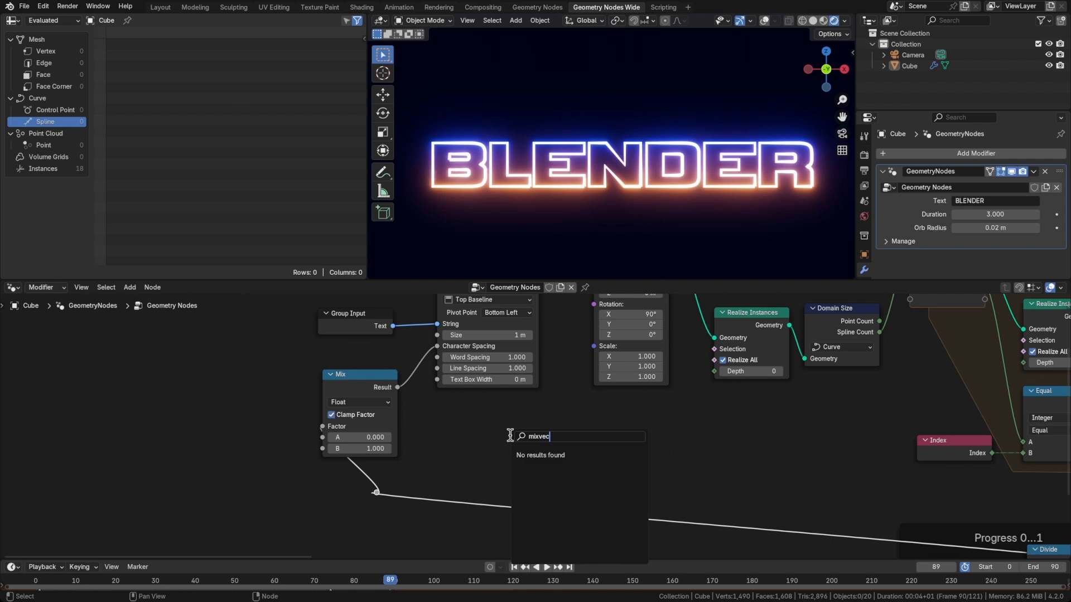
key("BackSpace")
key("BackSpace")
key("BackSpace")
key("BackSpace")
key("BackSpace")
type("vector")
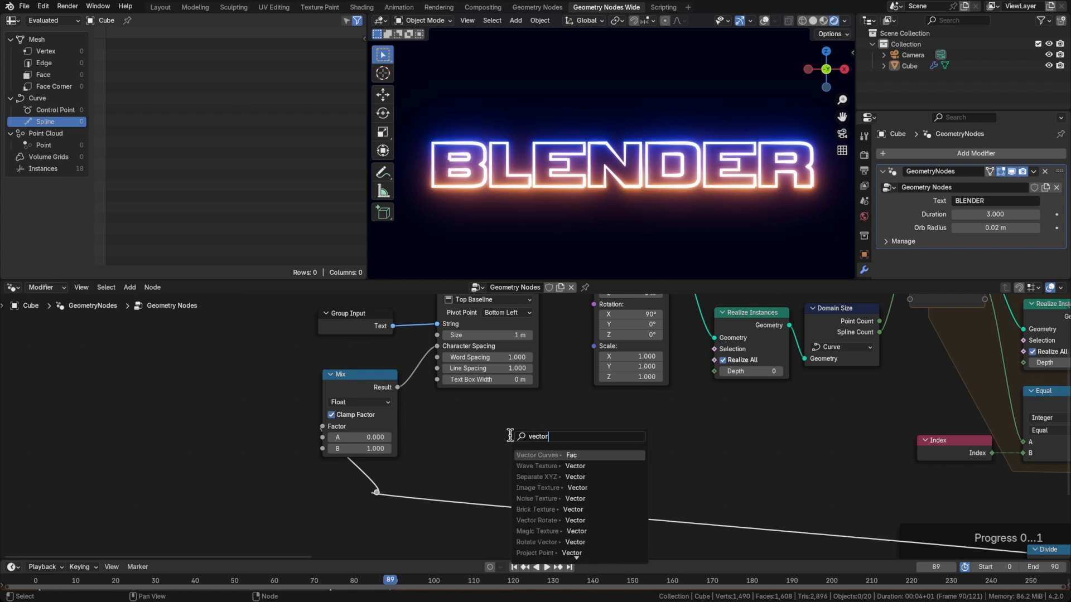
key("Escape")
Step: Add a vector Mix node below and between the String to Curves and Transform Geometry nodes
key("shift+a")
mouse_move(510, 434)
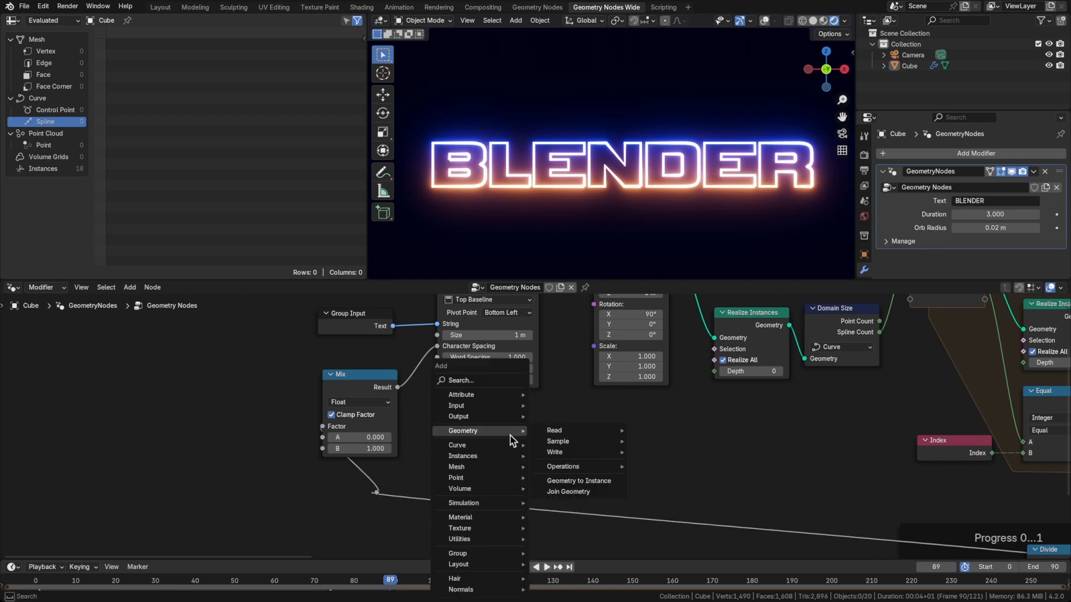
type("mix vec")
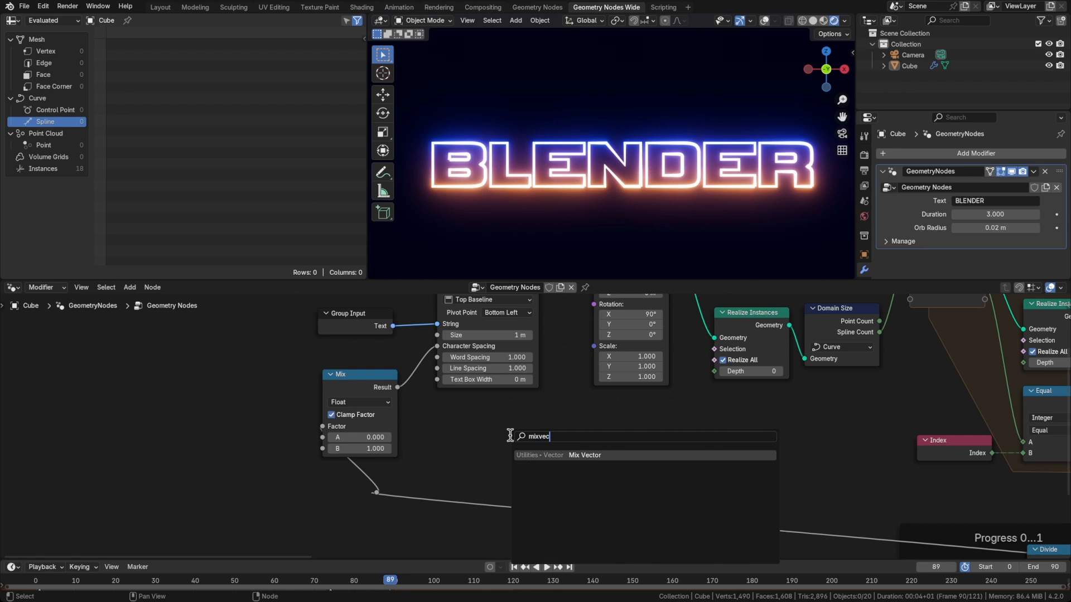
key("Return")
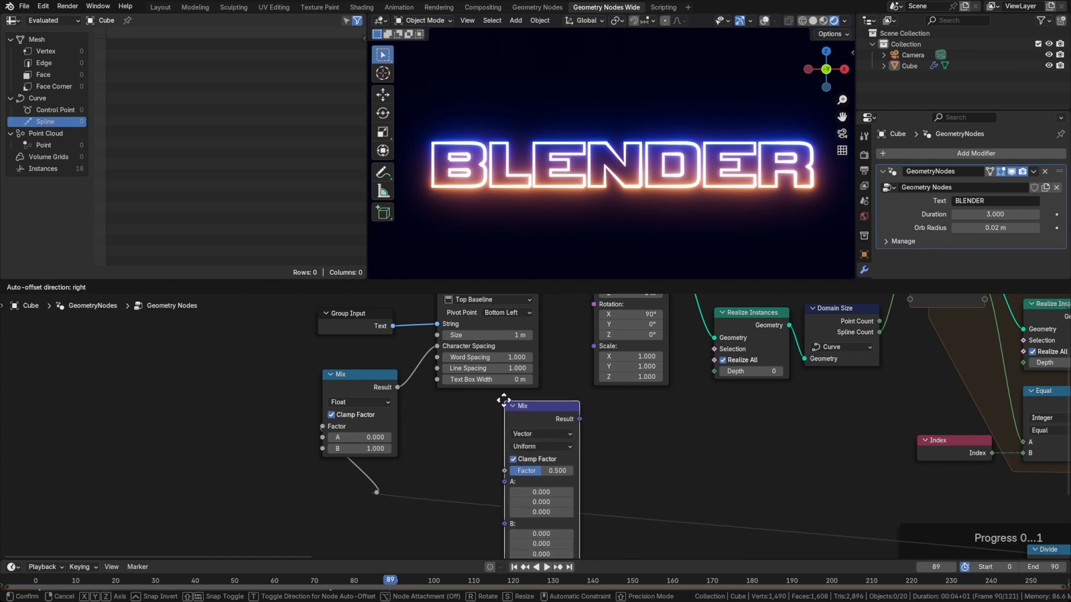
left_click(503, 400)
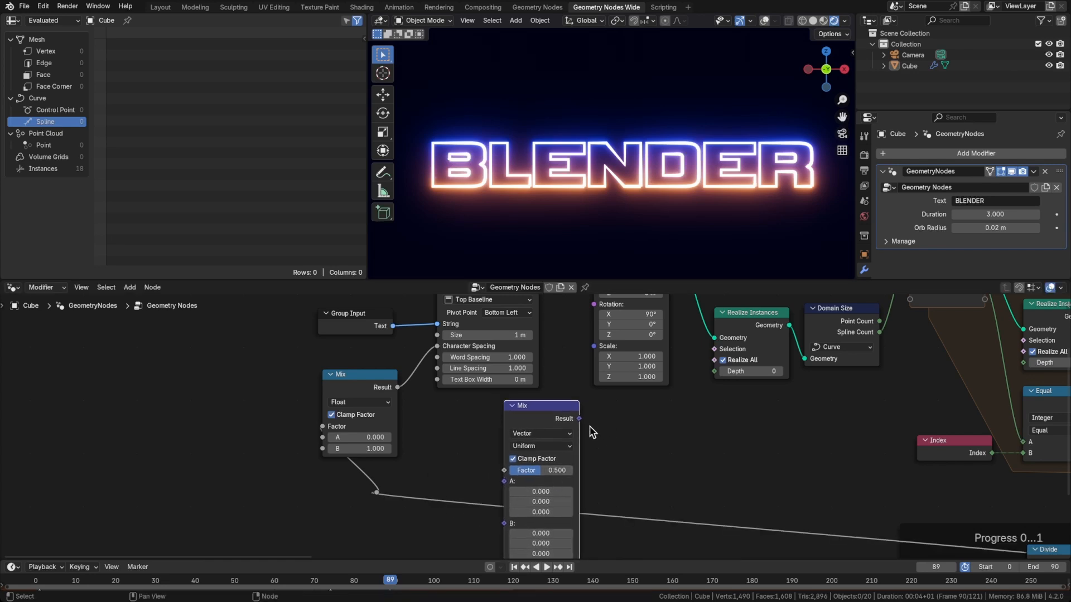
Step: Connect the vector Mix node's Result to Transform Geometry's Scale and the reroute point to its Factor, and move the node slightly closer to Transform Geometry
left_click_drag(580, 419, 594, 347)
middle_click_drag(588, 477, 595, 437)
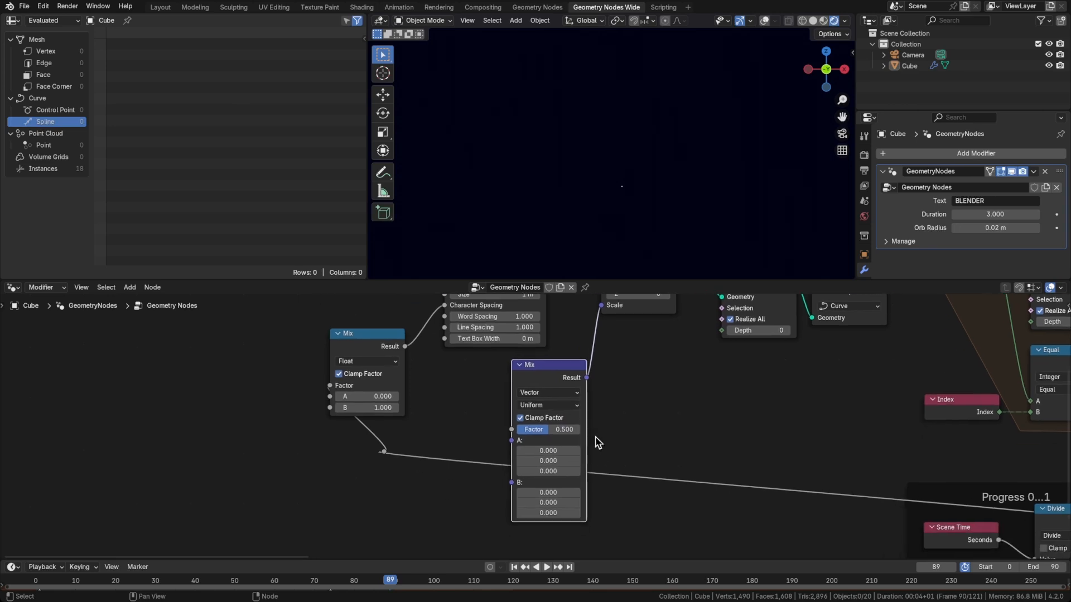
left_click_drag(384, 453, 510, 430)
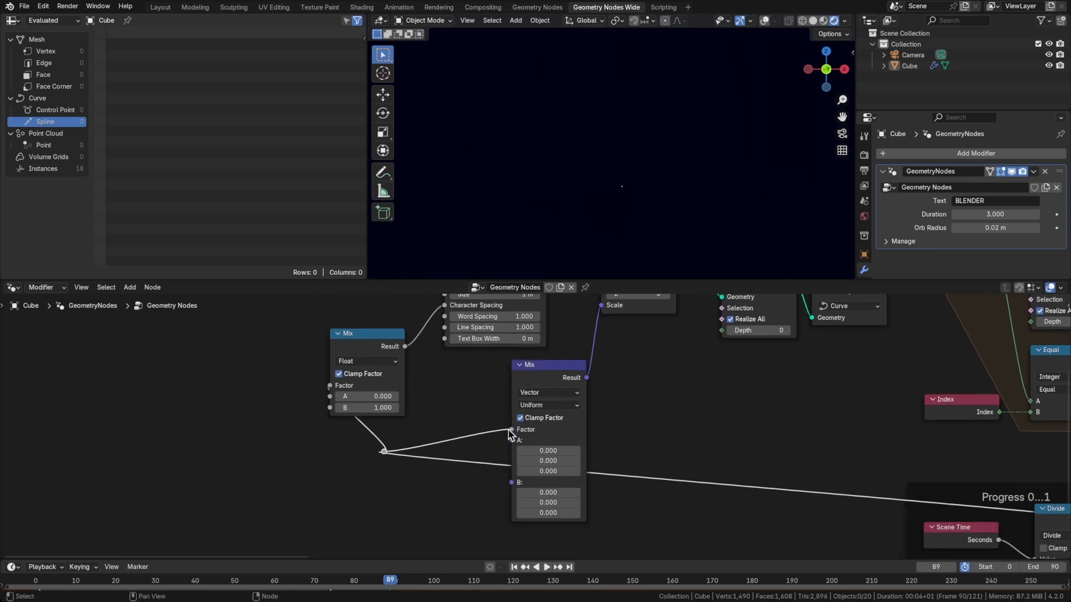
left_click_drag(556, 382, 590, 366)
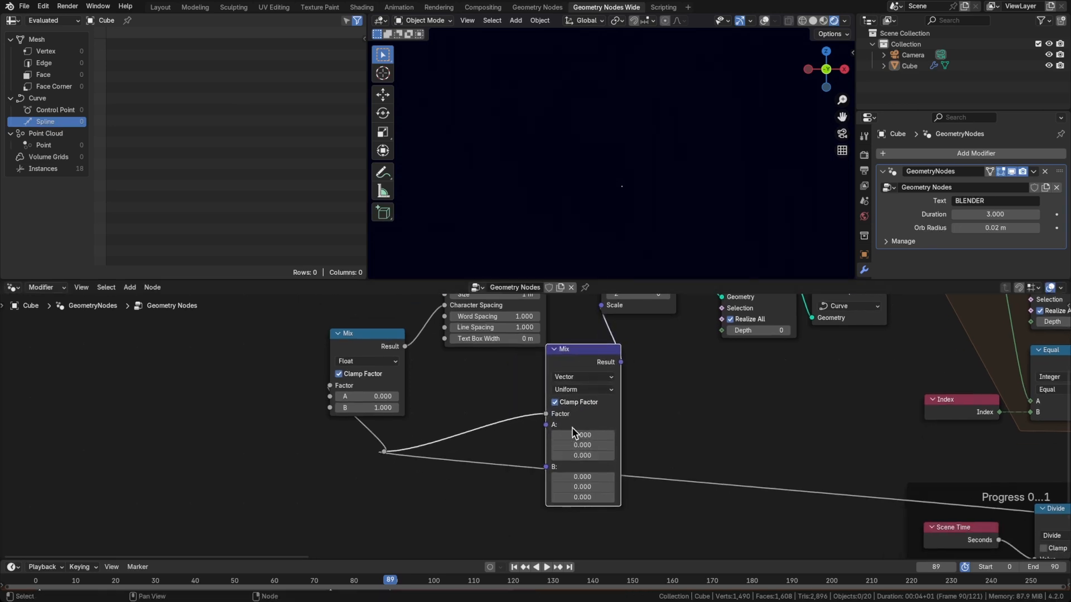
Step: Set all three B values of the vector Mix node to 1 and play the reveal to check the scaling
left_click_drag(584, 478, 585, 497)
type("1")
key("Return")
key("space")
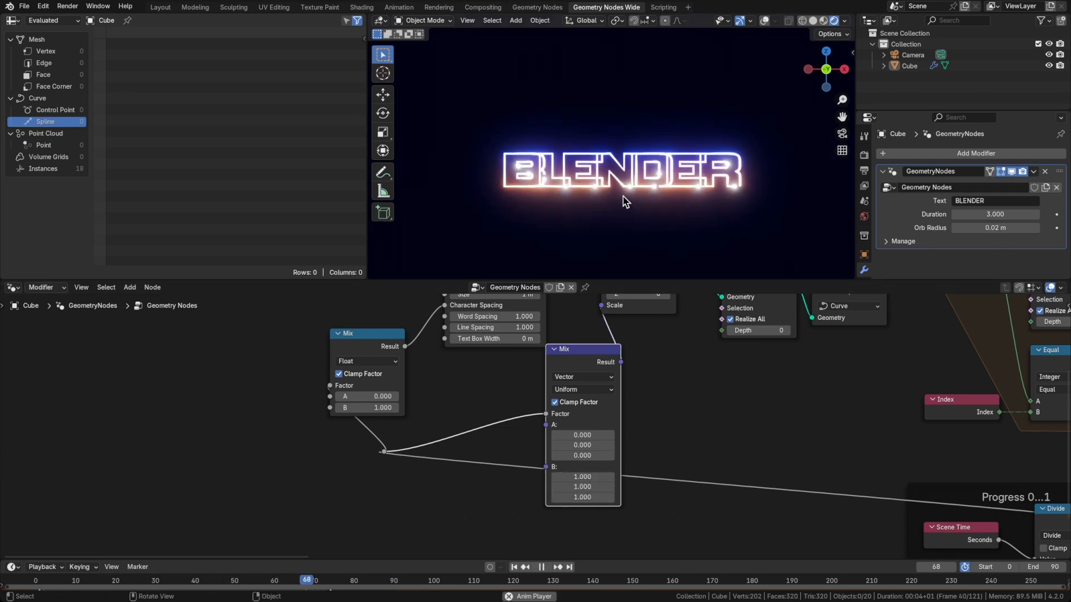
key("space")
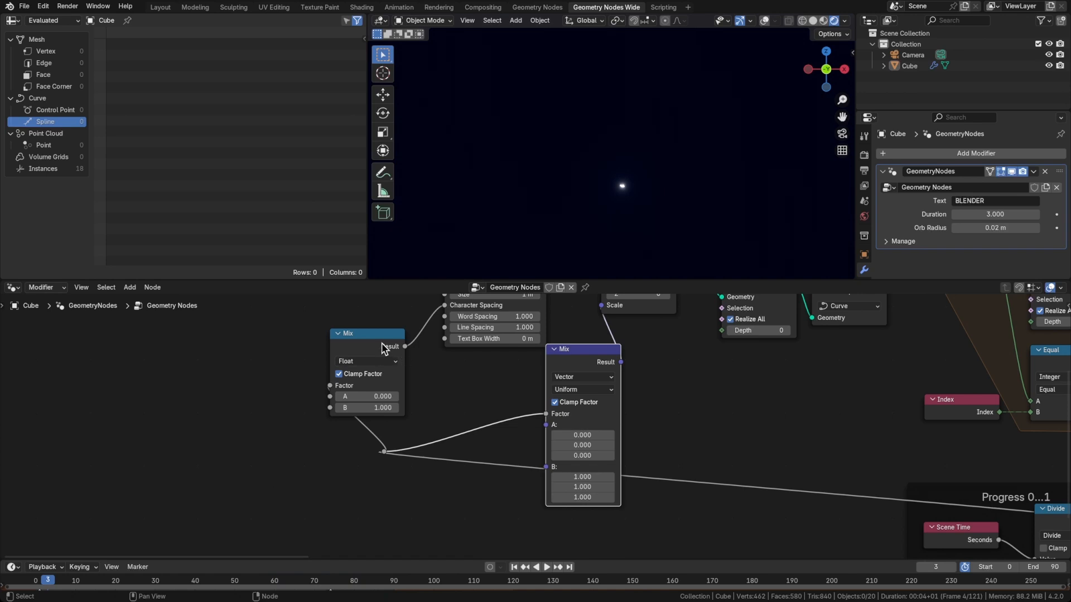
Step: Set all three A values of the vector Mix node to 0.8 and save the file after previewing the reveal
left_click_drag(581, 435, 582, 456)
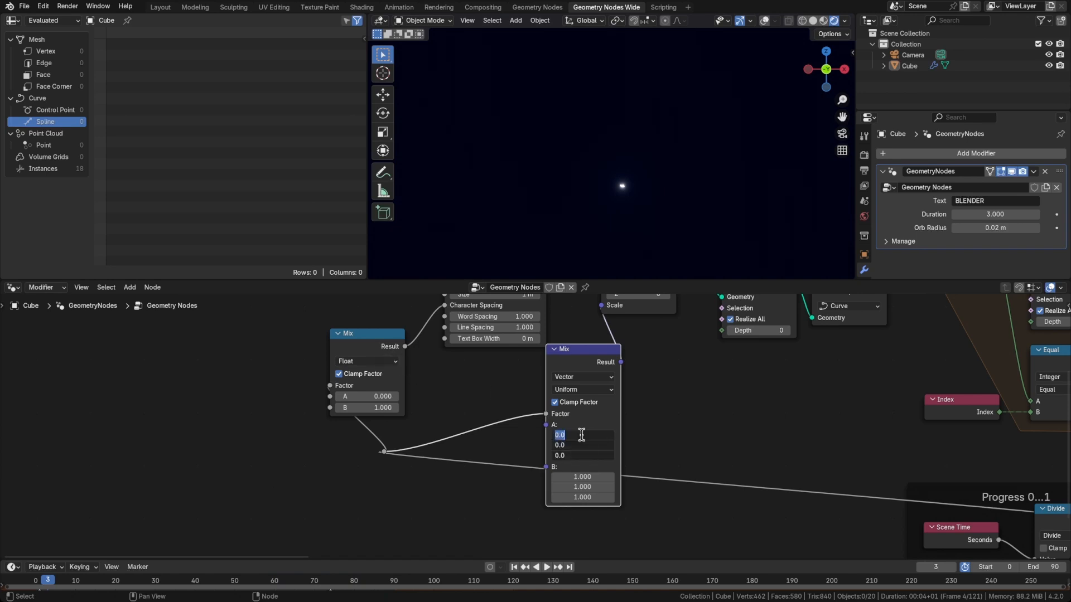
key("Return")
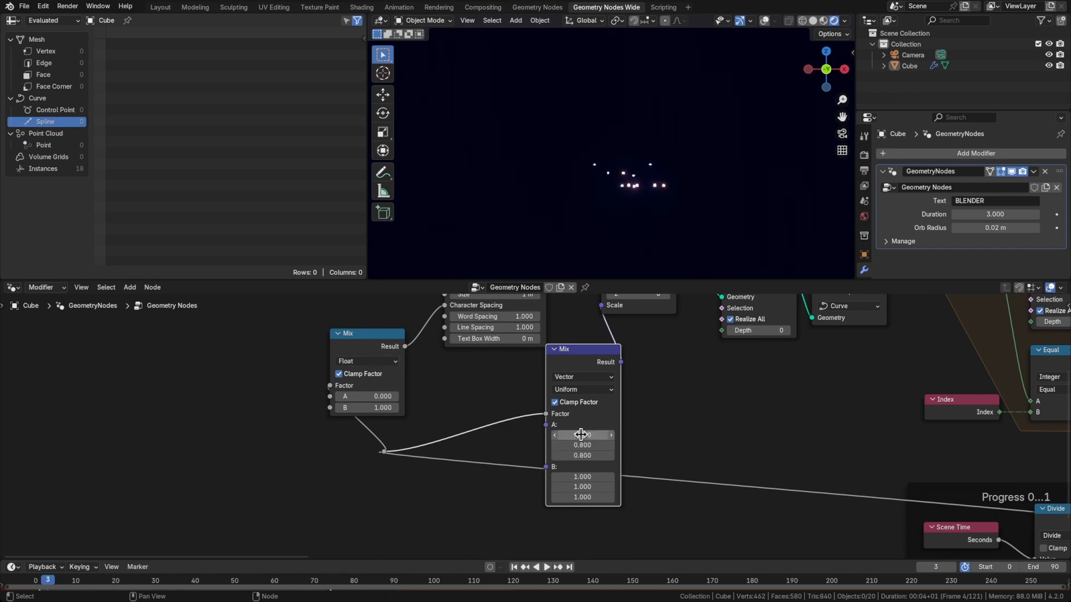
key("space")
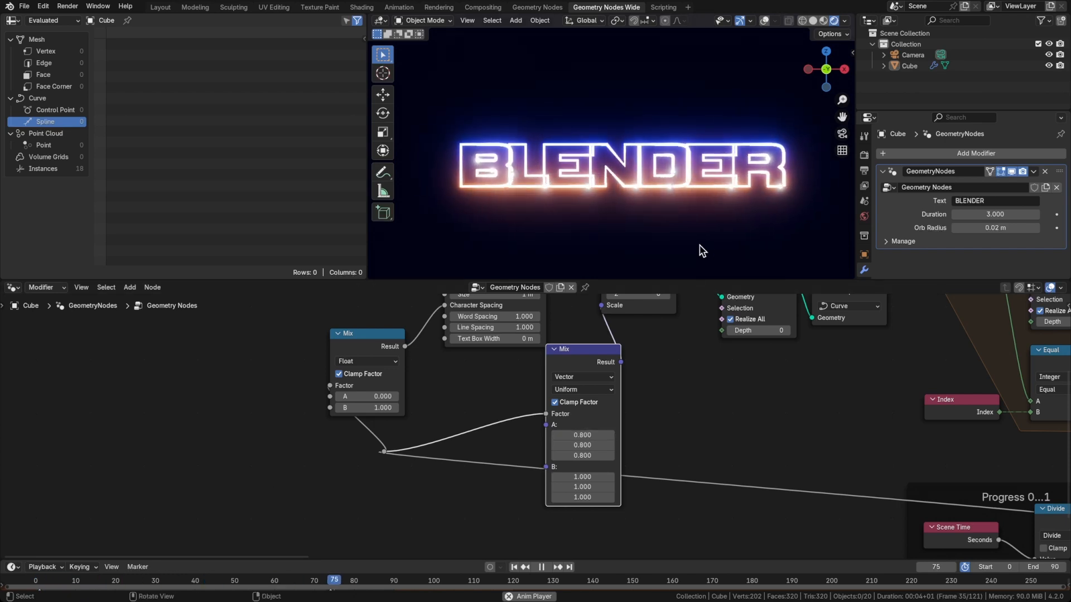
key("space")
key("ctrl+s")
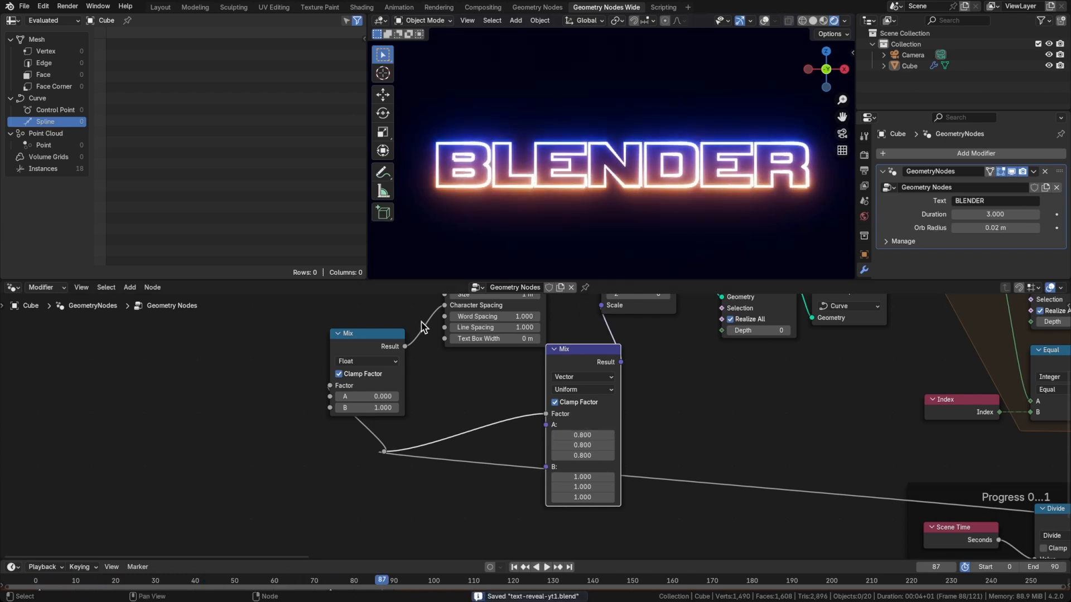
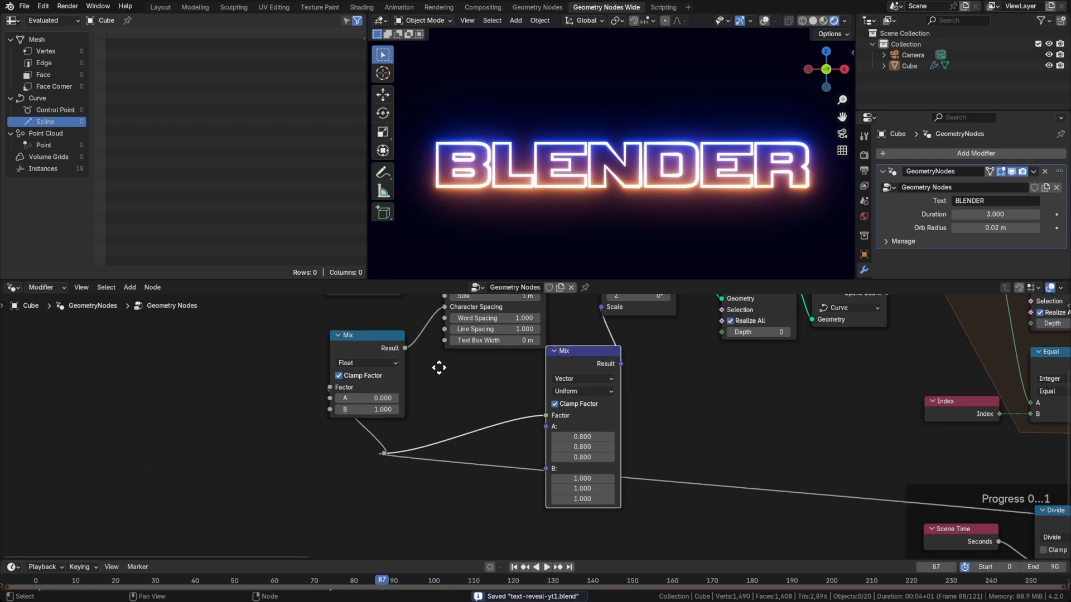
Step: Mute the link from the float Mix node to Character Spacing and play the reveal with only the scaling
middle_click_drag(437, 365, 437, 384)
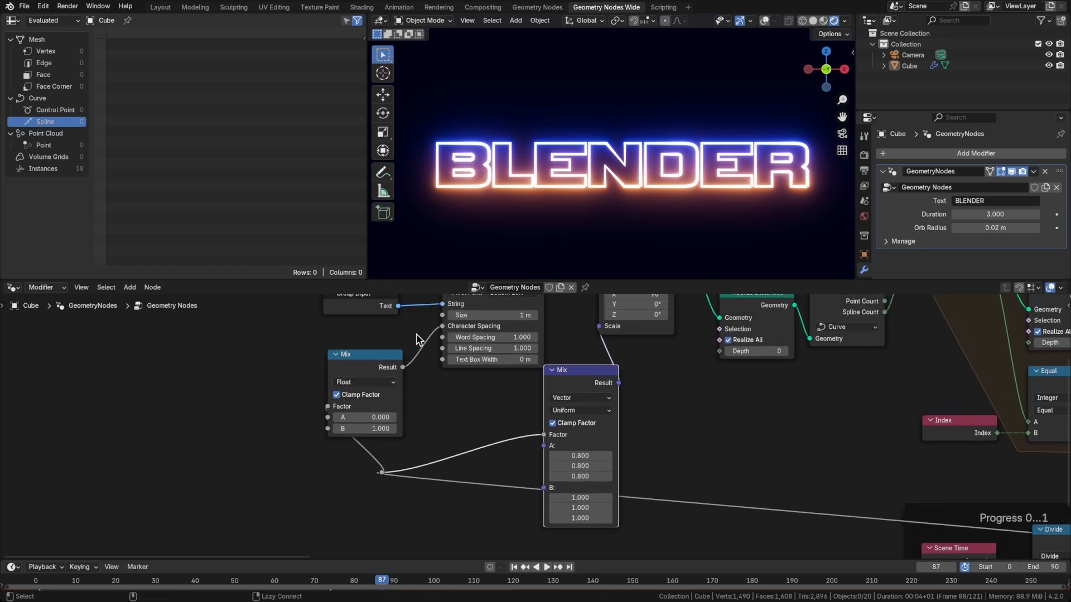
right_click_drag(412, 333, 428, 379, "ctrl+alt")
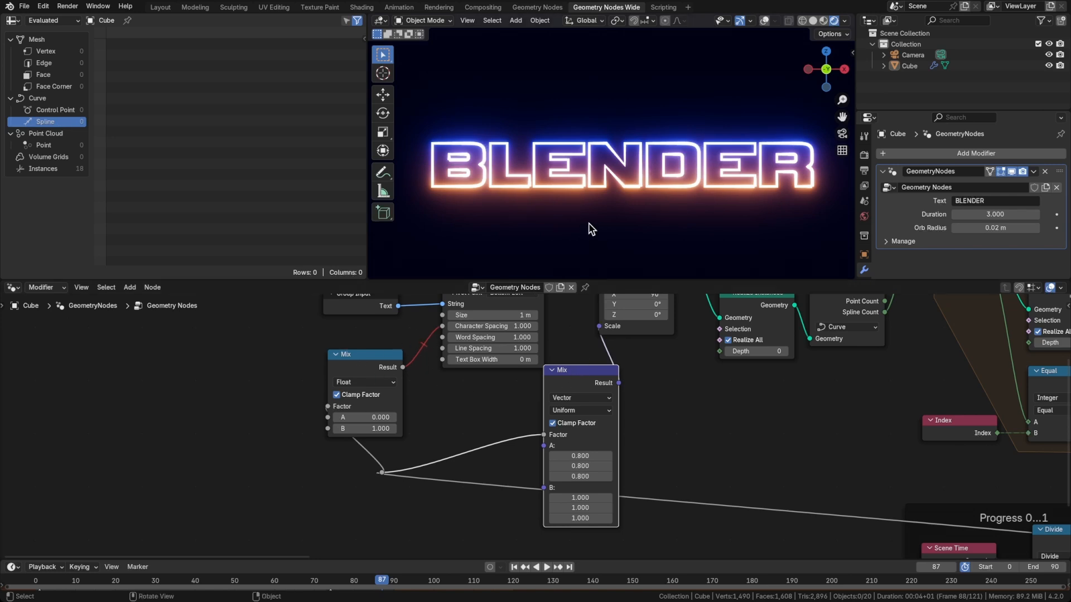
key("space")
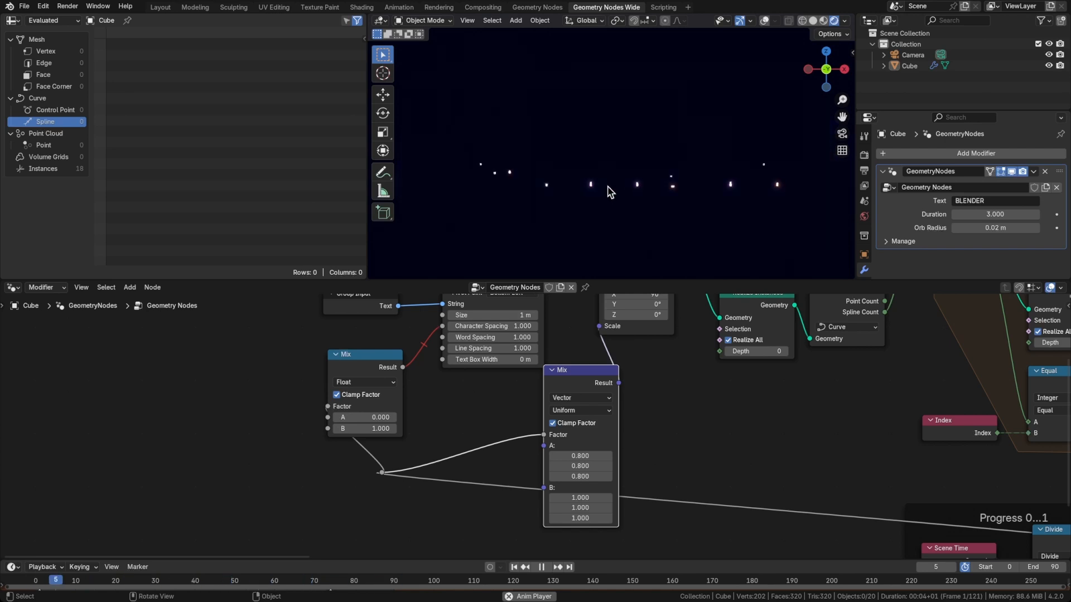
key("space")
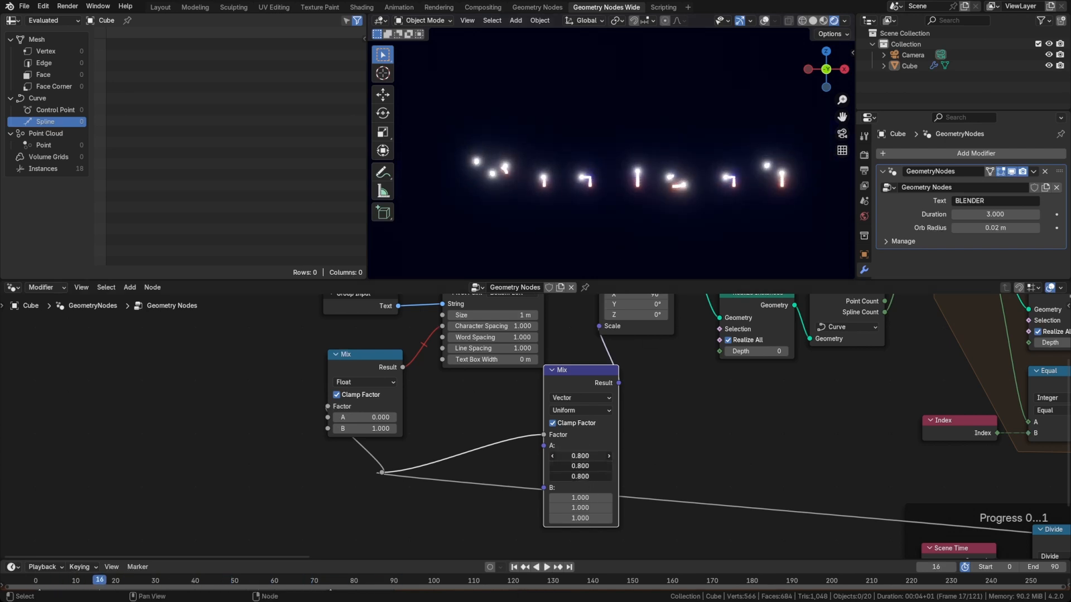
Step: Set all three A values of the vector Mix node to 0.7
left_click(586, 456)
type("0.7")
key("Return")
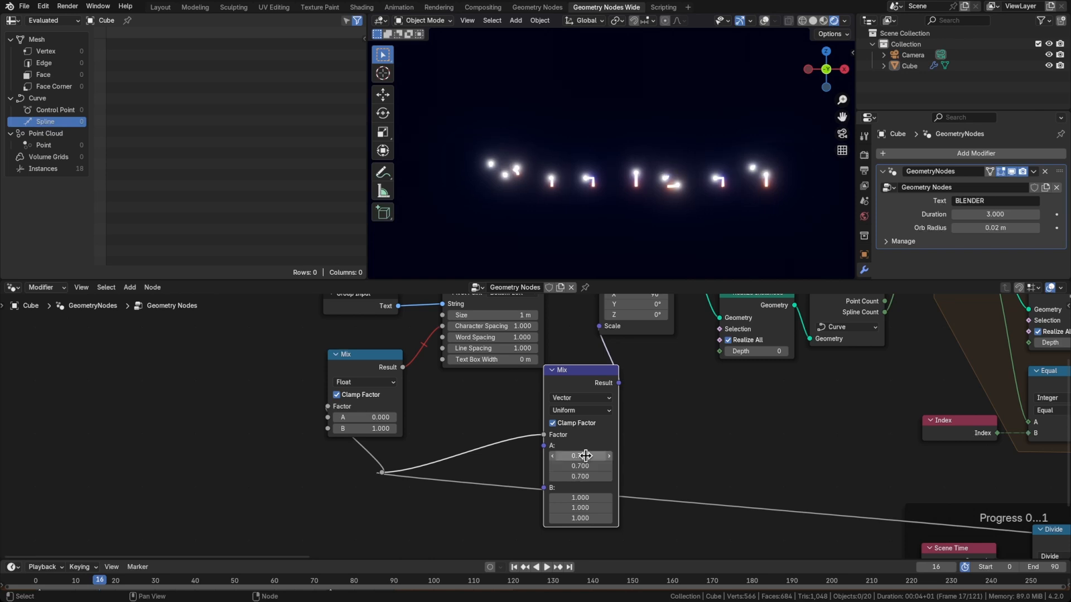
Step: Duplicate the Float Curve node, insert the copy between the reroute point and the vector Mix node's Factor, and place it below them
scroll(731, 479, "down", 3)
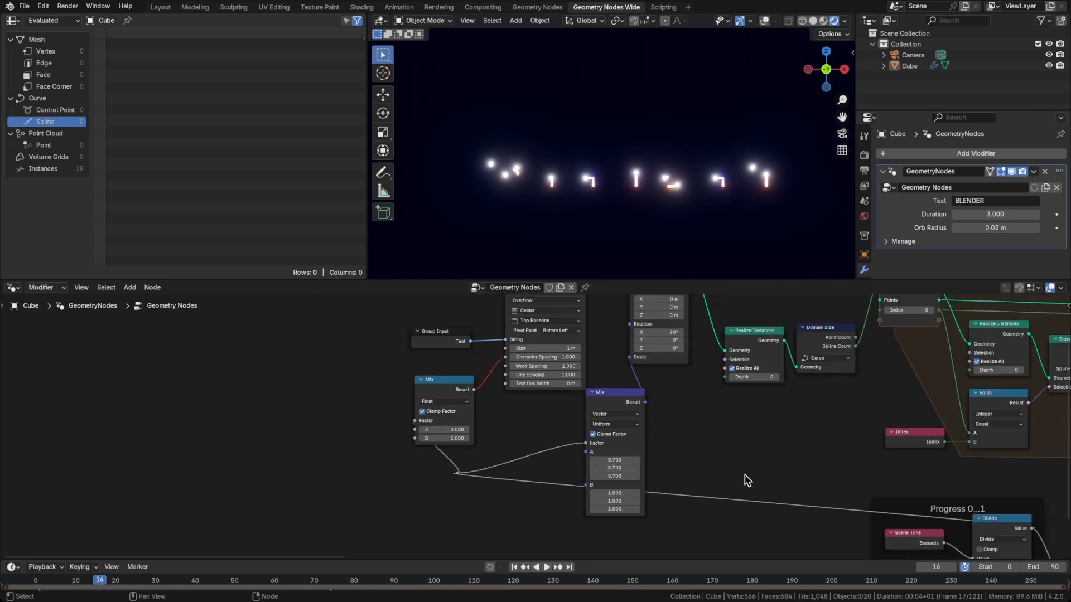
middle_click_drag(745, 475, 711, 424)
left_click(1046, 451)
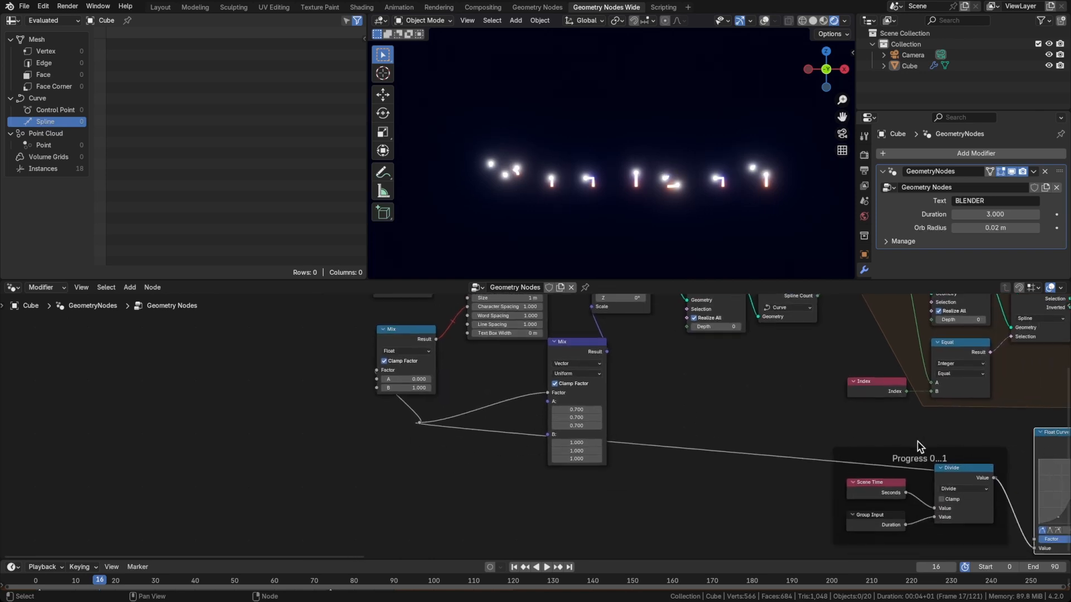
middle_click_drag(919, 446, 833, 442)
key("shift+d")
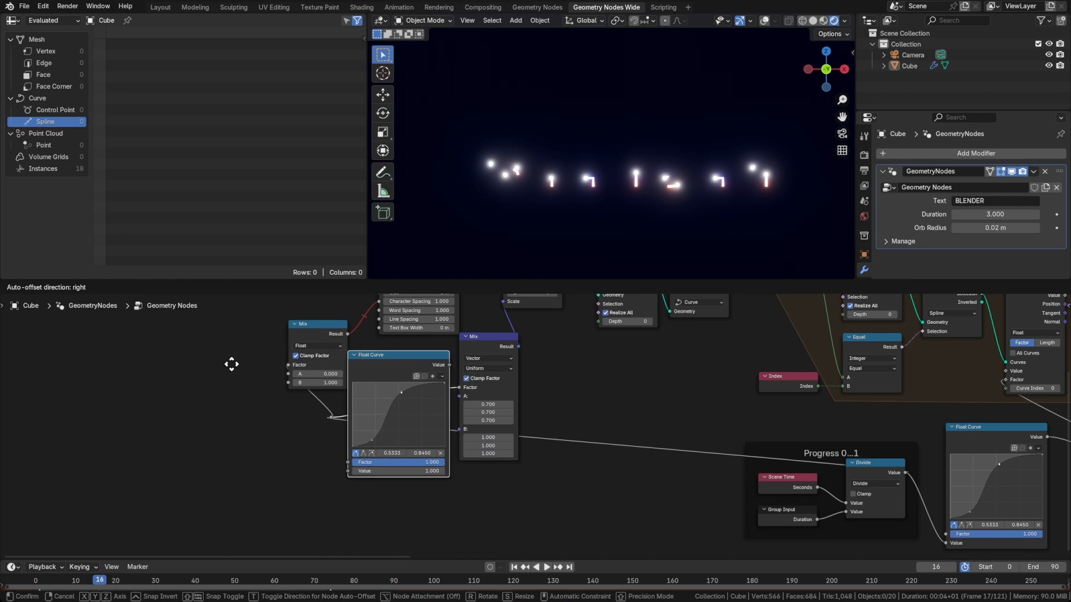
left_click(232, 364)
middle_click_drag(482, 502, 497, 525)
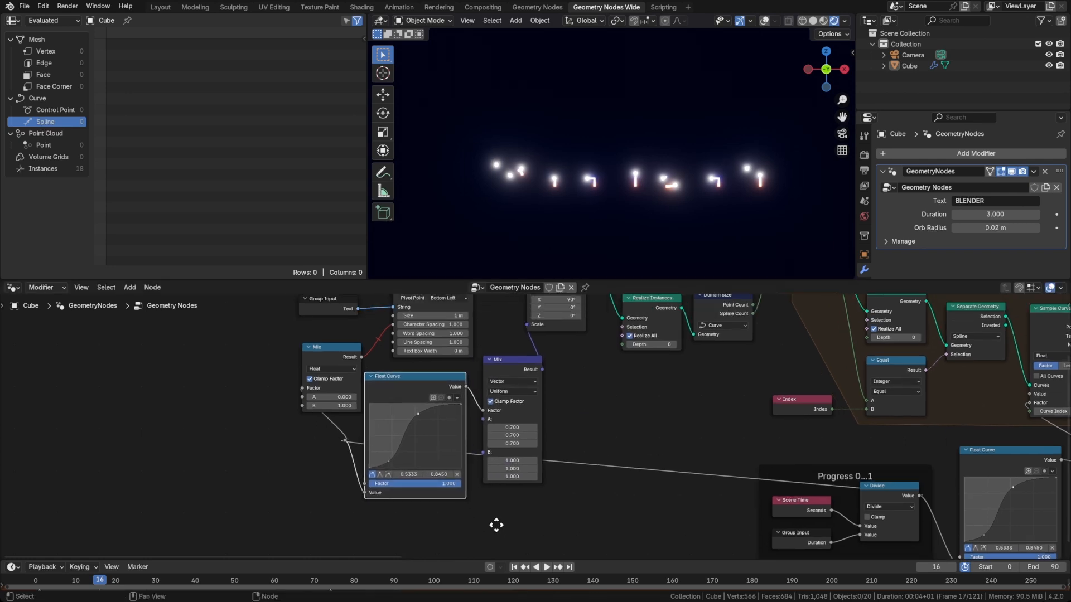
left_click_drag(424, 384, 420, 468)
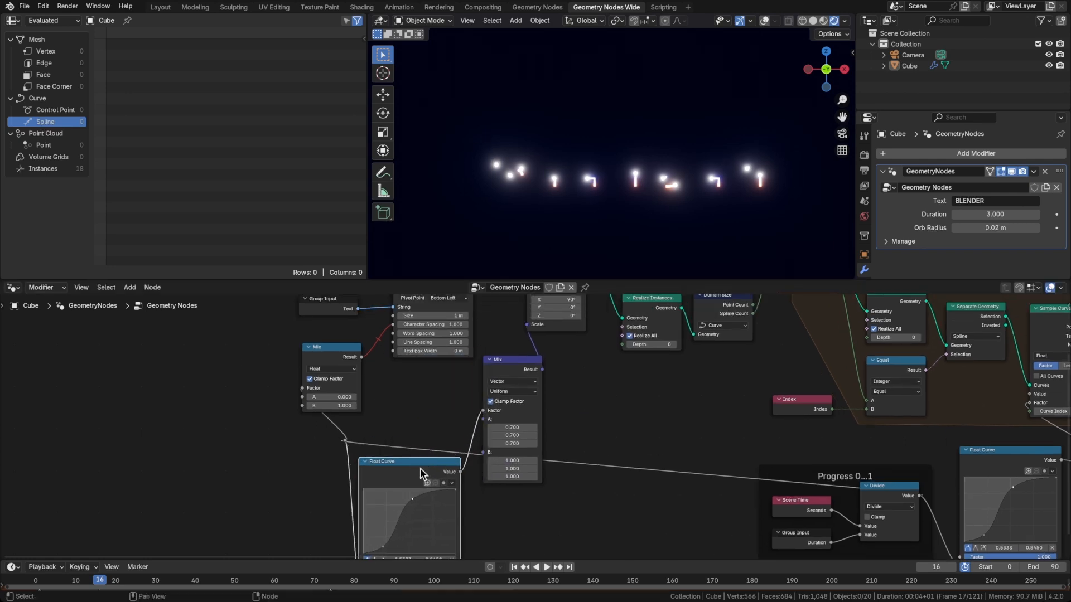
Step: Delete the lower control point of the copied Float Curve and play the reveal from the start
middle_click_drag(506, 469, 509, 414)
scroll(513, 432, "up", 1)
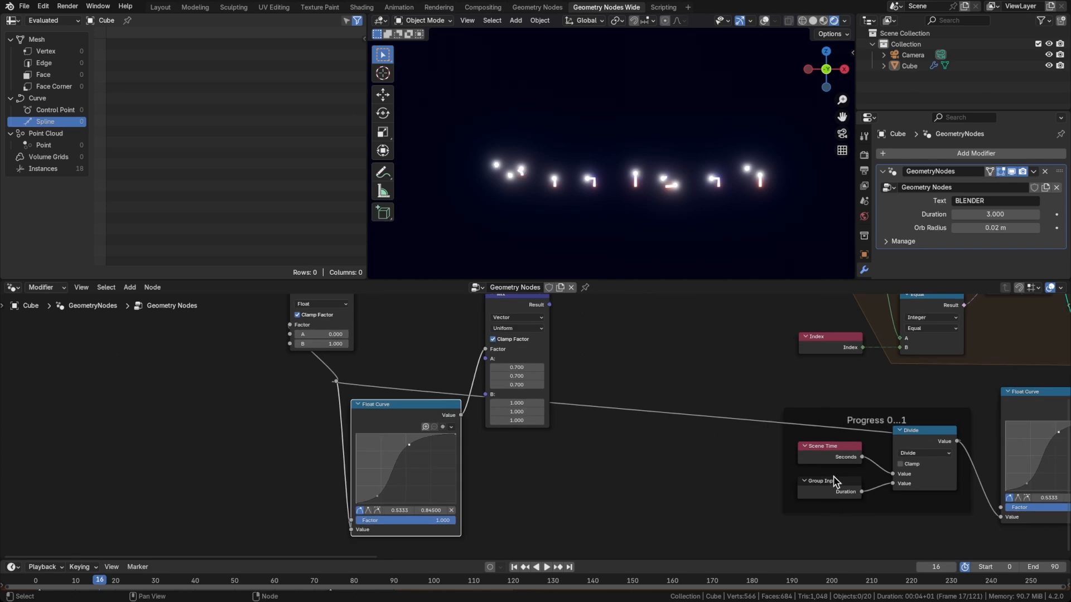
scroll(470, 433, "up", 2)
middle_click_drag(493, 462, 523, 434)
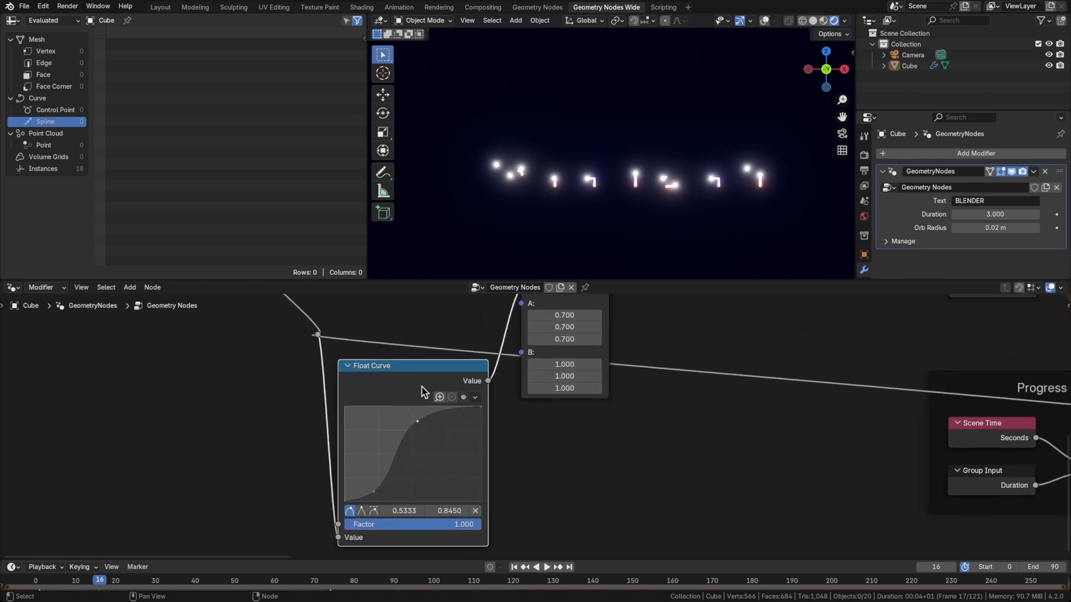
left_click_drag(423, 386, 430, 387)
left_click(579, 453)
left_click(382, 493)
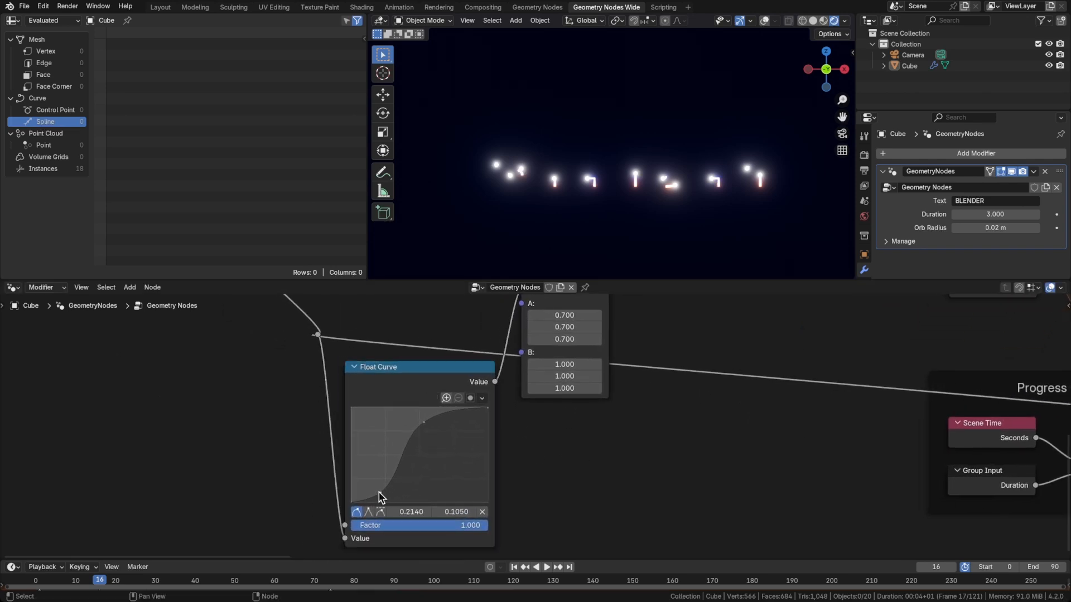
left_click(482, 512)
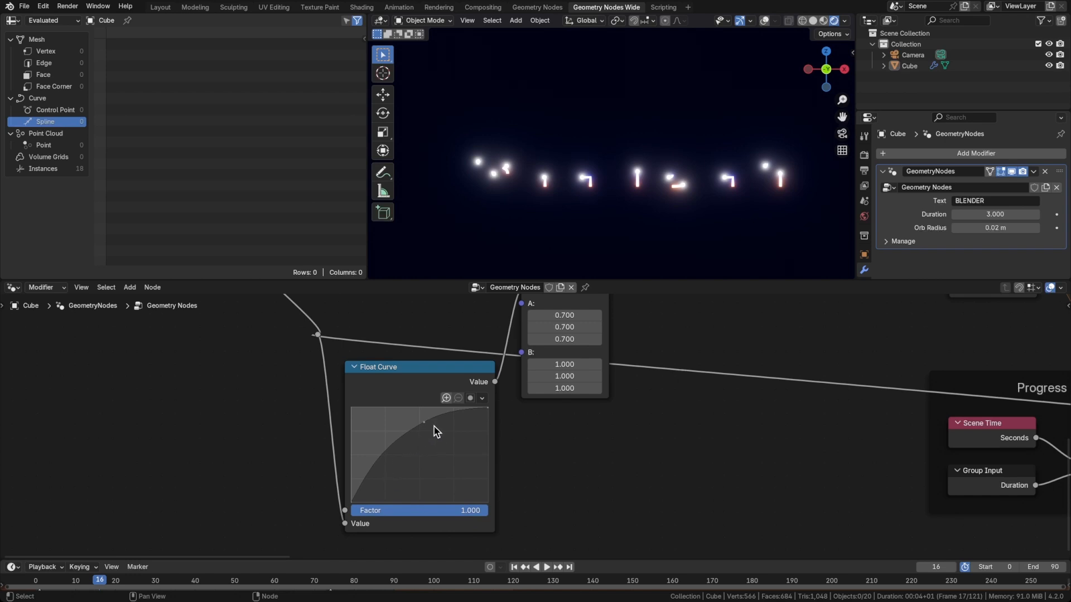
key("shift+Left")
key("space")
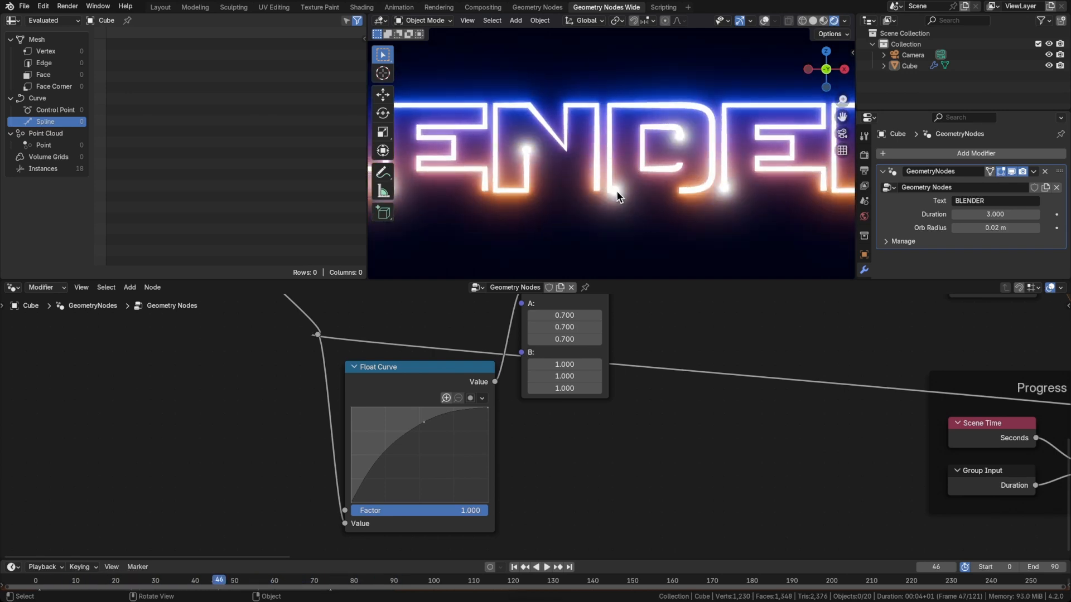
Step: Set the modifier's Orb Radius to 0.015 m
left_click(983, 227)
type("0")
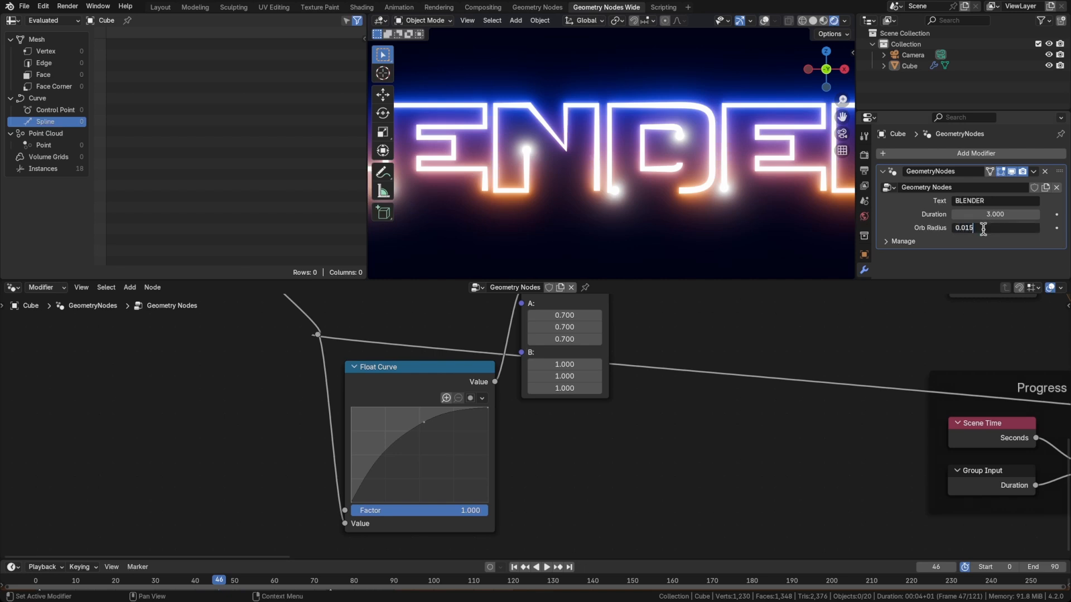
key("Return")
Step: Examine the orb and the neon stroke thickness around the letter N up close from the front
scroll(528, 151, "up", 5)
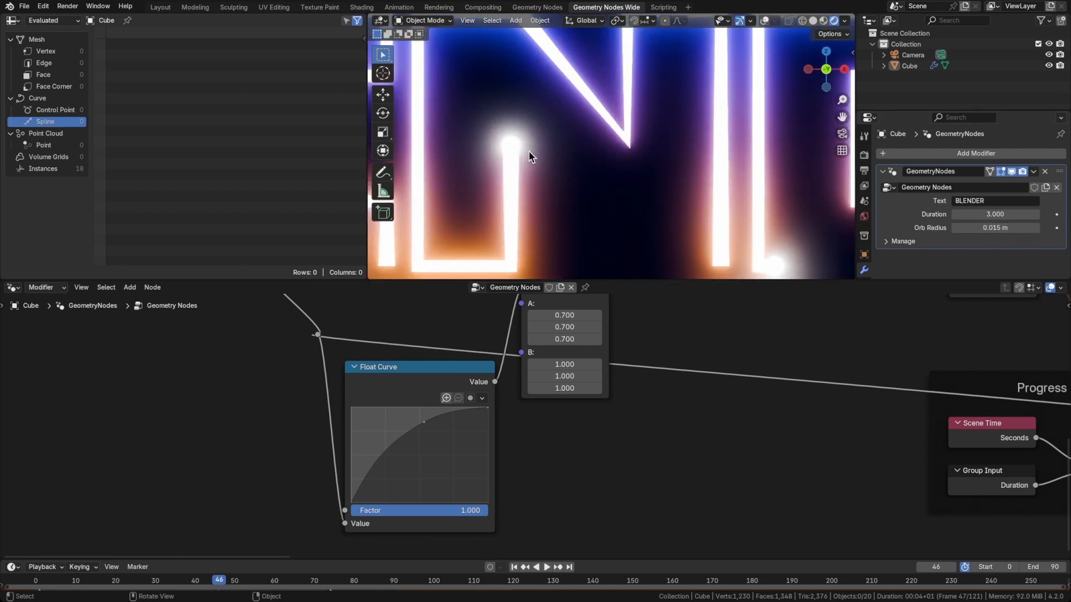
scroll(503, 149, "up", 2)
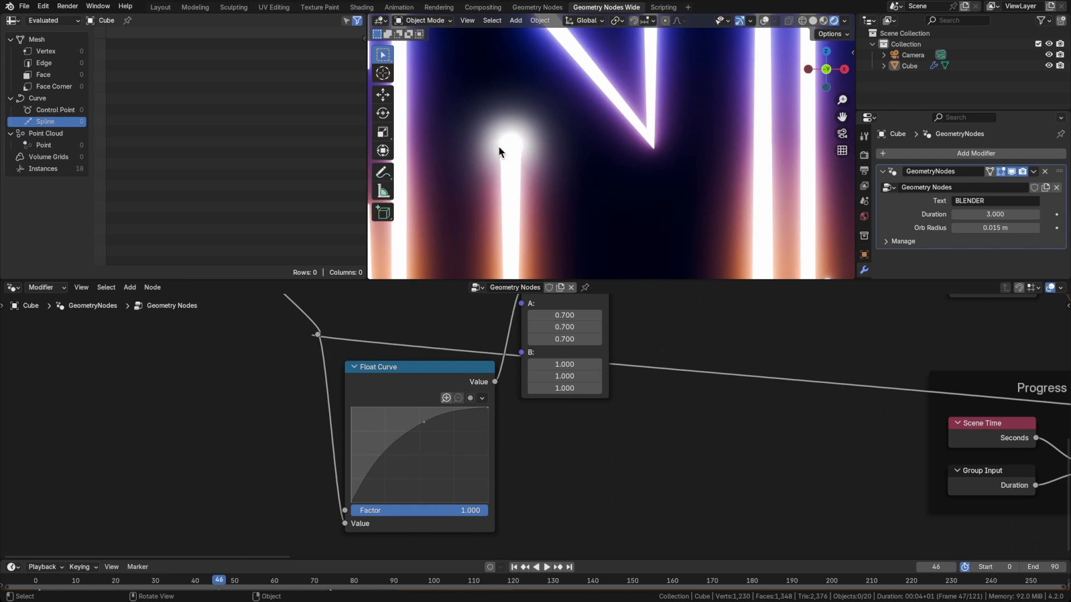
scroll(594, 187, "down", 3)
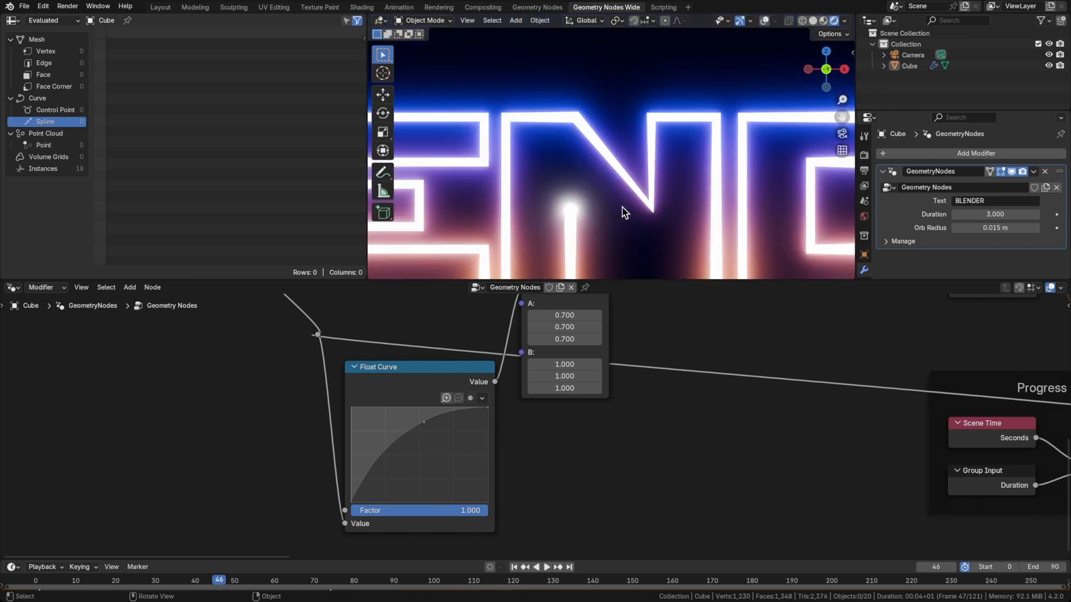
middle_click_drag(622, 207, 600, 182, "shift")
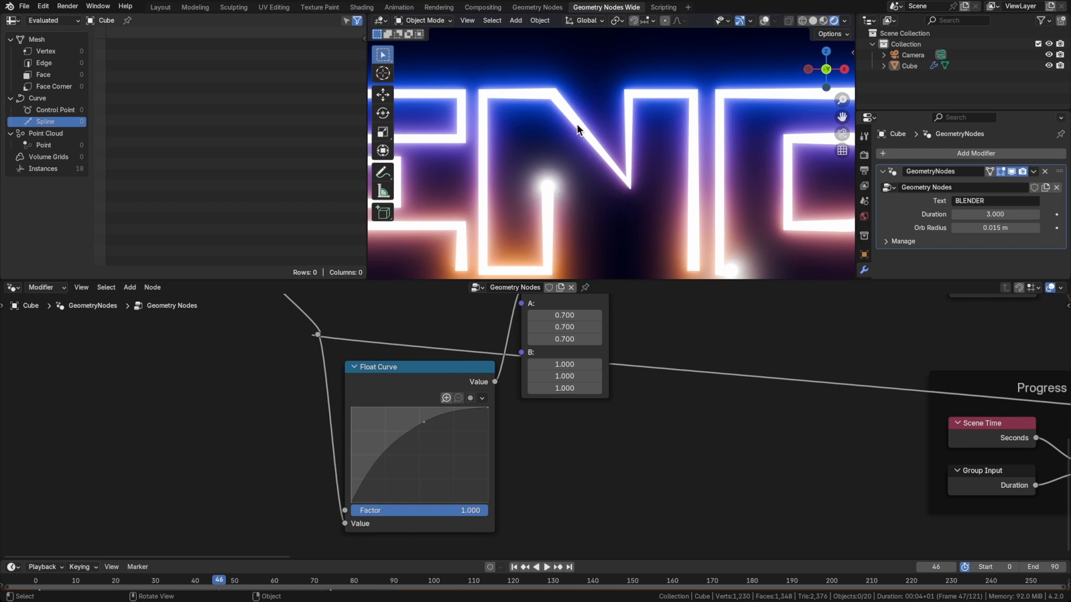
scroll(623, 180, "up", 4)
scroll(614, 157, "down", 2)
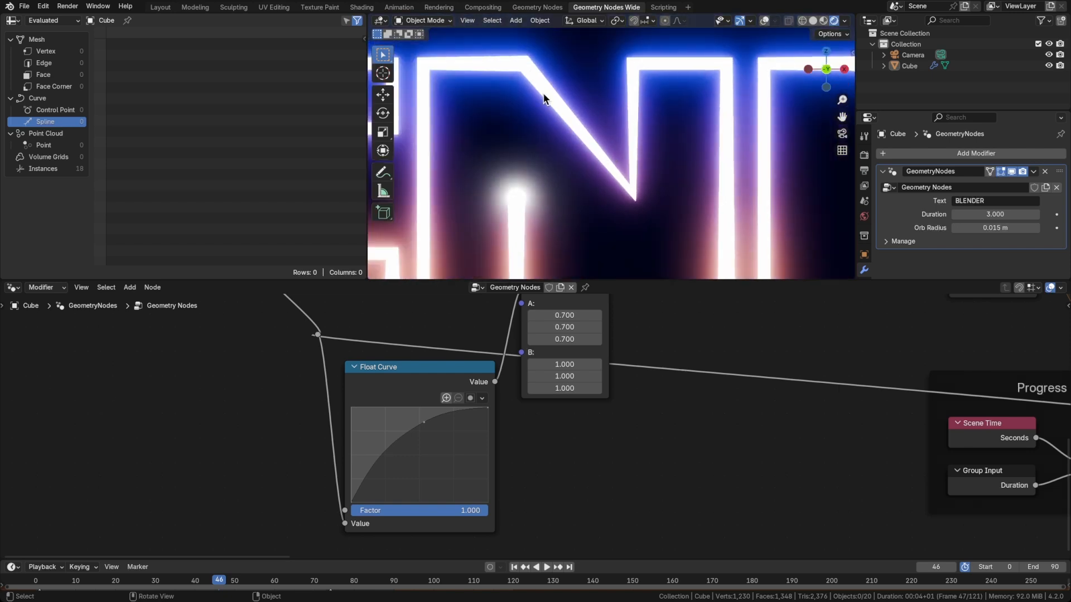
scroll(587, 146, "down", 3)
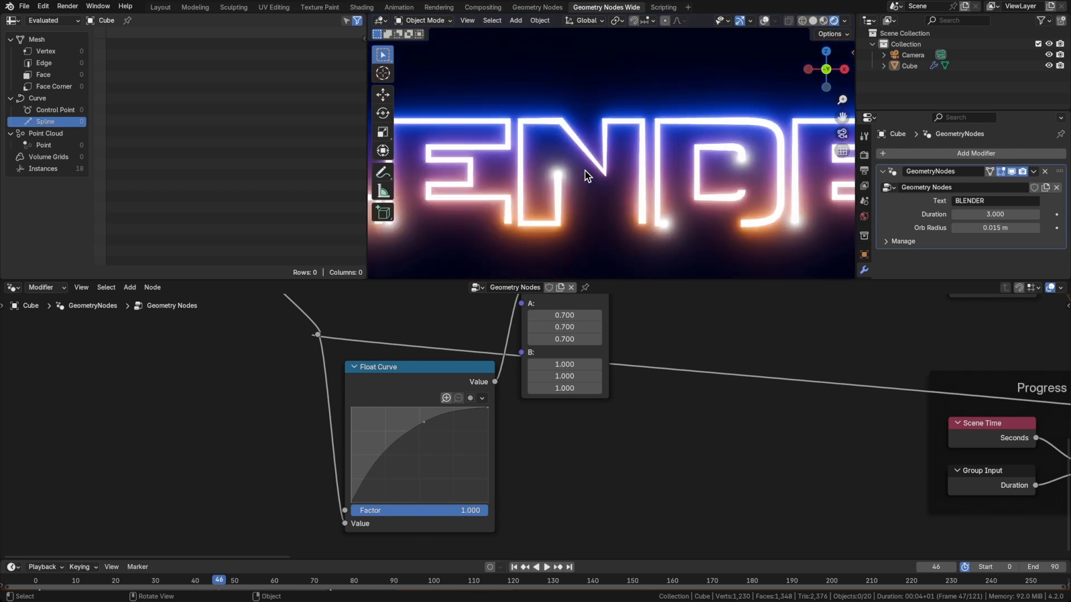
scroll(602, 116, "up", 3)
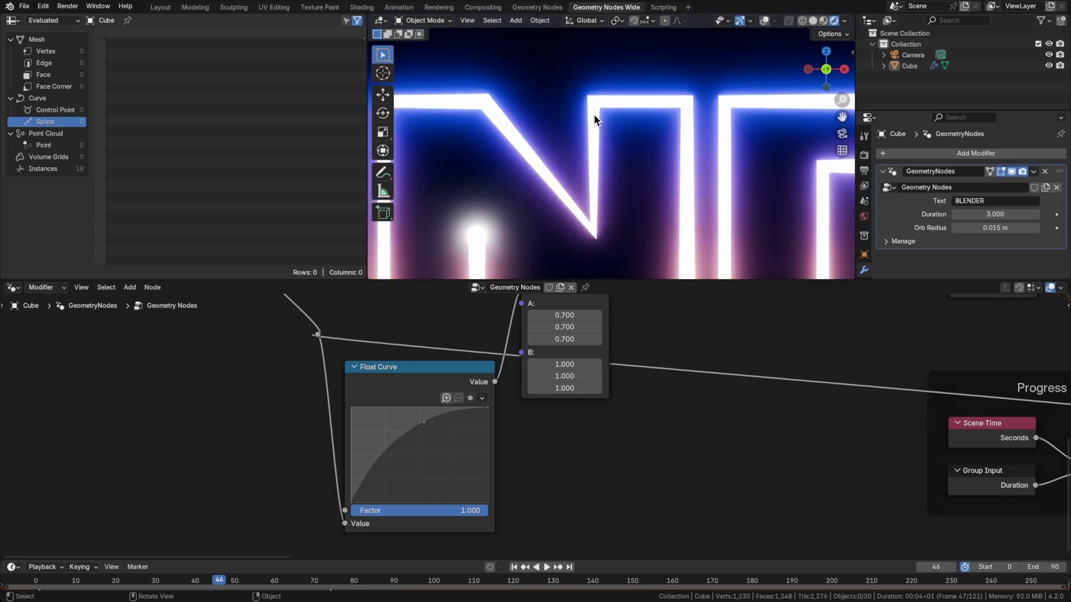
scroll(595, 229, "down", 3)
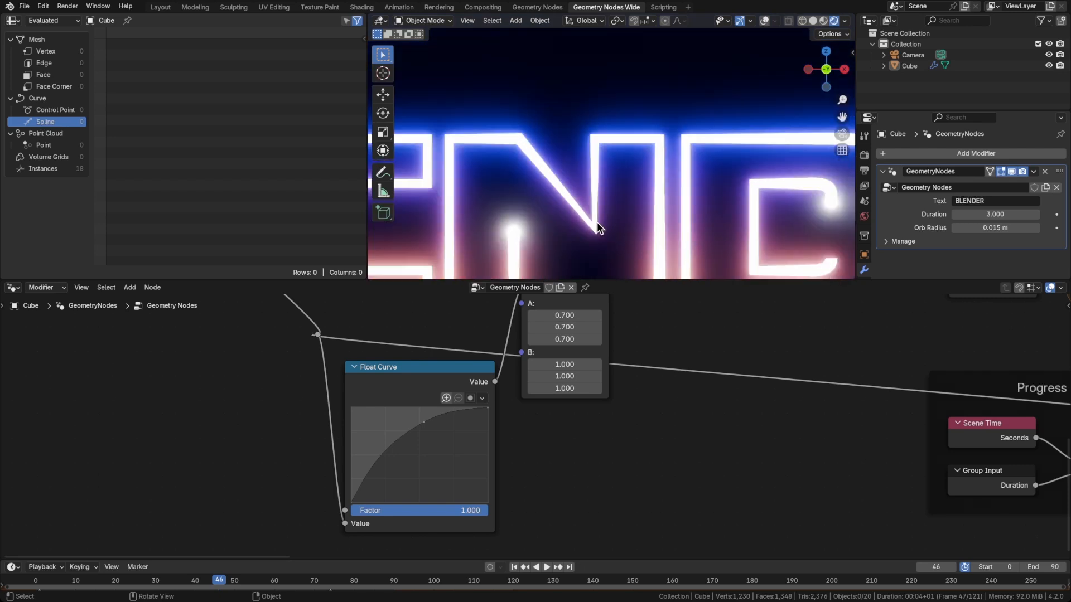
middle_click_drag(589, 225, 607, 201)
key("KP_1")
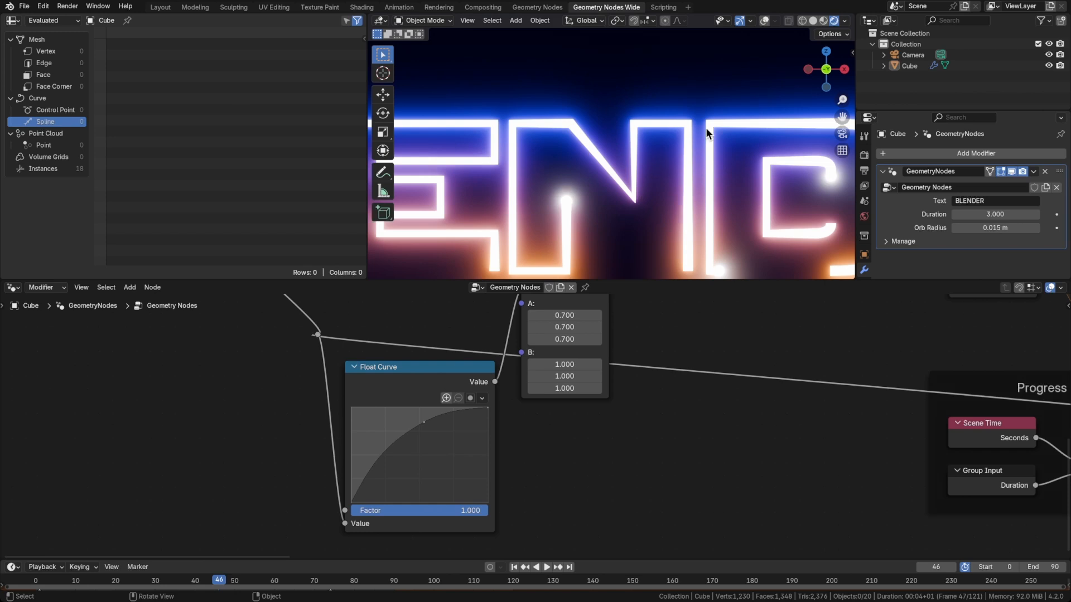
Step: Switch to the Layout workspace, select the camera and clear its location and rotation
scroll(640, 209, "down", 4)
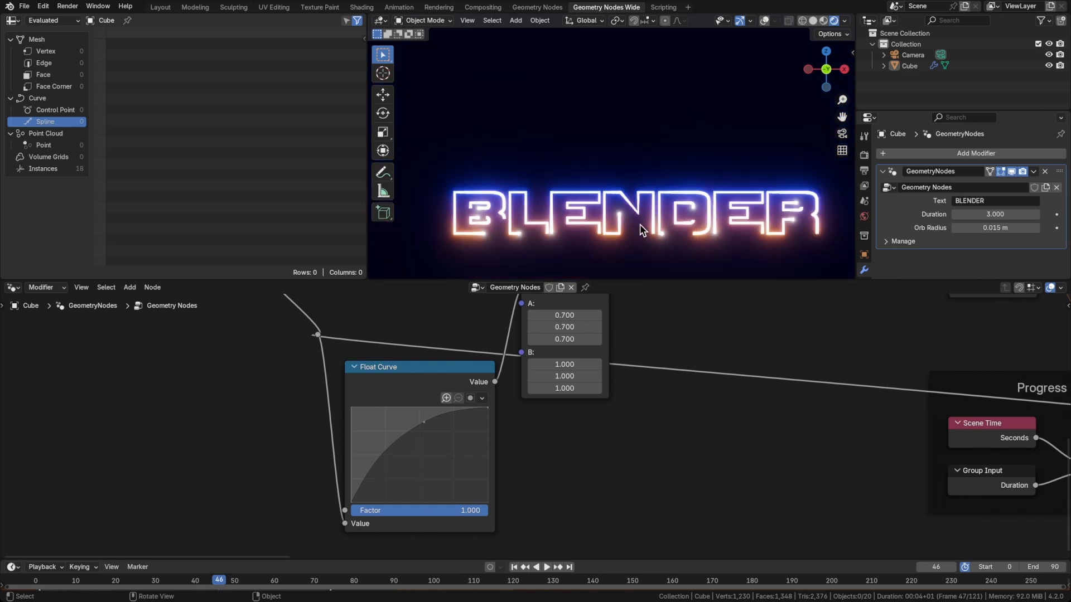
scroll(614, 215, "up", 1)
scroll(677, 201, "down", 3)
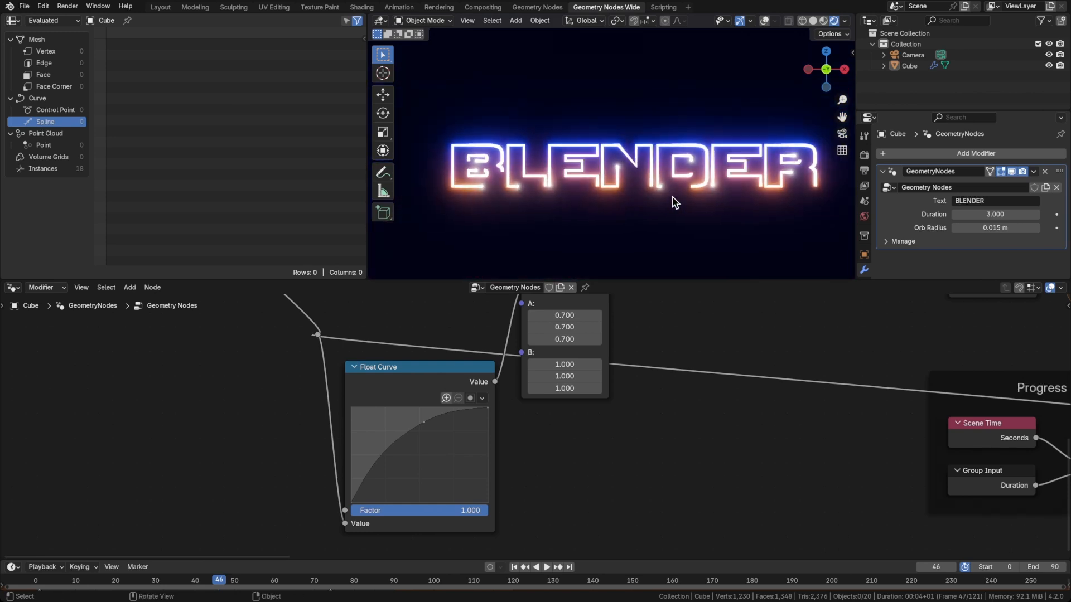
left_click(911, 54)
left_click(517, 140)
left_click(160, 7)
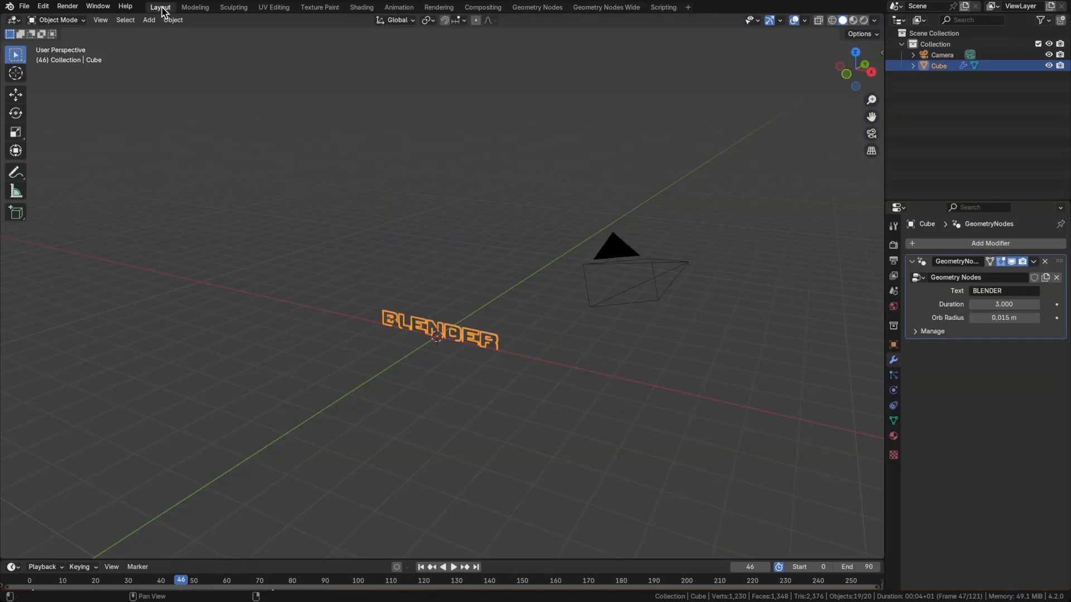
left_click(621, 255)
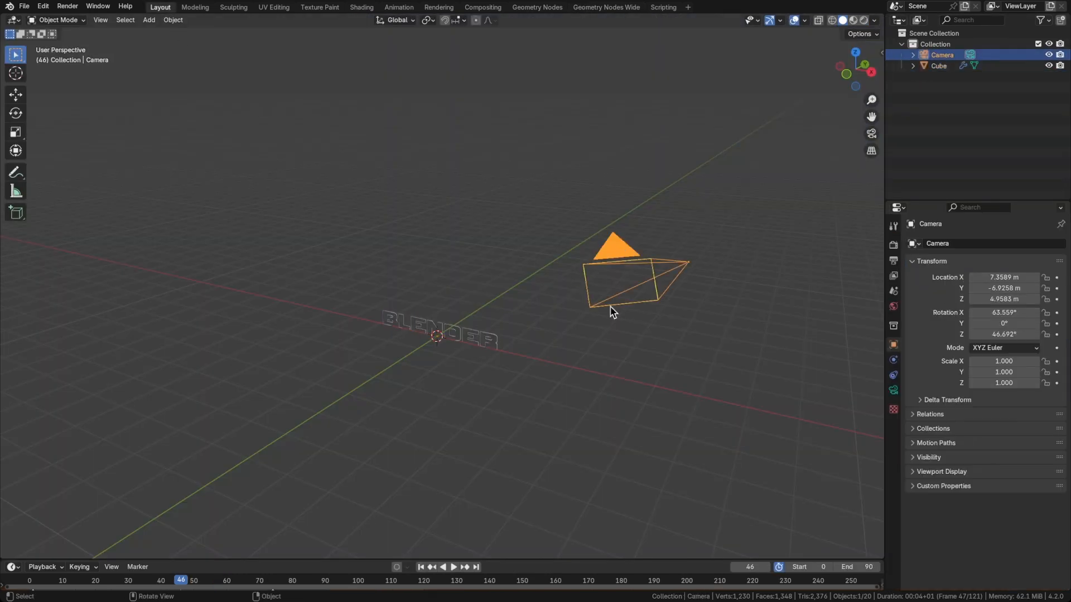
middle_click_drag(612, 309, 588, 323)
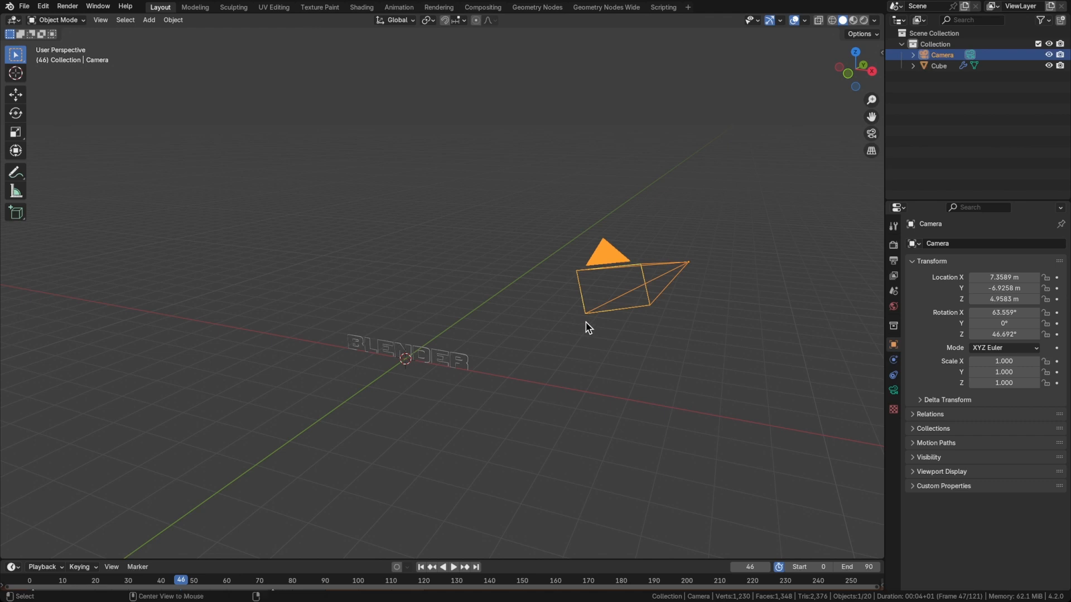
key("alt+g")
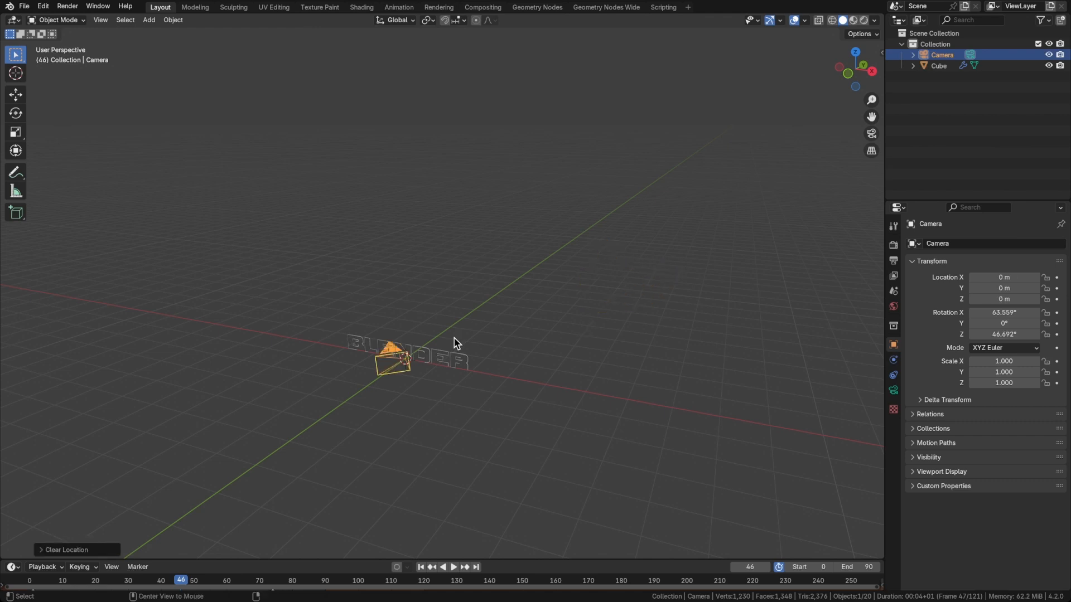
key("alt+r")
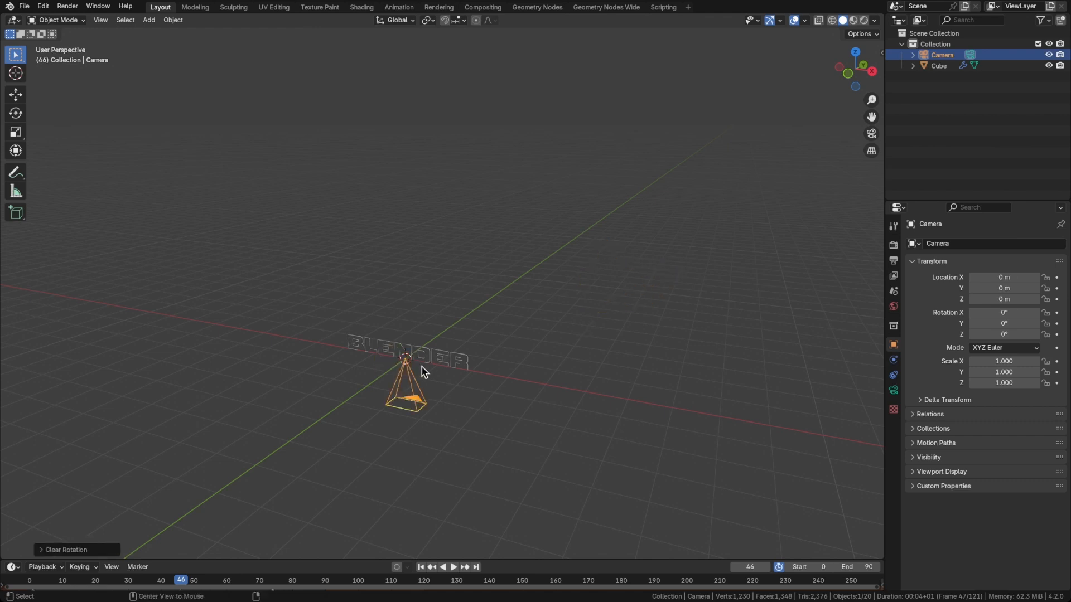
Step: Rotate the camera 90° around the global X axis
middle_click_drag(459, 390, 429, 382)
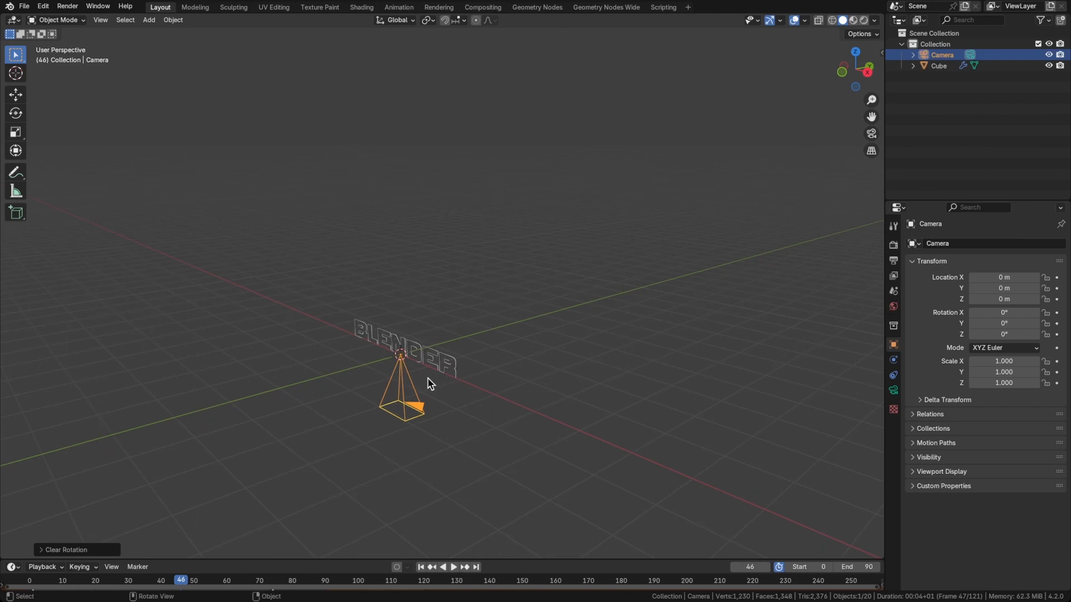
key("r")
type("x")
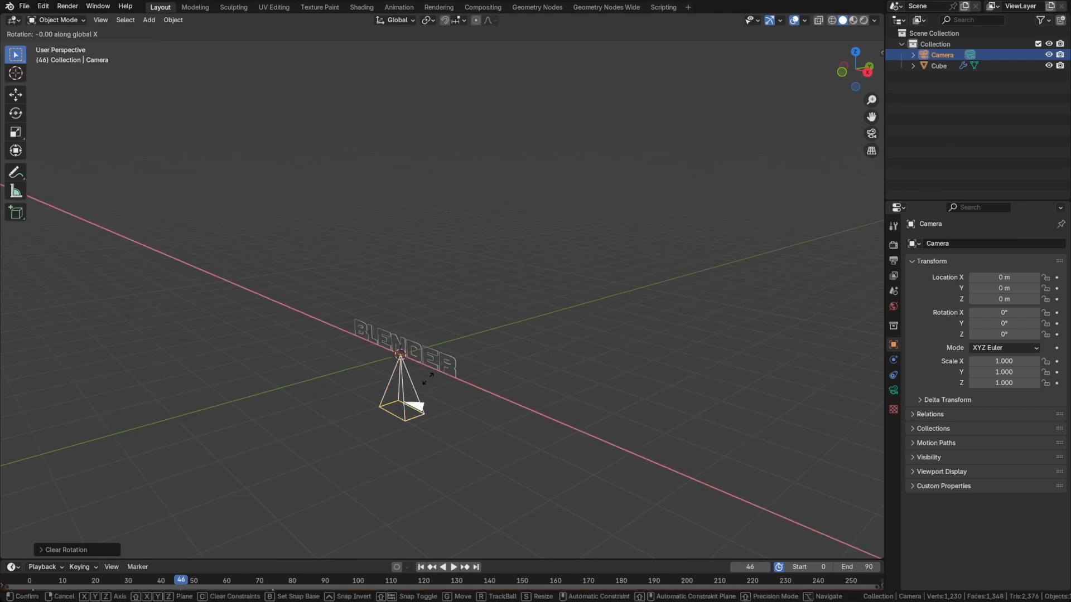
type("90")
key("Return")
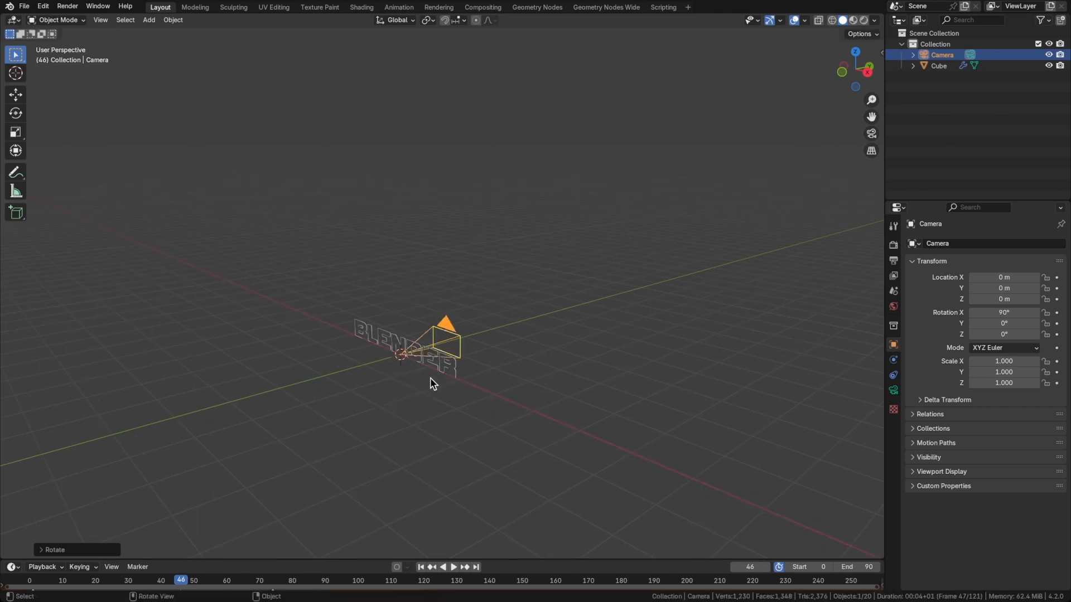
Step: Change the camera type to Orthographic and move the camera back in front of the BLENDER text
middle_click_drag(422, 354, 475, 338)
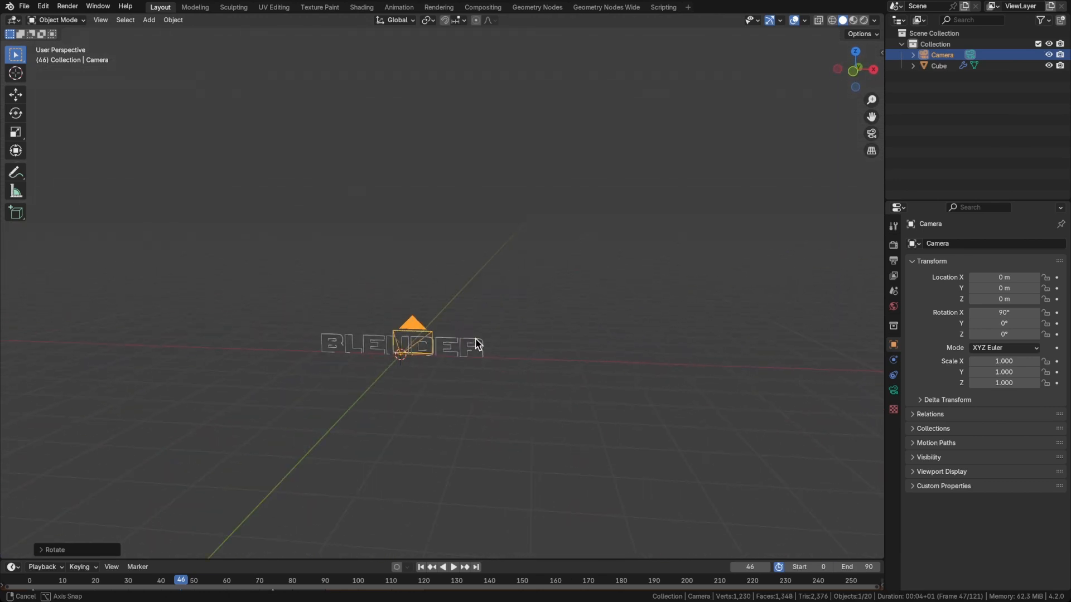
key("grave")
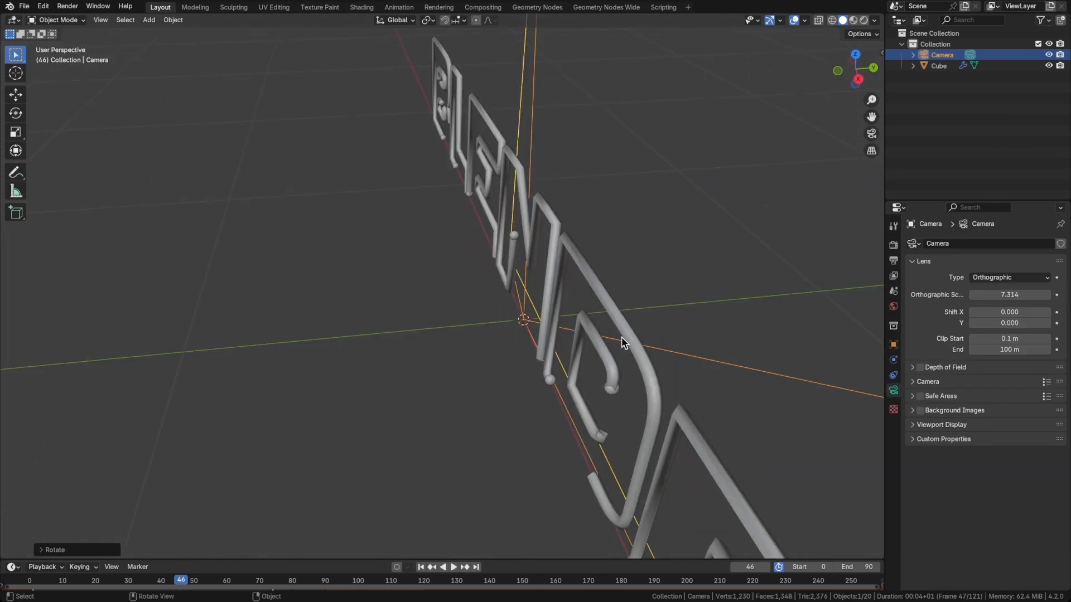
mouse_move(622, 337)
middle_mouse_down()
mouse_move(566, 330)
mouse_move(625, 319)
middle_mouse_up()
scroll(572, 330, "down", 3)
scroll(604, 331, "down", 3)
key("g")
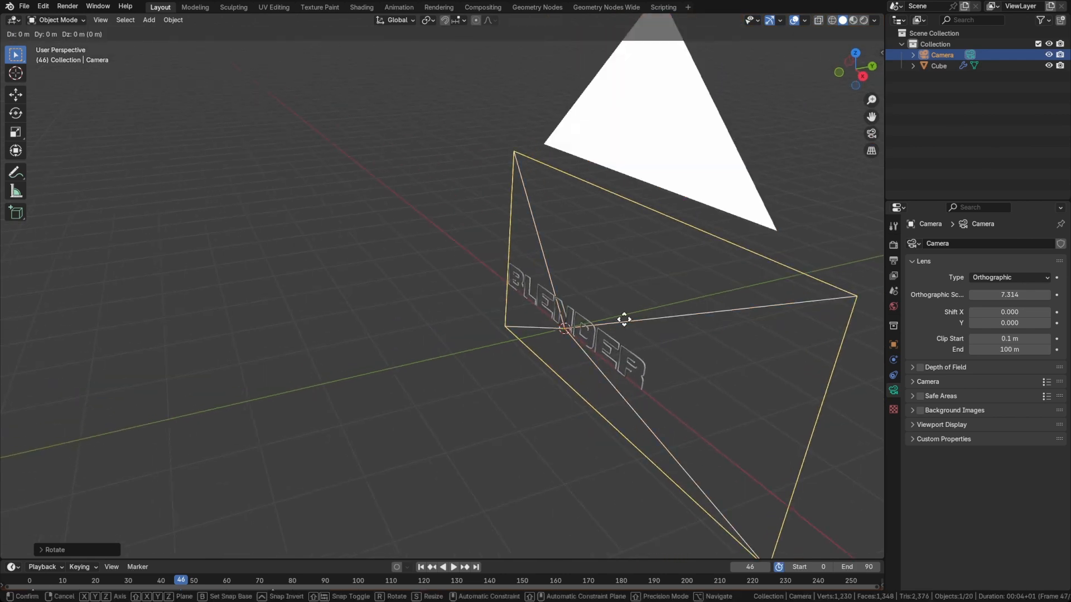
left_click(488, 361)
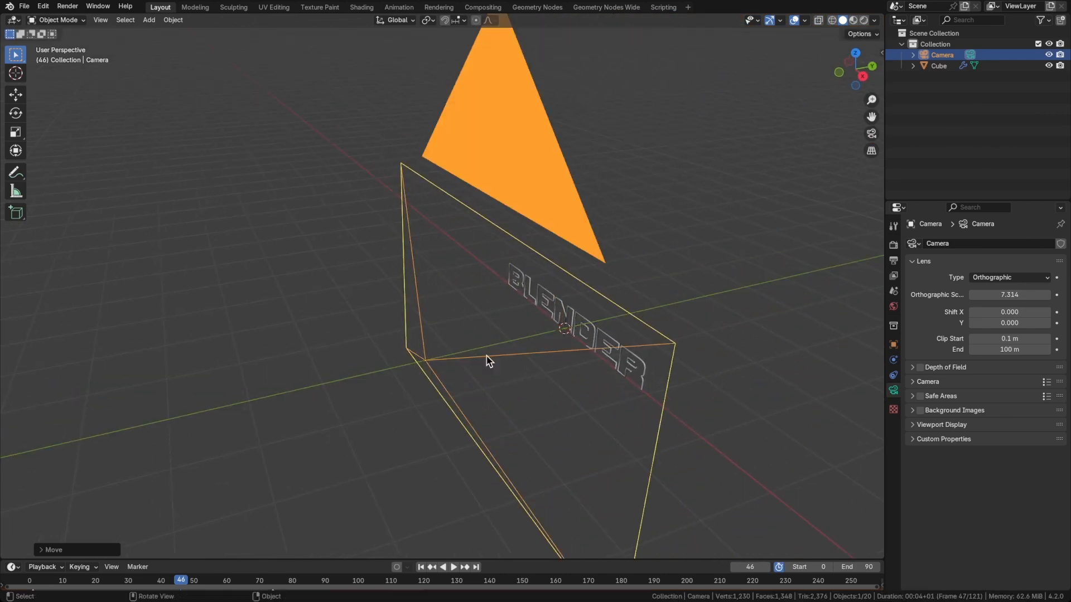
Step: Look through the camera, go to frame 90 and set the camera's Orthographic Scale to 4.544
middle_click_drag(545, 361, 596, 333)
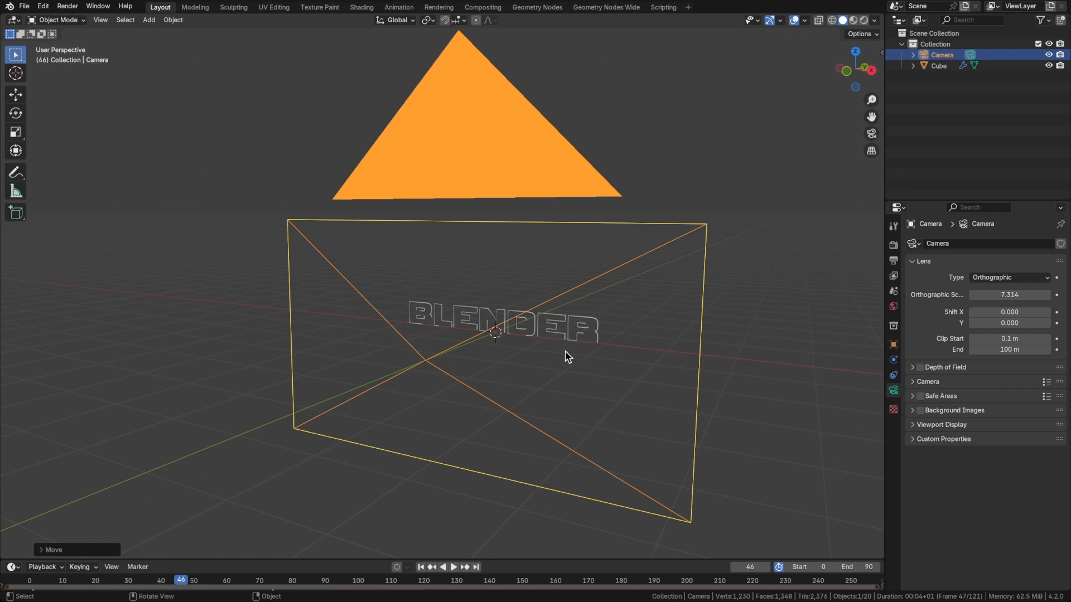
key("grave")
left_click(487, 392)
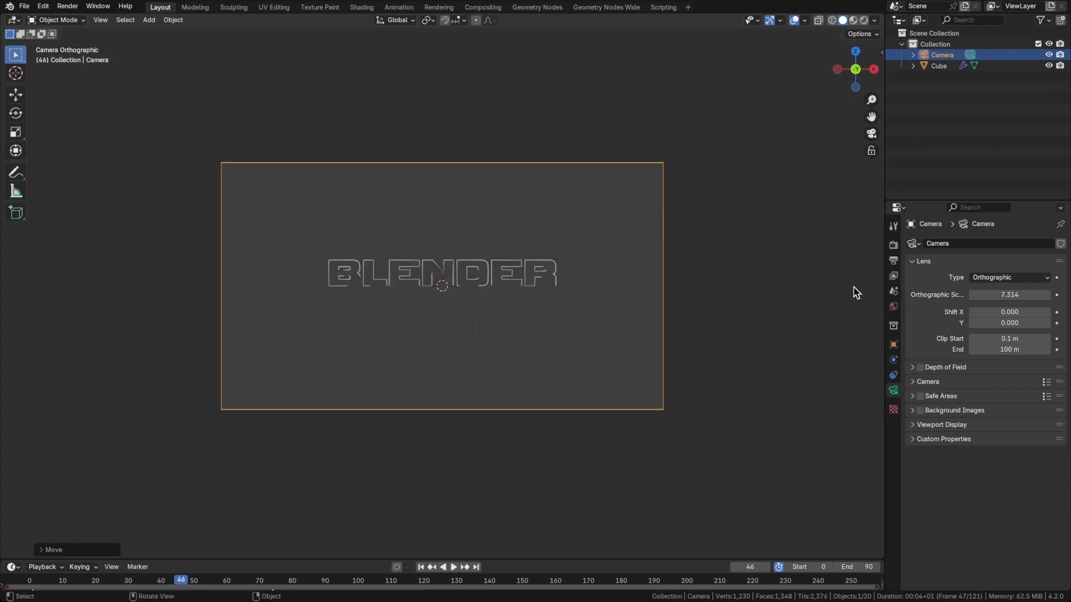
mouse_move(1009, 295)
left_mouse_down()
mouse_move(1031, 295)
mouse_move(892, 294)
mouse_move(1003, 296)
left_mouse_up()
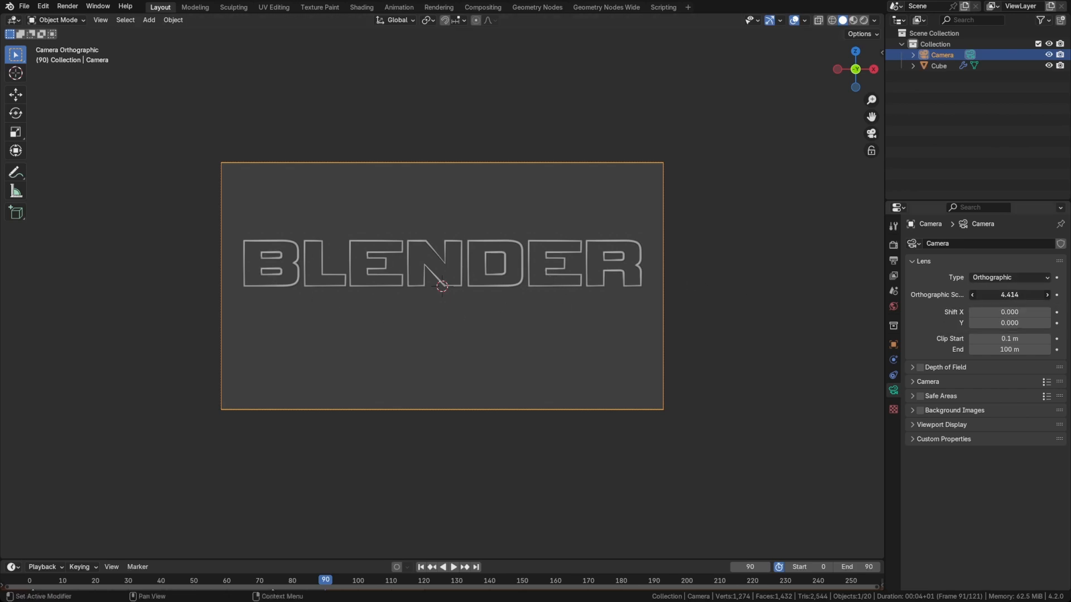
mouse_move(1010, 294)
left_mouse_down()
mouse_move(998, 295)
mouse_move(1023, 294)
left_mouse_up()
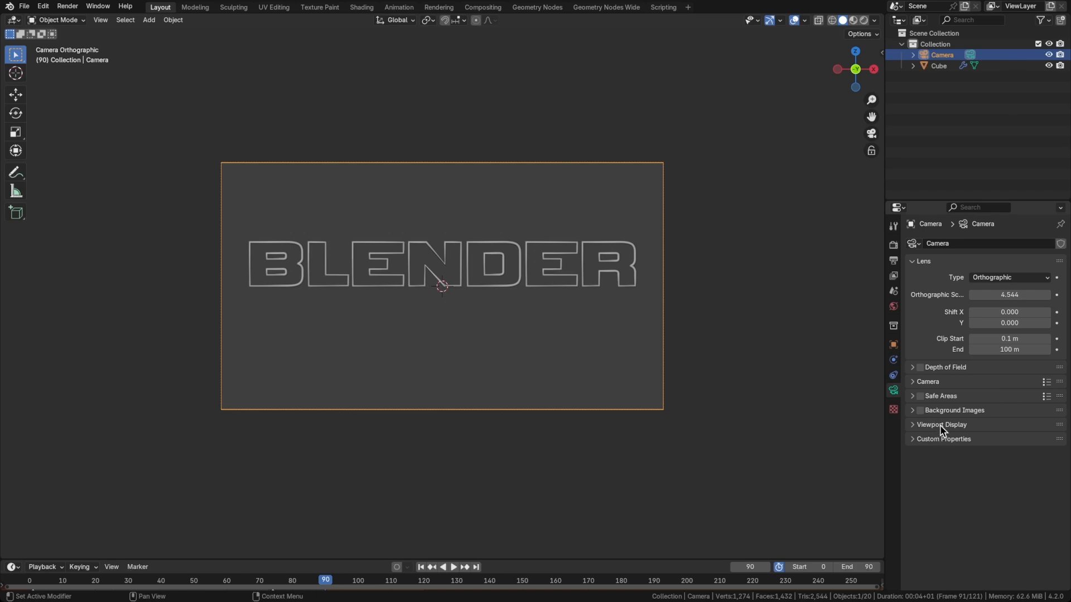
Step: Turn on the Center composition guide in the camera's viewport display settings
left_click(968, 425)
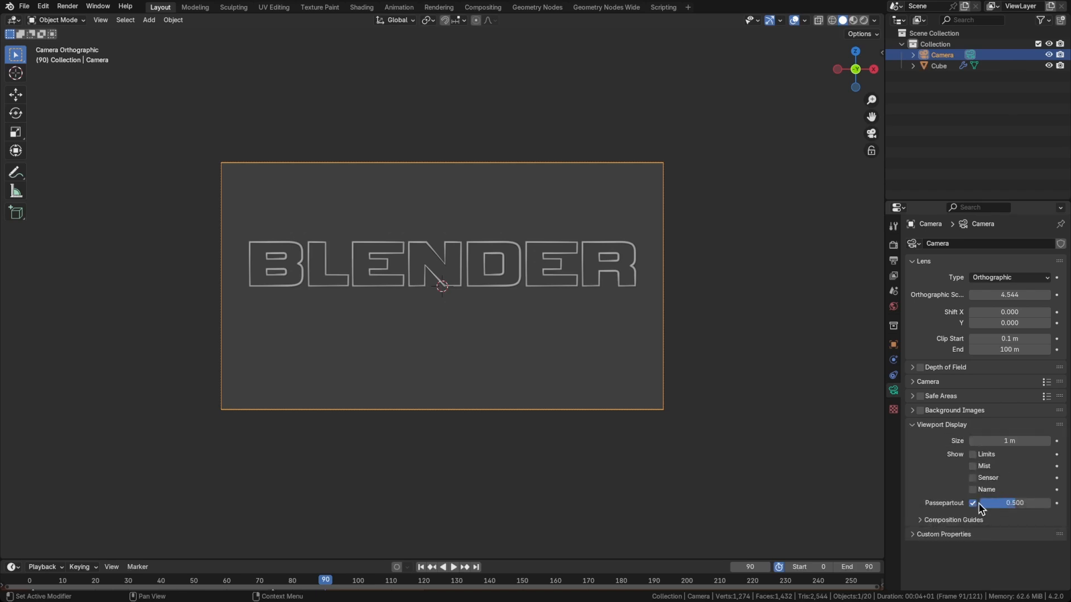
left_click(952, 520)
scroll(947, 513, "down", 2)
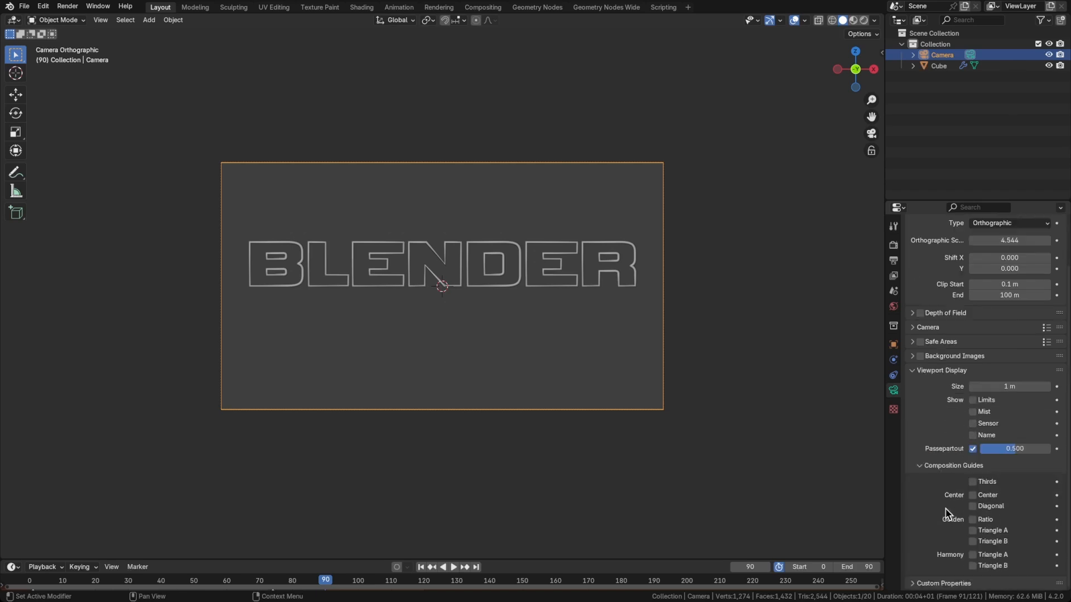
left_click(981, 497)
Step: Set the camera's vertical Shift Y to 0.051 to center the text on the guide
scroll(440, 206, "up", 3)
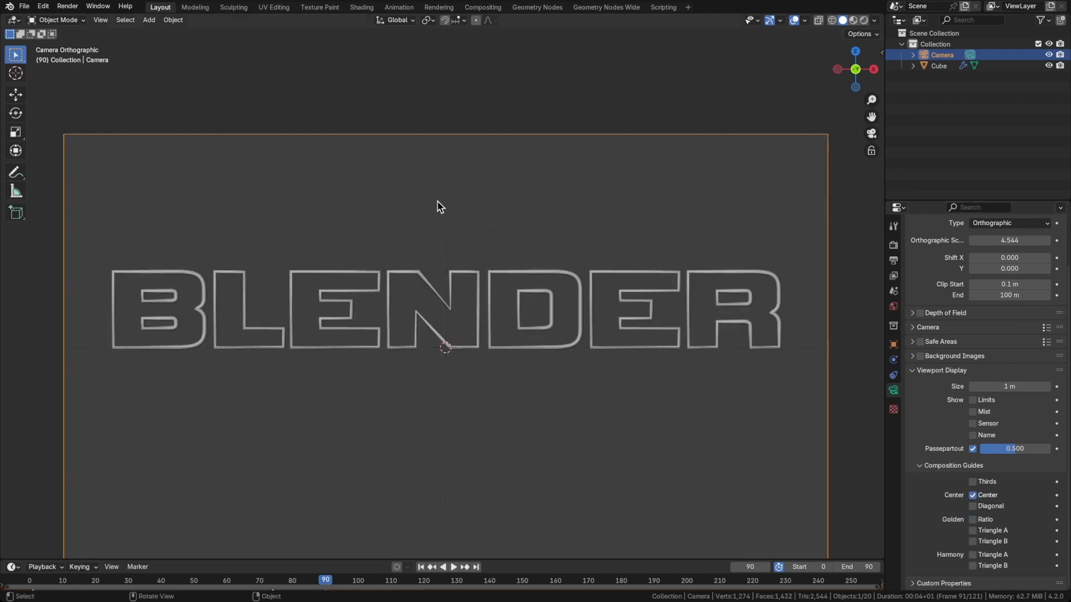
scroll(458, 198, "down", 1)
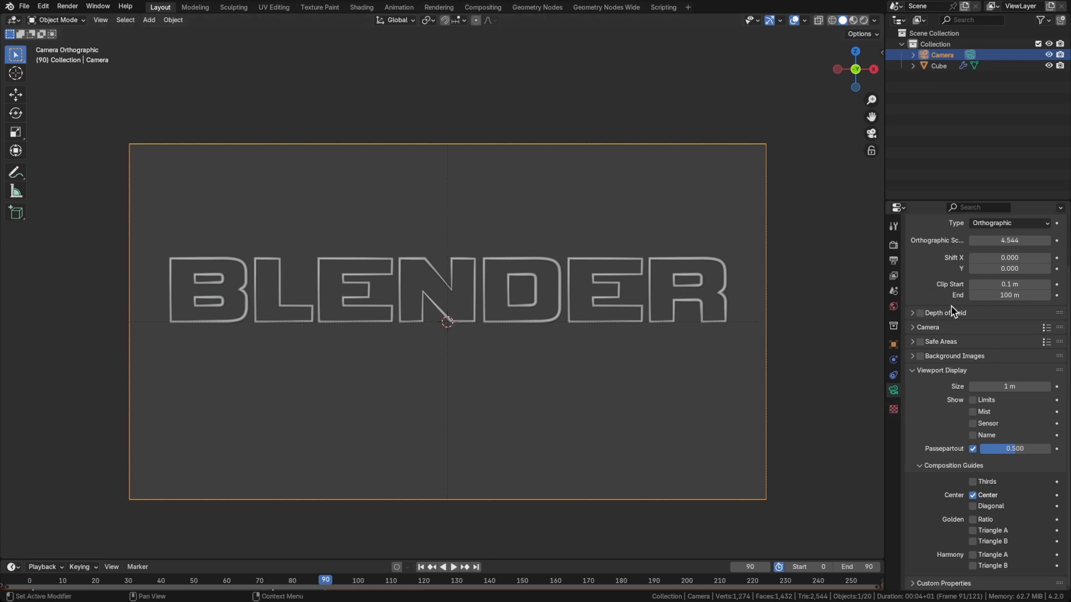
scroll(951, 305, "up", 3)
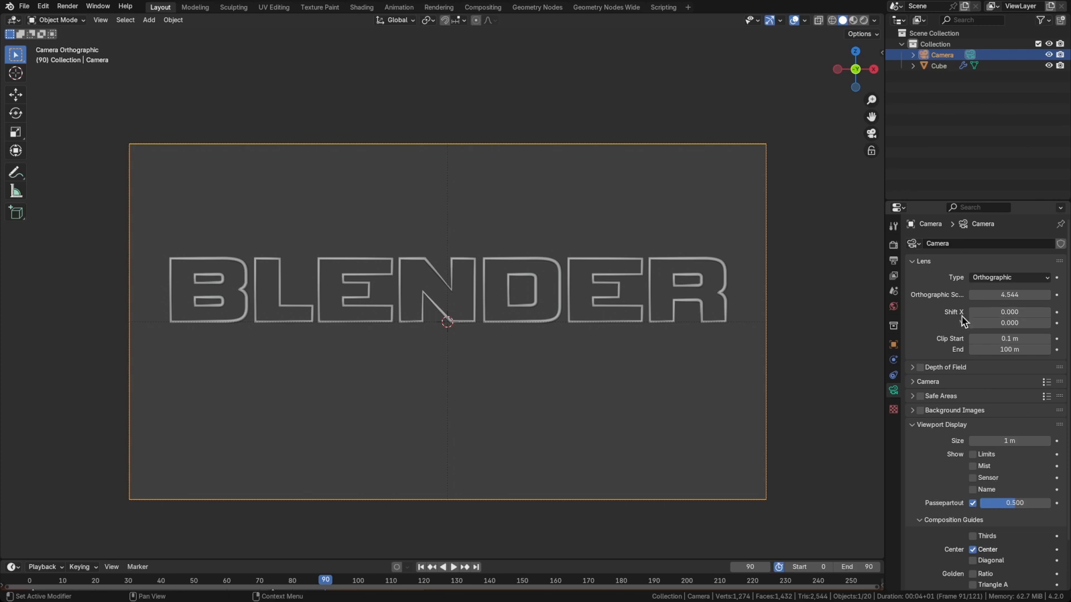
mouse_move(1008, 322)
left_mouse_down()
mouse_move(948, 322)
mouse_move(1020, 322)
left_mouse_up()
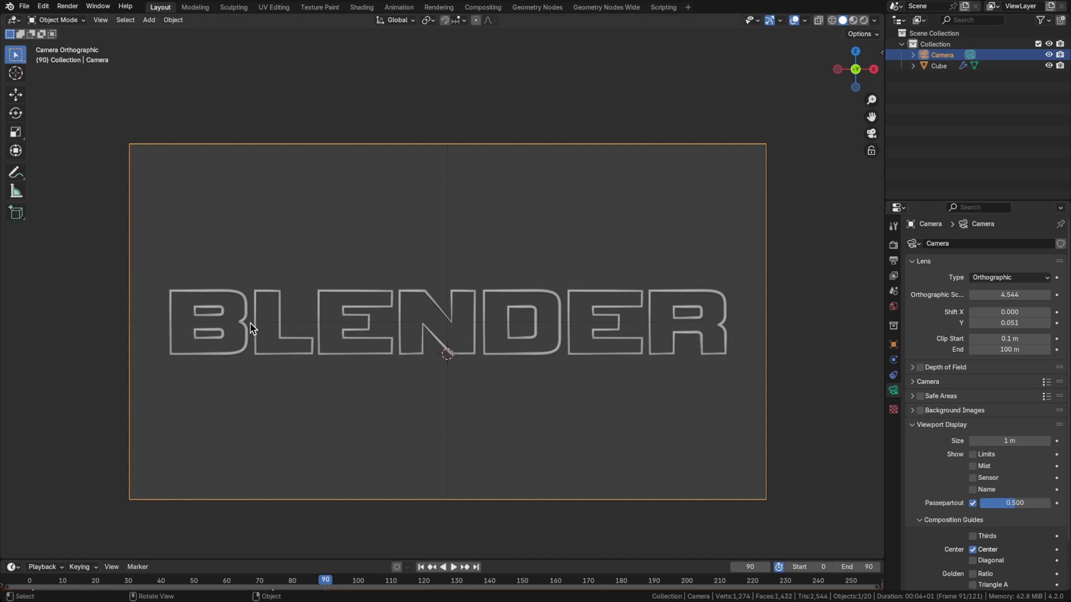
Step: Show the viewport in Rendered shading with the compositor set to Always, and save the file
key("z")
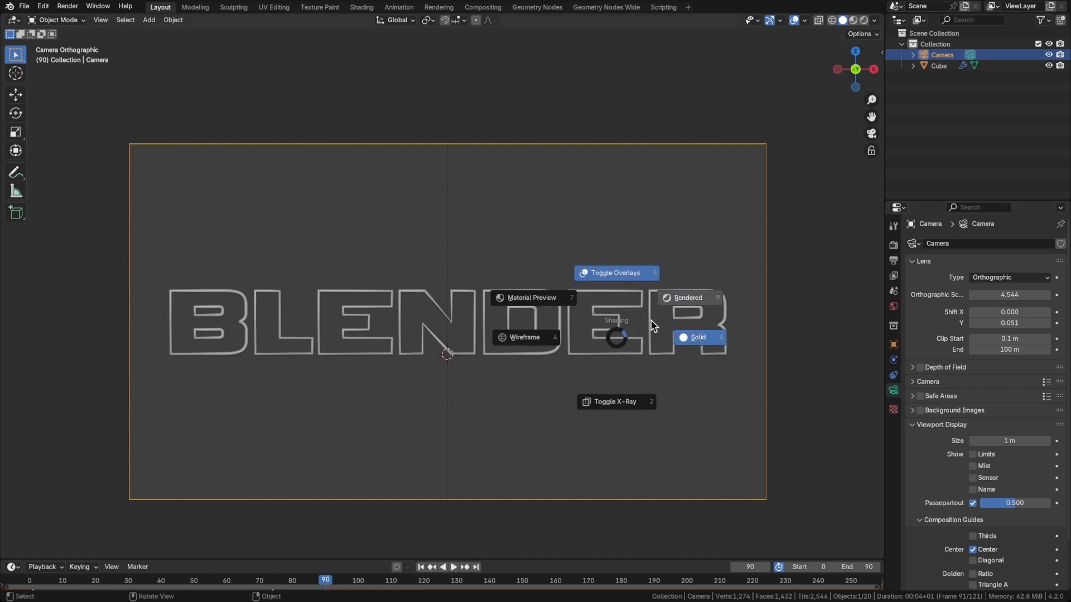
left_click(686, 296)
left_click(874, 20)
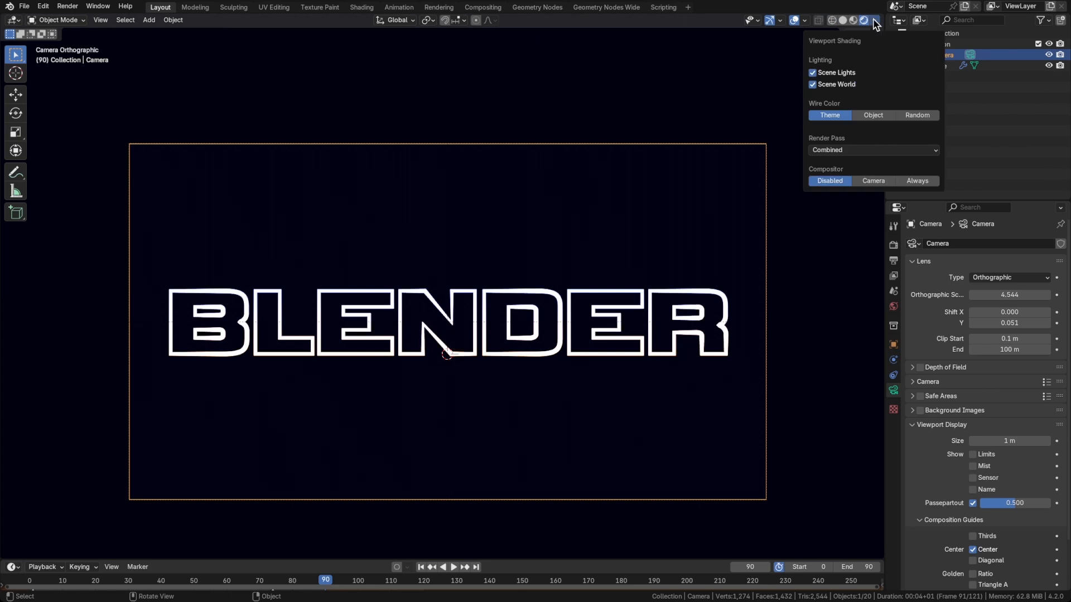
left_click(914, 180)
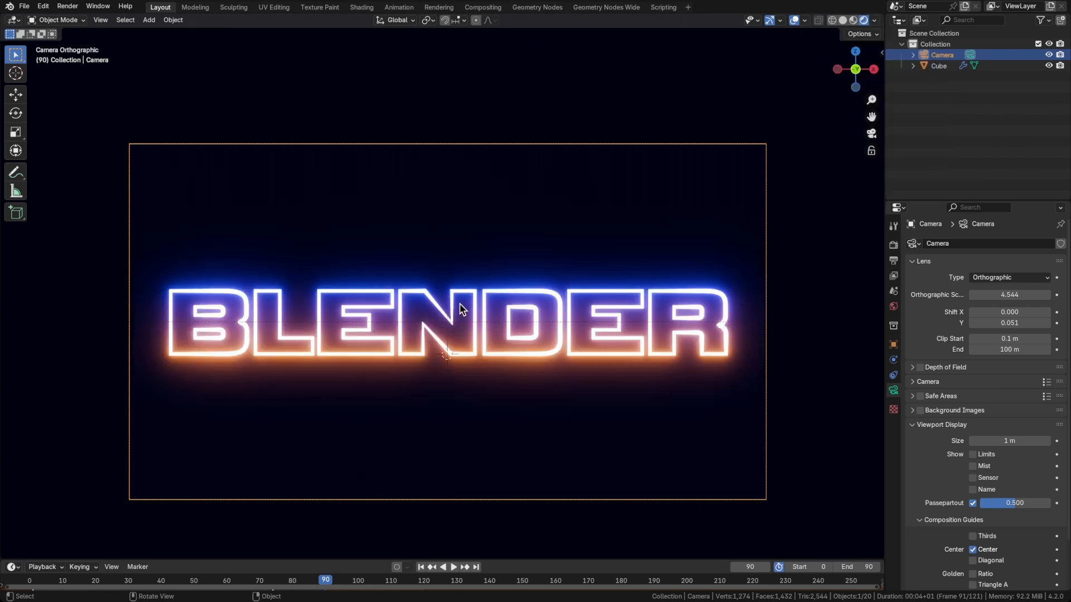
key("ctrl+s")
Step: In the Compositing workspace, rearrange the Render Layers, Glare and Composite nodes to widen the gap before Composite
left_click(484, 11)
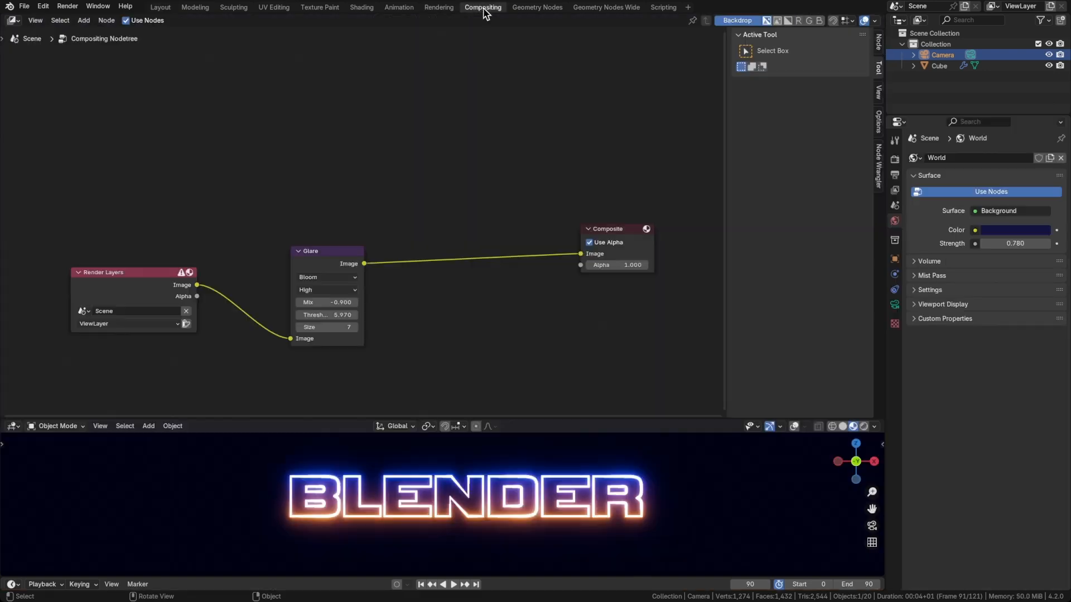
left_click_drag(325, 262, 290, 264)
left_click_drag(145, 279, 153, 261)
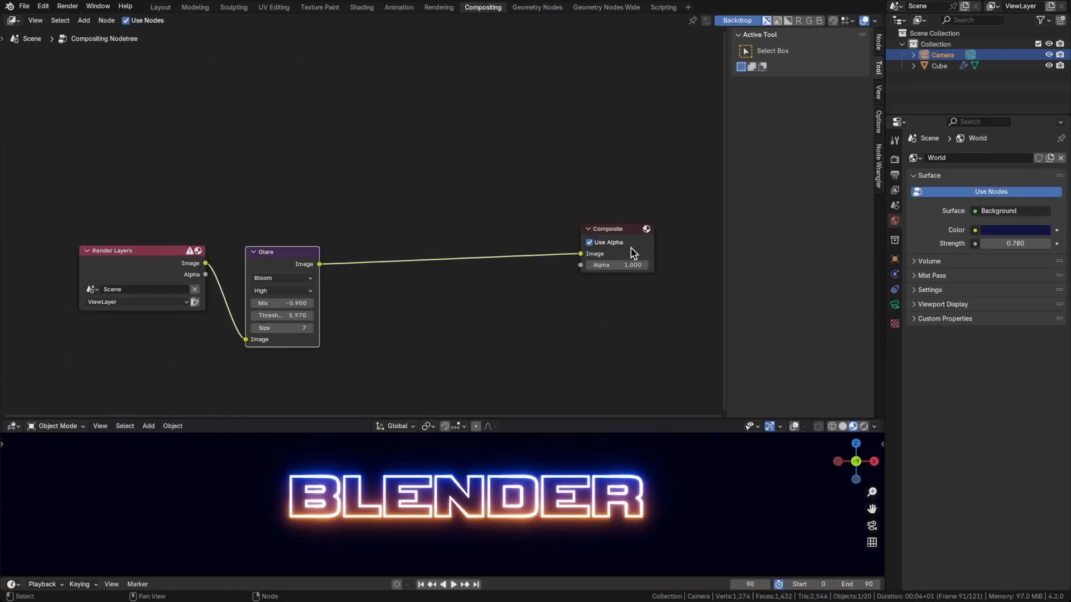
left_click_drag(625, 240, 660, 246)
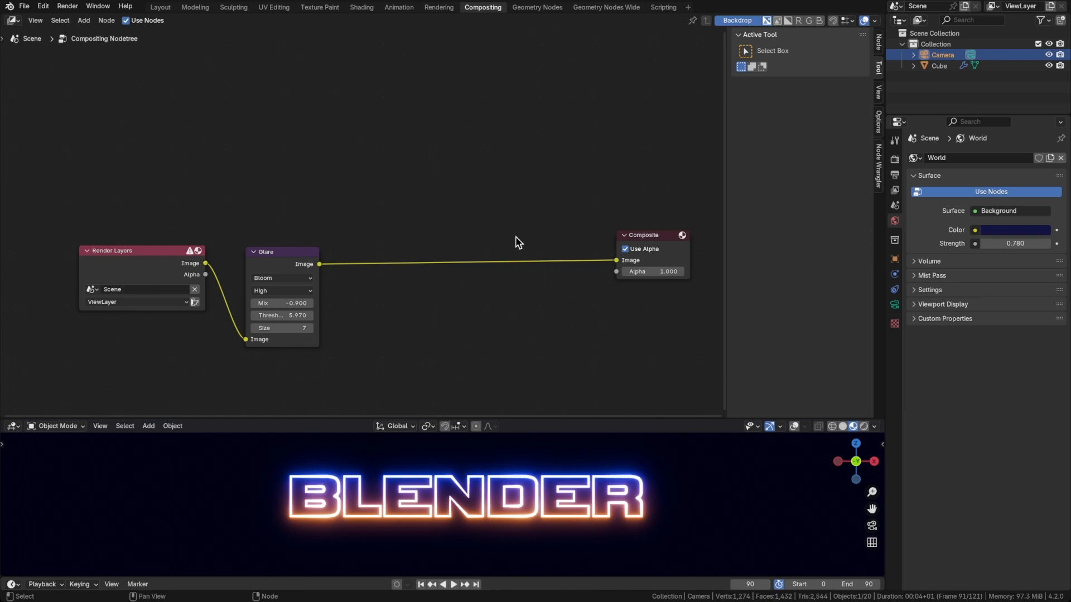
Step: Add a Hue/Saturation/Value node on the link between the Glare and Composite nodes
key("shift+a")
type("hue")
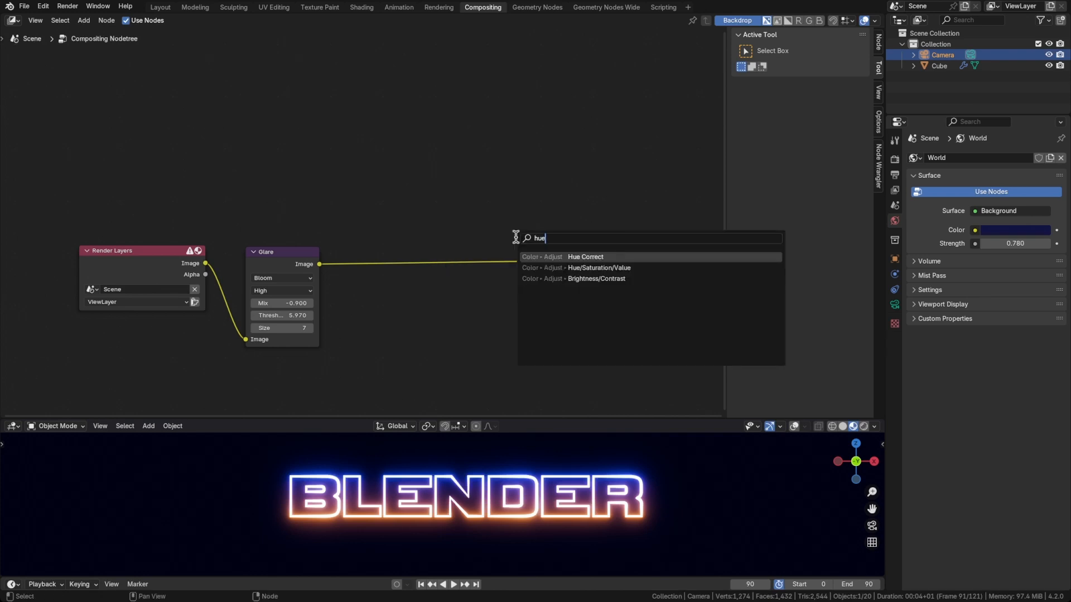
key("Down")
key("Return")
left_click(429, 279)
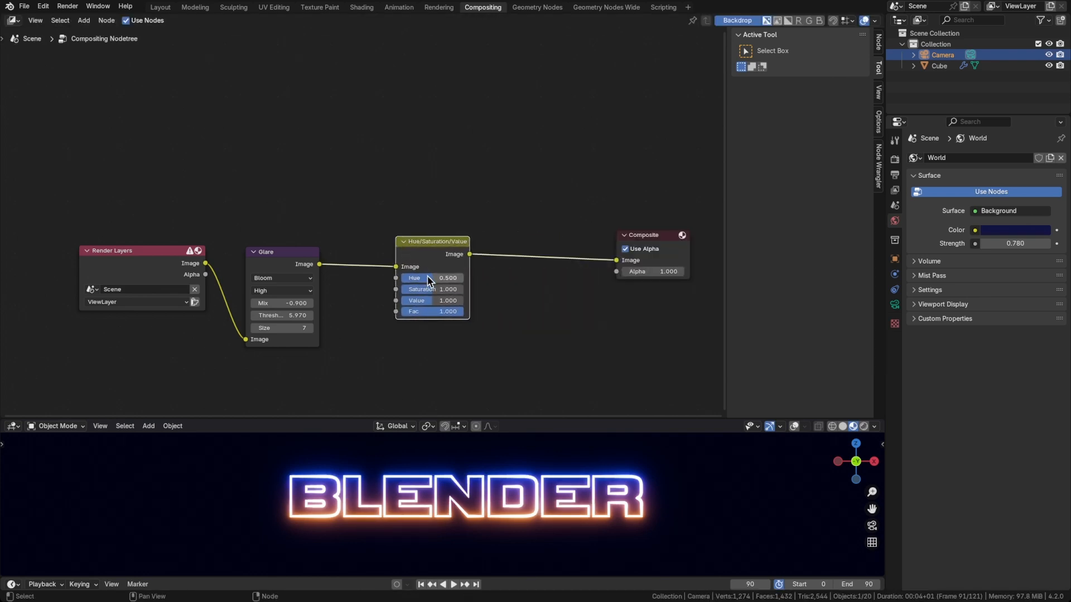
Step: Set the Hue/Saturation/Value node's Saturation to 1.1 and move the node closer to Glare
mouse_move(428, 289)
left_mouse_down()
mouse_move(485, 289)
mouse_move(446, 288)
left_mouse_up()
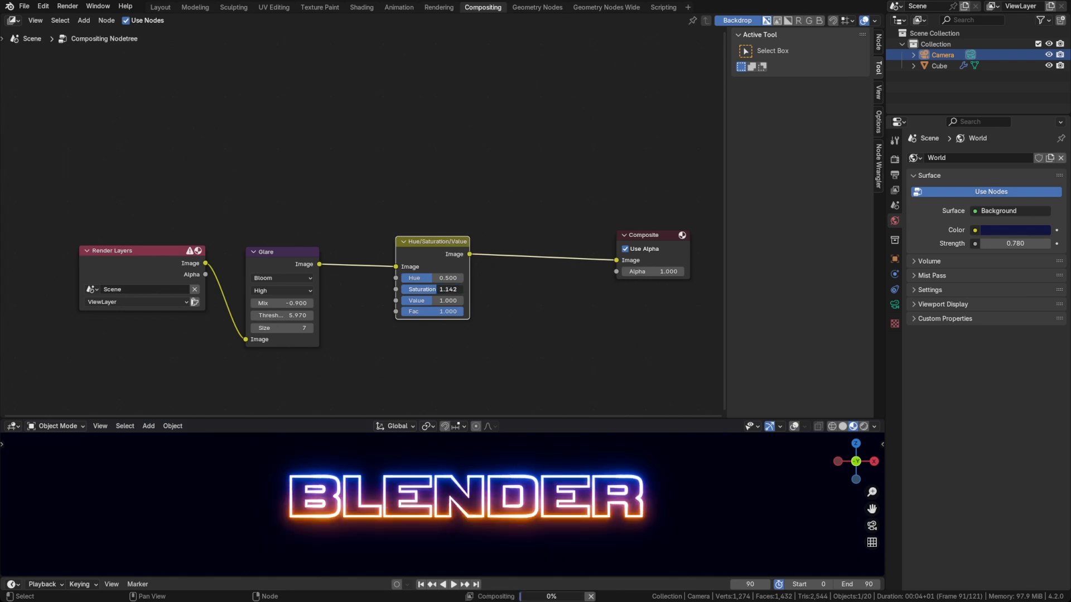
left_click(439, 289)
key("BackSpace")
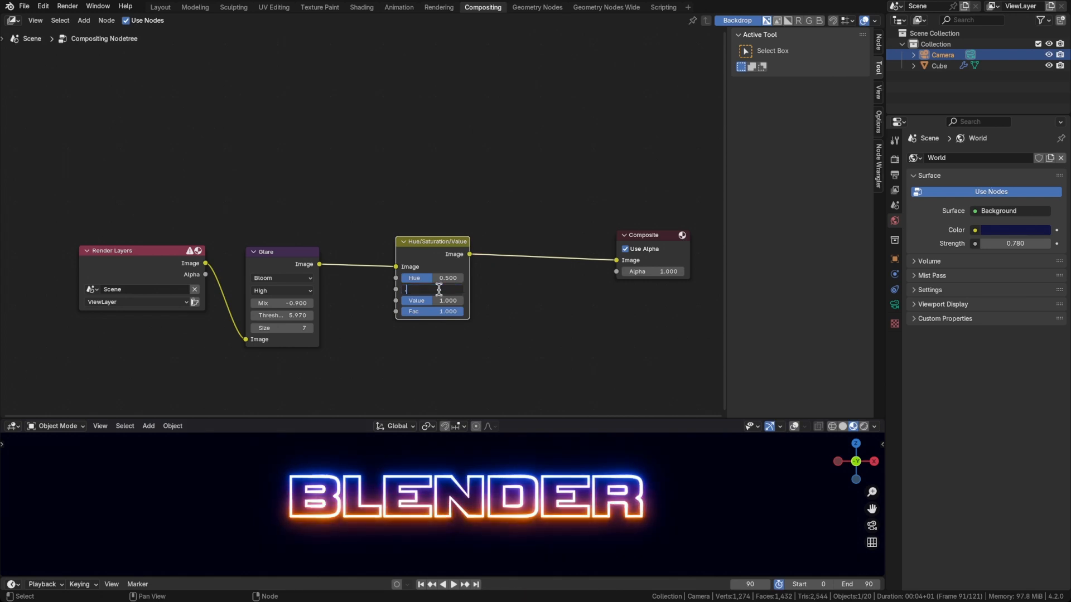
type("1.1")
key("Return")
left_click_drag(453, 246, 431, 250)
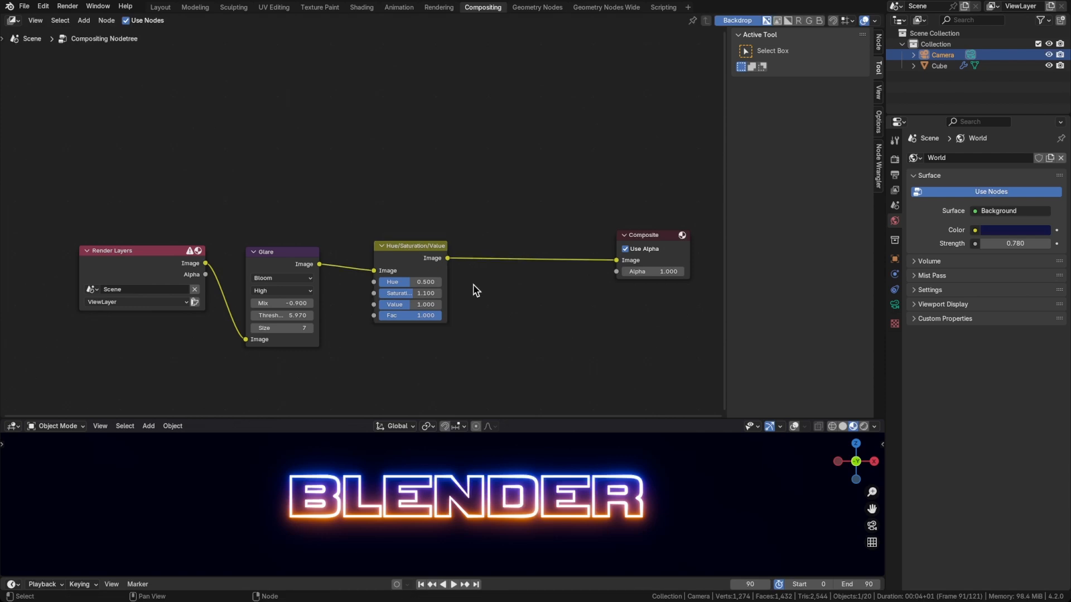
Step: Add a Brightness/Contrast node between the Hue/Saturation/Value and Composite nodes, and set its Bright value to 0.5
key("shift+a")
type("brig")
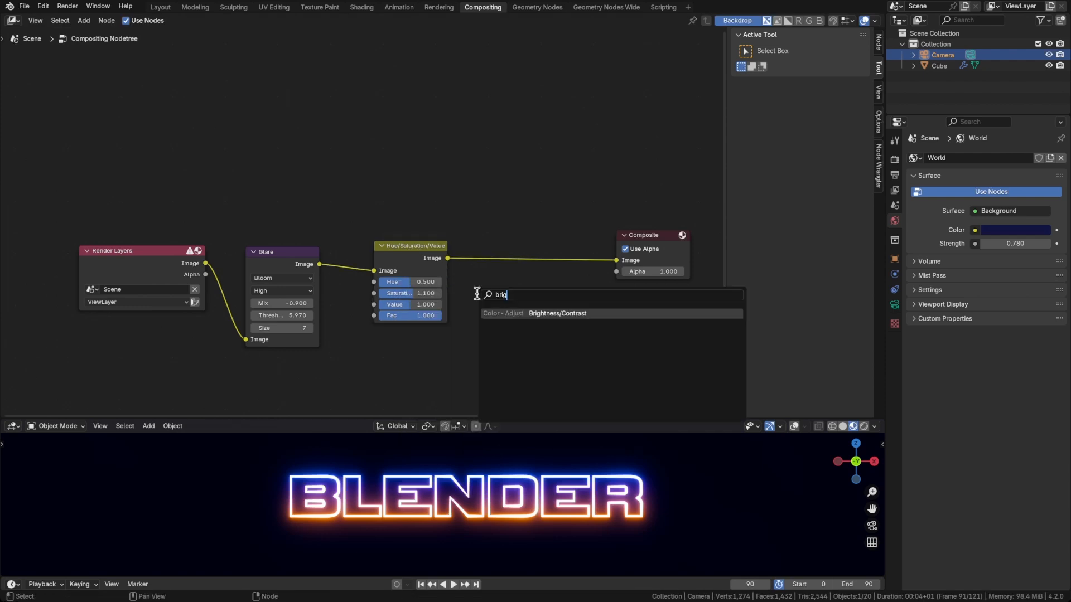
key("Return")
left_click(488, 240)
left_click_drag(514, 305, 418, 305)
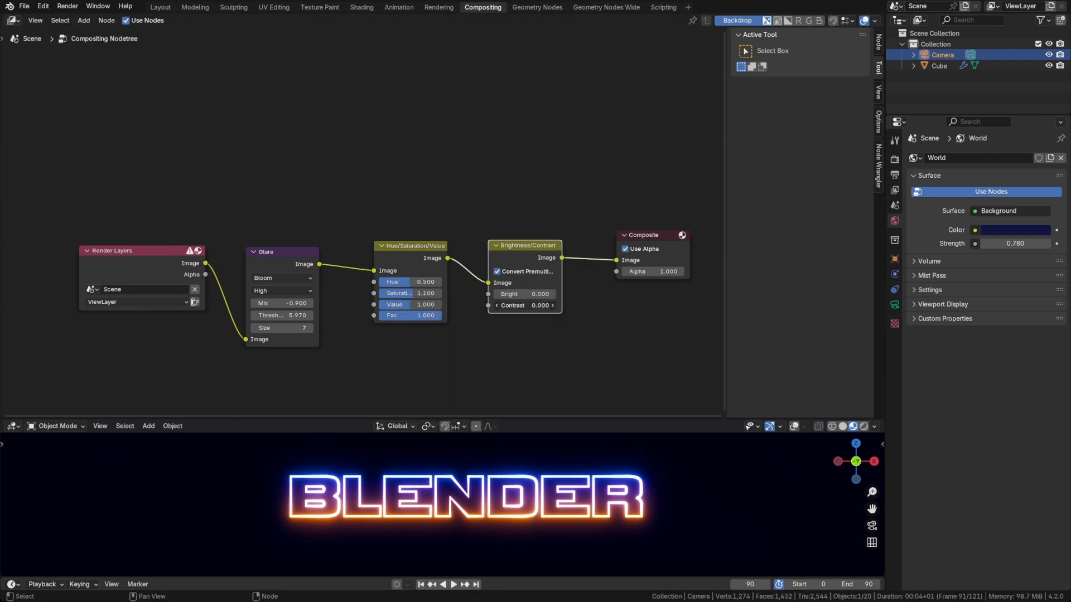
right_click(526, 306)
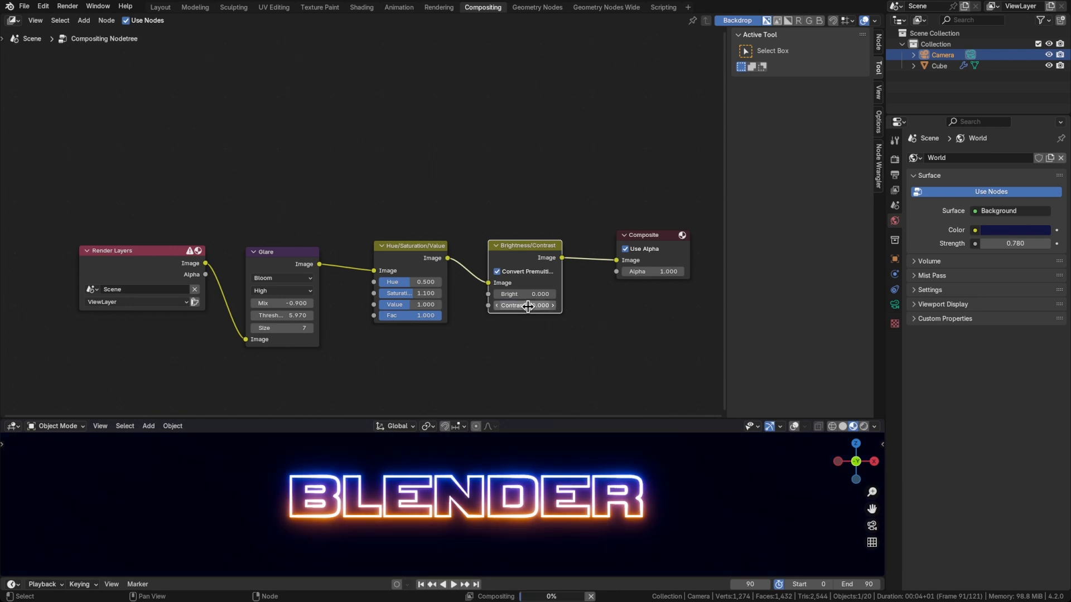
left_click_drag(526, 295, 555, 295)
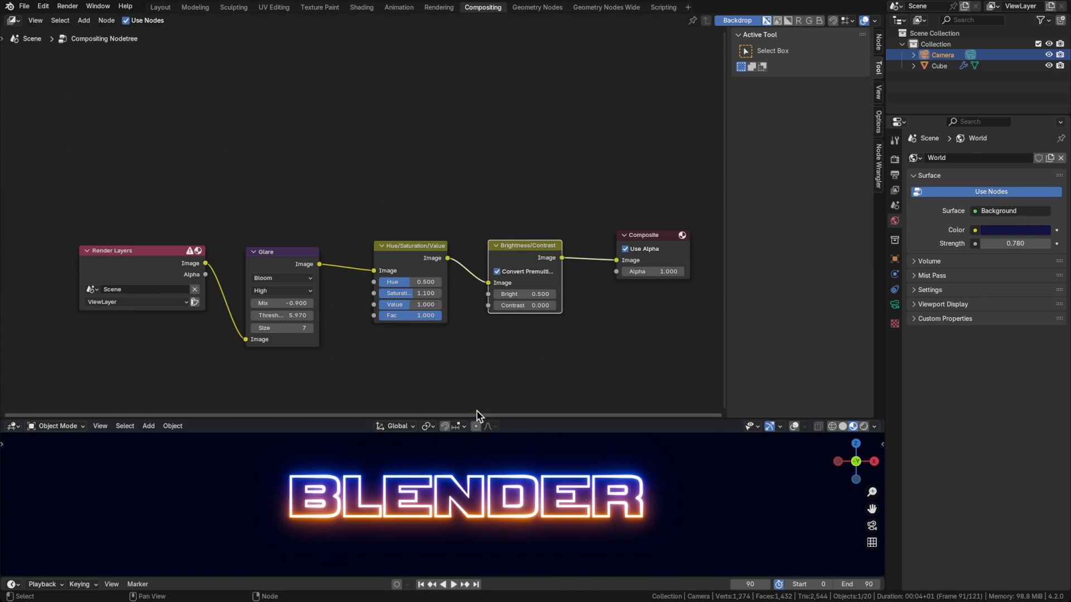
Step: In the Shading workspace, flip the Outline material's Color Ramp and move its orange stop to about 0.768
left_click(359, 6)
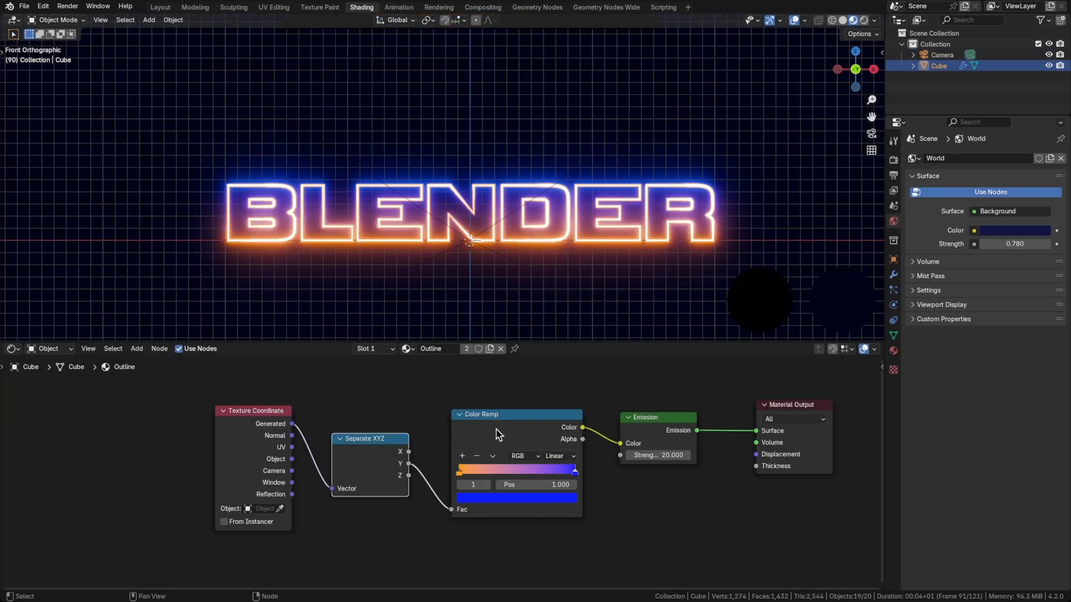
scroll(493, 457, "up", 1)
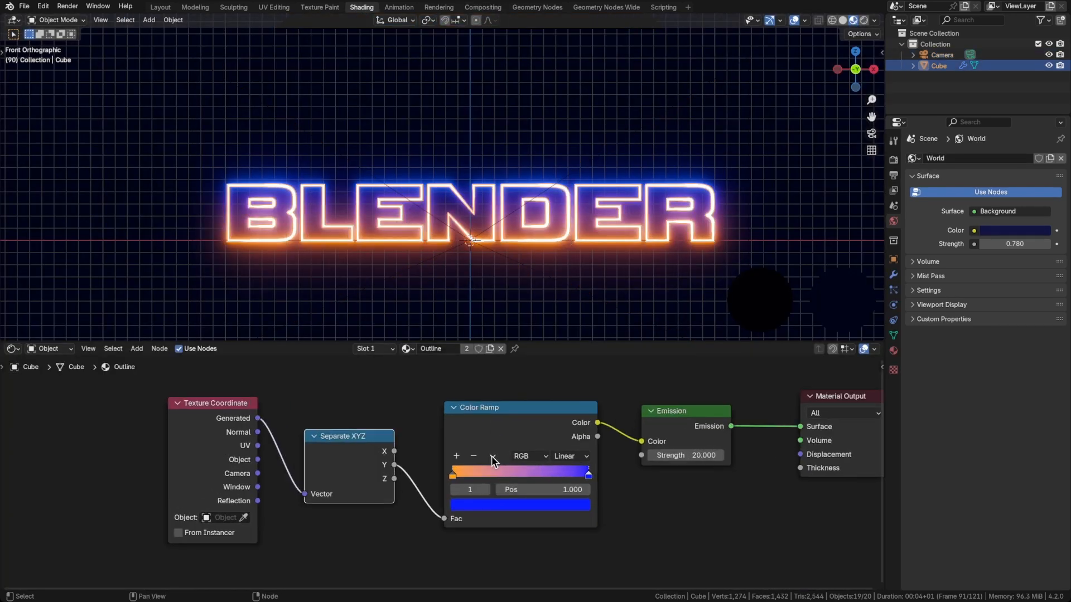
left_click(491, 456)
left_click(513, 470)
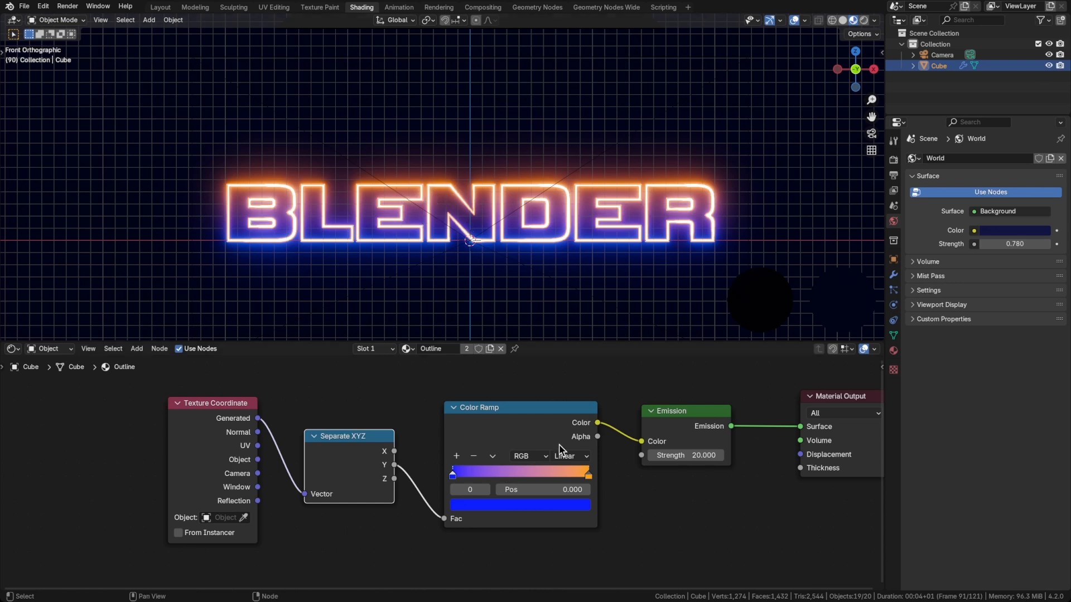
scroll(282, 202, "up", 3)
scroll(196, 200, "down", 1)
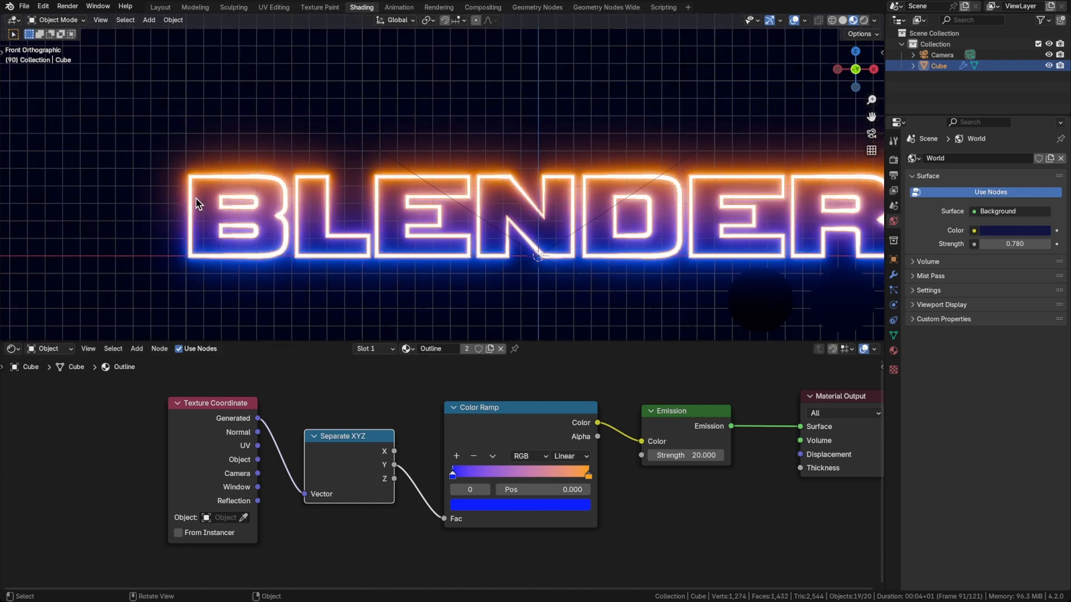
left_click(587, 475)
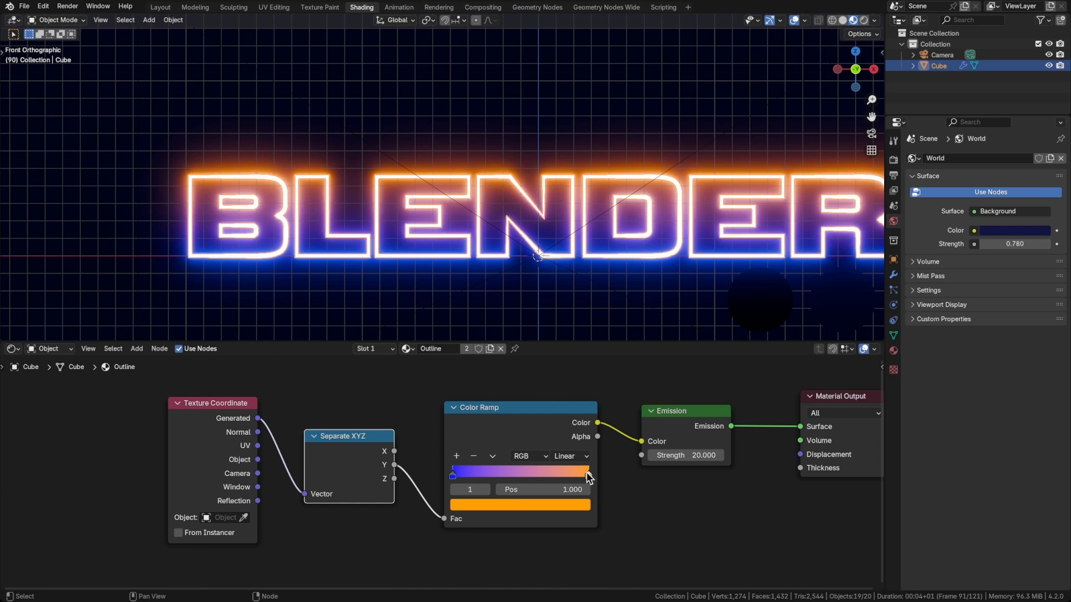
left_click_drag(580, 474, 545, 474)
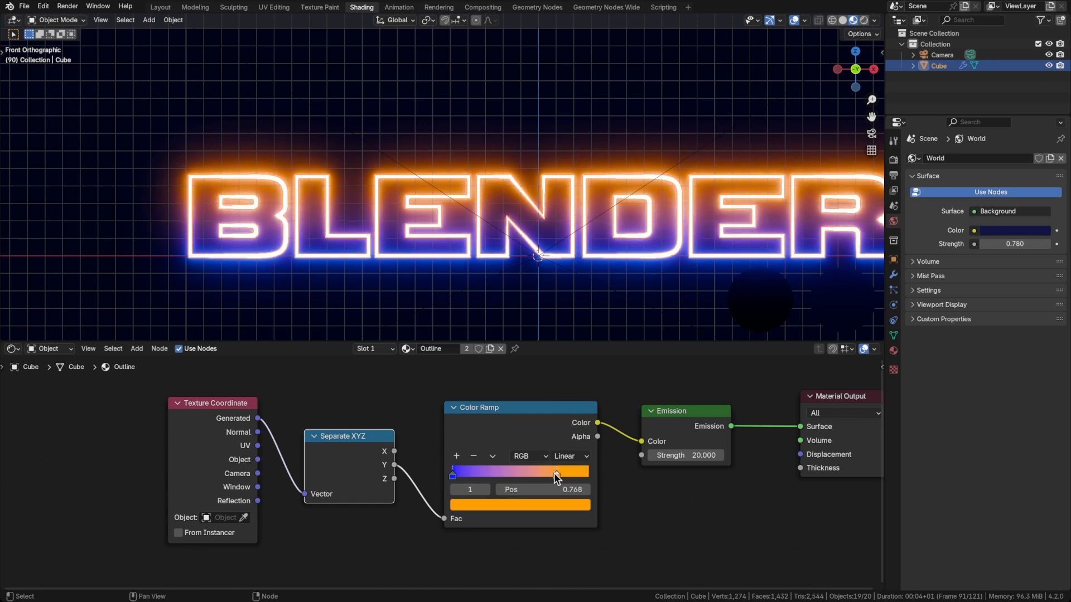
Step: Save the file and show the text through the camera in the Layout workspace
key("KP_0")
key("ctrl+s")
left_click(160, 7)
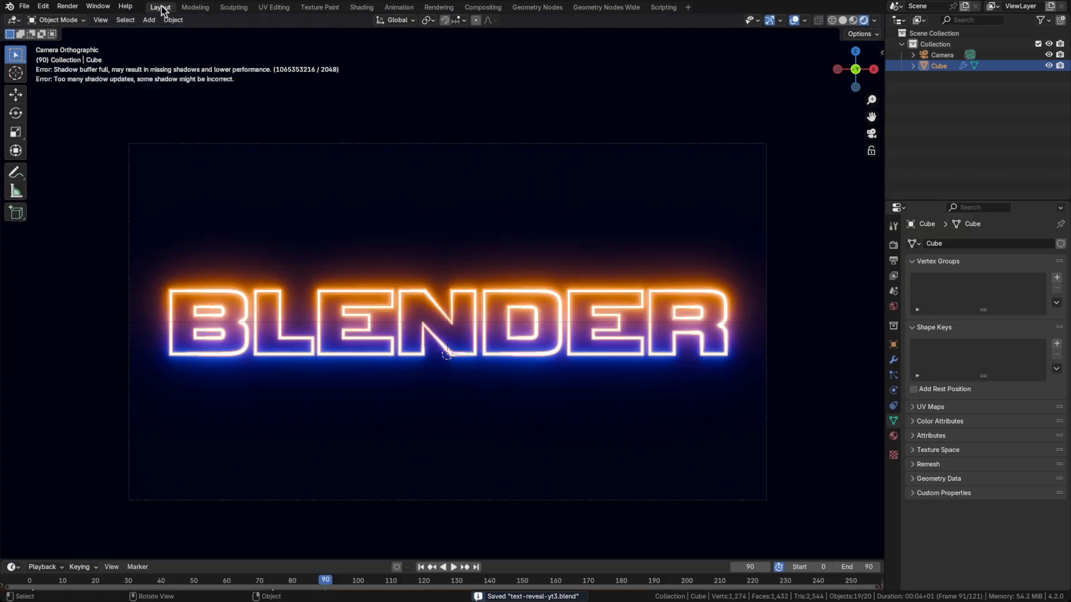
scroll(441, 335, "down", 2)
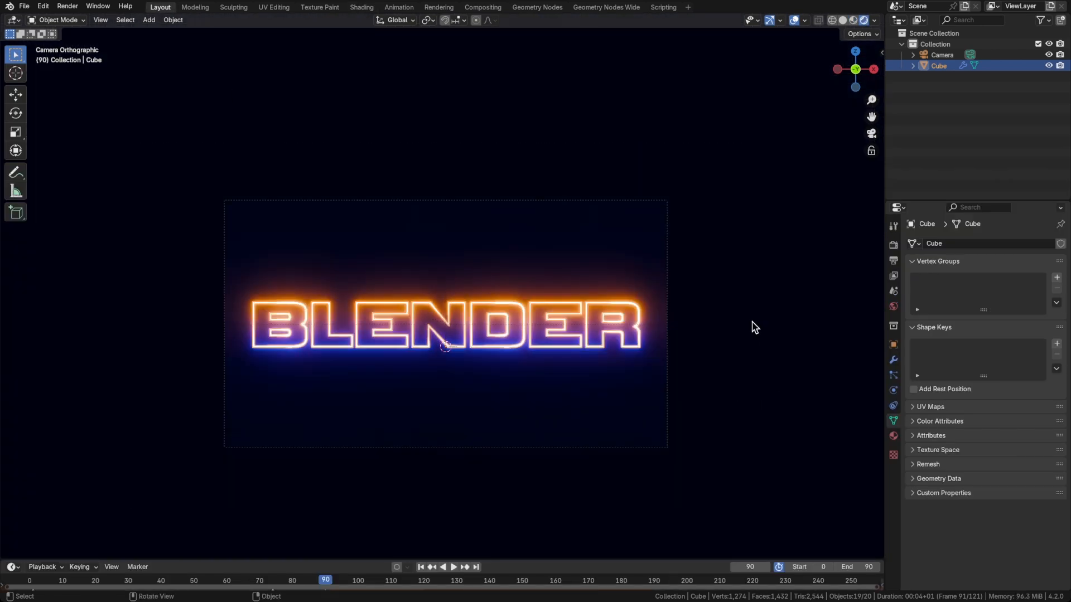
Step: Examine the scene's render sampling and Color Management settings
left_click(894, 246)
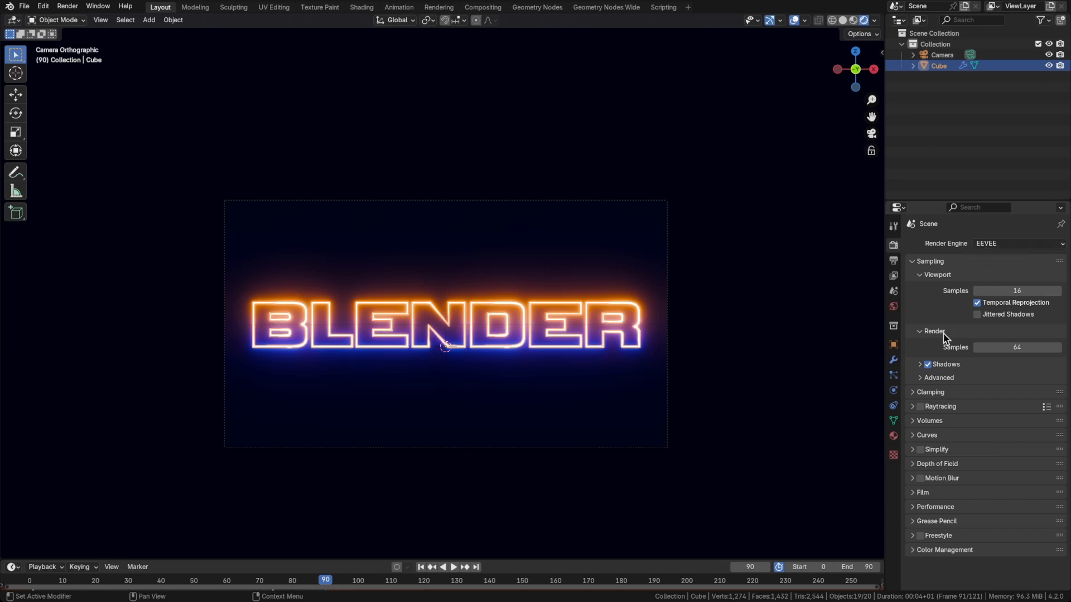
left_click(944, 551)
scroll(937, 474, "down", 2)
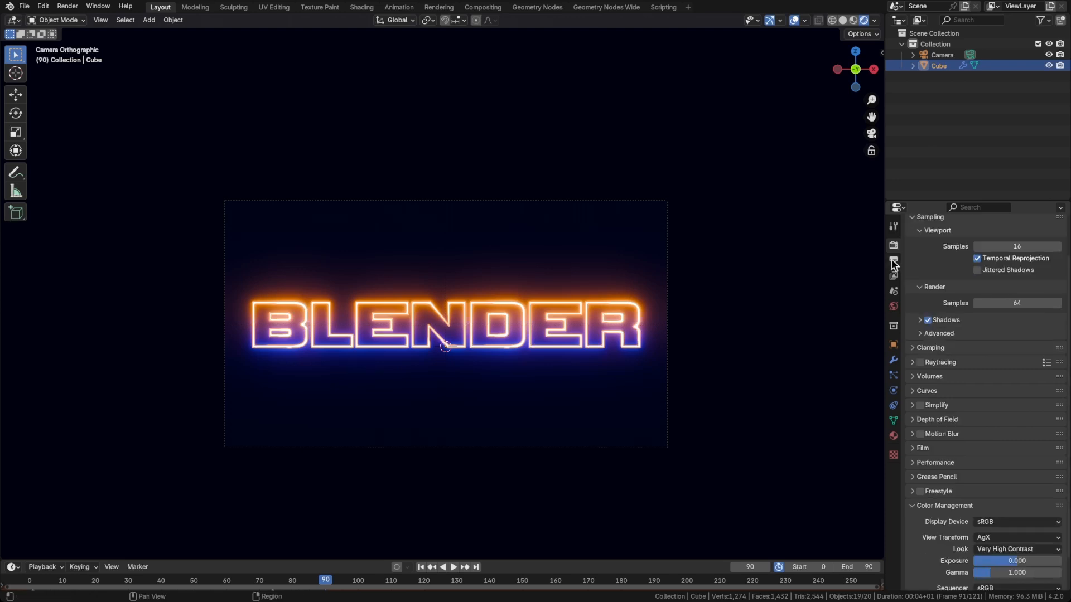
Step: Set the output file format to FFmpeg Video and its encoding output quality to Perceptually Lossless
left_click(893, 261)
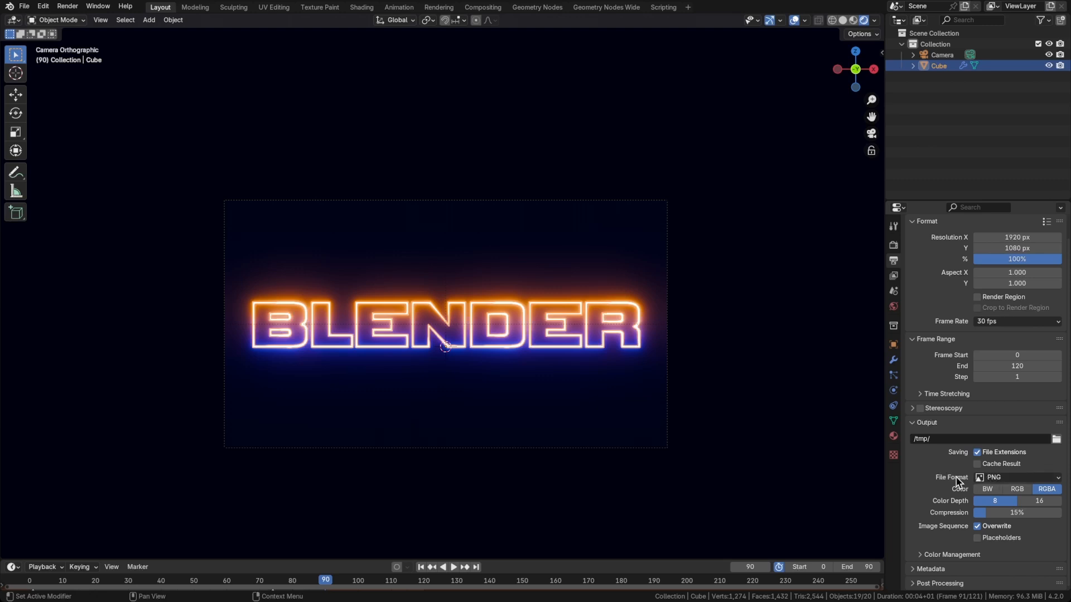
left_click(1014, 478)
left_click(1012, 504)
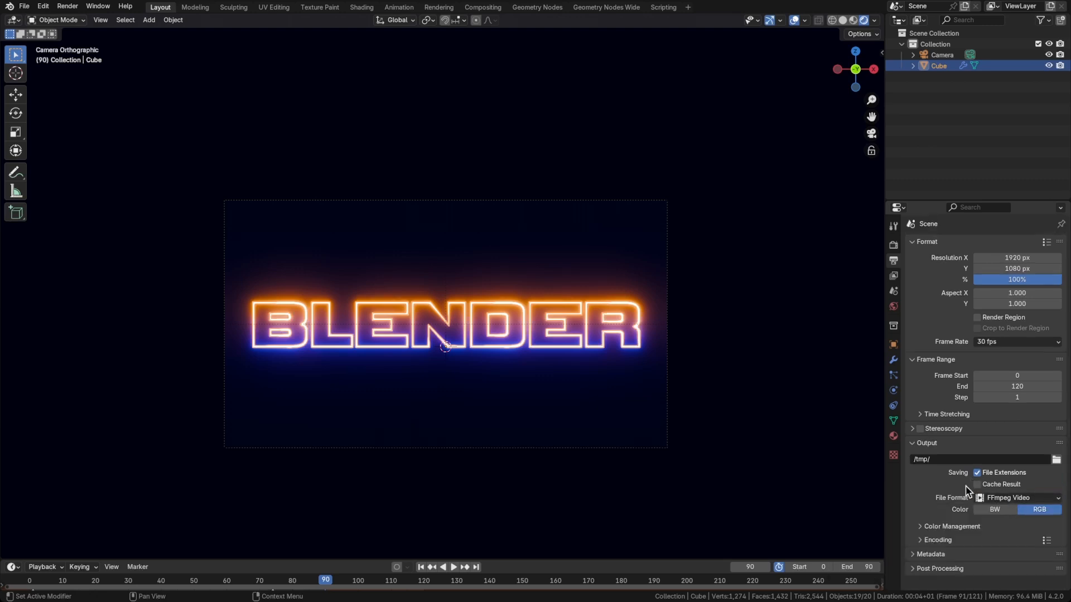
left_click(946, 541)
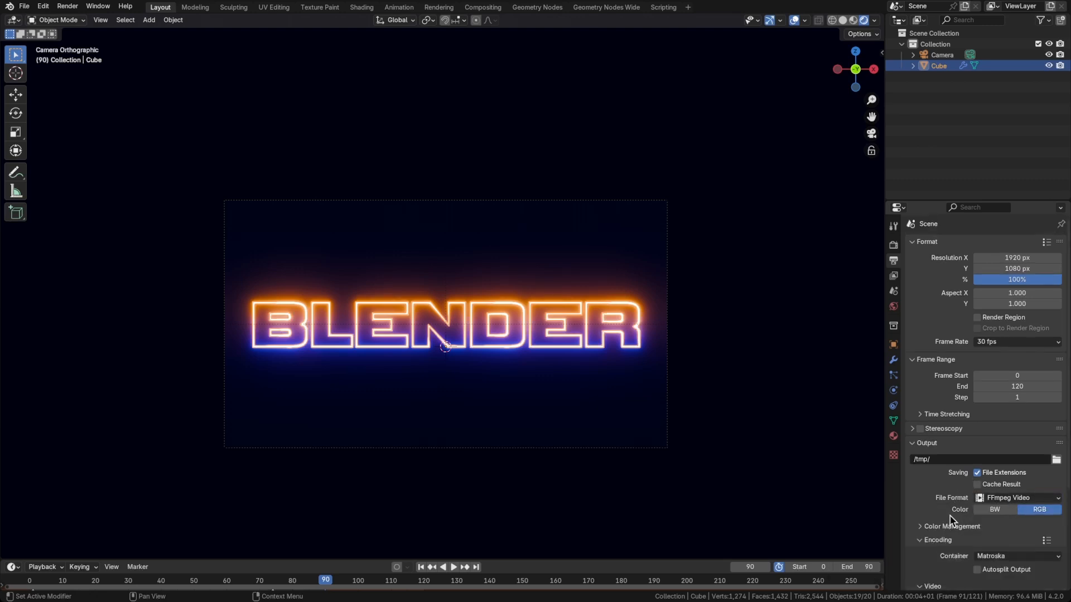
scroll(951, 518, "down", 5)
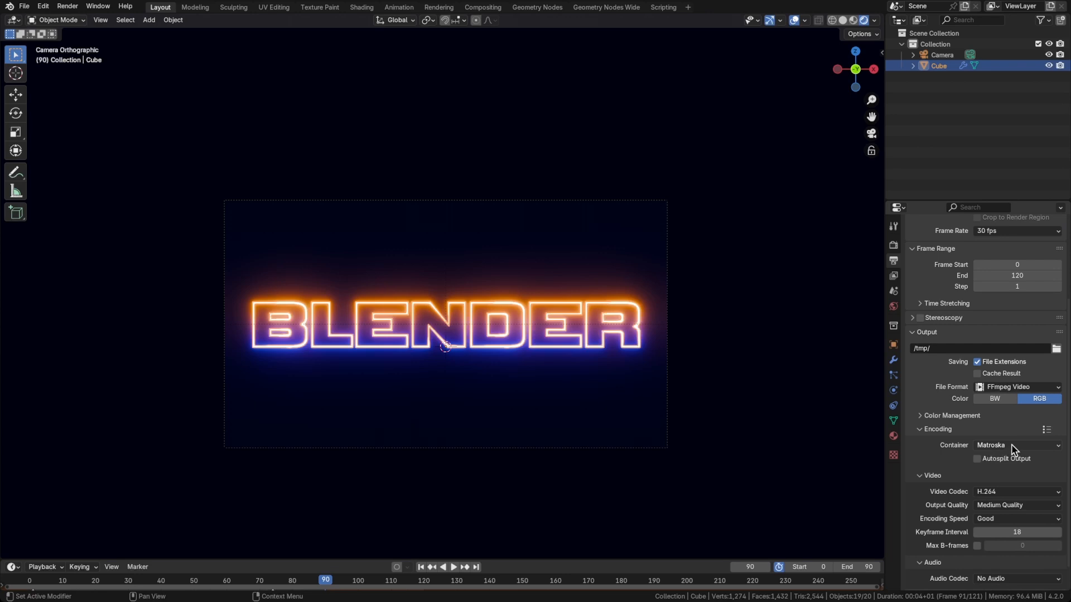
left_click(996, 505)
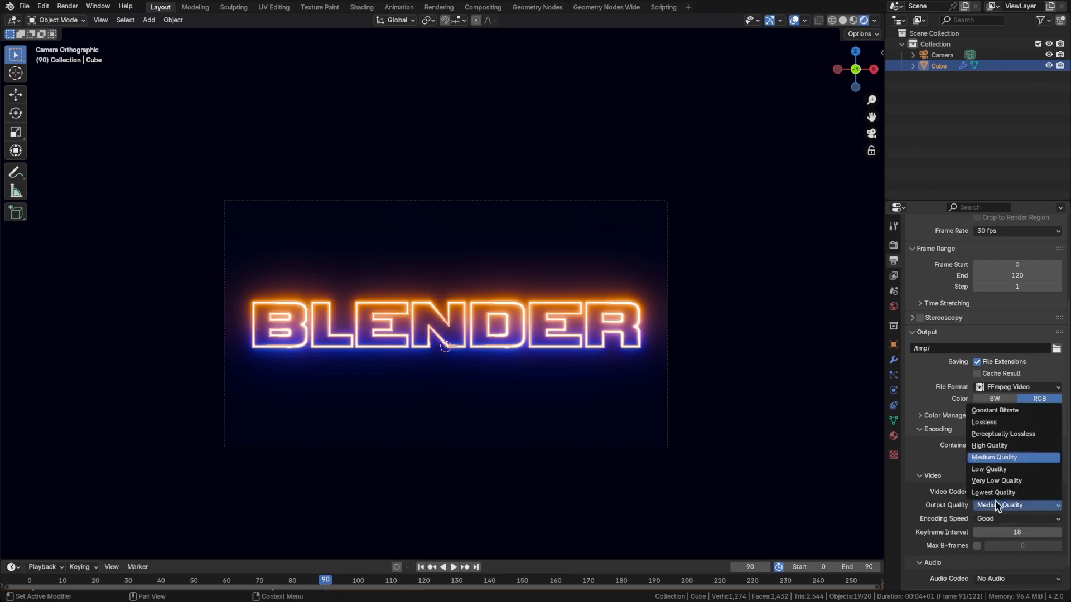
left_click(1002, 434)
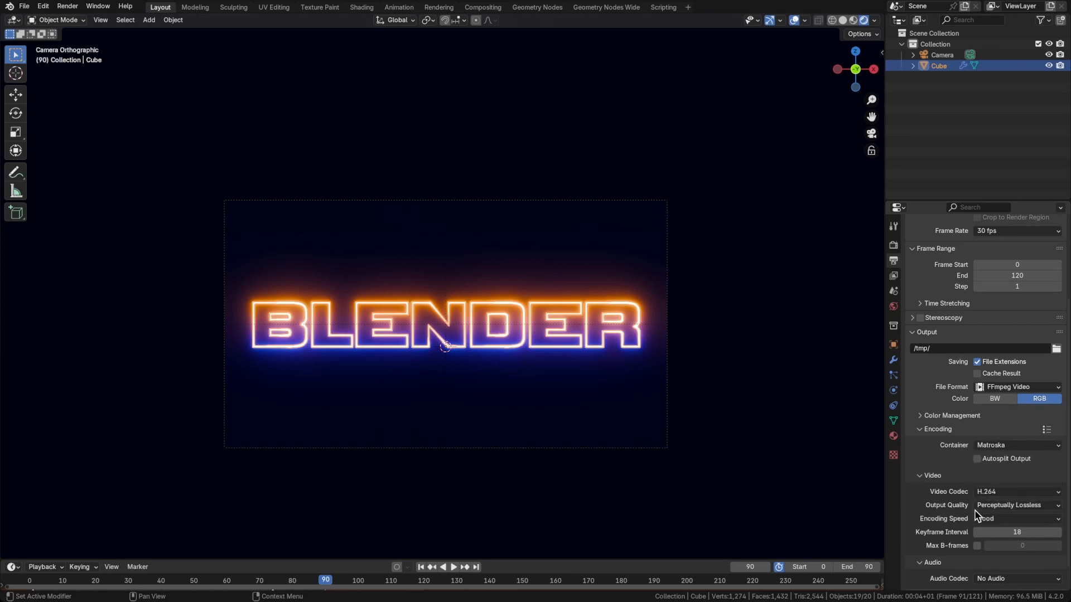
scroll(959, 519, "down", 1)
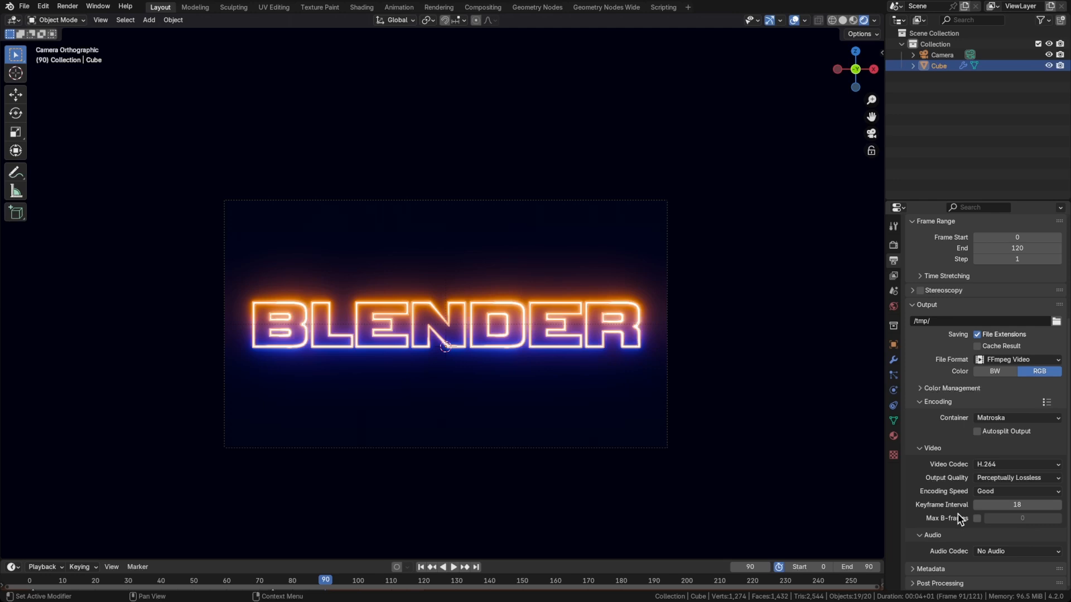
Step: Save the file and bring up the render commands
key("ctrl+s")
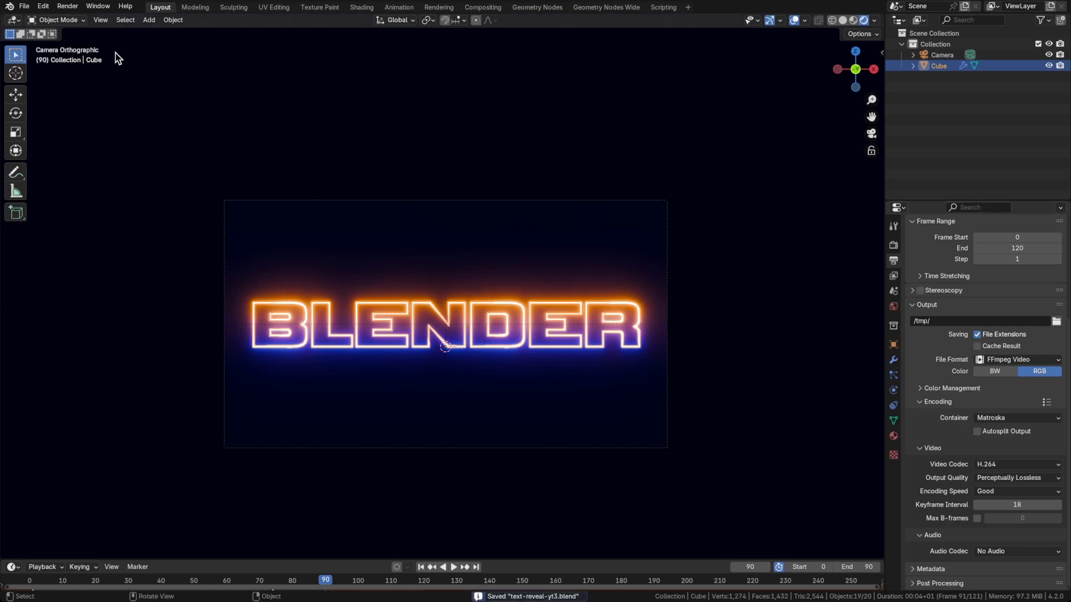
left_click(68, 8)
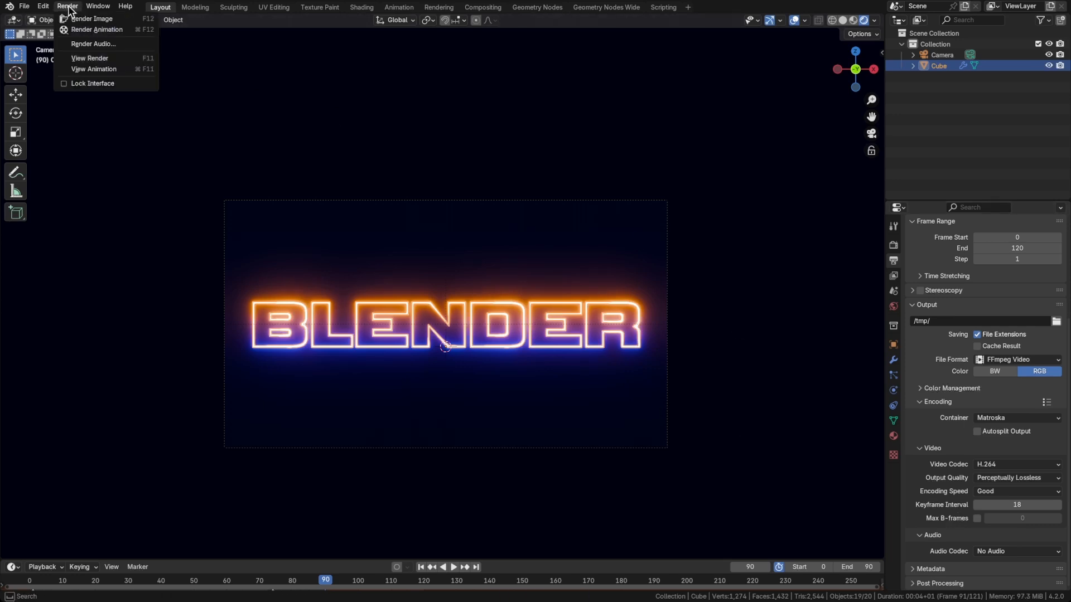